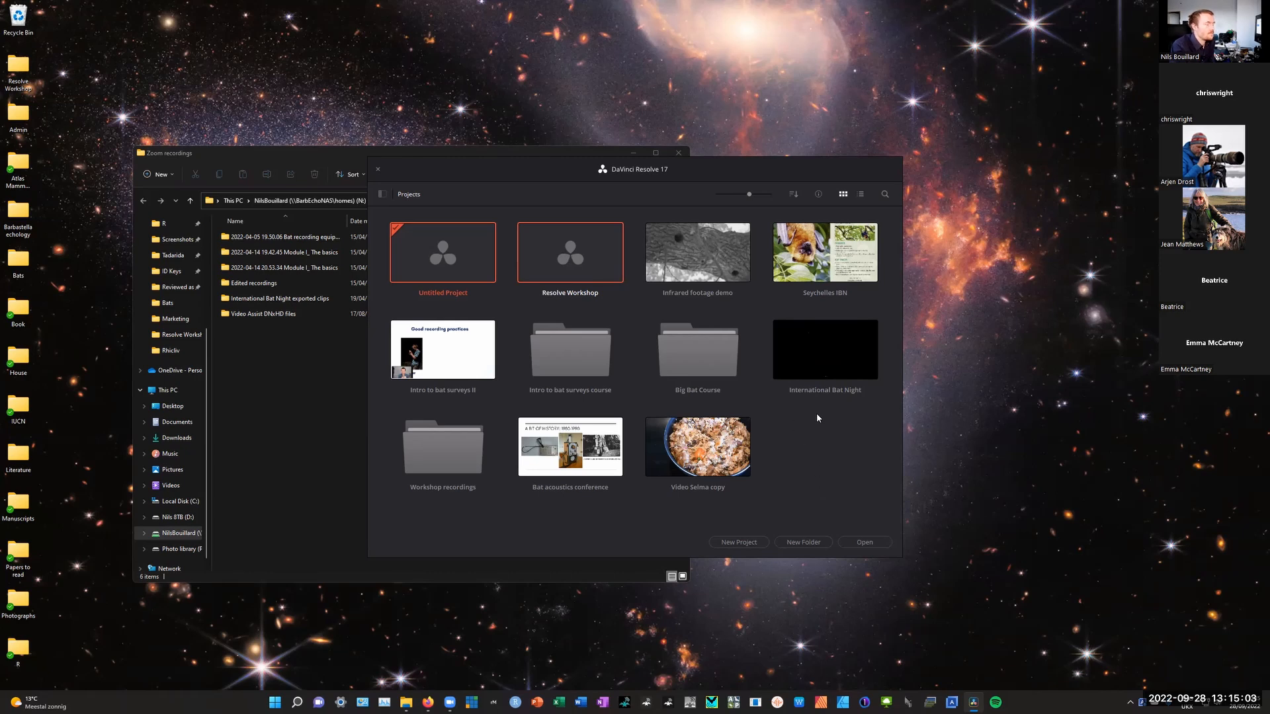
Open the Resolve Workshop project, look at the Cut page and return to the Media page
{"action": "double_click", "coordinate": [586, 266]}
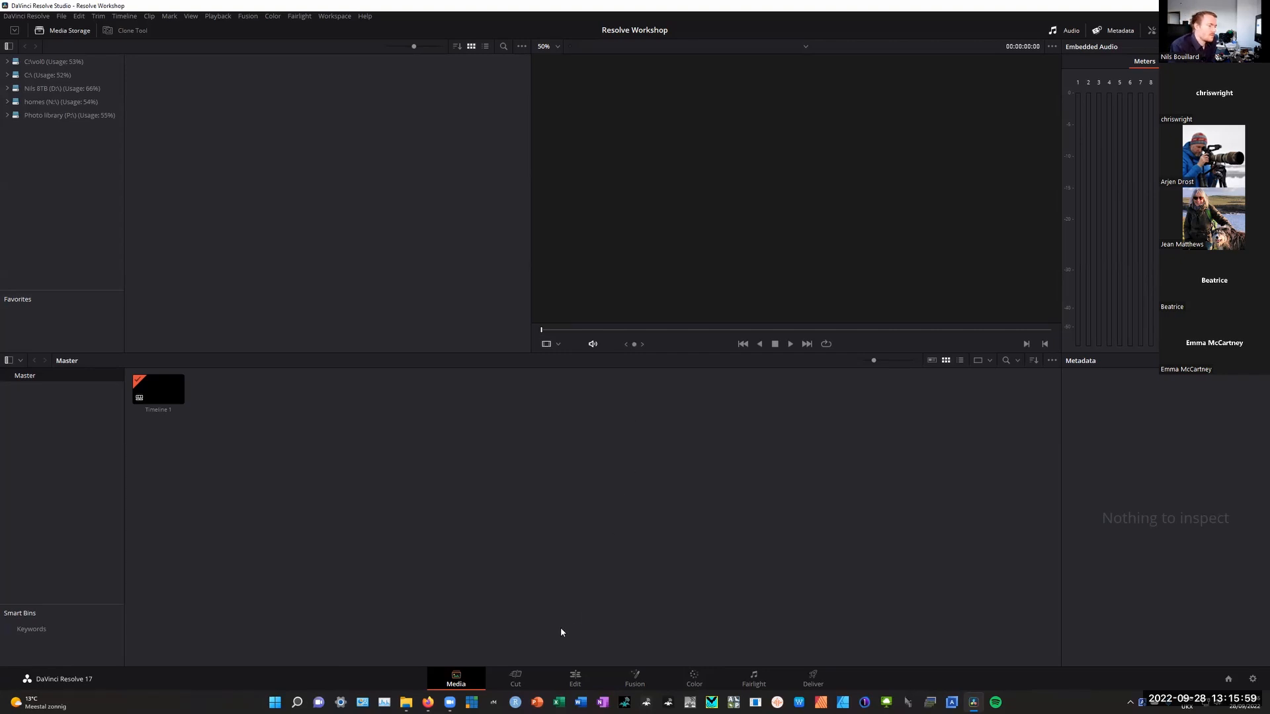
{"action": "left_click", "coordinate": [515, 679]}
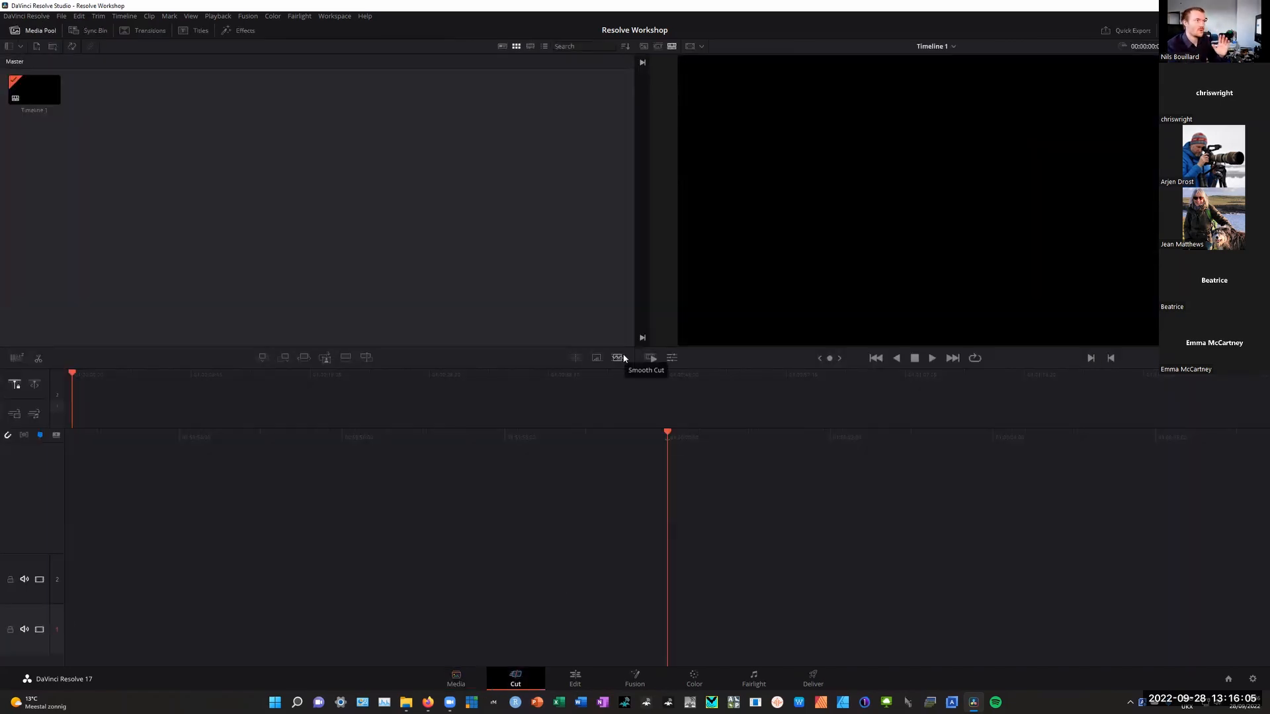
{"action": "left_click", "coordinate": [453, 681]}
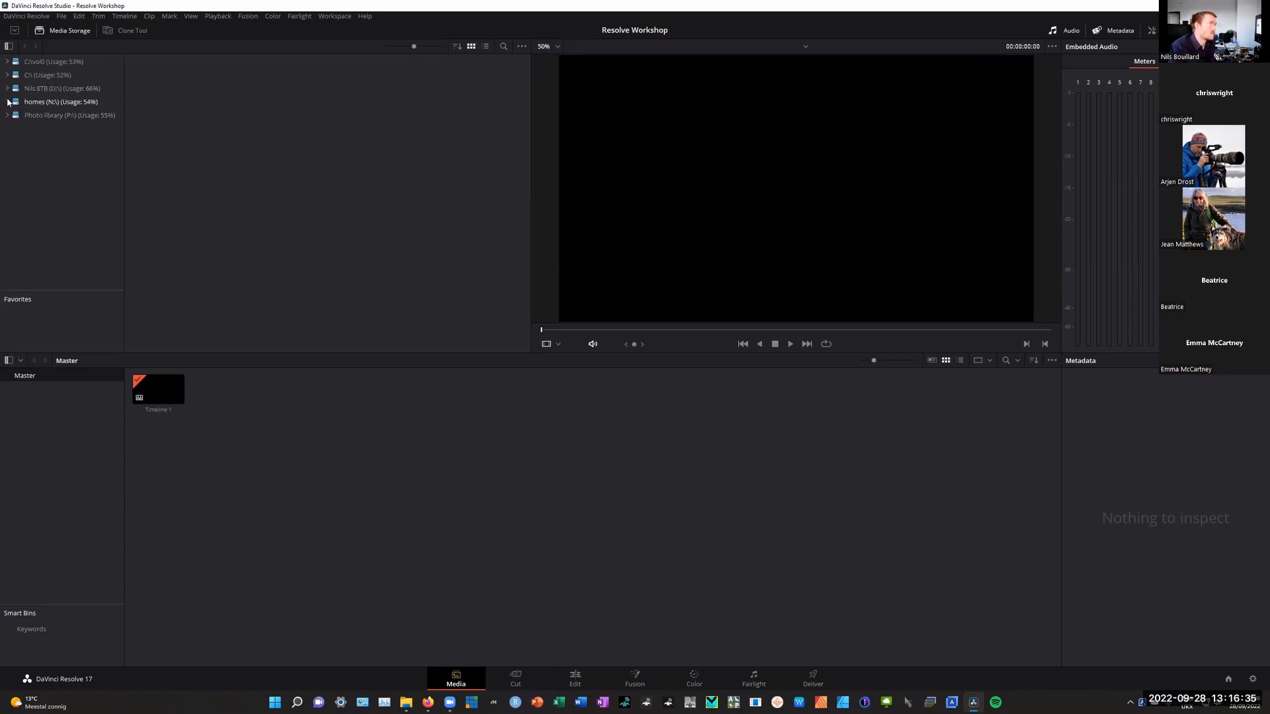
Bring Video Assist_0003.mov from File Explorer into the media storage browser so the Resolve Workshop desktop folder opens there
{"action": "left_click", "coordinate": [8, 75]}
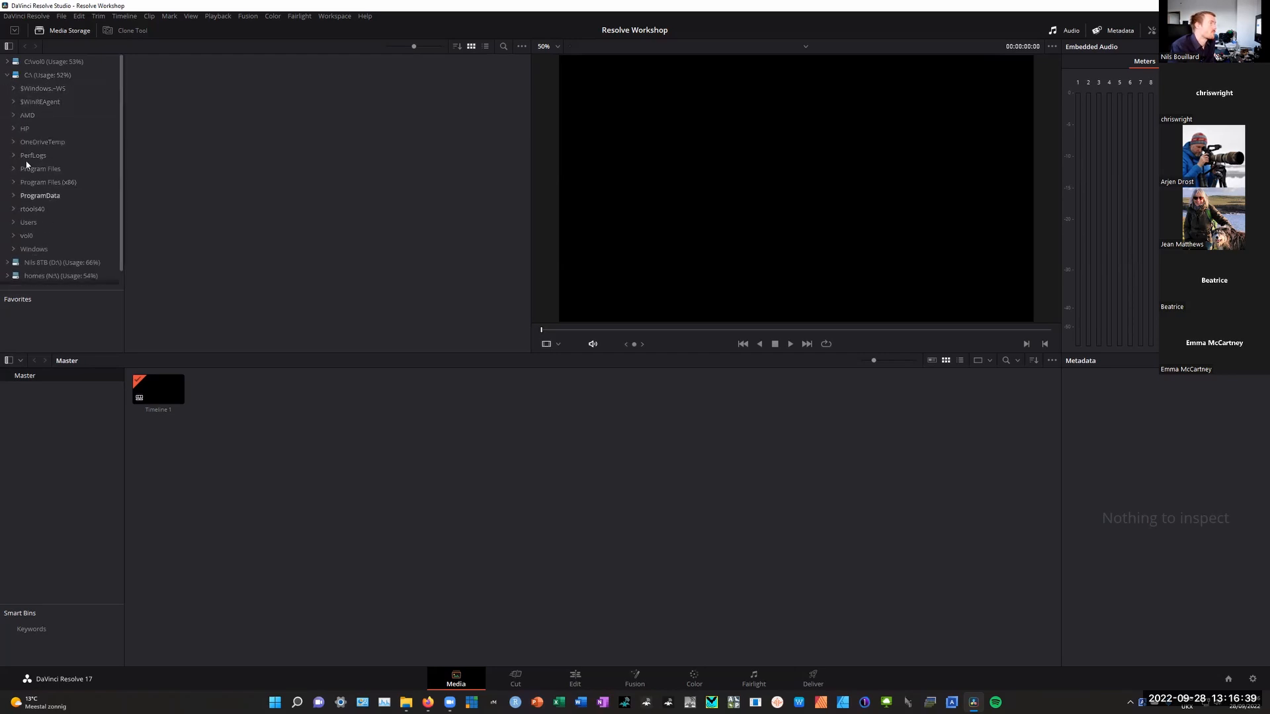
{"action": "left_click", "coordinate": [8, 75]}
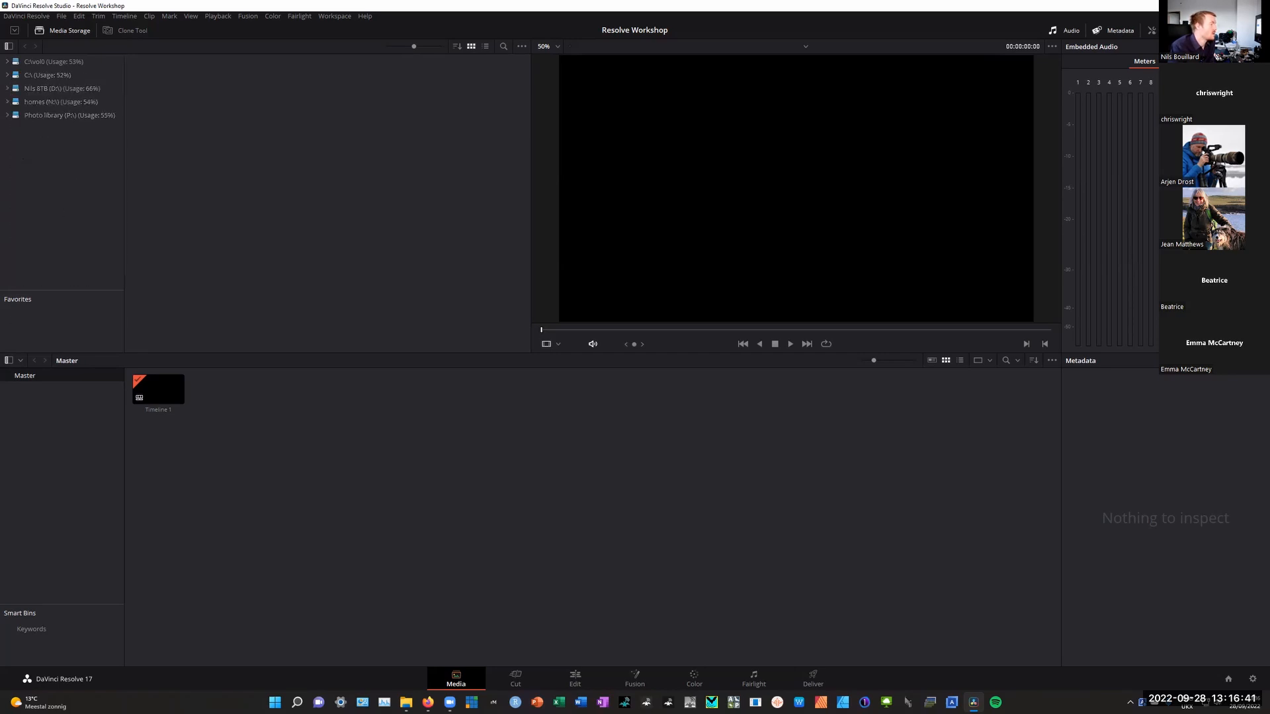
{"action": "left_click", "coordinate": [406, 703]}
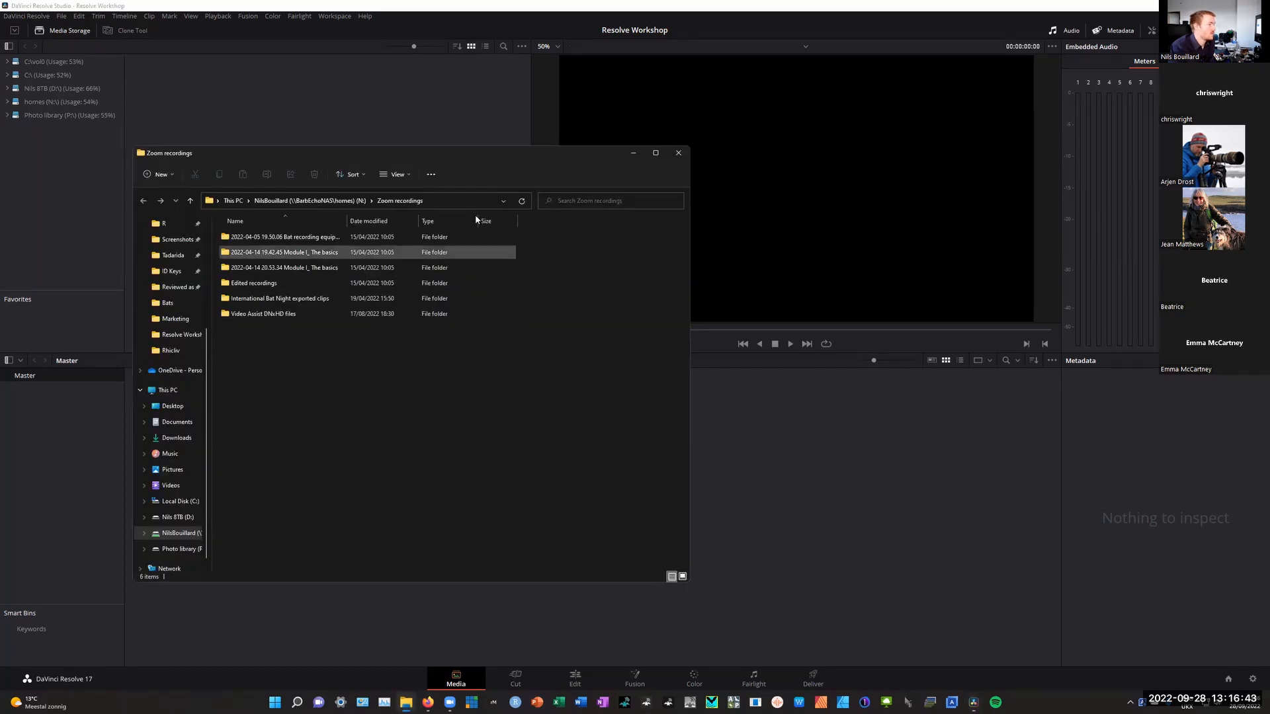
{"action": "left_click_drag", "start_coordinate": [482, 152], "coordinate": [0, 152]}
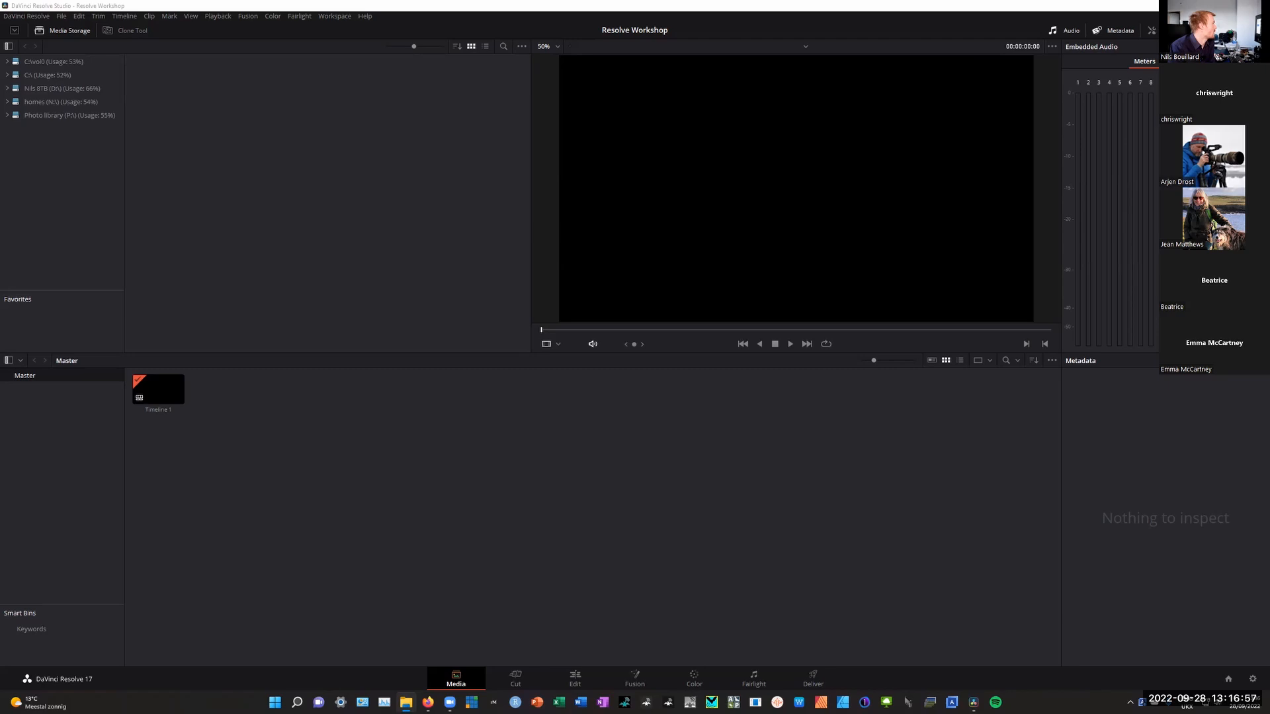
{"action": "left_click_drag", "start_coordinate": [0, 197], "coordinate": [284, 197]}
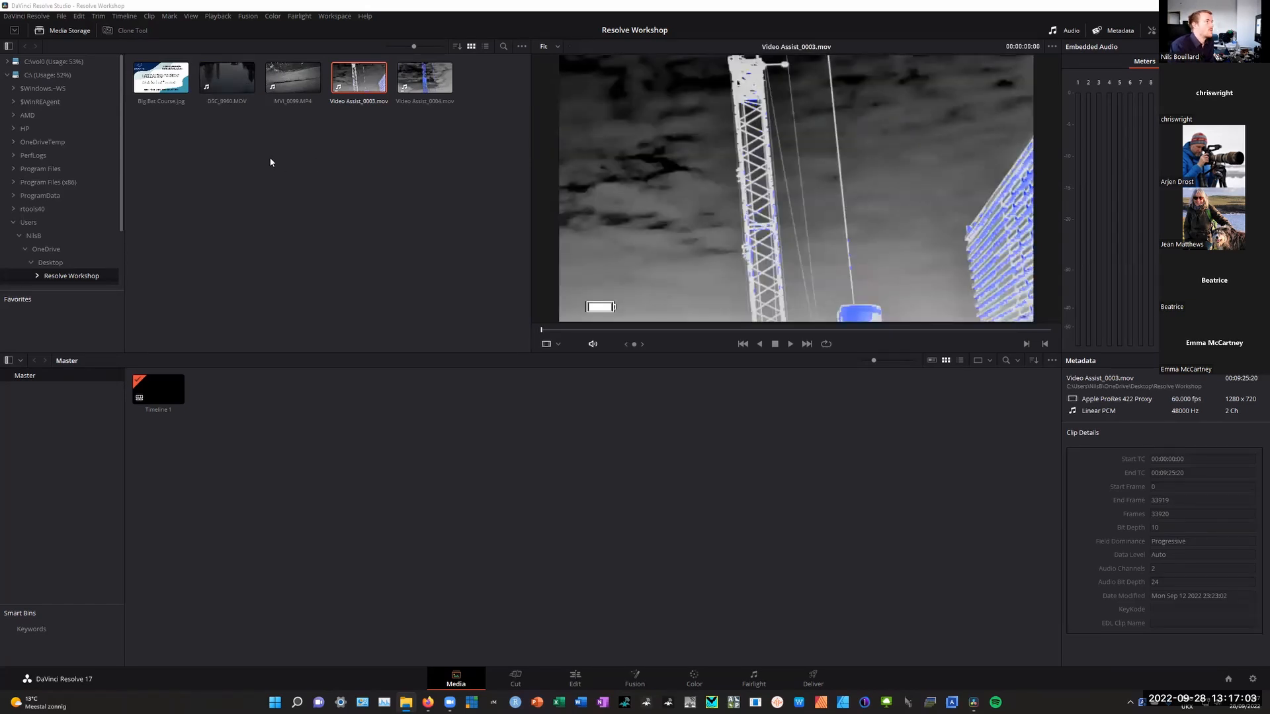
Preview Video Assist_0004.mov, Video Assist_0003.mov and Big Bat Course.jpg from the Resolve Workshop folder
{"action": "left_click_drag", "start_coordinate": [303, 112], "coordinate": [178, 113]}
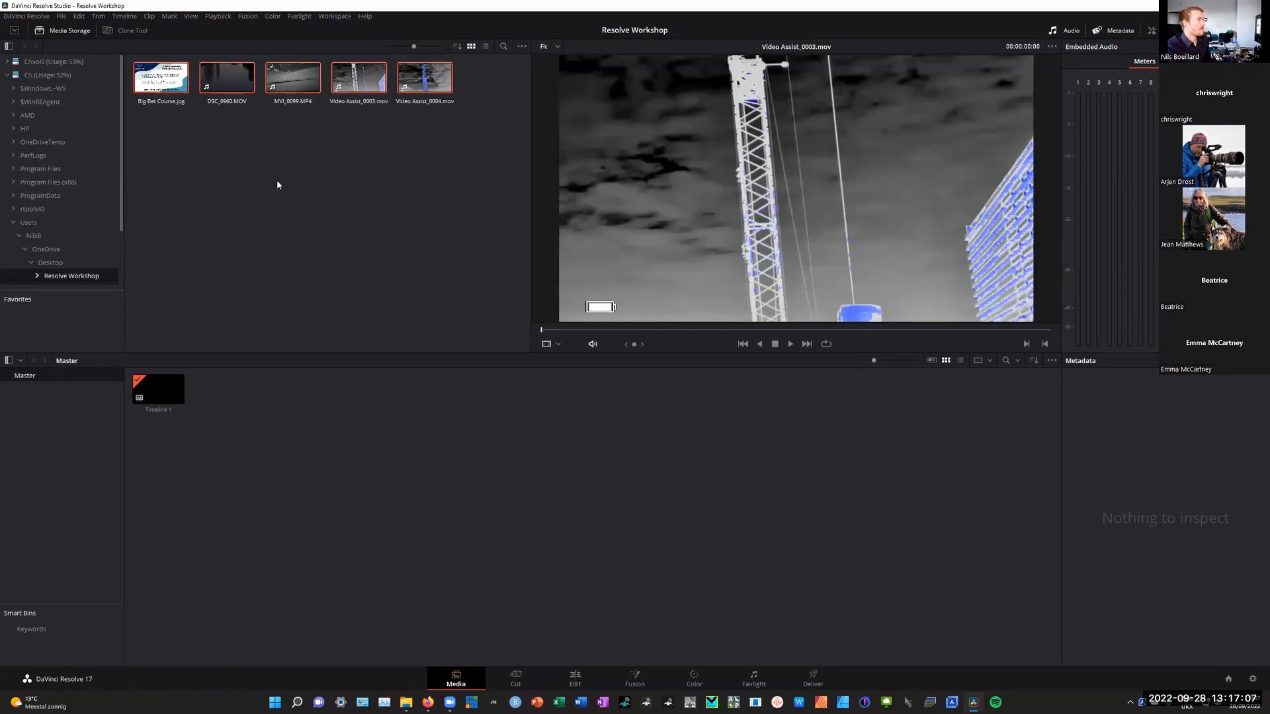
{"action": "left_click", "coordinate": [420, 79]}
{"action": "left_click", "coordinate": [359, 79]}
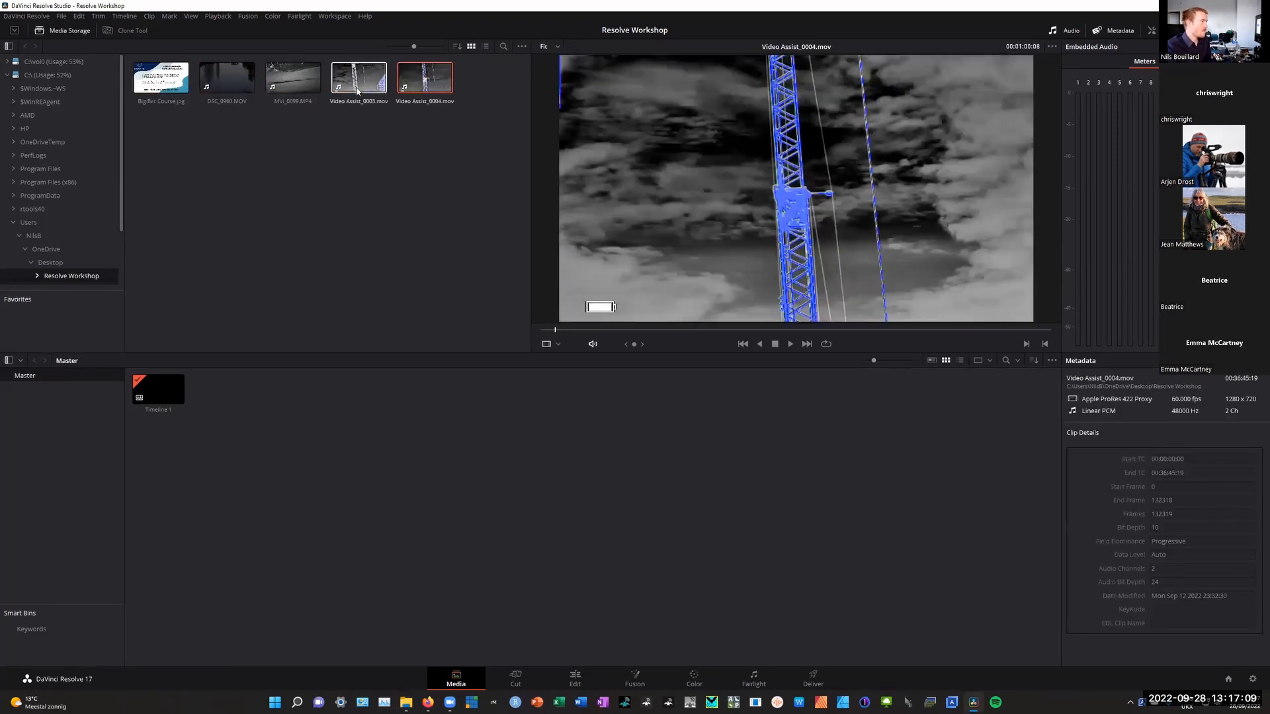
{"action": "left_click", "coordinate": [152, 142]}
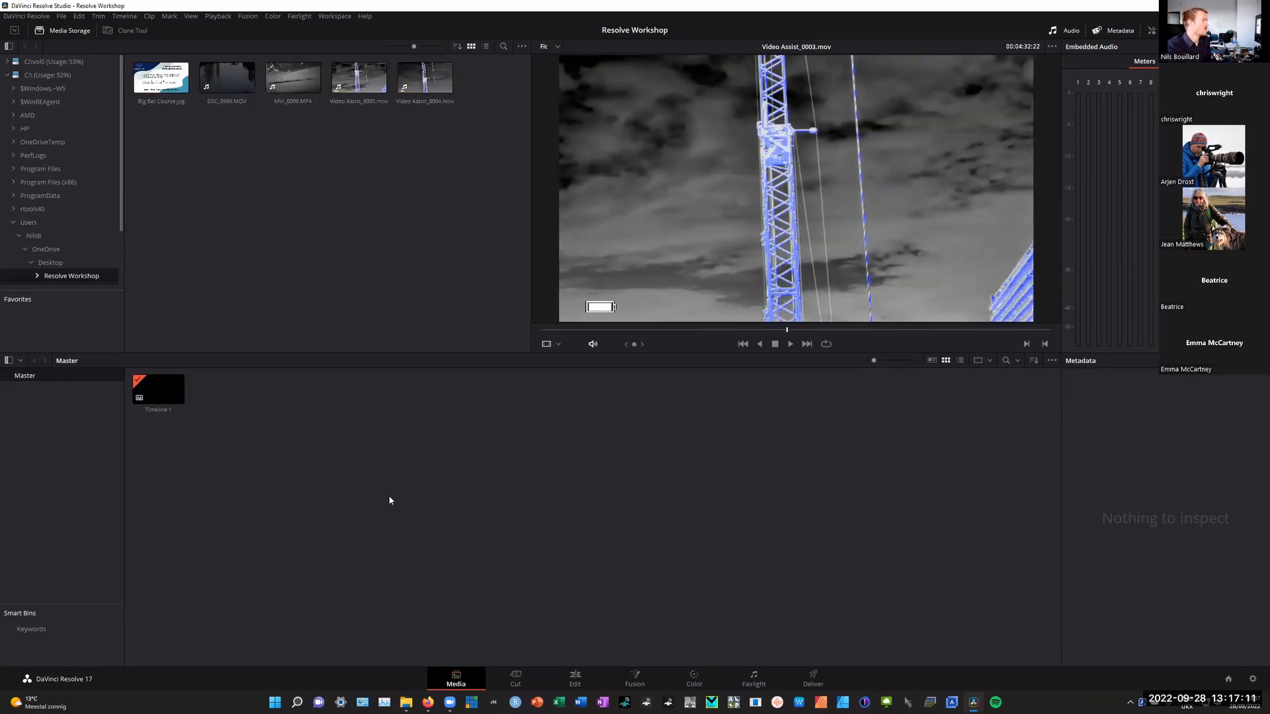
{"action": "left_click", "coordinate": [175, 85]}
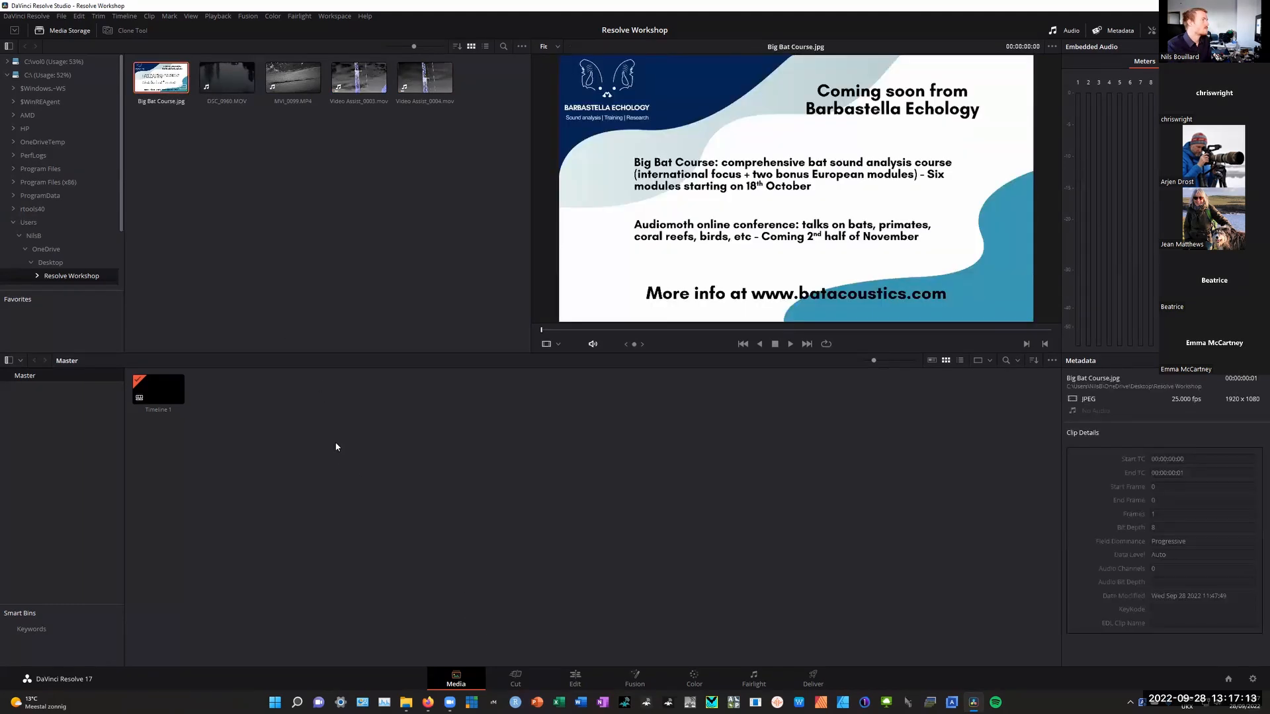
Import the image and four video clips from File Explorer into the media pool on the Cut page
{"action": "left_click", "coordinate": [515, 678]}
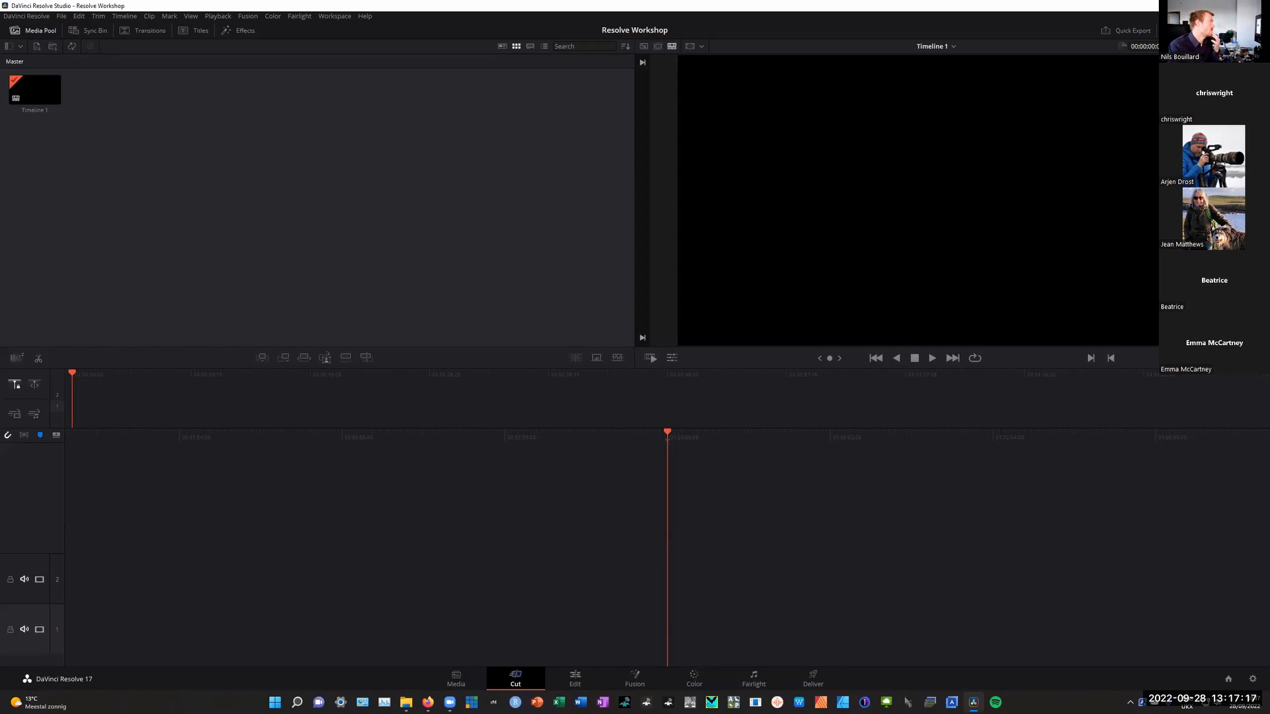
{"action": "left_click_drag", "start_coordinate": [170, 193], "coordinate": [222, 254]}
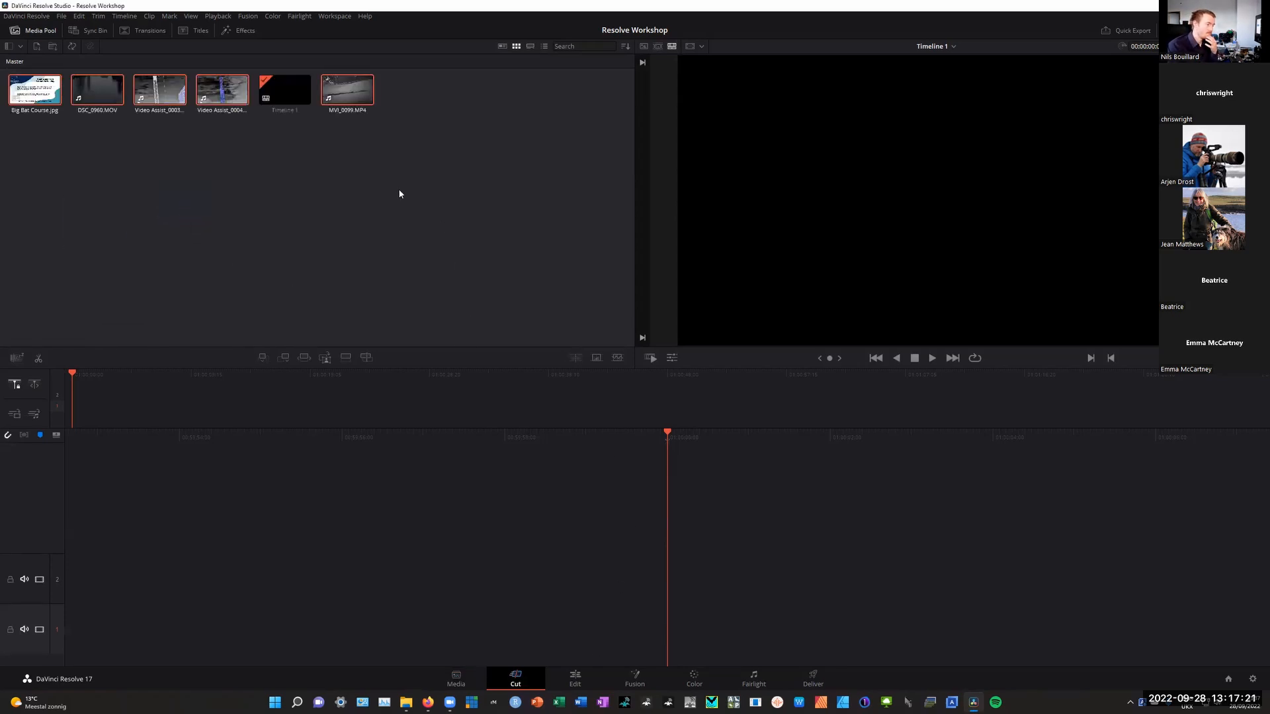
On the Edit page, delete the imported image and all four video clips from the media pool, keeping Timeline 1
{"action": "left_click", "coordinate": [575, 678]}
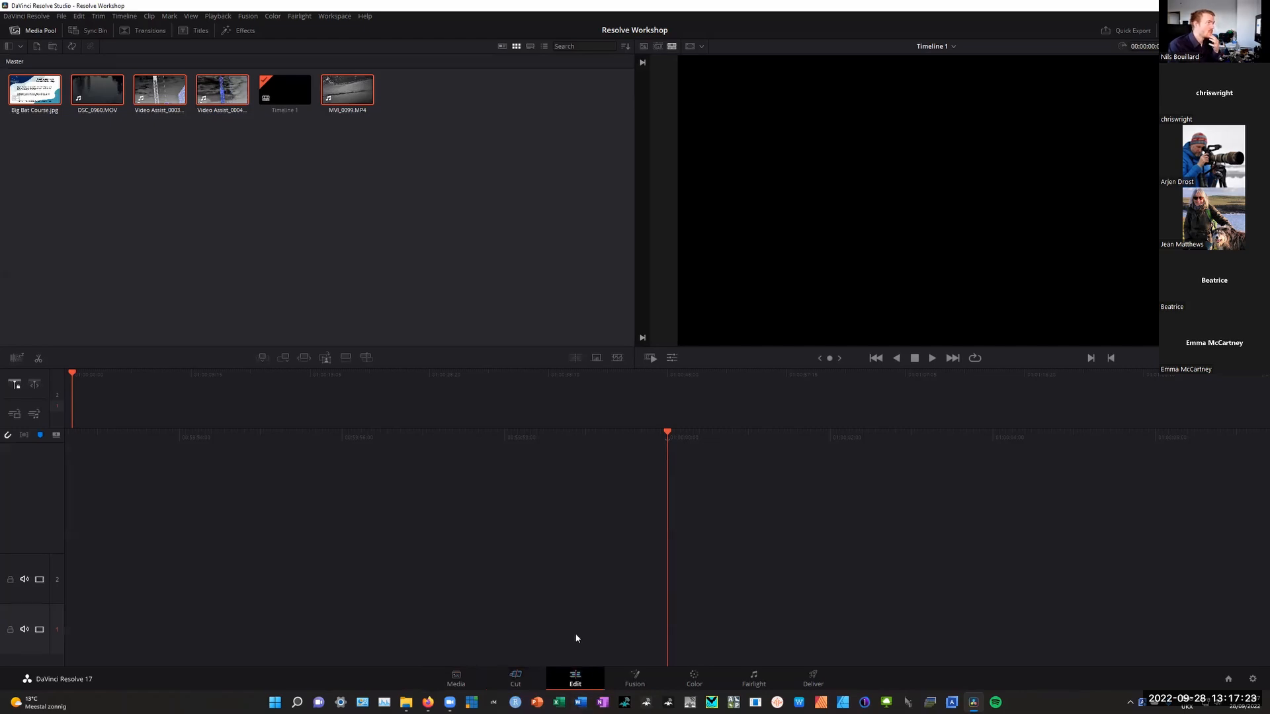
{"action": "left_click", "coordinate": [241, 122]}
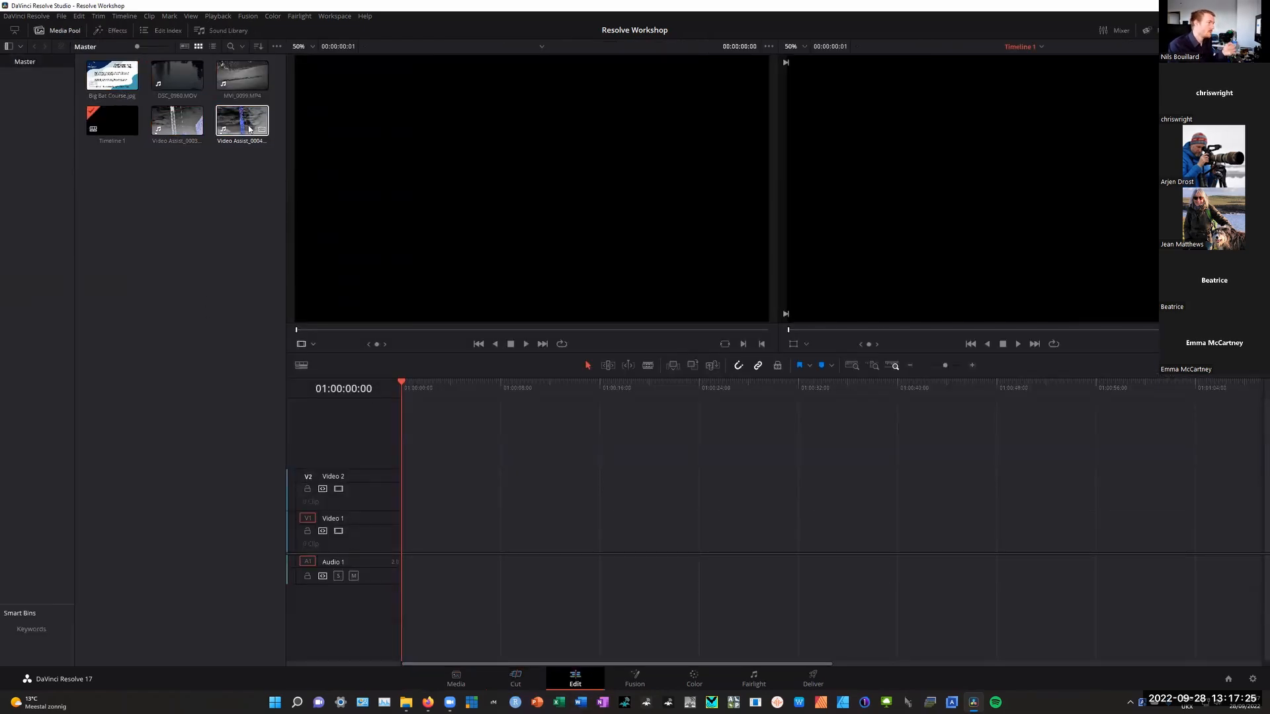
{"action": "key", "text": "Delete"}
{"action": "left_click", "coordinate": [242, 80]}
{"action": "key", "text": "Delete"}
{"action": "left_click", "coordinate": [177, 80]}
{"action": "key", "text": "Delete"}
{"action": "left_click", "coordinate": [138, 86]}
{"action": "key", "text": "Delete"}
{"action": "left_click", "coordinate": [179, 75]}
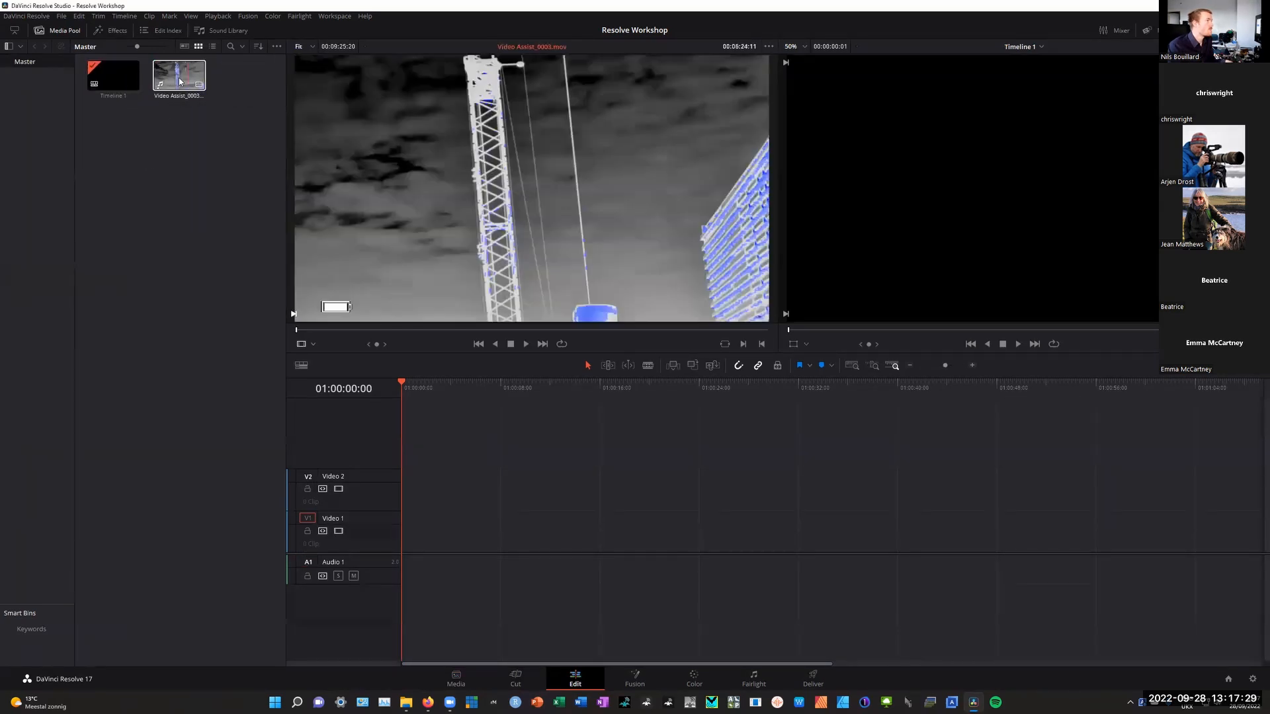
{"action": "key", "text": "Delete"}
Import Big Bat Course.jpg and the four video clips from File Explorer into the Edit page's media pool
{"action": "left_click_drag", "start_coordinate": [3, 213], "coordinate": [211, 179]}
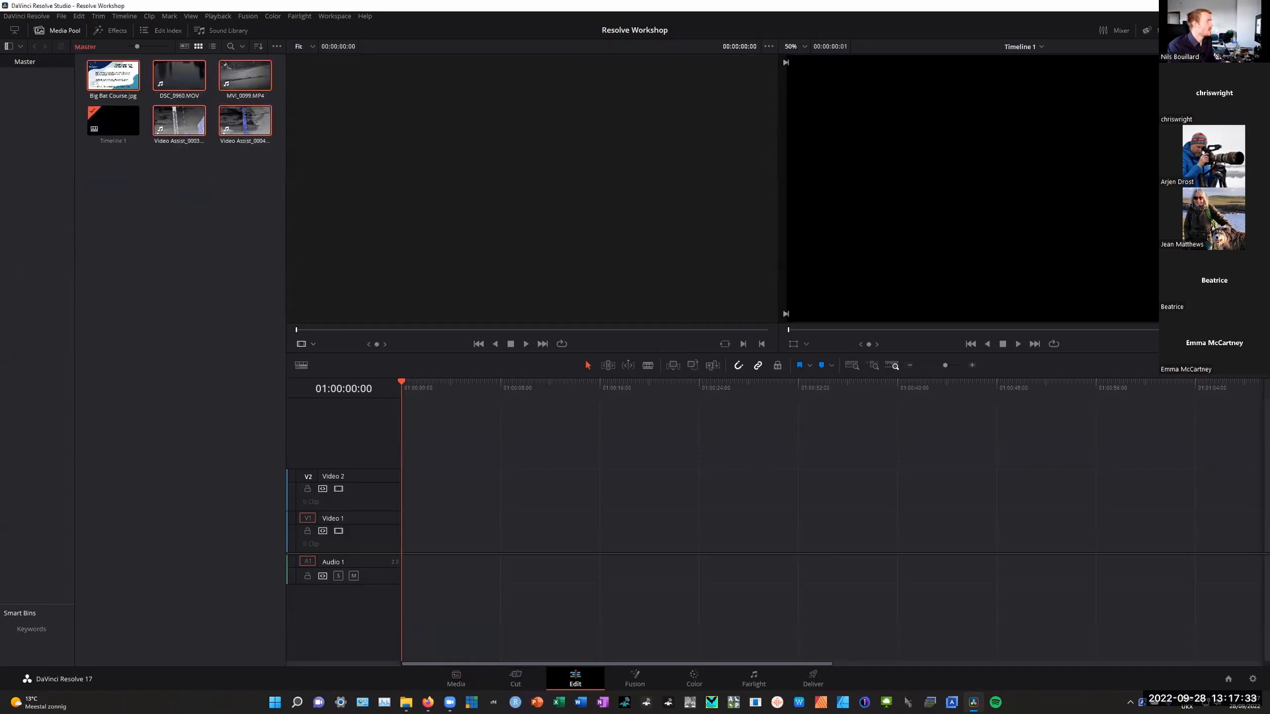
{"action": "left_click", "coordinate": [236, 207]}
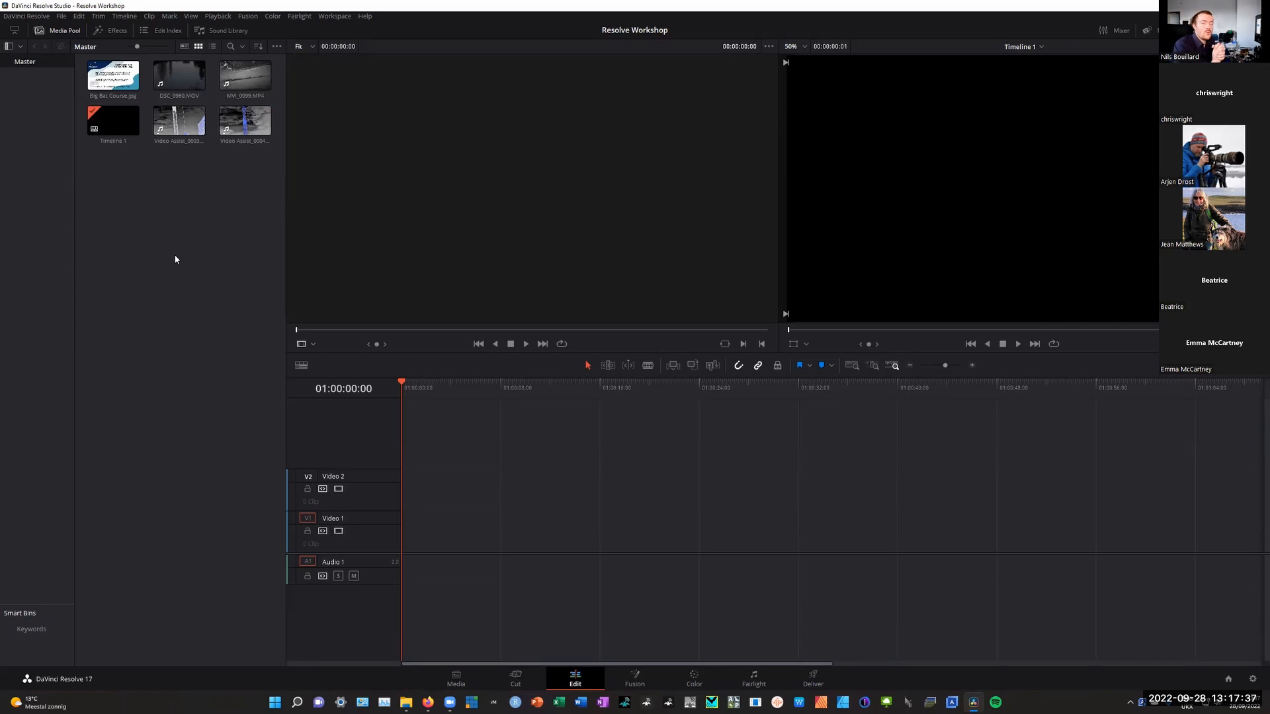
Compare the layouts of the Cut and Edit pages, finishing on the Edit page
{"action": "left_click", "coordinate": [514, 678]}
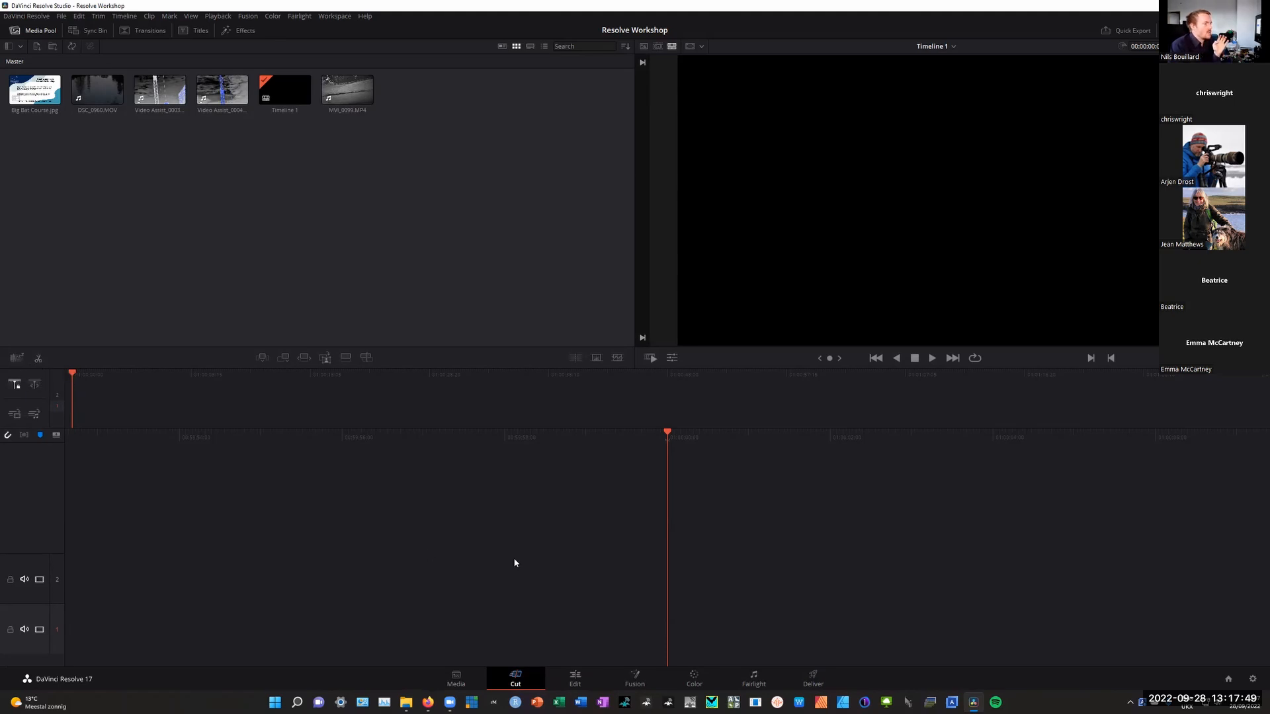
{"action": "left_click", "coordinate": [581, 678]}
{"action": "left_click", "coordinate": [525, 680]}
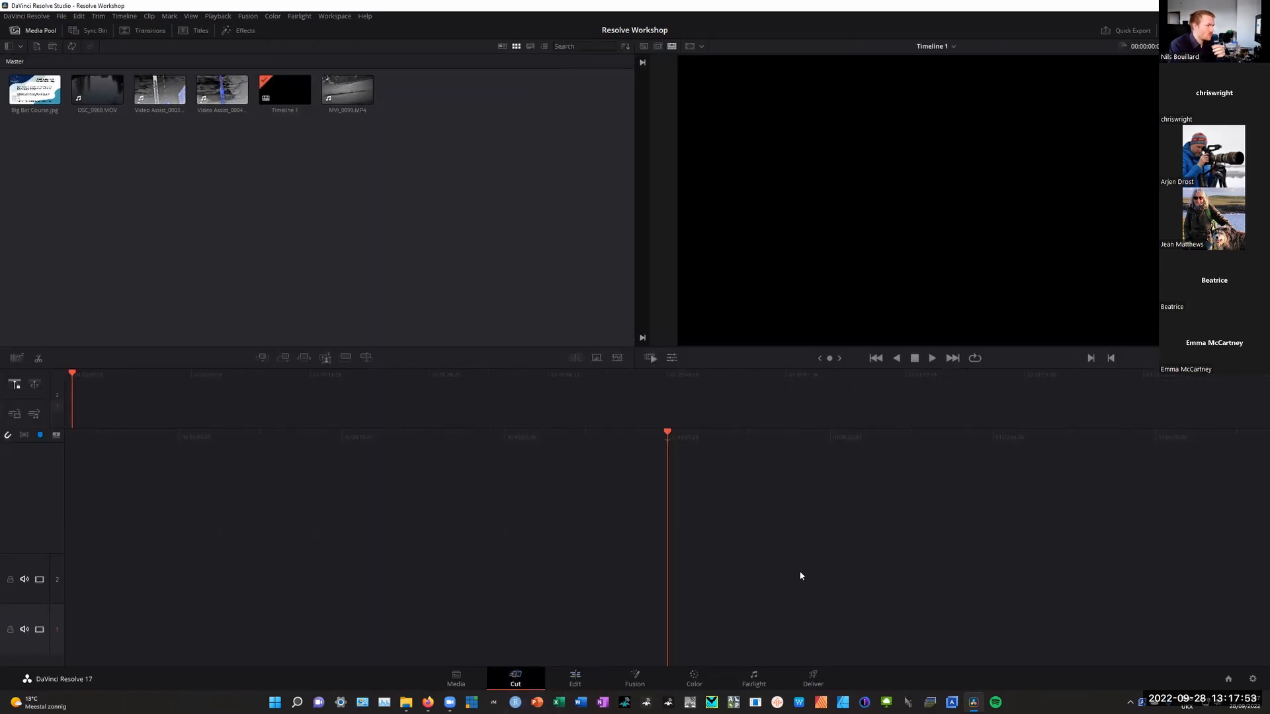
{"action": "left_click", "coordinate": [570, 678]}
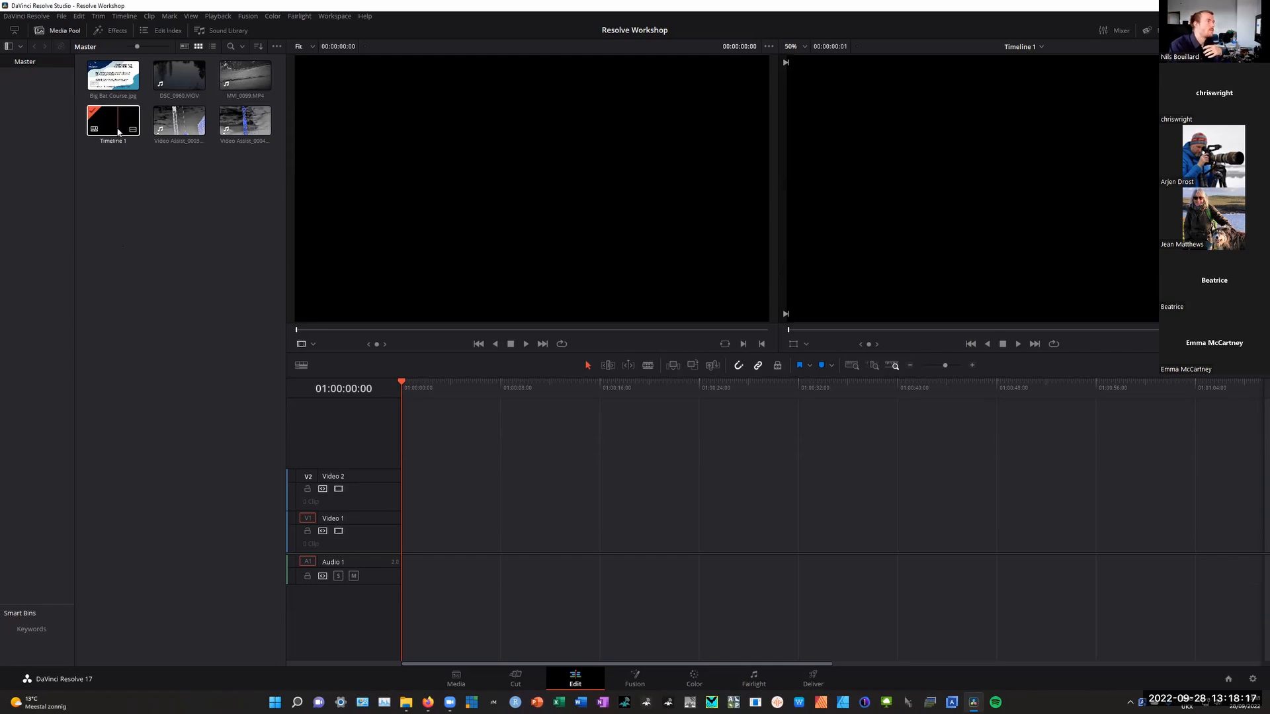
Create a new empty timeline named Camera 2 with the project settings
{"action": "right_click", "coordinate": [122, 191]}
{"action": "mouse_move", "coordinate": [184, 200]}
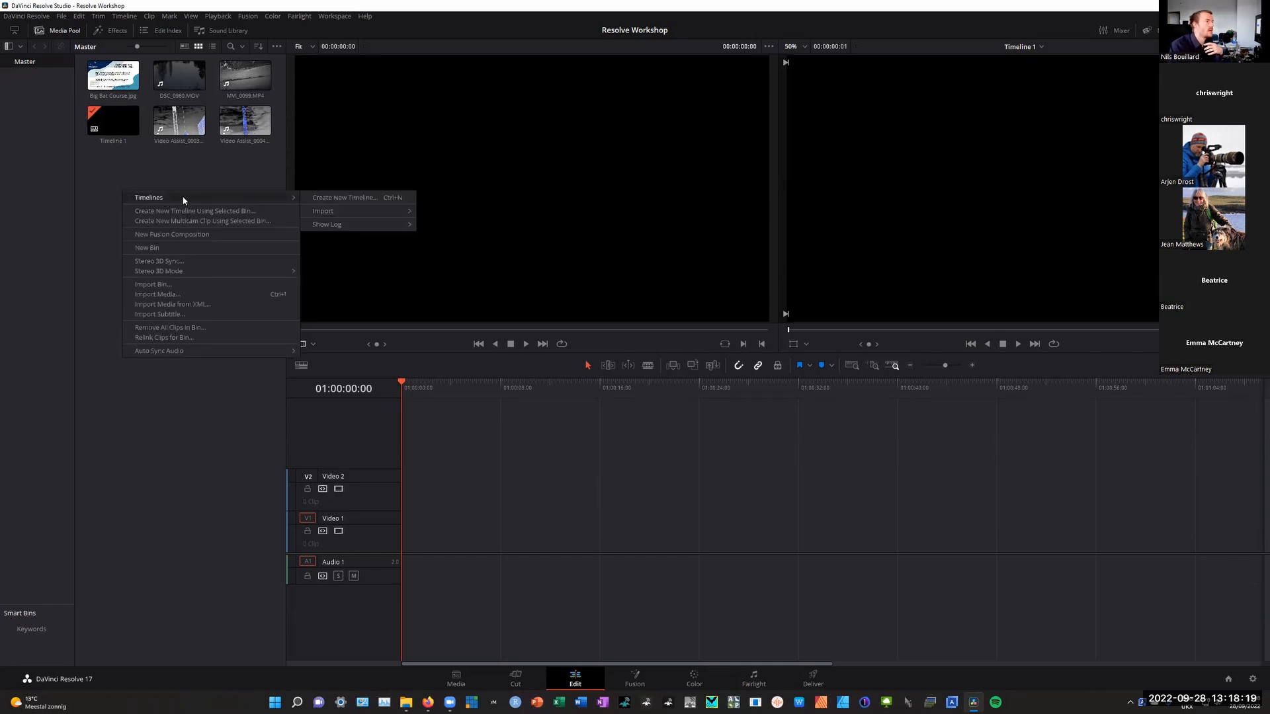
{"action": "left_click", "coordinate": [342, 198]}
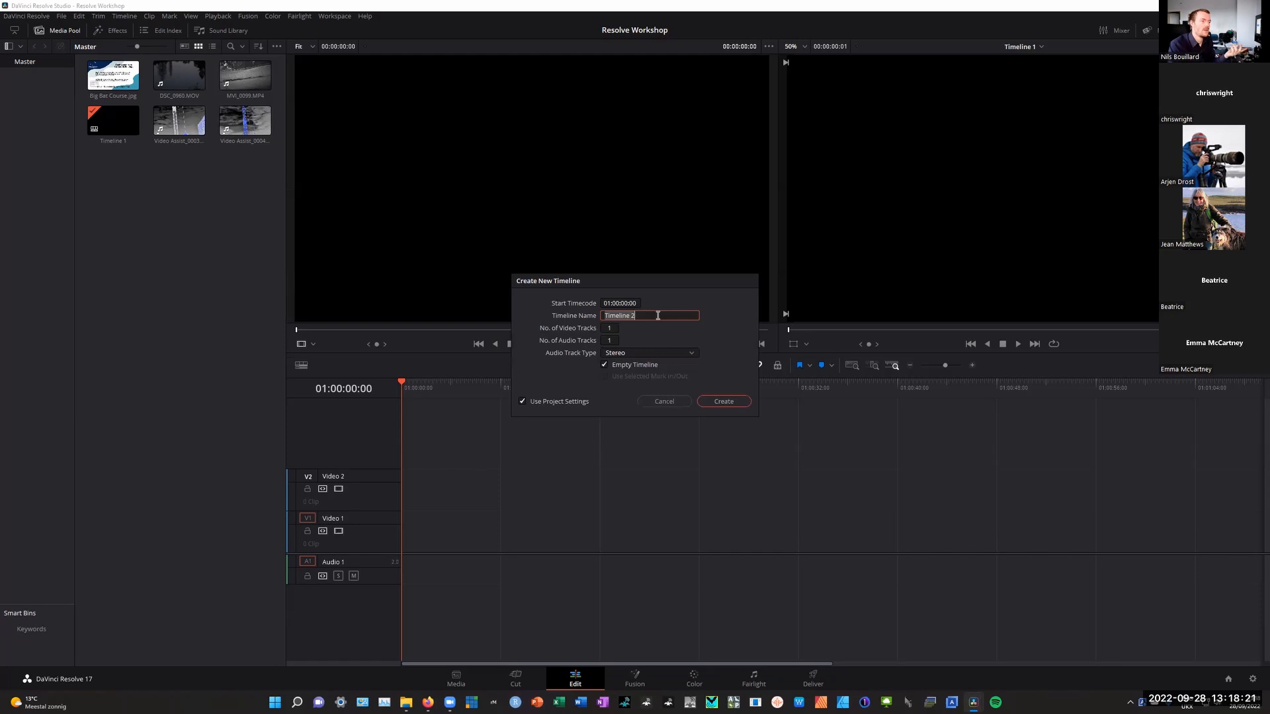
{"action": "type", "text": "Camera"}
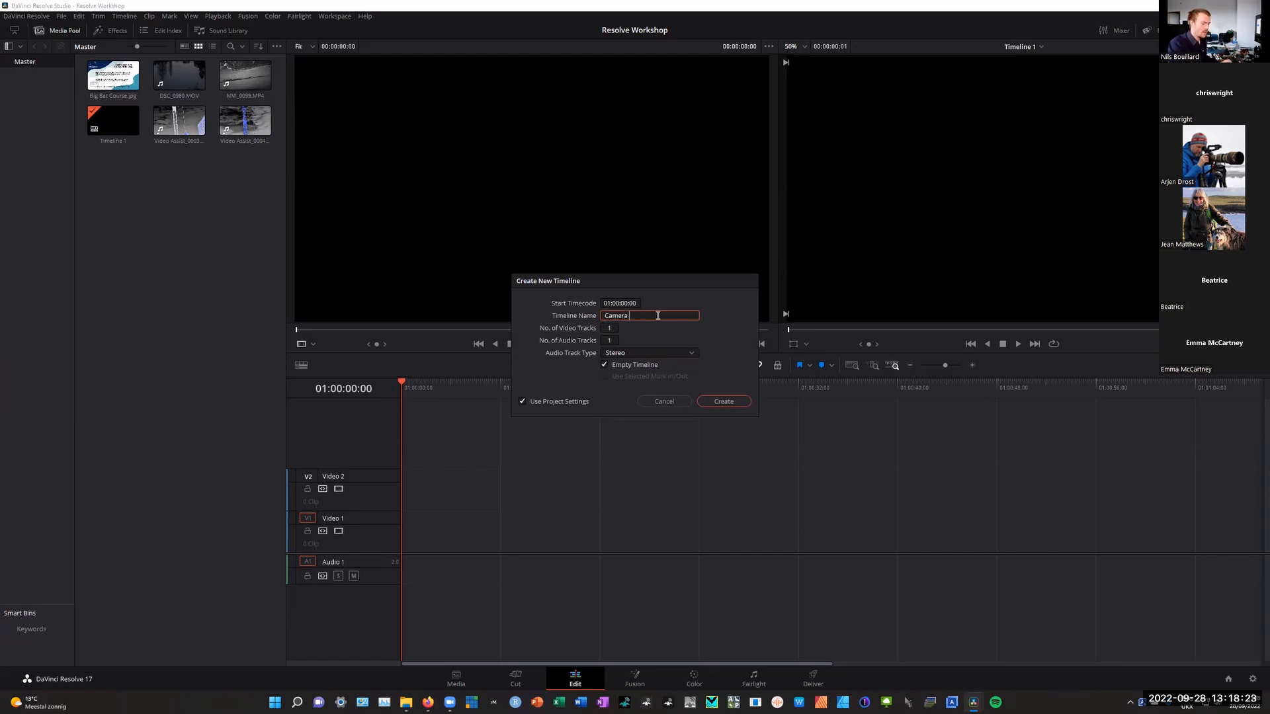
{"action": "type", "text": " 2"}
{"action": "key", "text": "Return"}
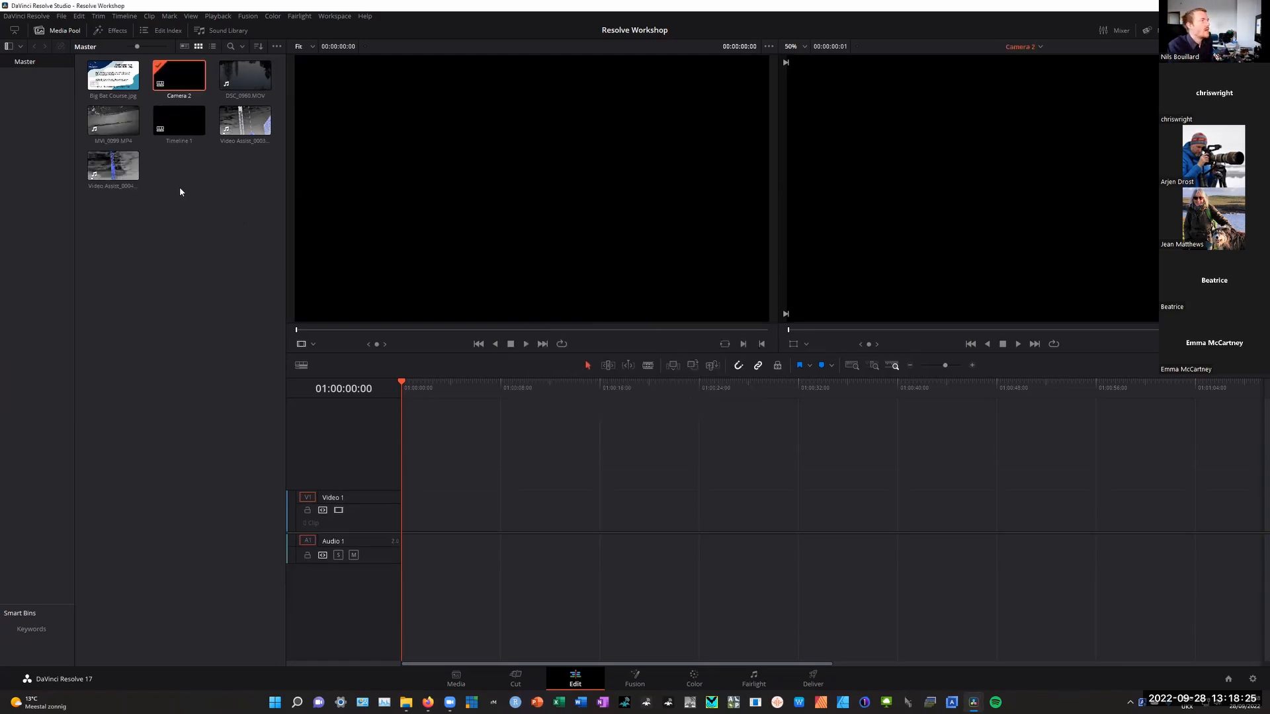
Open Timeline 1 from the media pool, then return to the Camera 2 timeline
{"action": "right_click", "coordinate": [171, 128]}
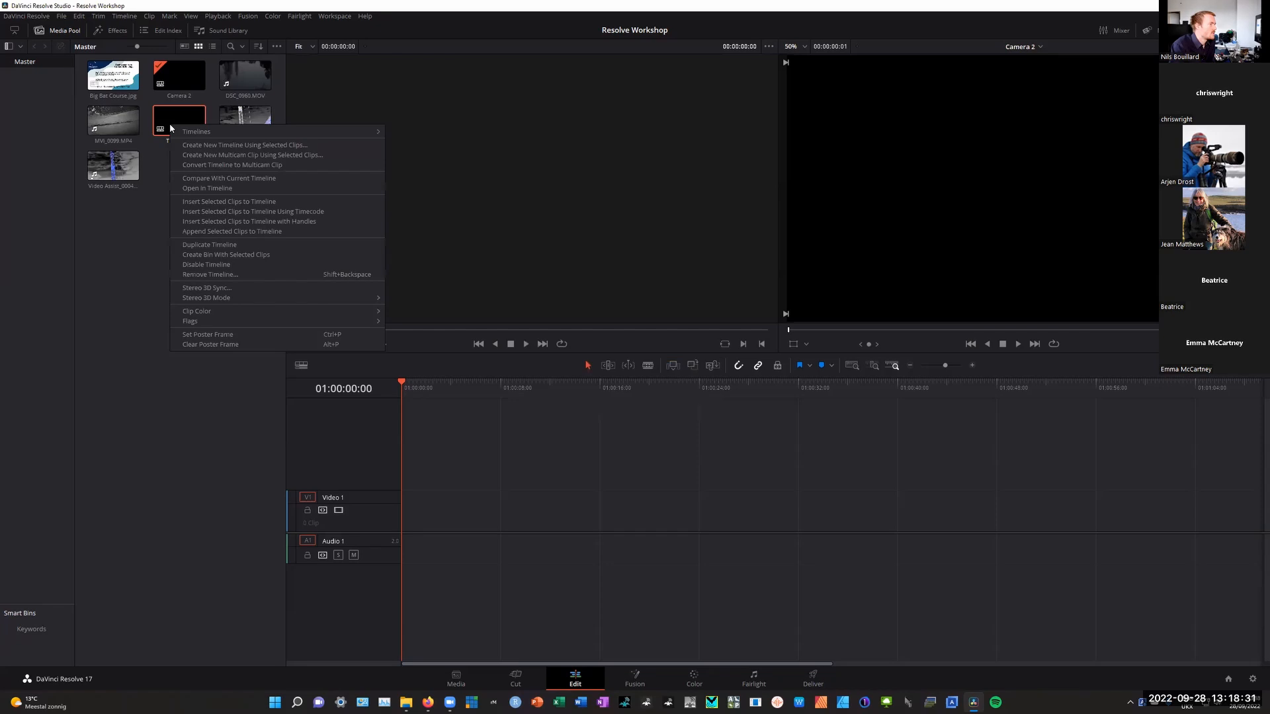
{"action": "left_click", "coordinate": [153, 184]}
{"action": "left_click", "coordinate": [184, 73]}
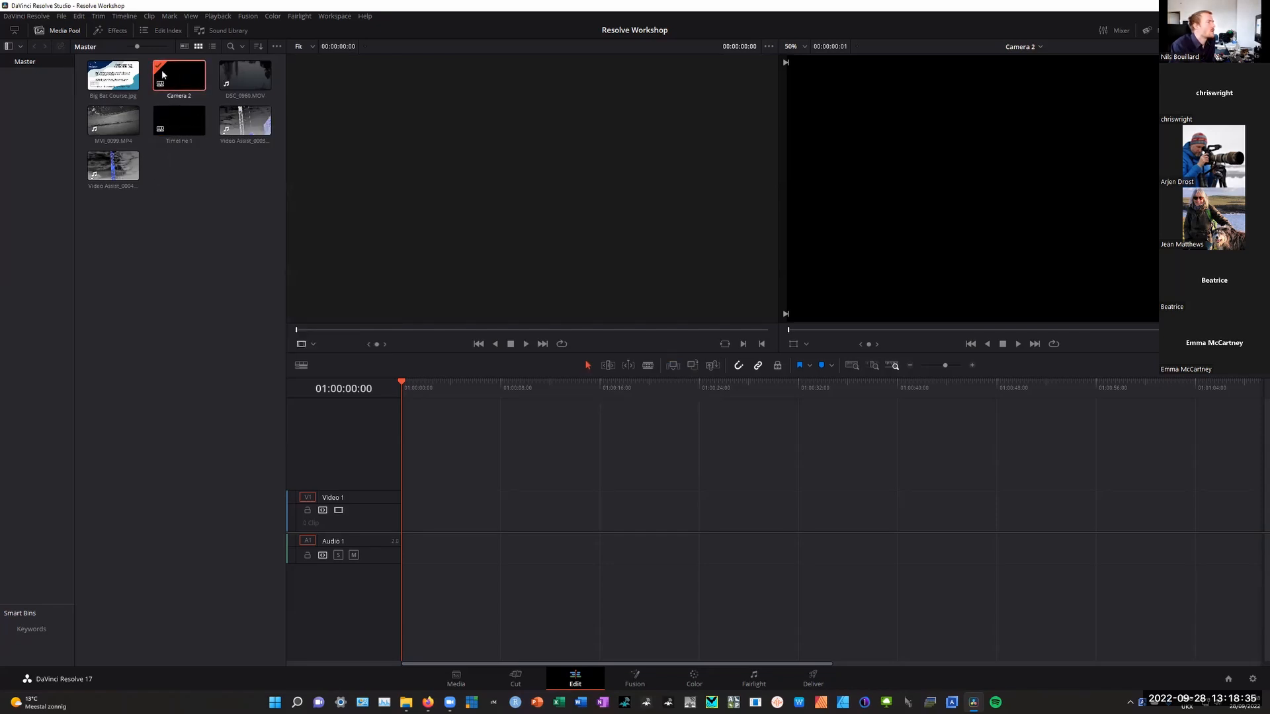
{"action": "double_click", "coordinate": [188, 127]}
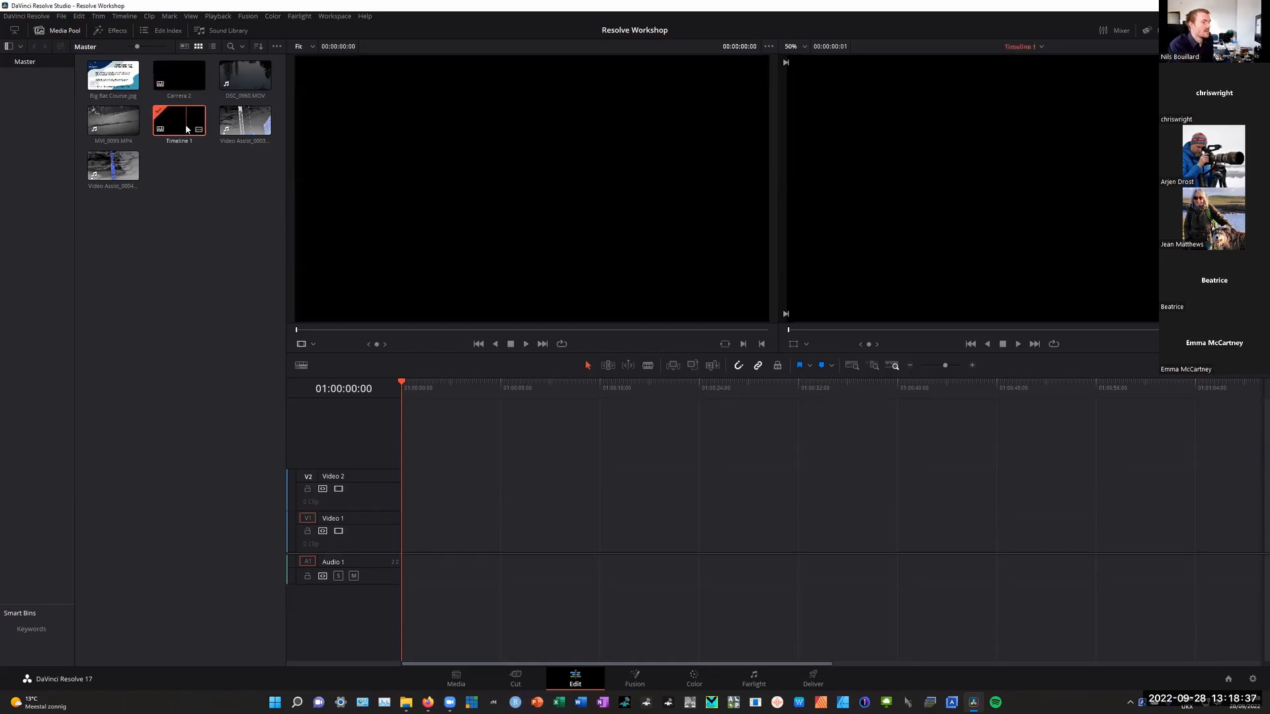
{"action": "double_click", "coordinate": [173, 74]}
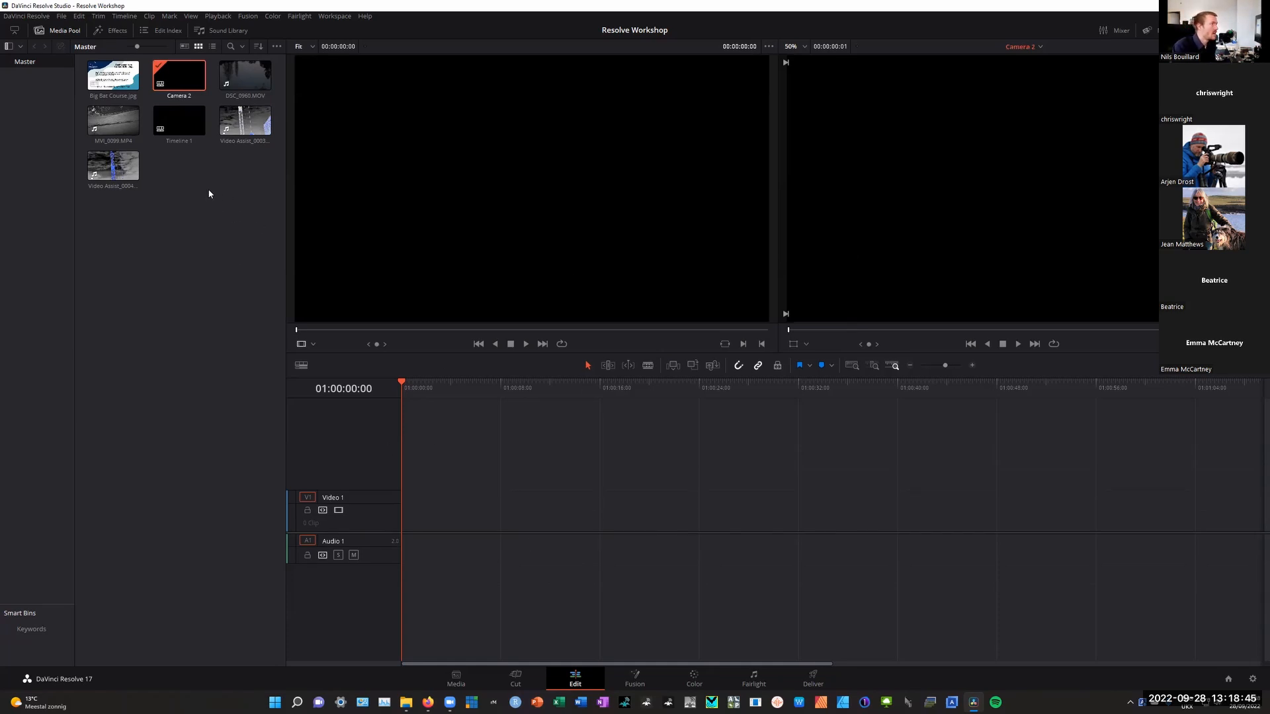
Place DSC_0960.MOV at the start of the Camera 2 timeline, followed directly by Video Assist_0003.mov
{"action": "left_click", "coordinate": [244, 74]}
{"action": "left_click_drag", "start_coordinate": [244, 75], "coordinate": [405, 539]}
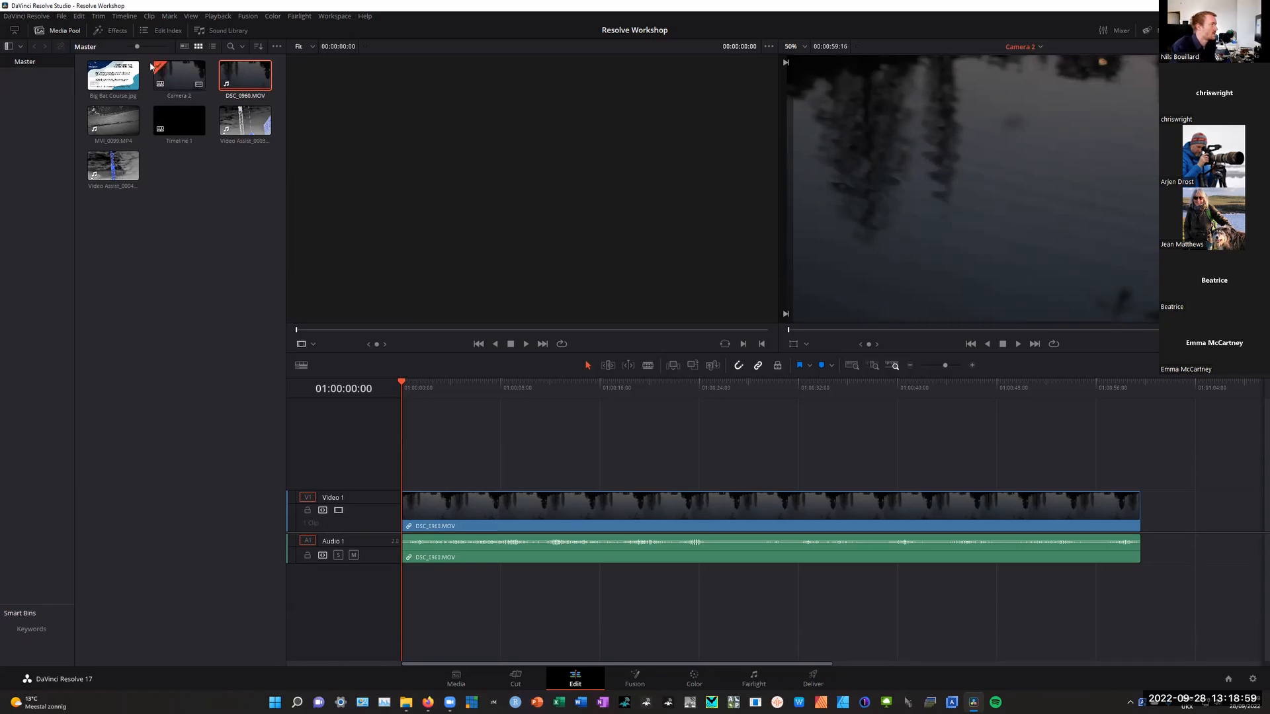
{"action": "left_click", "coordinate": [250, 126]}
{"action": "left_click_drag", "start_coordinate": [250, 125], "coordinate": [1148, 538]}
Open Timeline 1 and place MVI_0099.MP4 at its start on the Video 2 track
{"action": "double_click", "coordinate": [179, 120]}
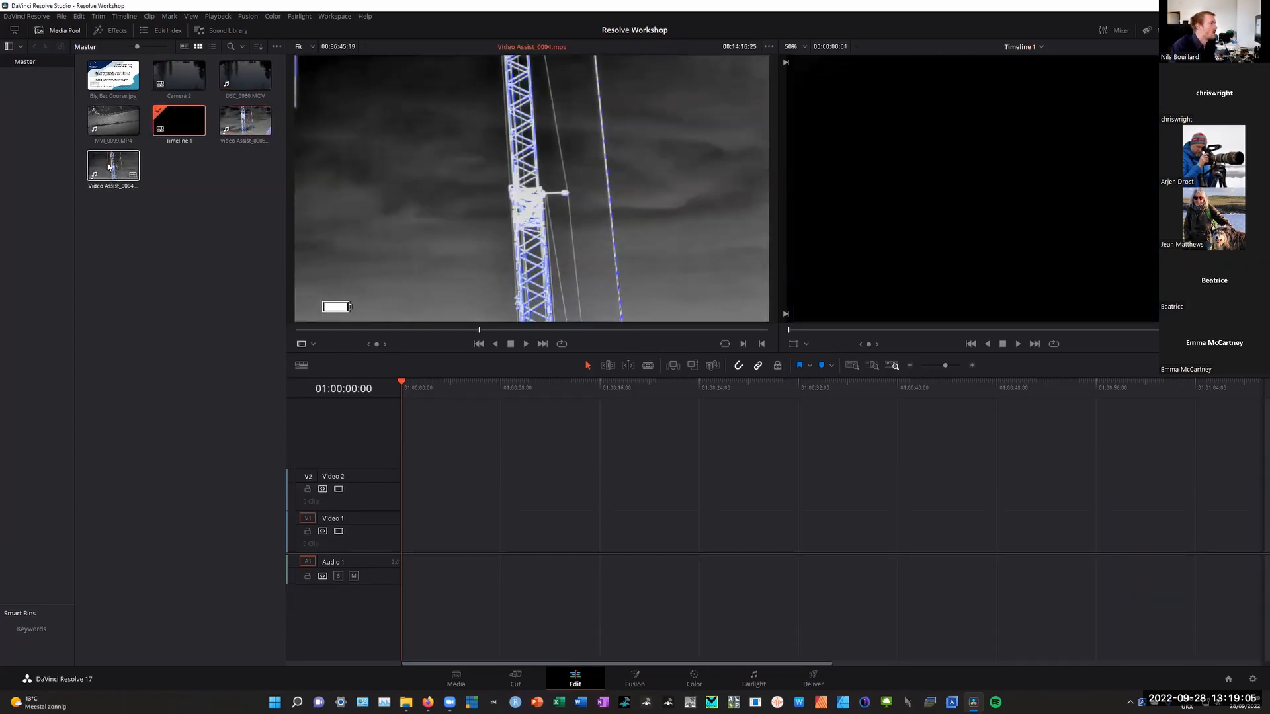
{"action": "left_click_drag", "start_coordinate": [113, 122], "coordinate": [400, 514]}
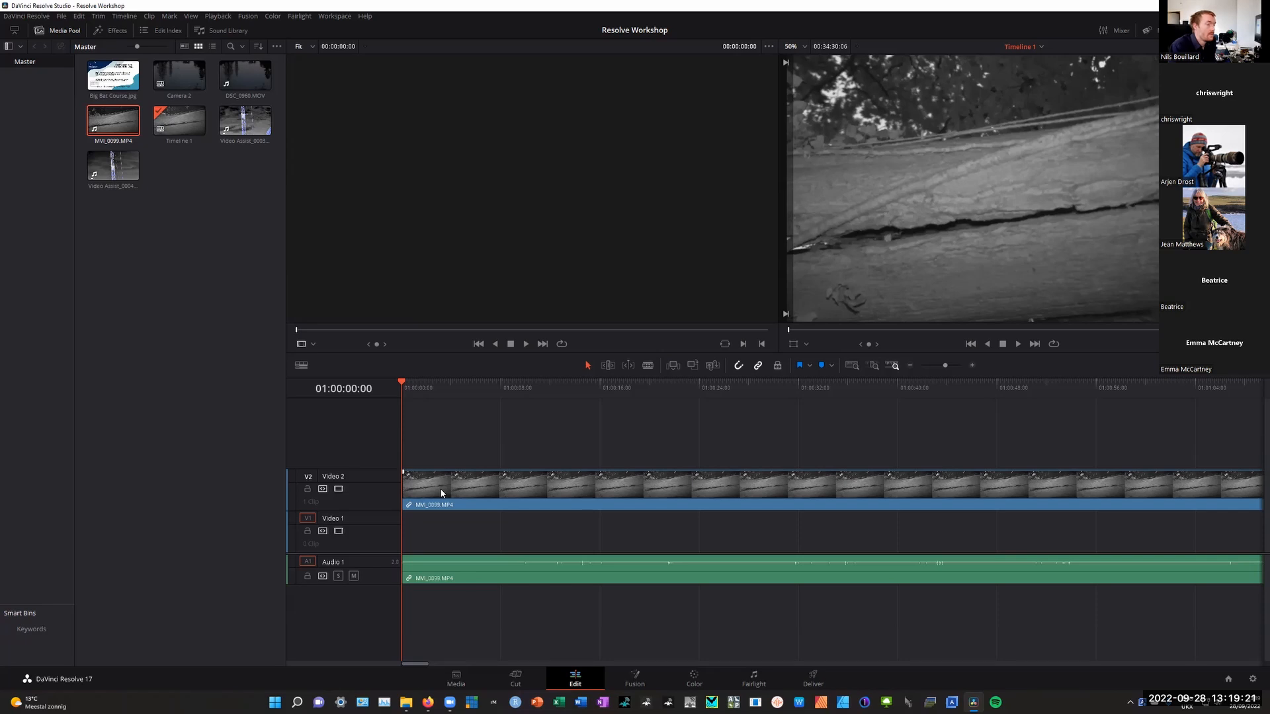
View the Camera 2 timeline's clips, then go back to Timeline 1
{"action": "left_click", "coordinate": [178, 78]}
{"action": "double_click", "coordinate": [178, 78]}
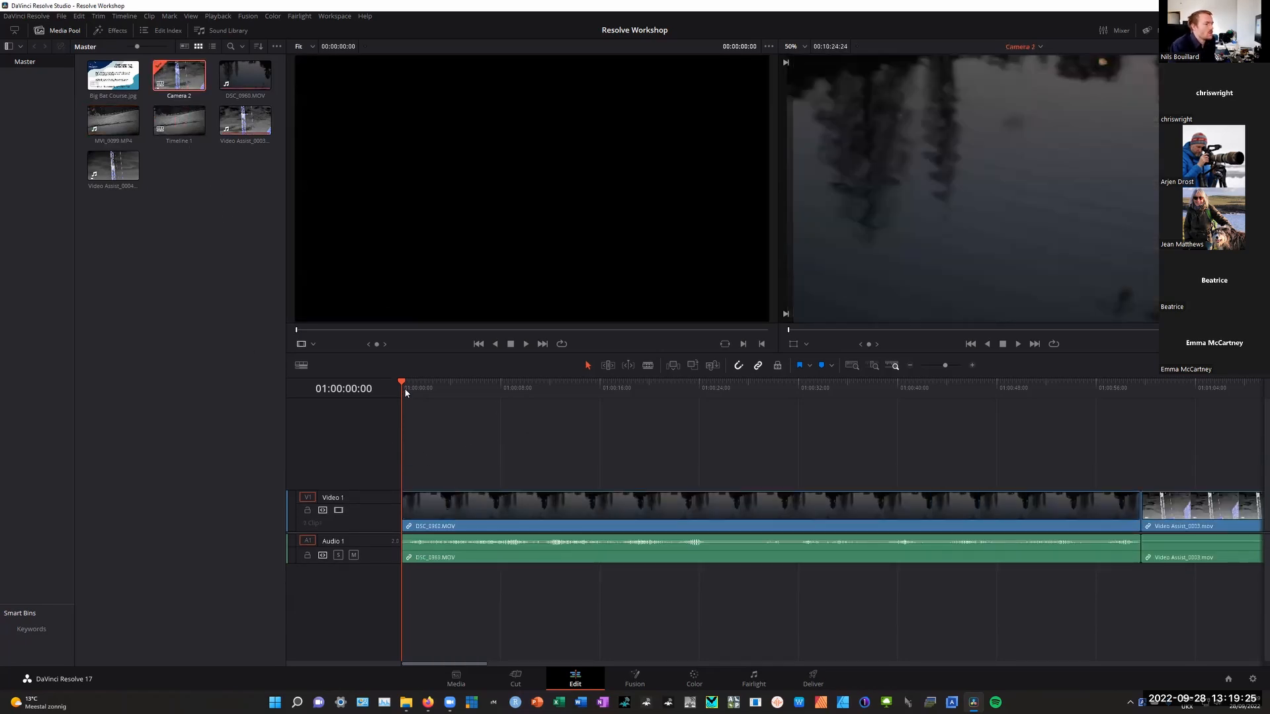
{"action": "left_click", "coordinate": [1130, 454]}
{"action": "double_click", "coordinate": [155, 125]}
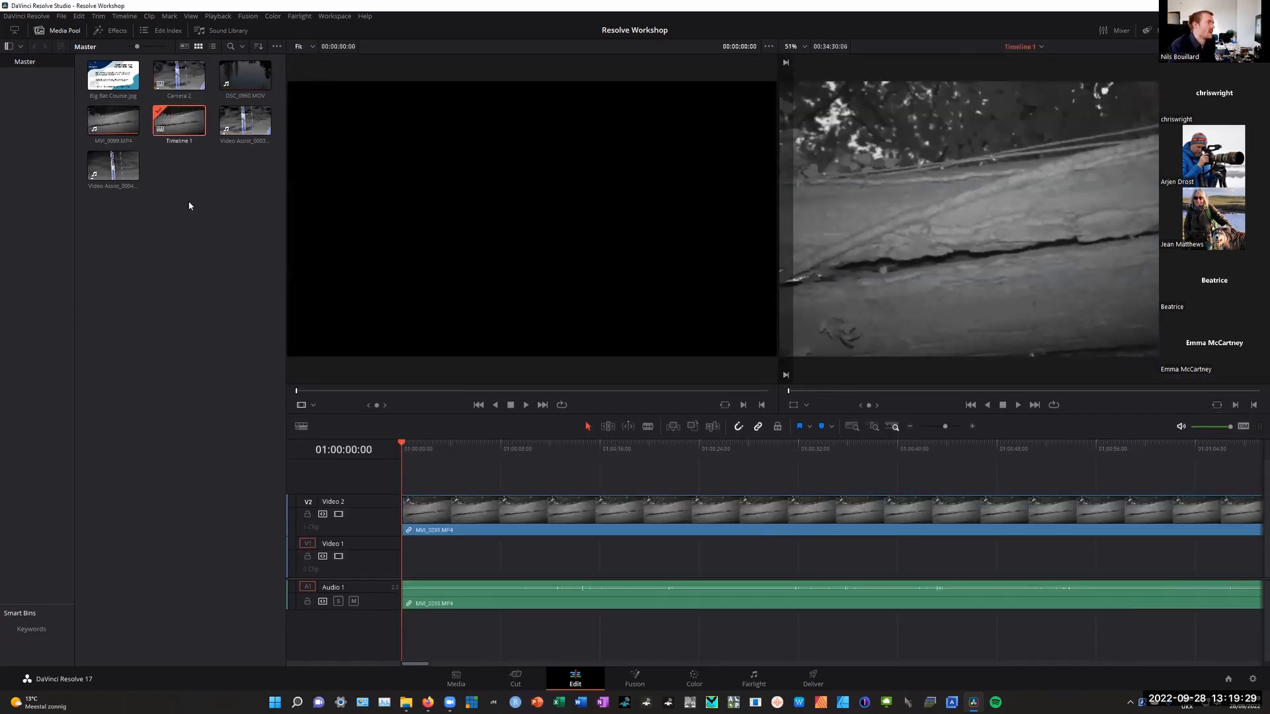
Delete all clips from the Camera 2 timeline and the MVI_0099.MP4 clip from Timeline 1
{"action": "double_click", "coordinate": [178, 76]}
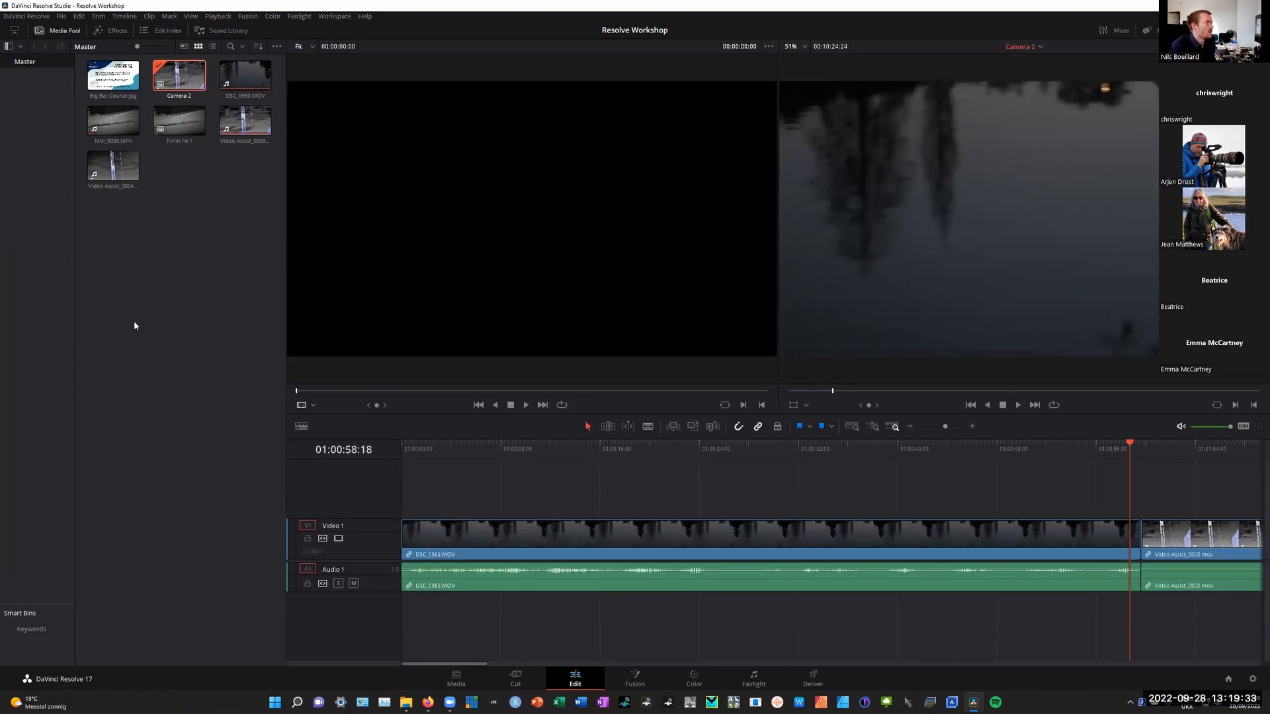
{"action": "left_click_drag", "start_coordinate": [900, 472], "coordinate": [1225, 603]}
{"action": "key", "text": "Delete"}
{"action": "double_click", "coordinate": [179, 121]}
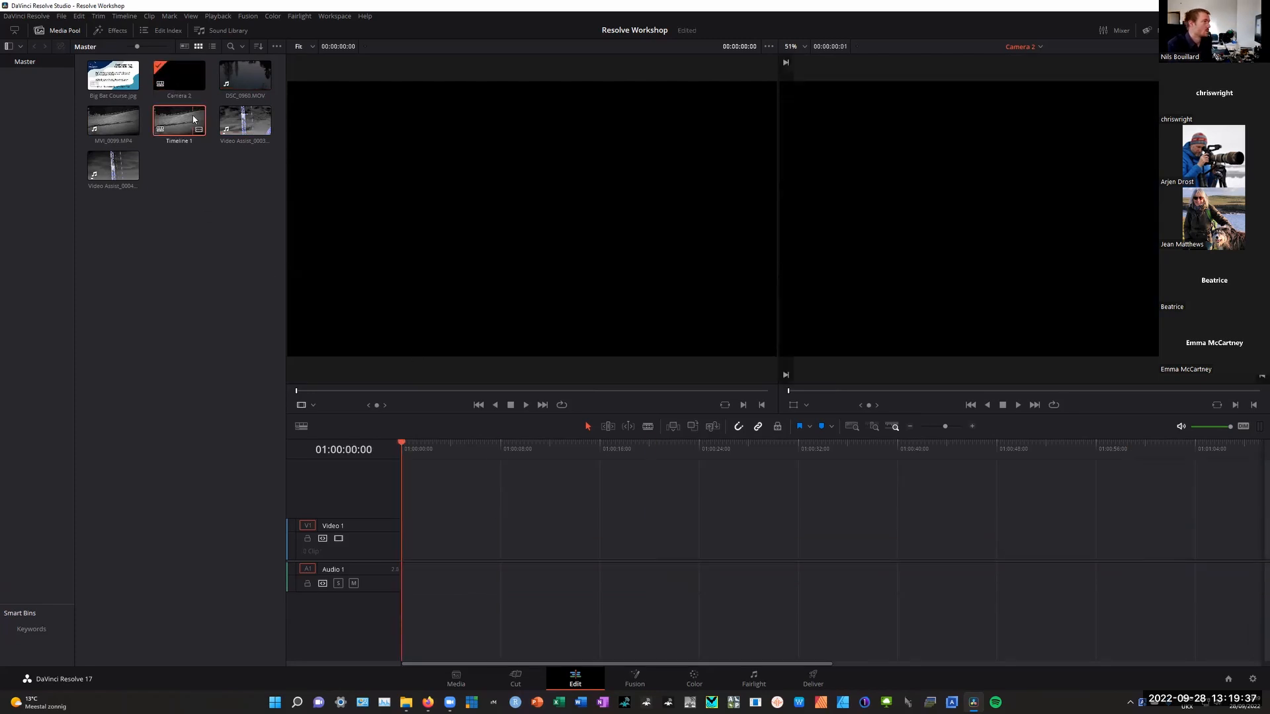
{"action": "left_click", "coordinate": [656, 512]}
{"action": "key", "text": "Delete"}
Remove the Camera 2 timeline from the media pool
{"action": "left_click", "coordinate": [187, 249]}
{"action": "left_click", "coordinate": [182, 84]}
{"action": "right_click", "coordinate": [181, 84]}
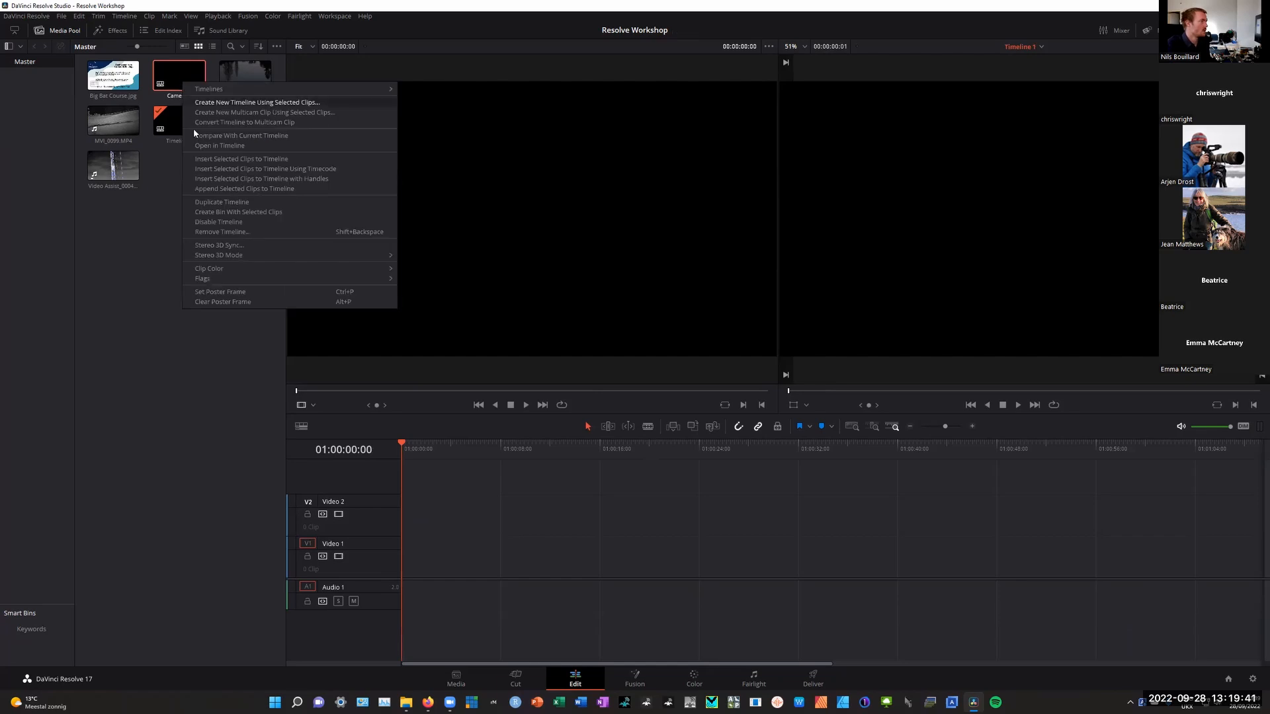
{"action": "left_click", "coordinate": [215, 231]}
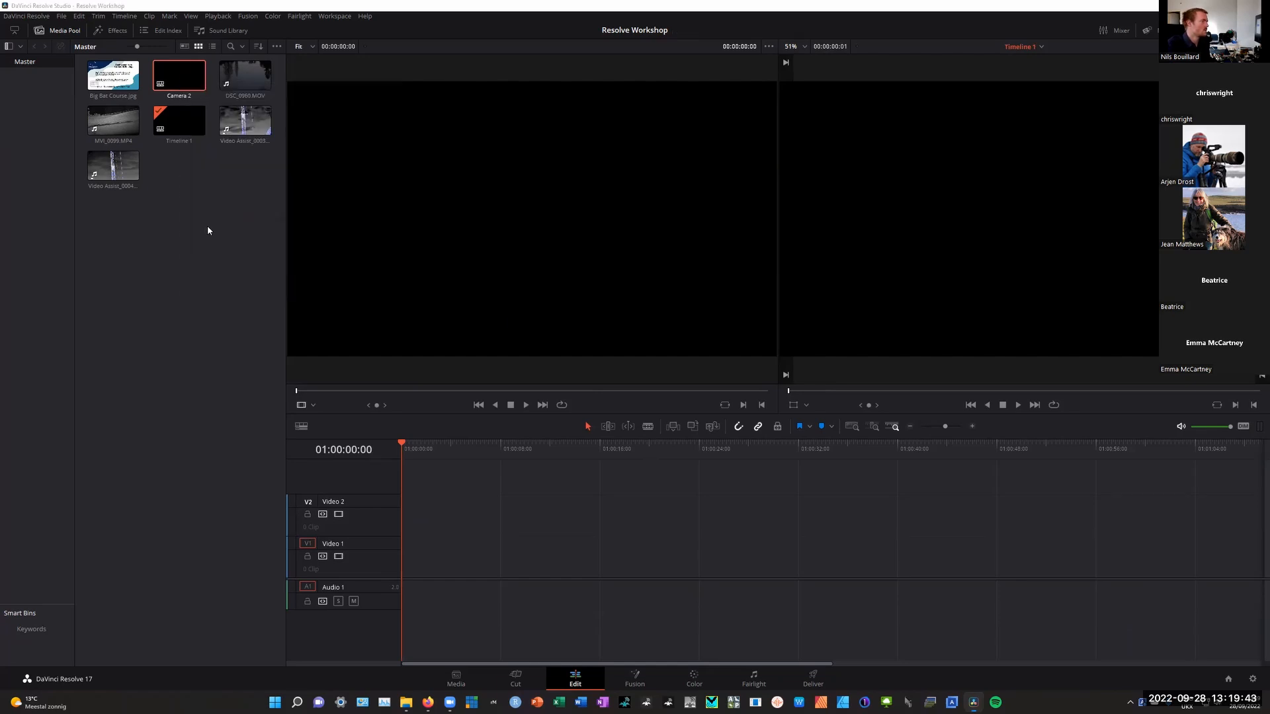
{"action": "left_click", "coordinate": [705, 394]}
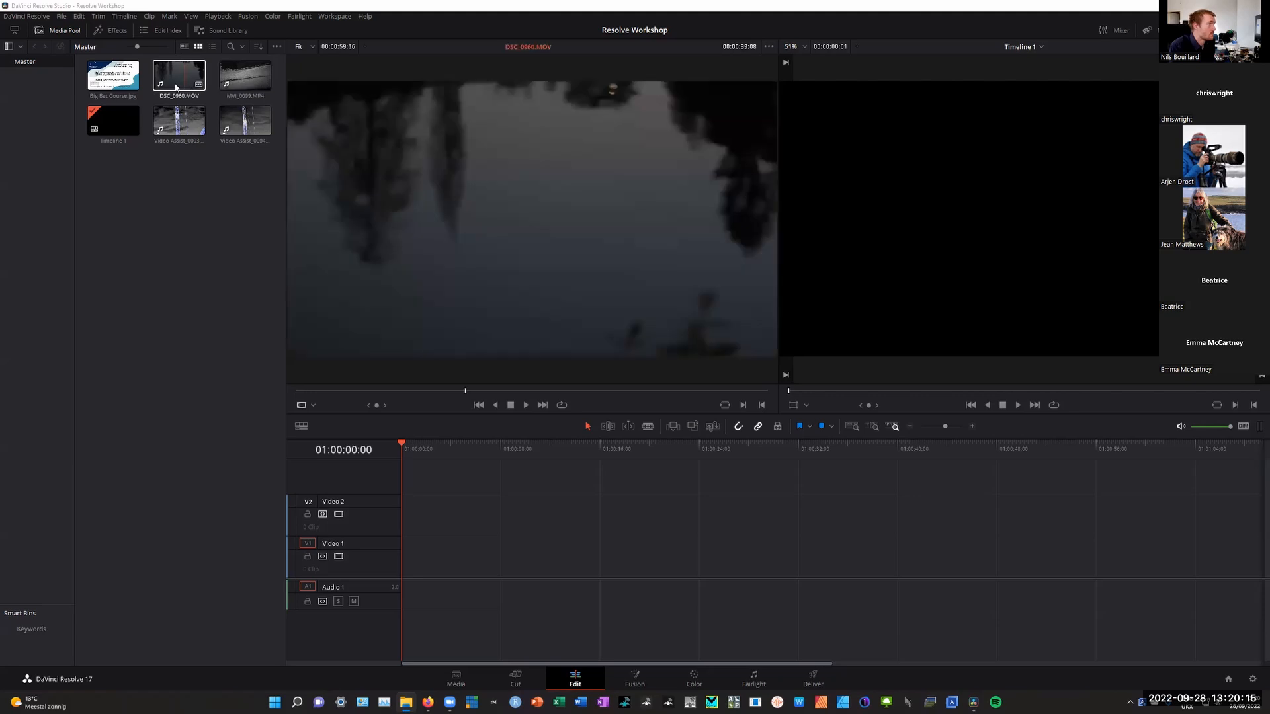
Examine Timeline 1's format settings with and without Use Project Settings, and close them without applying changes
{"action": "right_click", "coordinate": [112, 117]}
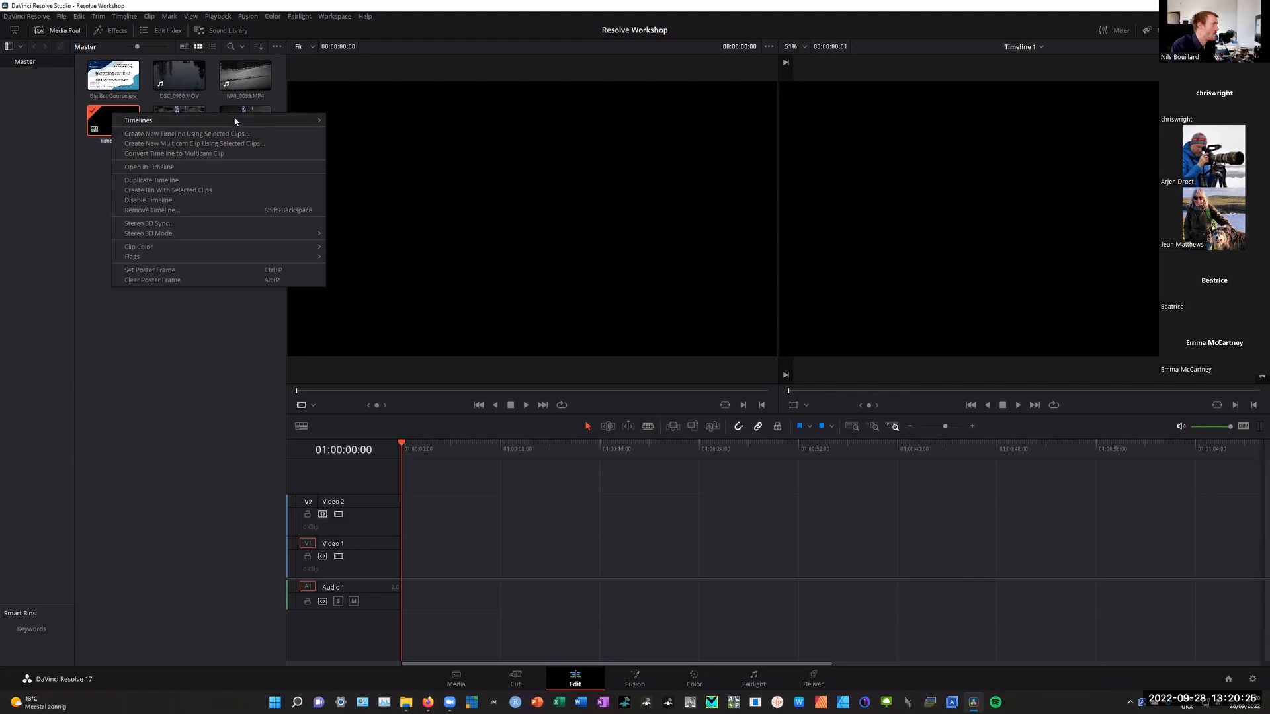
{"action": "mouse_move", "coordinate": [303, 121]}
{"action": "left_click", "coordinate": [366, 120]}
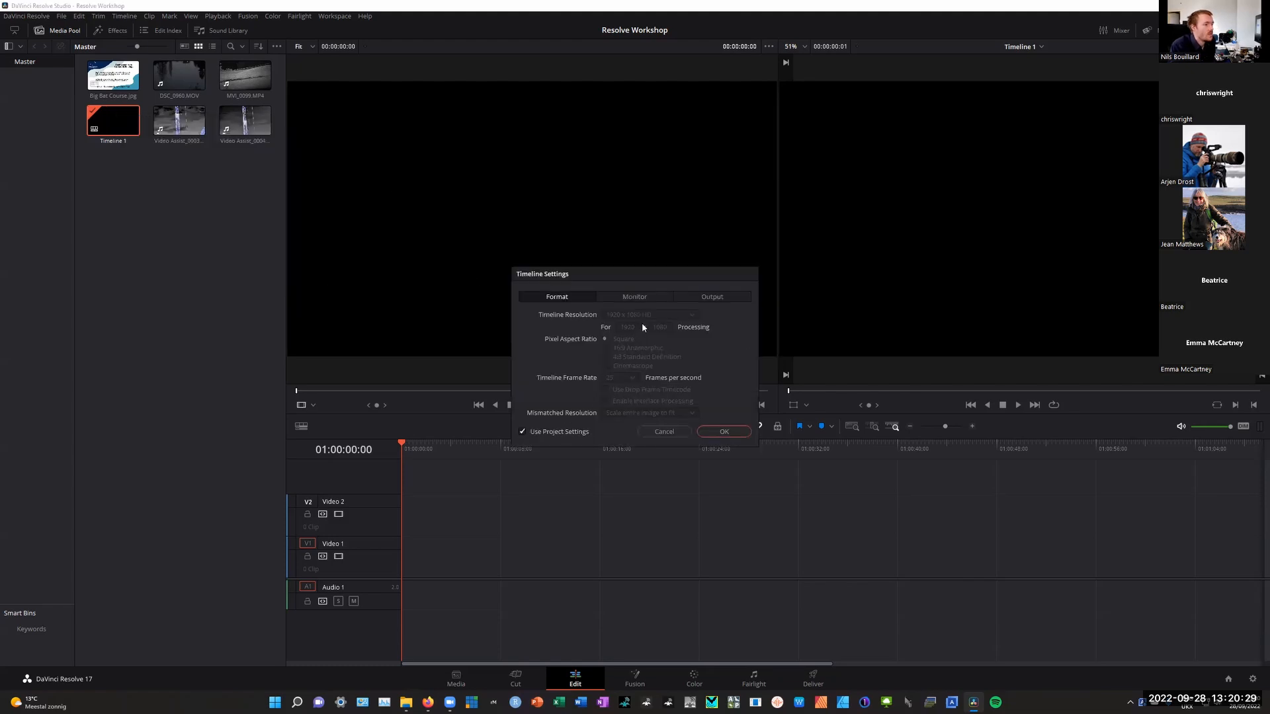
{"action": "left_click", "coordinate": [535, 433]}
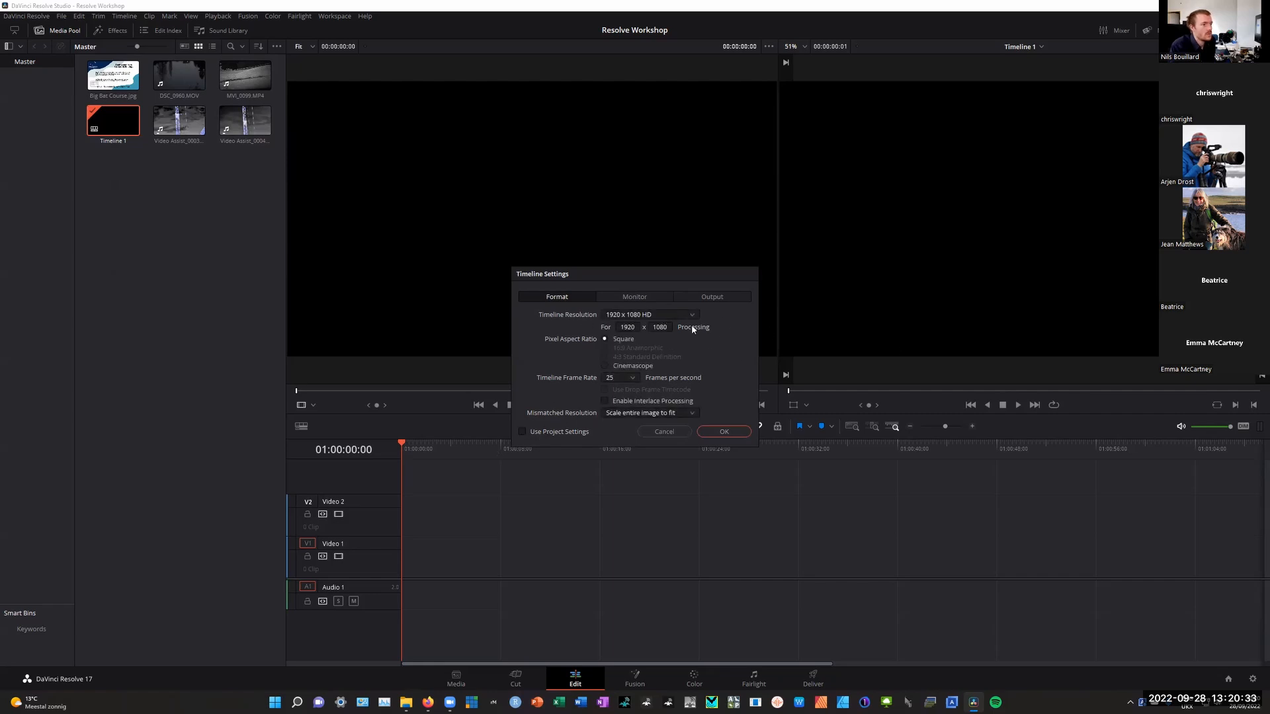
{"action": "left_click", "coordinate": [552, 431]}
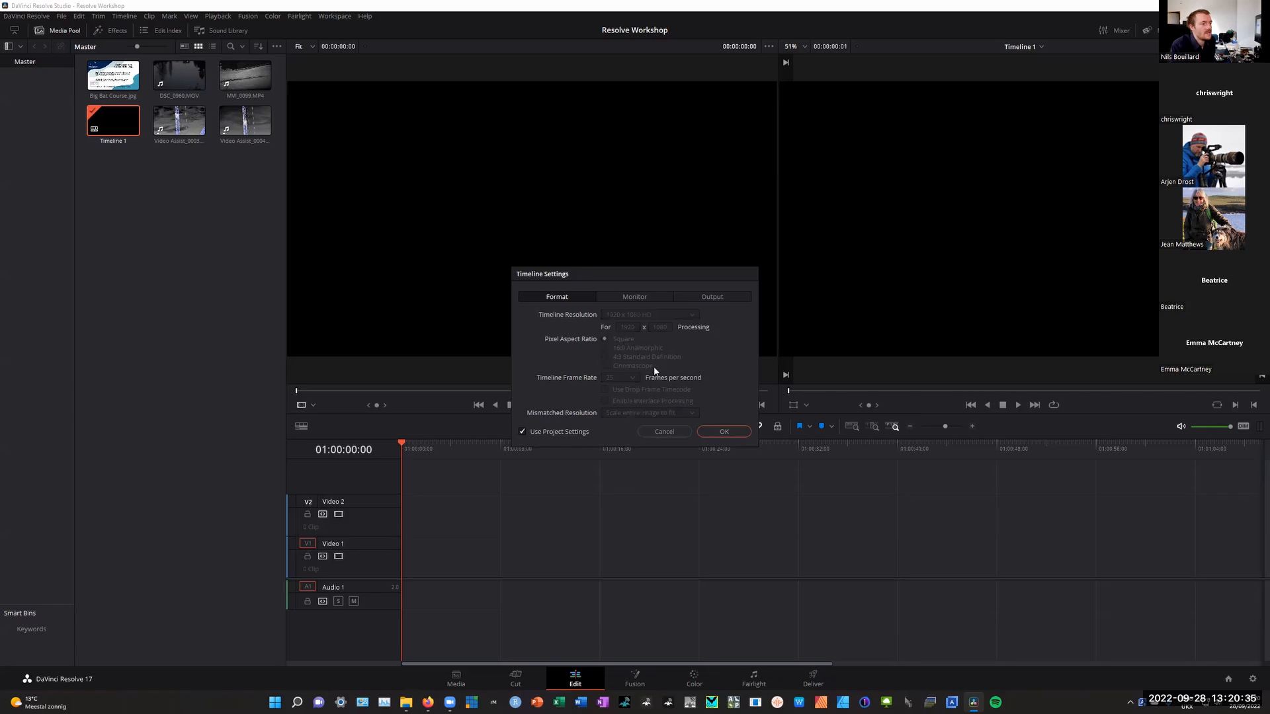
{"action": "left_click", "coordinate": [660, 434]}
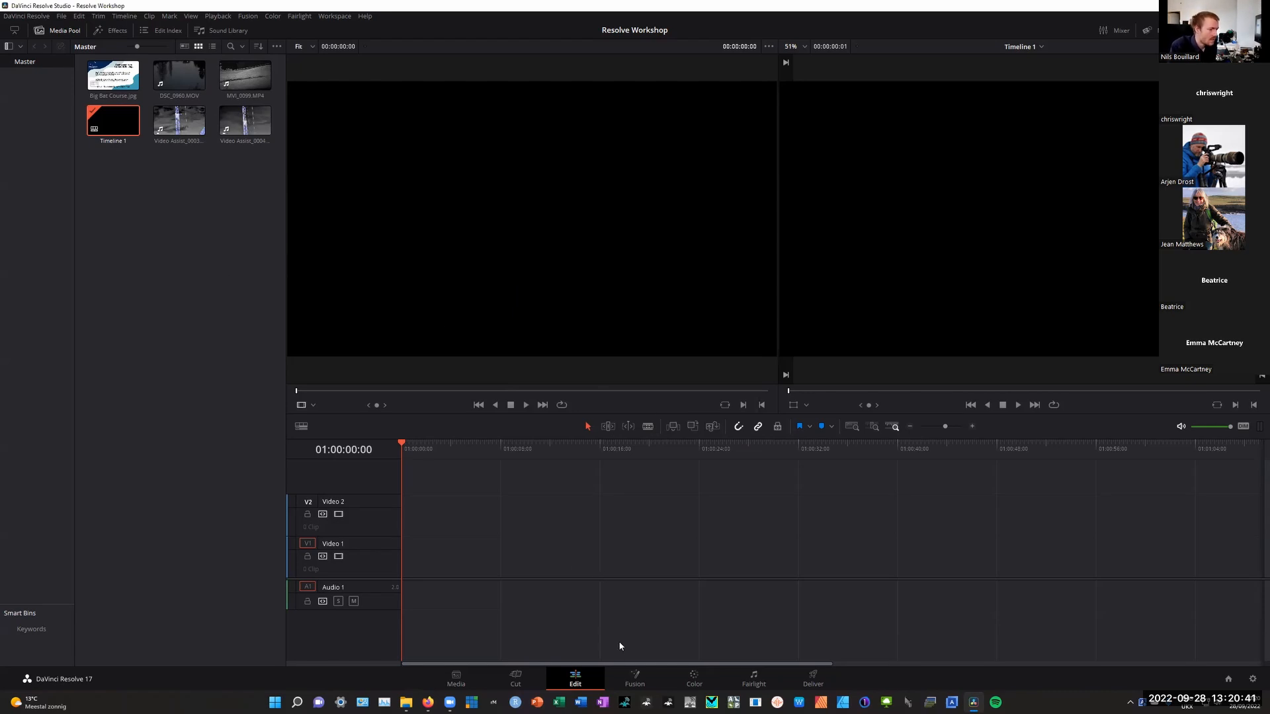
Look through the Fusion, Color, Fairlight and Deliver pages, ending back on the Edit page
{"action": "left_click", "coordinate": [633, 678]}
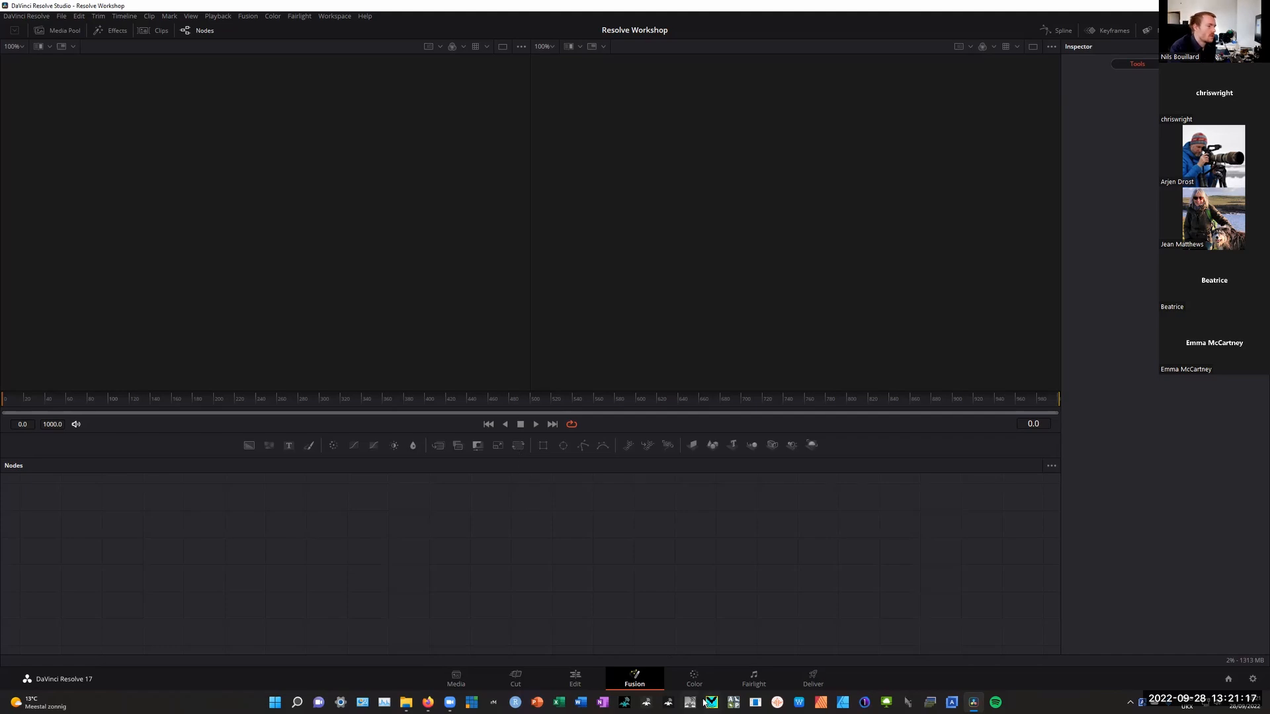
{"action": "left_click", "coordinate": [701, 677]}
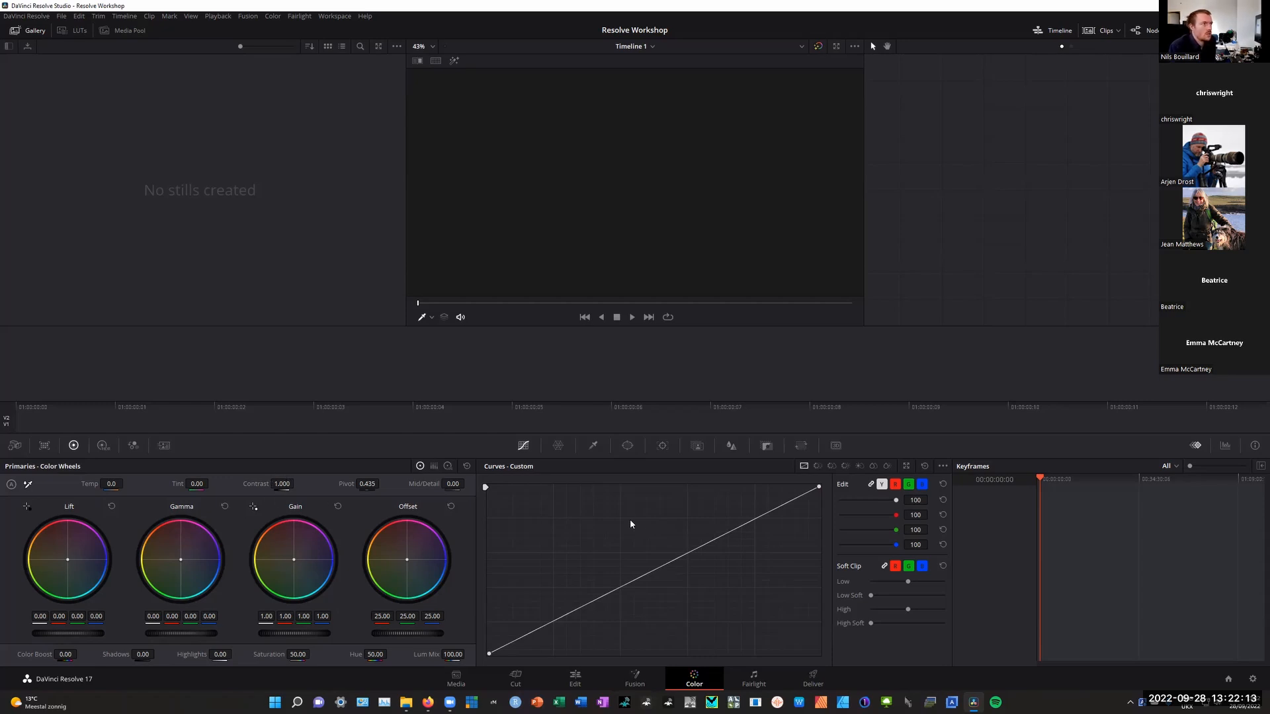
{"action": "left_click", "coordinate": [754, 678]}
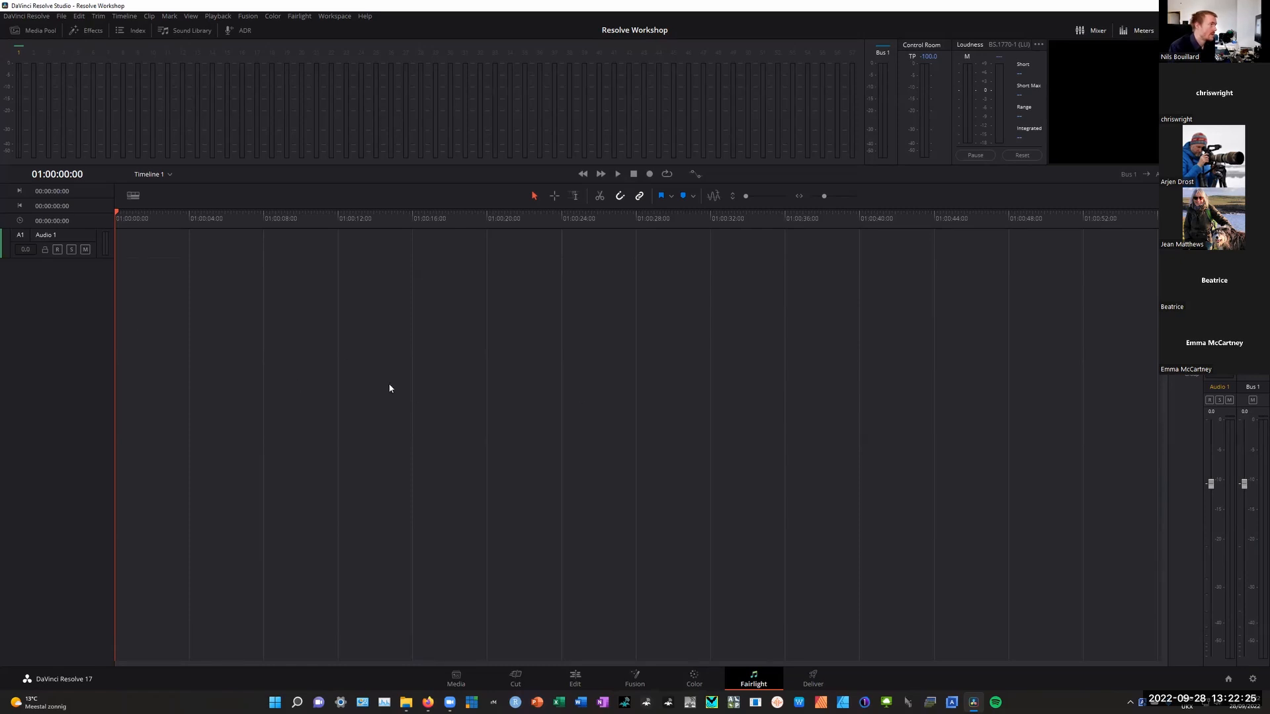
{"action": "left_click", "coordinate": [574, 678]}
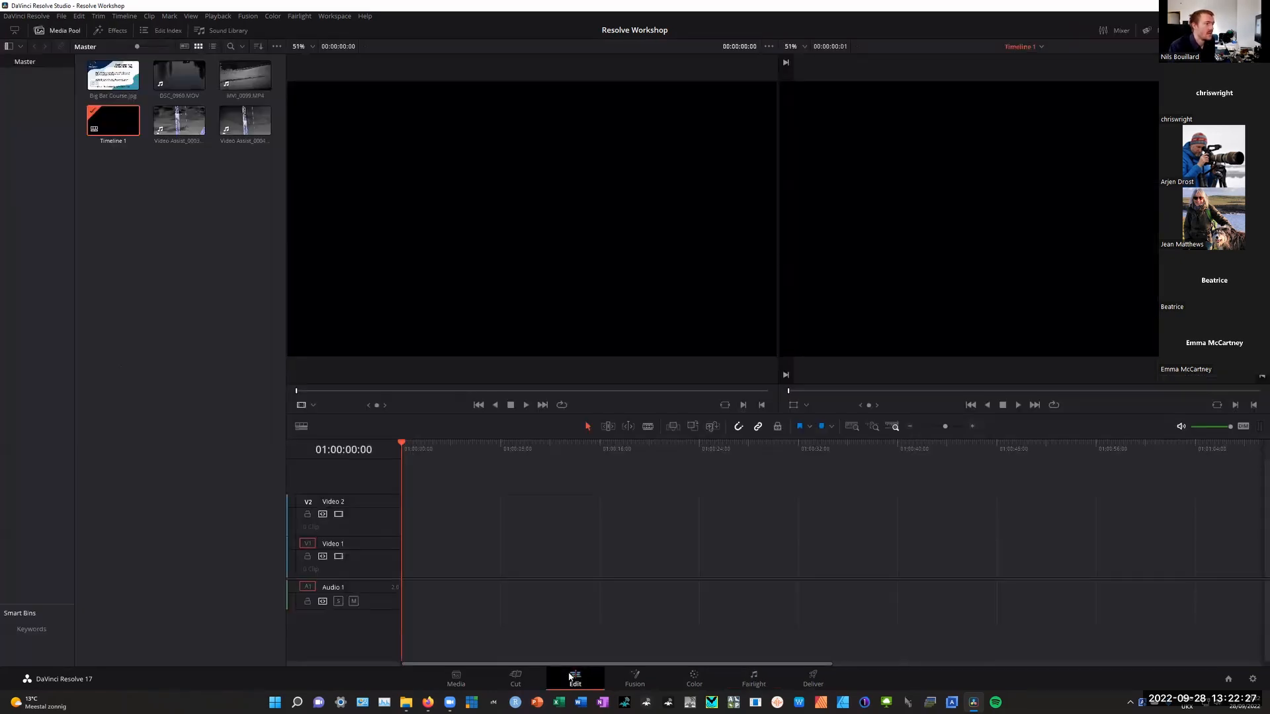
{"action": "left_click", "coordinate": [743, 672]}
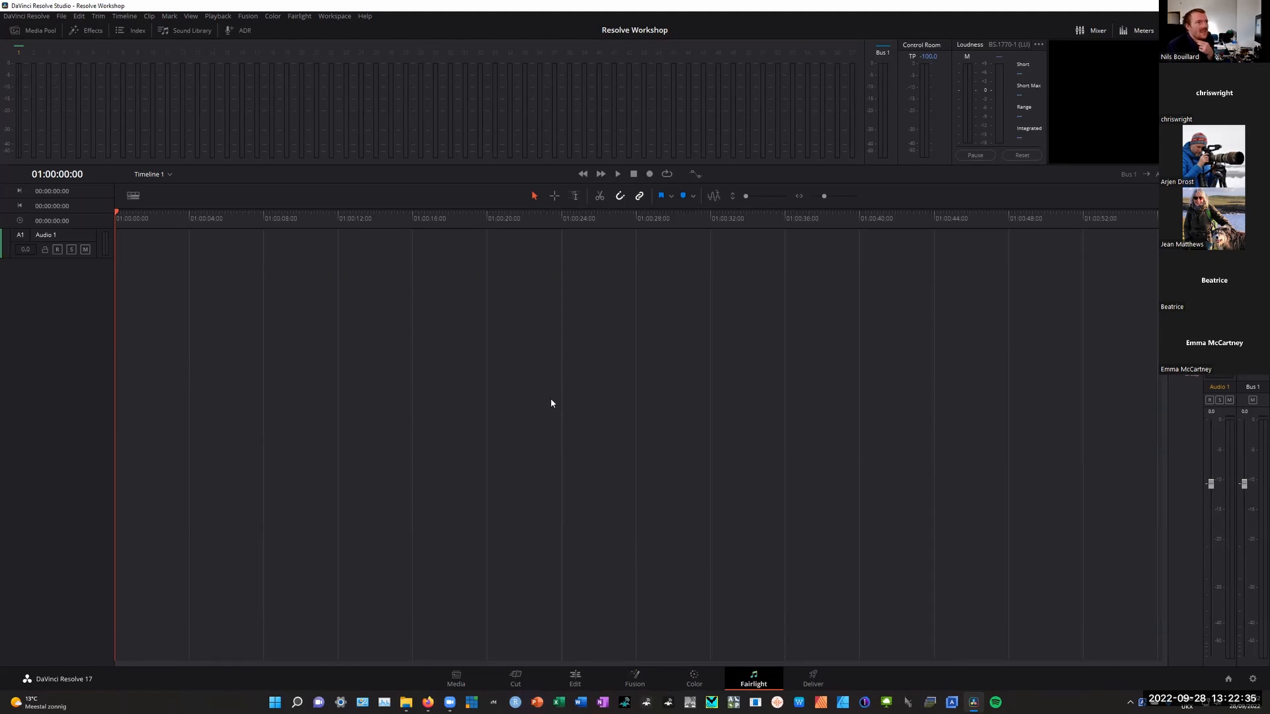
{"action": "left_click", "coordinate": [580, 676]}
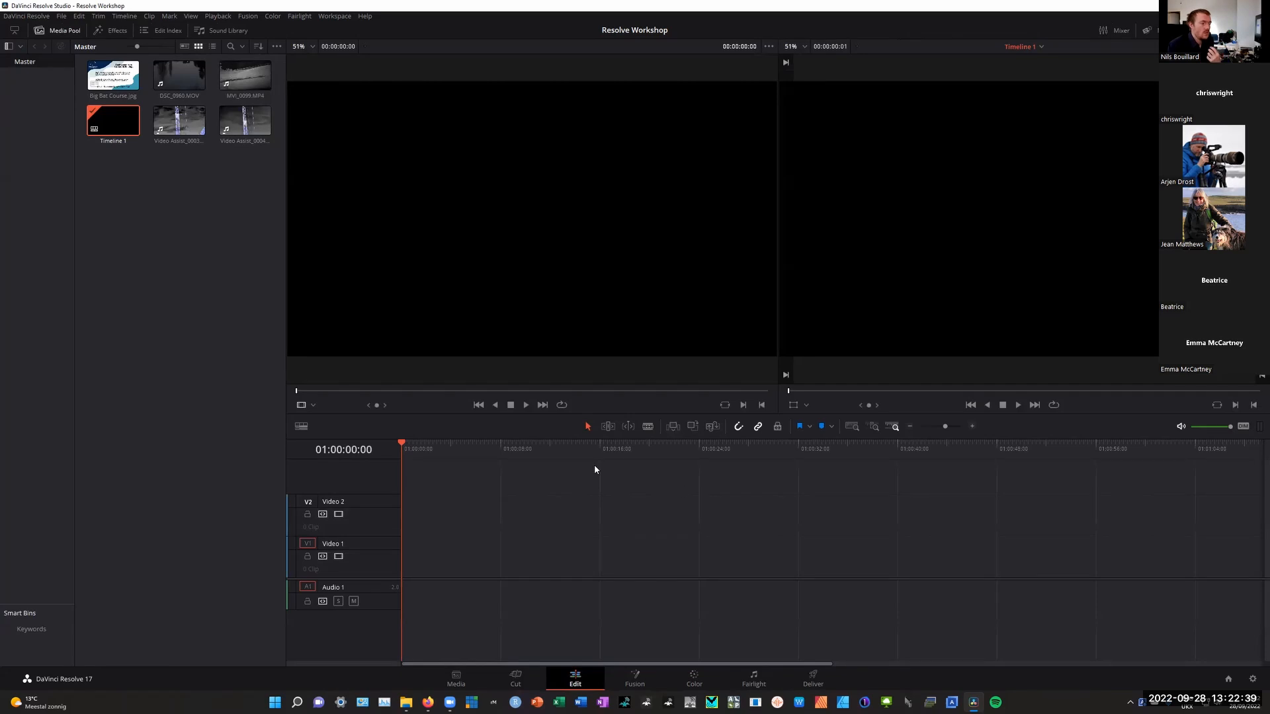
{"action": "left_click", "coordinate": [754, 678]}
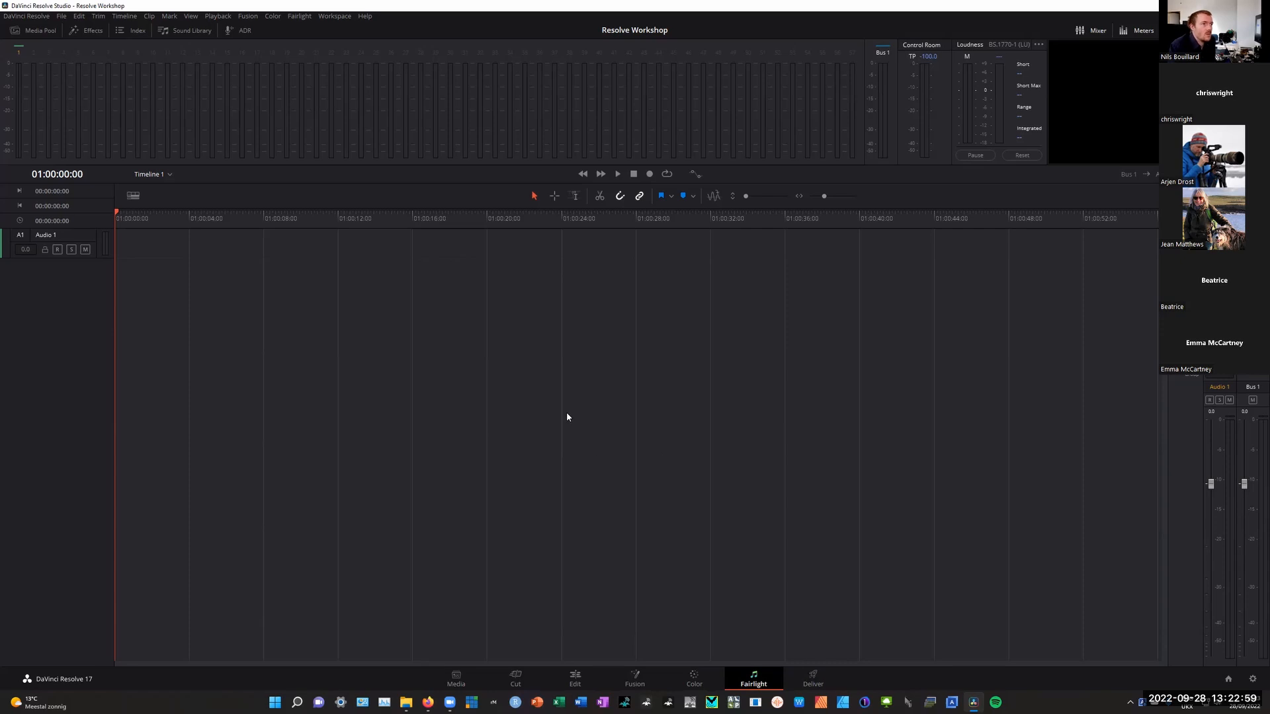
{"action": "left_click", "coordinate": [813, 679]}
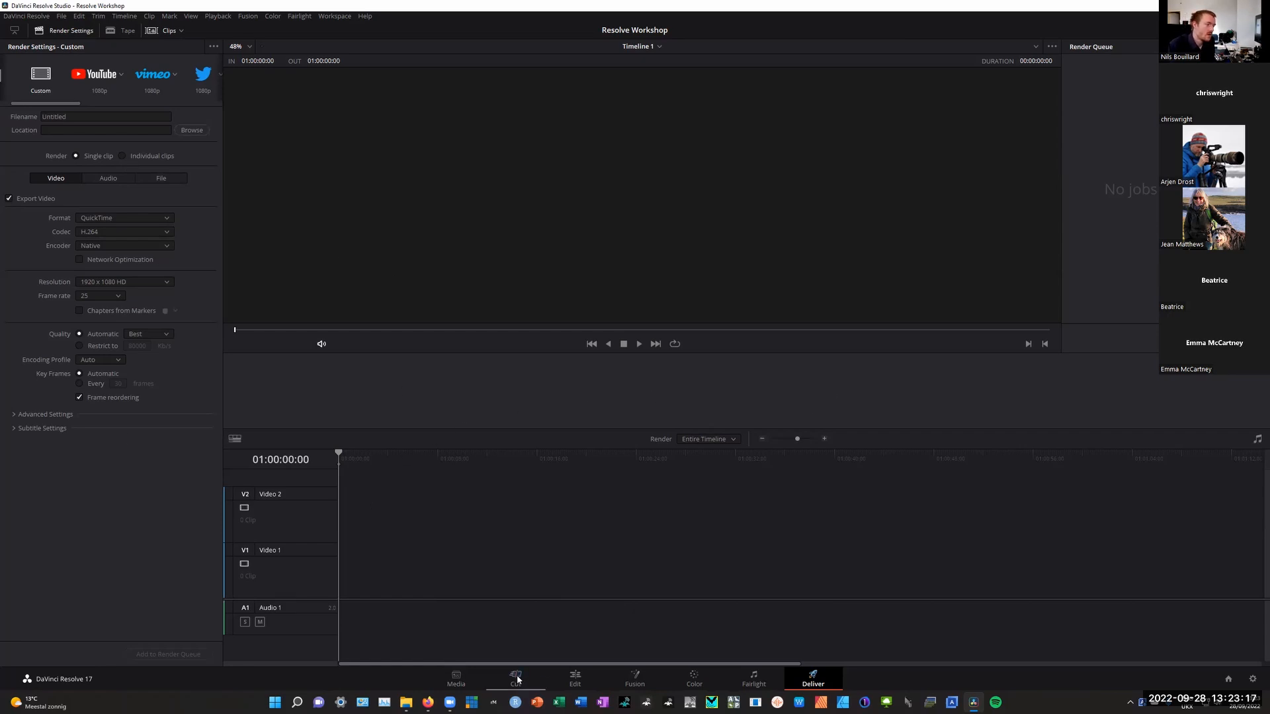
{"action": "left_click", "coordinate": [575, 678]}
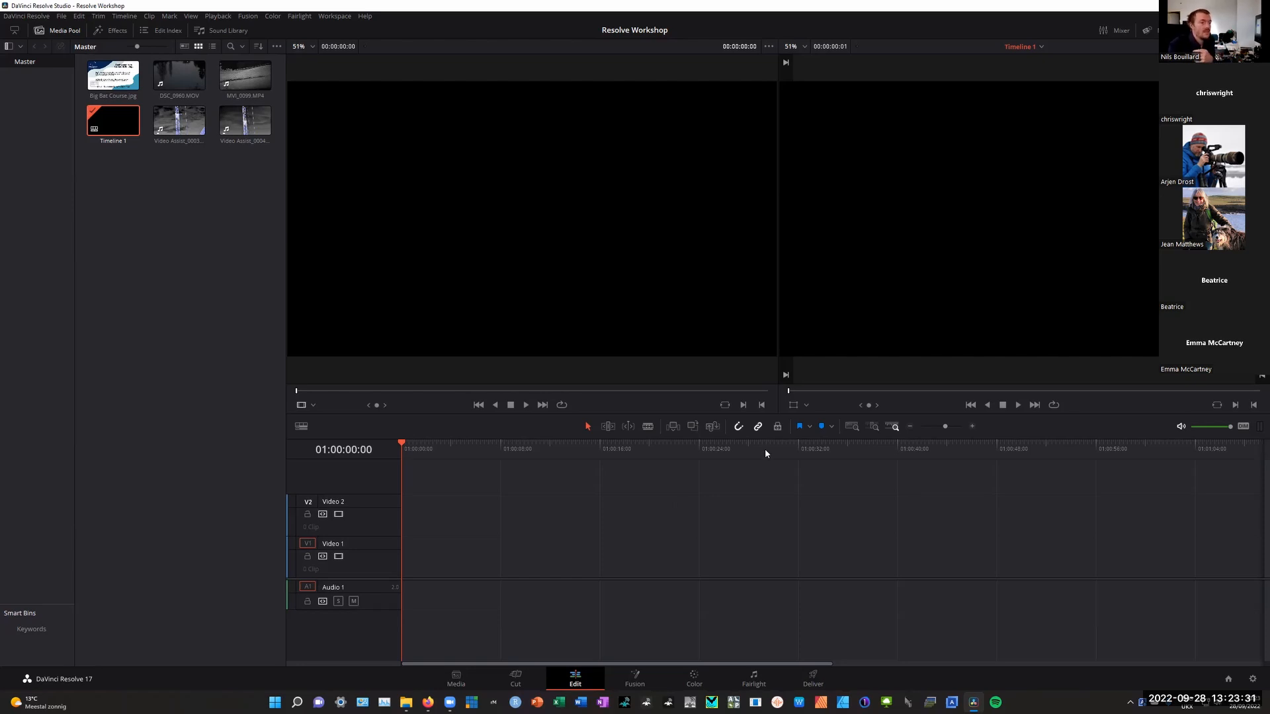
Make the timeline area taller beneath the viewers, then check the Deliver page and return to the Edit page
{"action": "left_click_drag", "start_coordinate": [816, 412], "coordinate": [817, 563]}
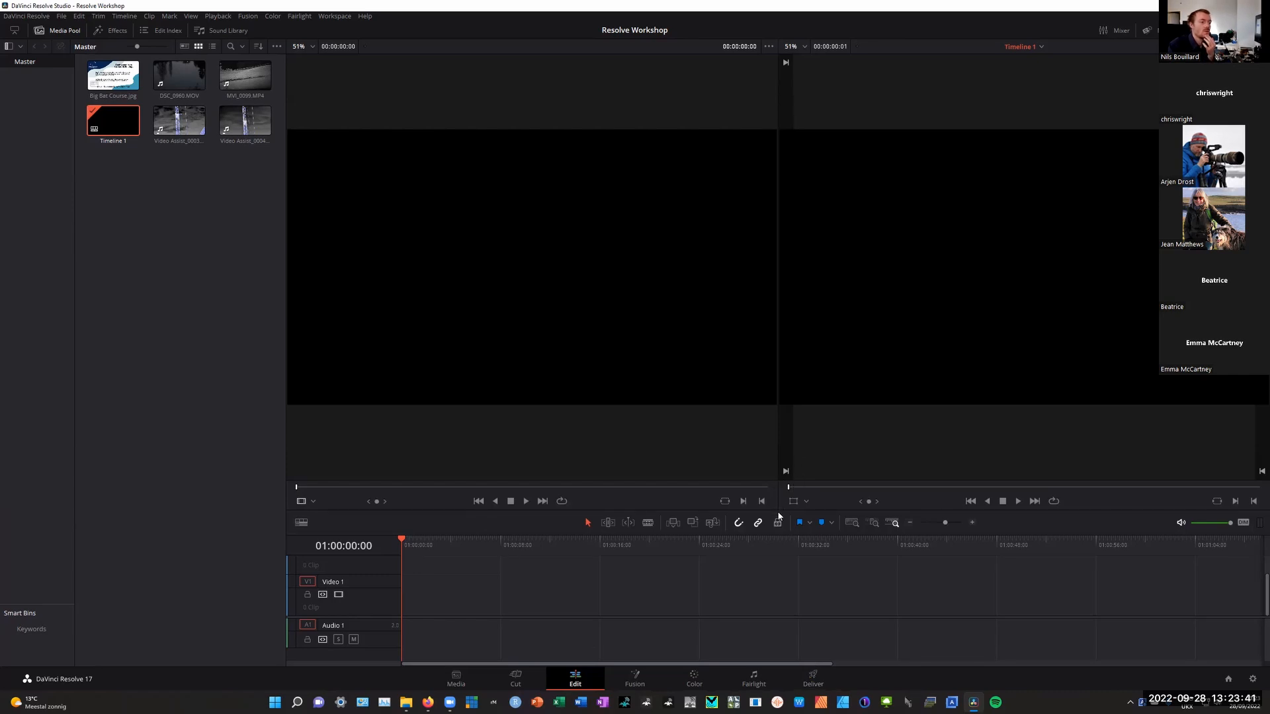
{"action": "left_click_drag", "start_coordinate": [779, 516], "coordinate": [775, 370]}
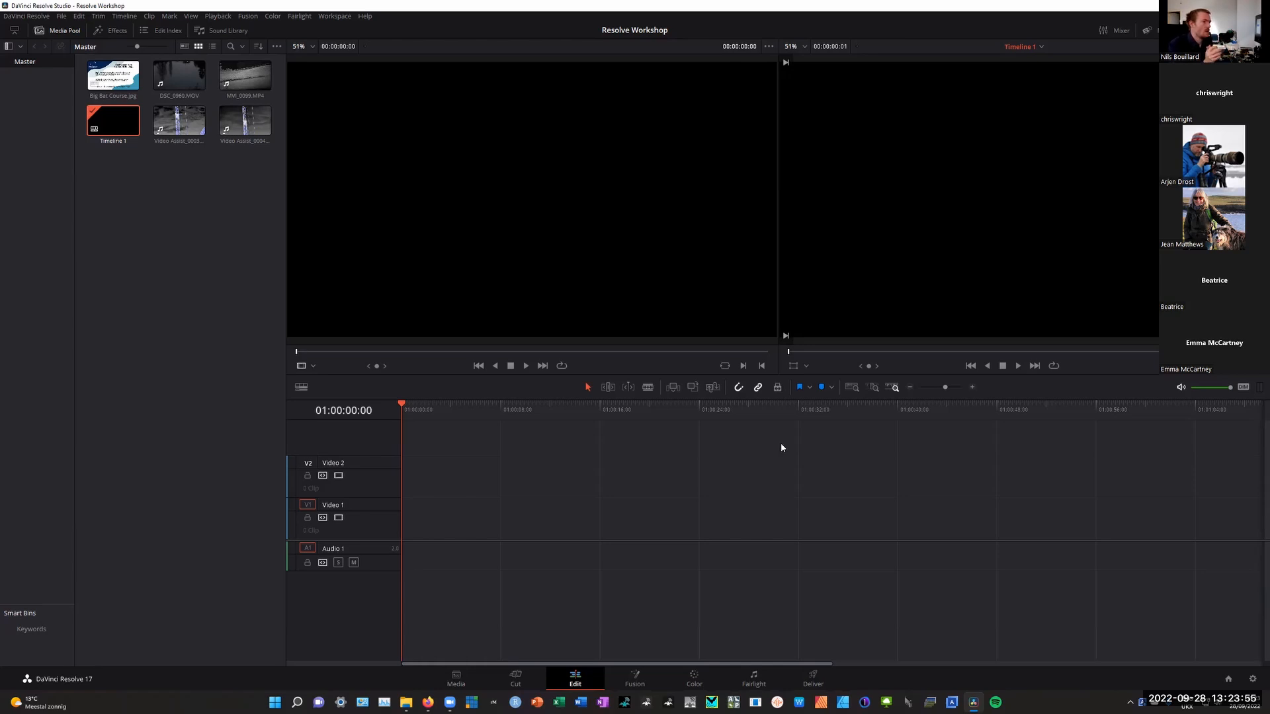
{"action": "left_click", "coordinate": [813, 676]}
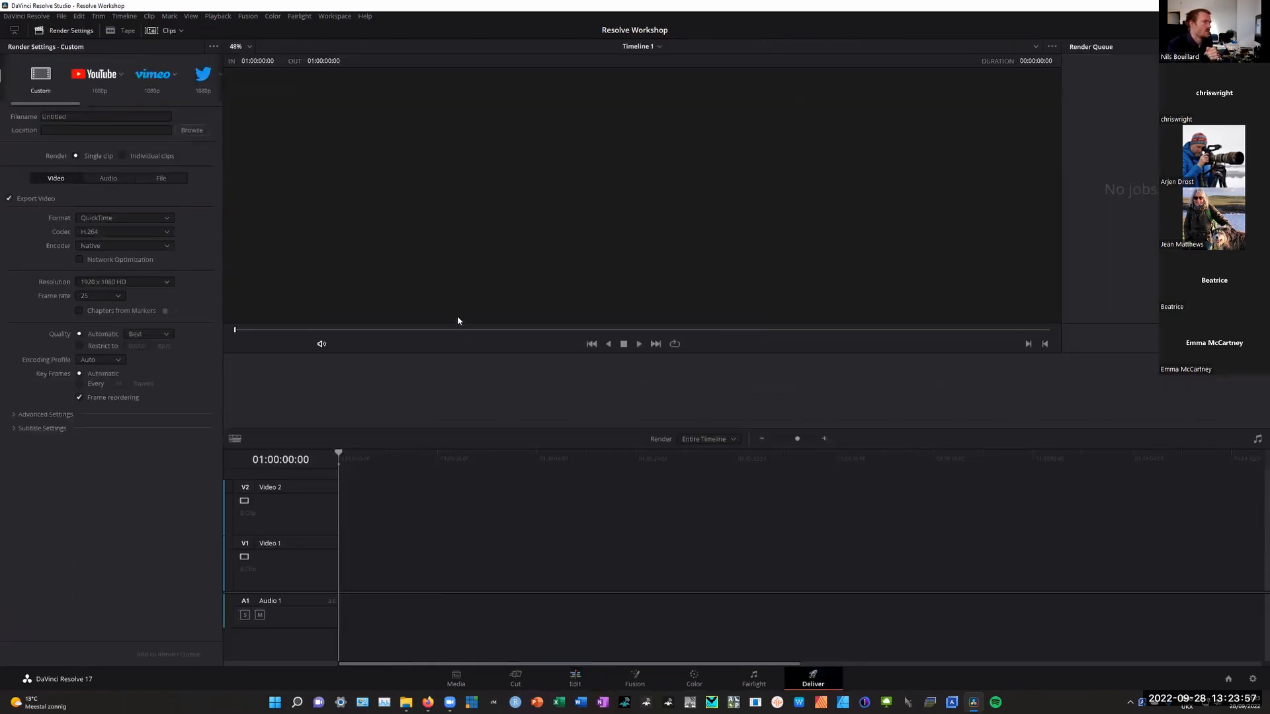
{"action": "left_click", "coordinate": [574, 679]}
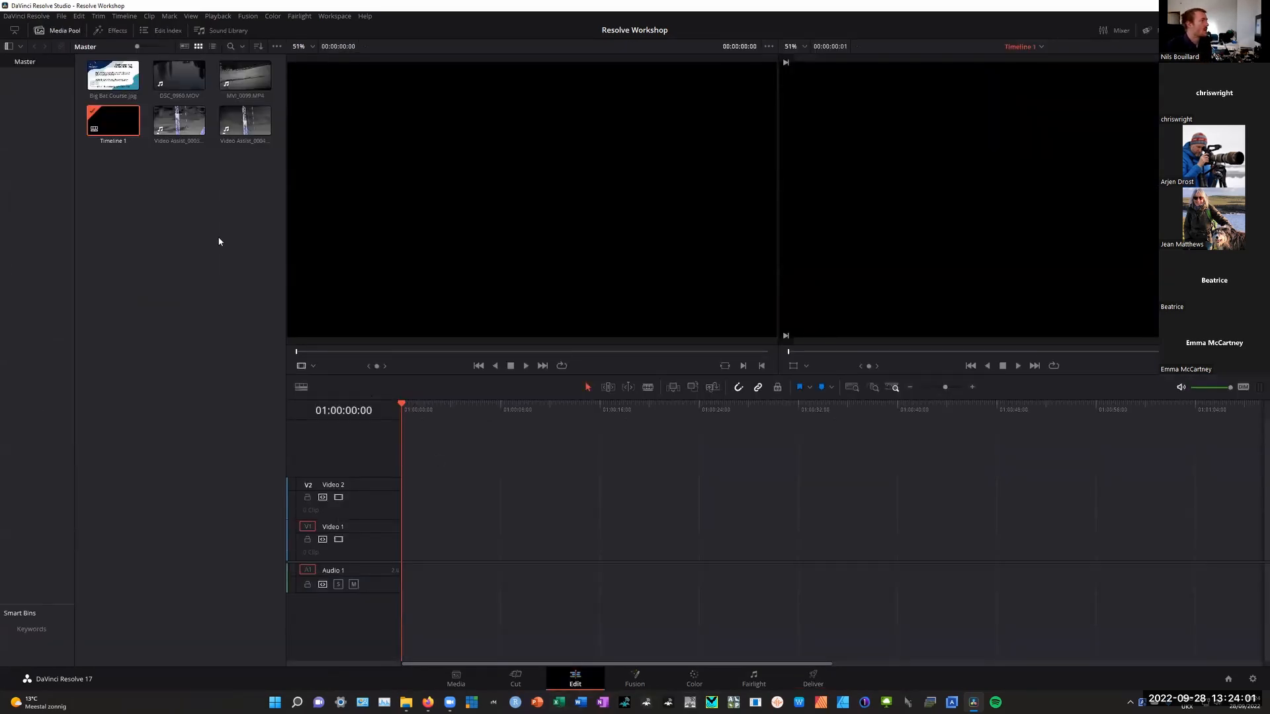
Place DSC_0960.MOV at the start of Timeline 1 on Video 1, followed directly by Video Assist_0003.mov
{"action": "left_click_drag", "start_coordinate": [188, 79], "coordinate": [408, 542]}
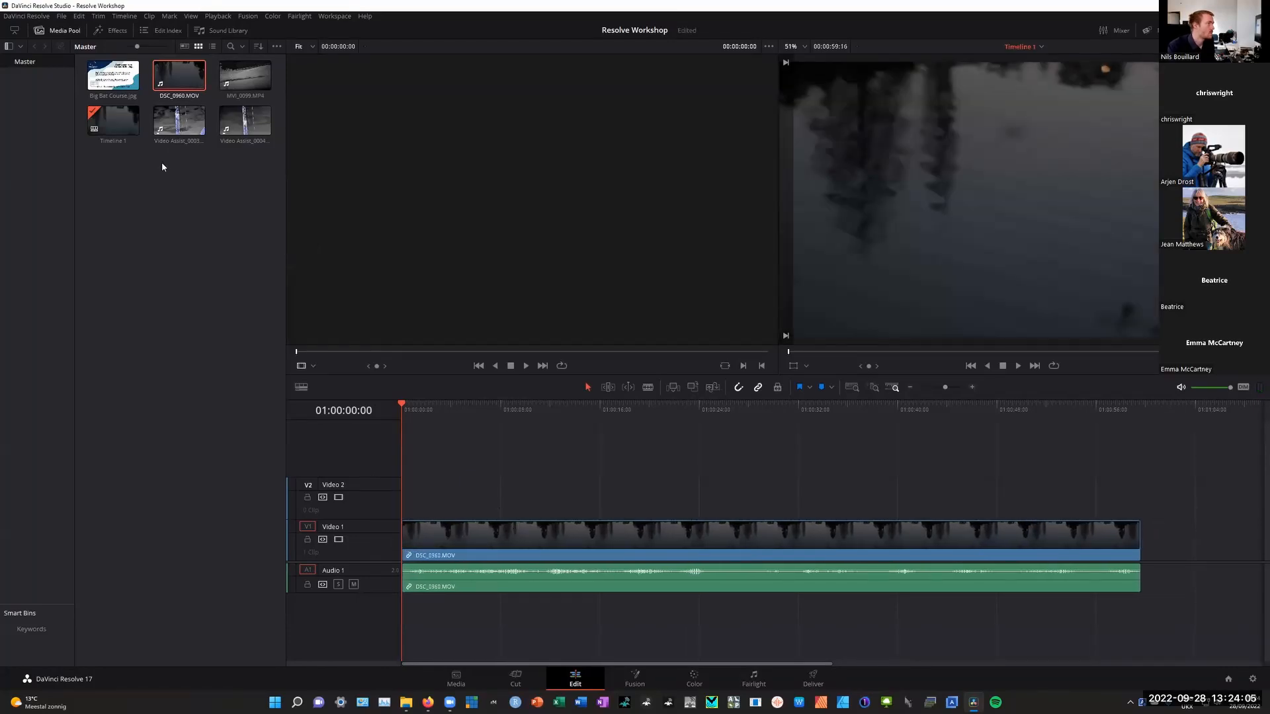
{"action": "left_click_drag", "start_coordinate": [178, 120], "coordinate": [1157, 555]}
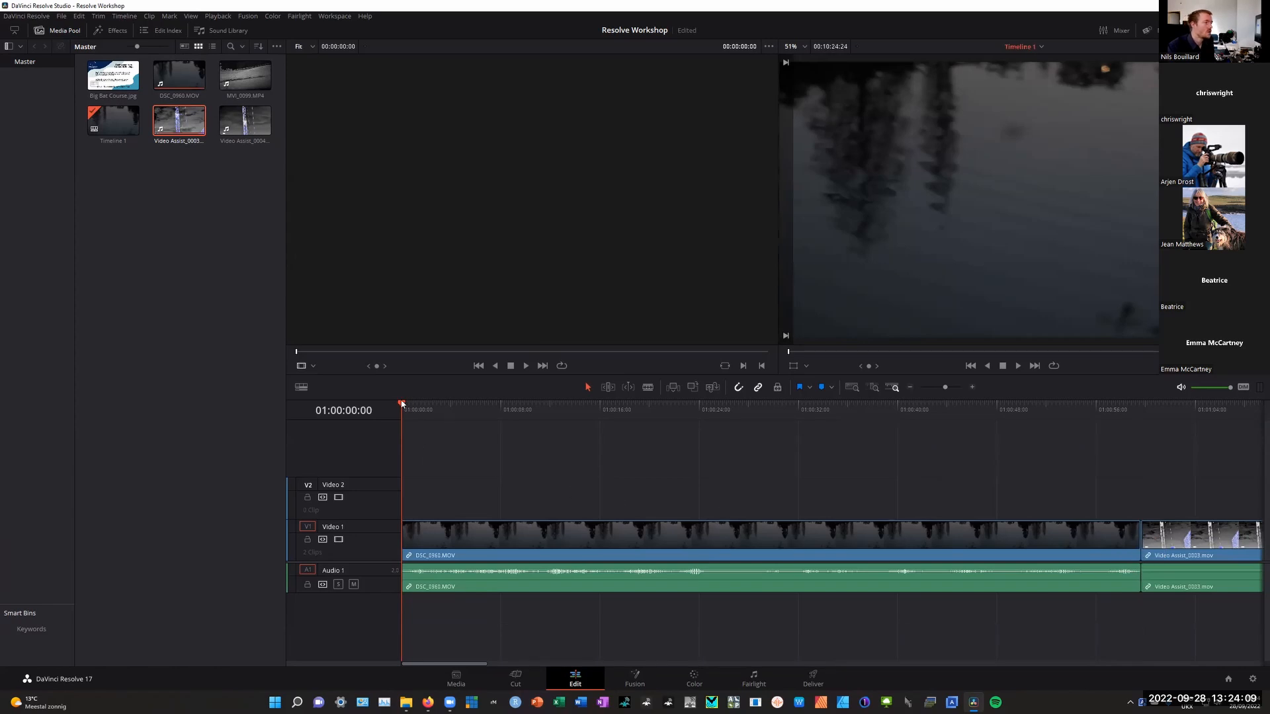
{"action": "mouse_move", "coordinate": [401, 403]}
{"action": "left_mouse_down"}
{"action": "mouse_move", "coordinate": [482, 413]}
{"action": "mouse_move", "coordinate": [381, 412]}
{"action": "left_mouse_up"}
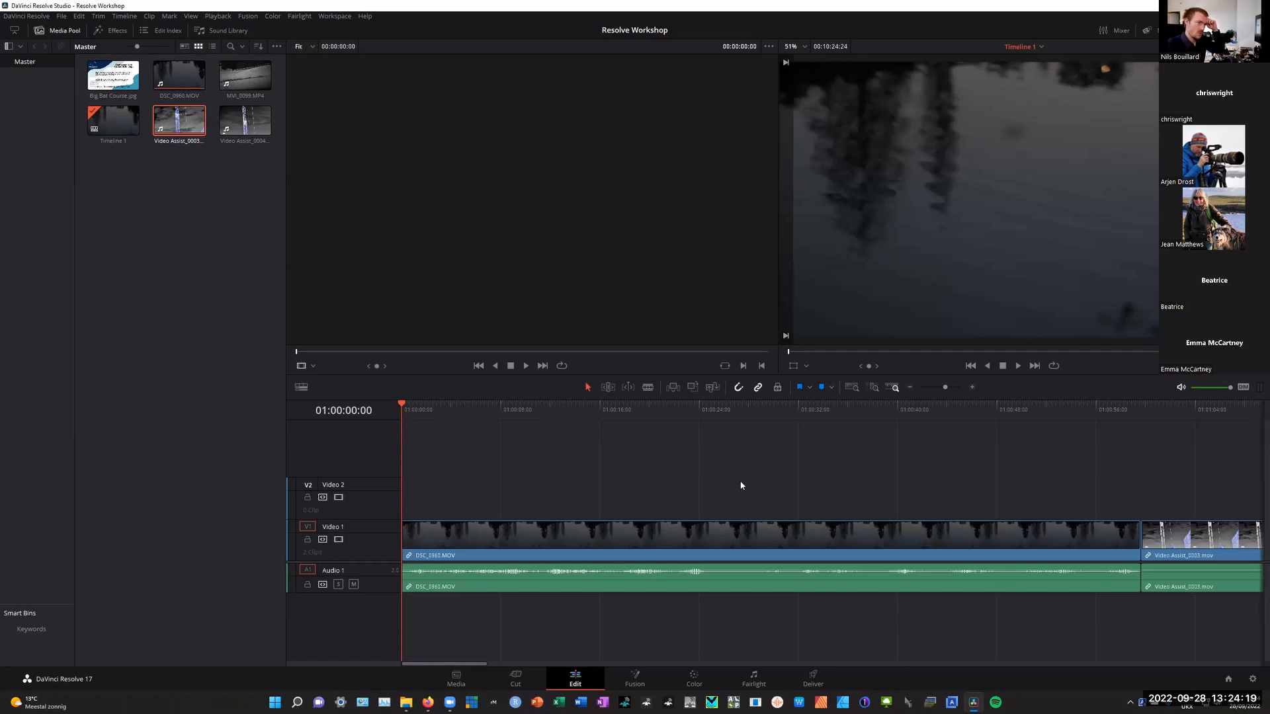
Play DSC_0960.MOV from 01:00:20:00, stop, and play it again from about the same position
{"action": "left_click", "coordinate": [650, 410]}
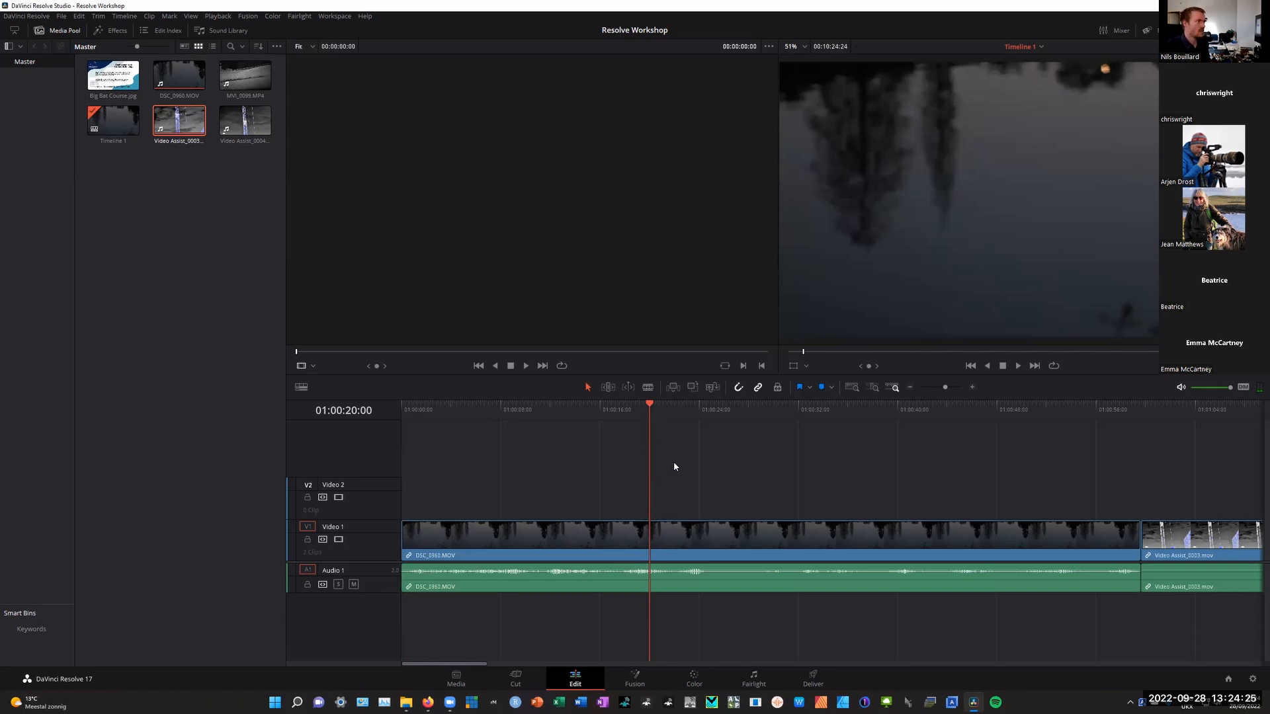
{"action": "key", "text": "space"}
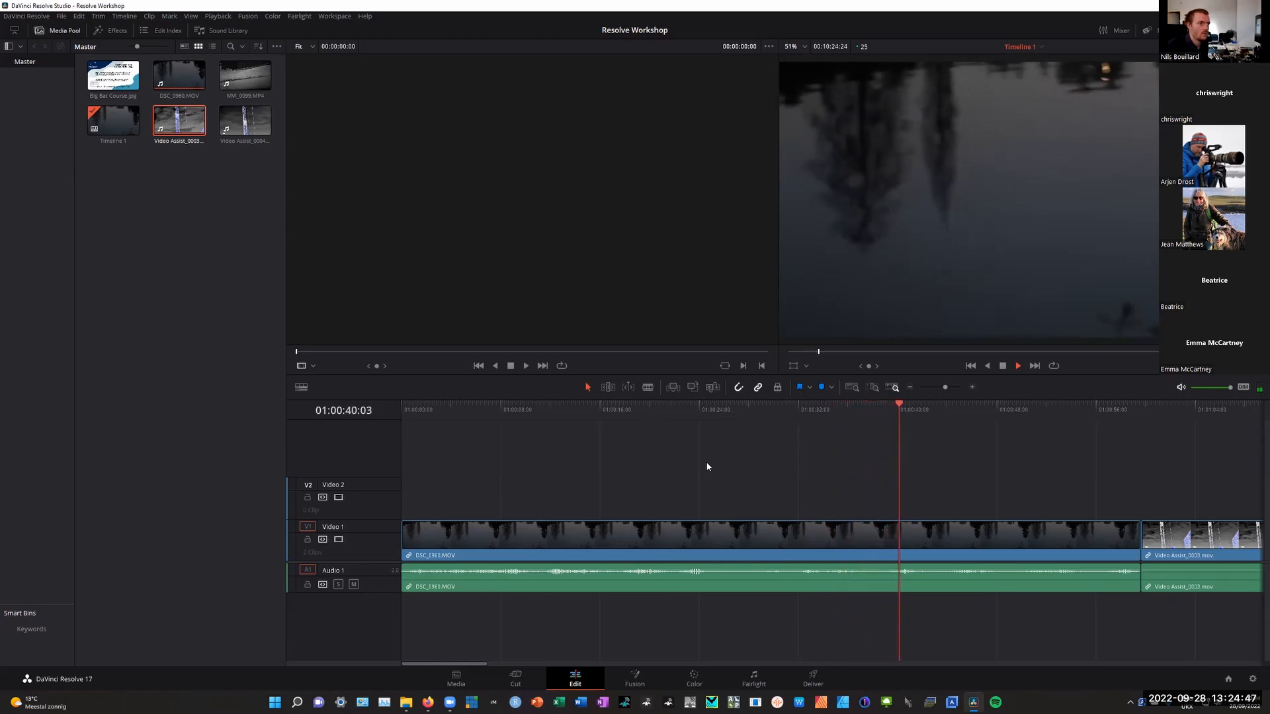
{"action": "key", "text": "space"}
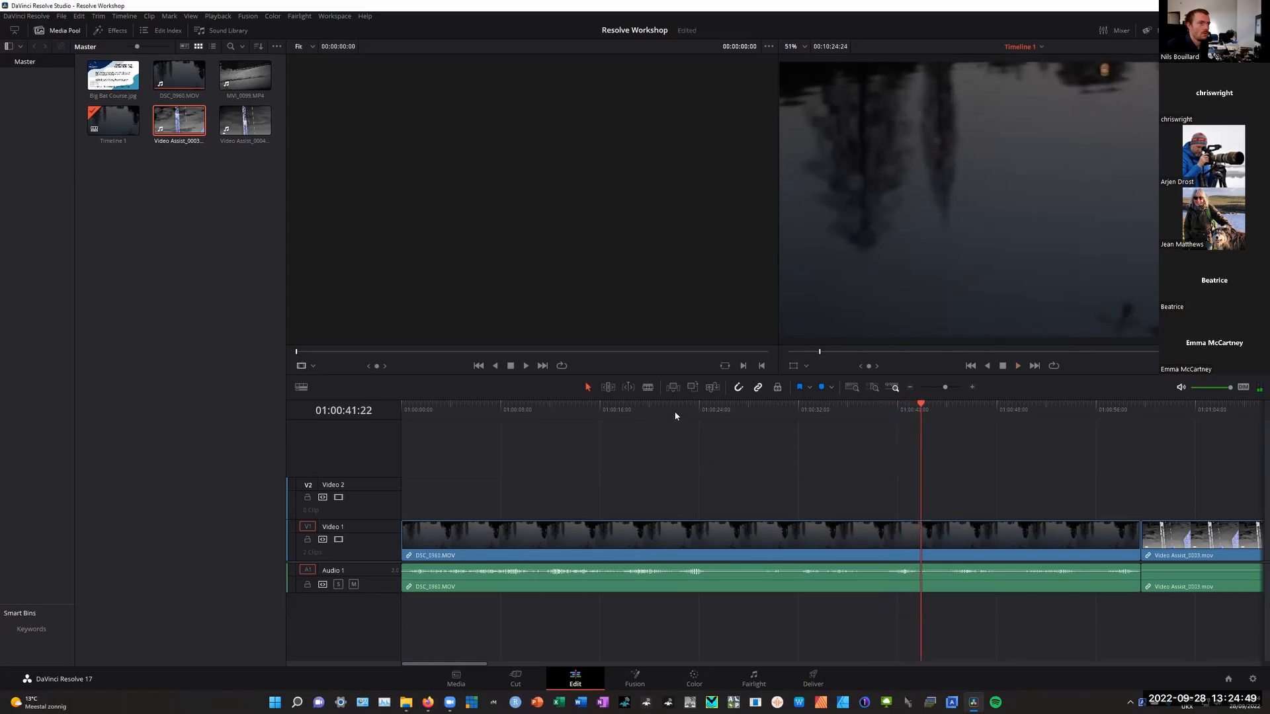
{"action": "left_click", "coordinate": [665, 407]}
{"action": "left_click_drag", "start_coordinate": [664, 404], "coordinate": [654, 478]}
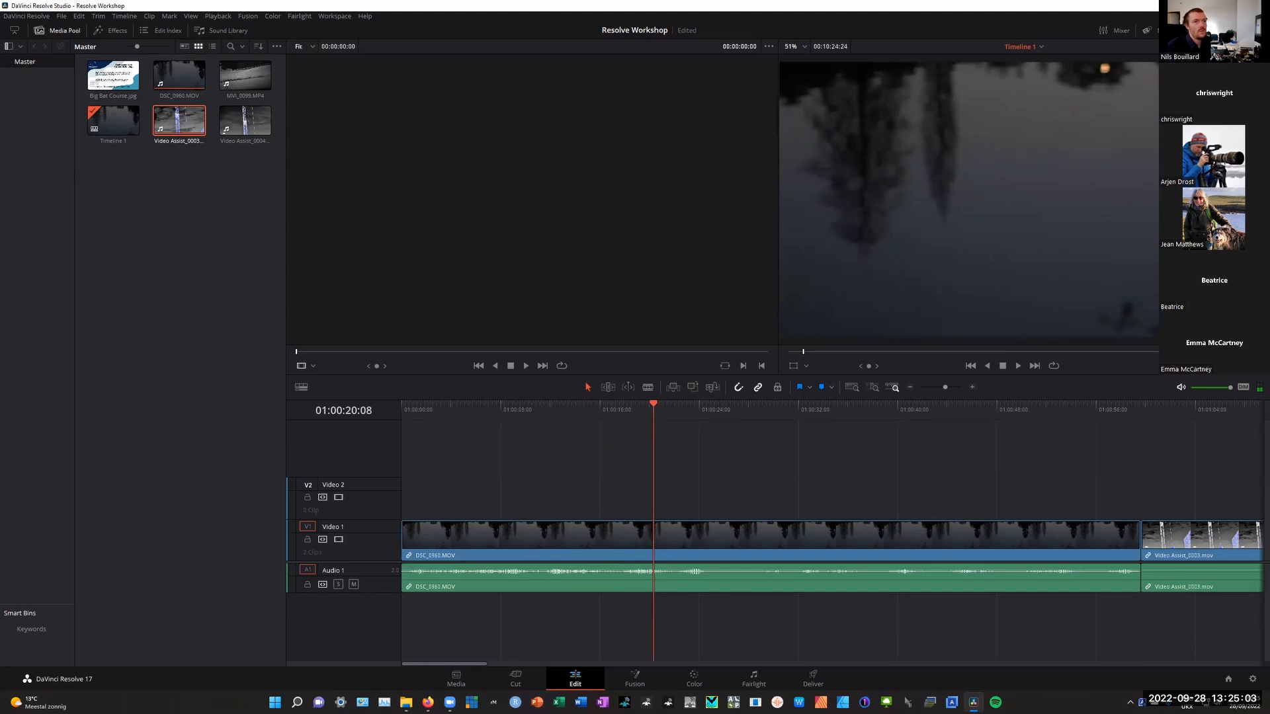
{"action": "key", "text": "space"}
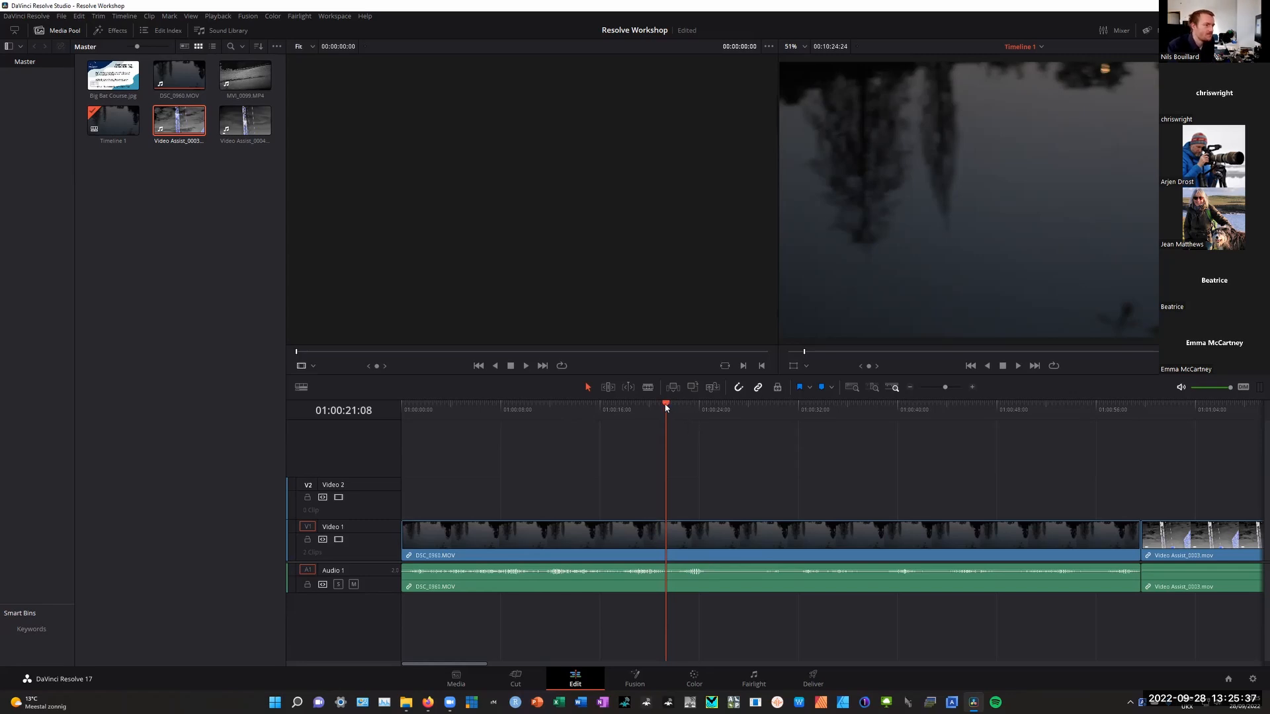
Scrub through DSC_0960.MOV to about 01:00:53, go back to about 01:00:15, and play short stretches from there
{"action": "left_click_drag", "start_coordinate": [666, 407], "coordinate": [712, 425]}
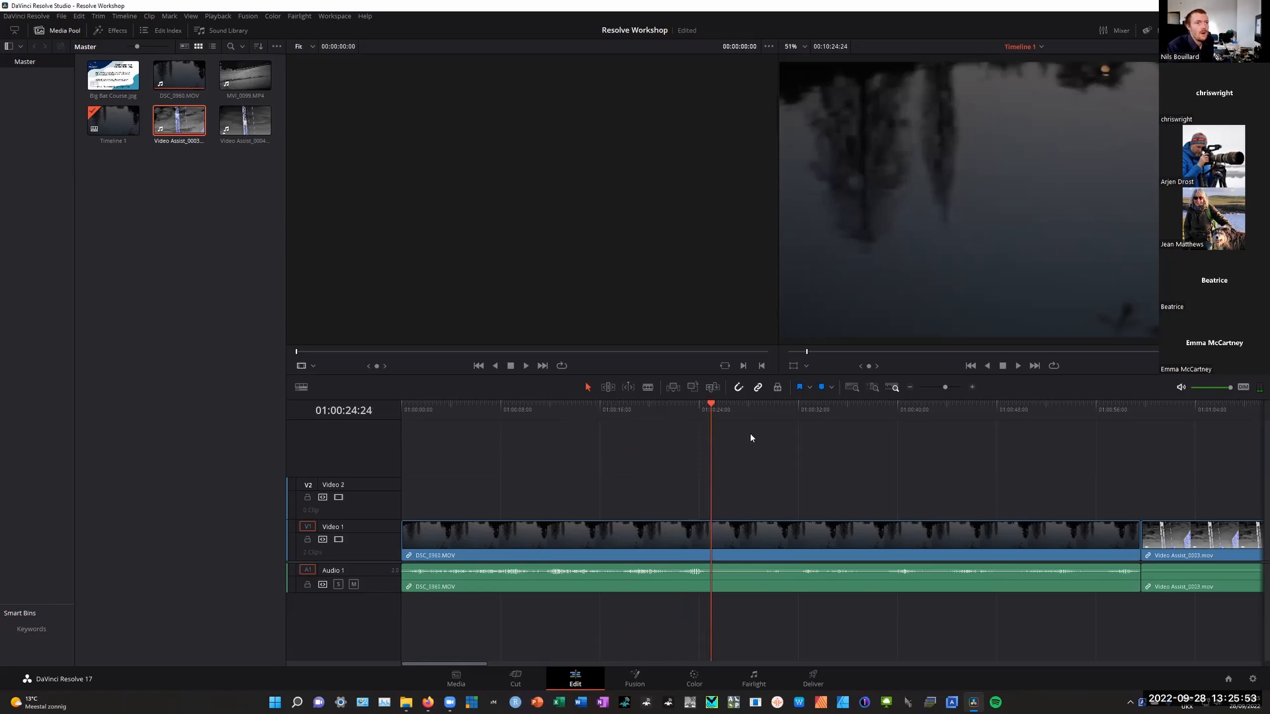
{"action": "left_click_drag", "start_coordinate": [709, 409], "coordinate": [1068, 409]}
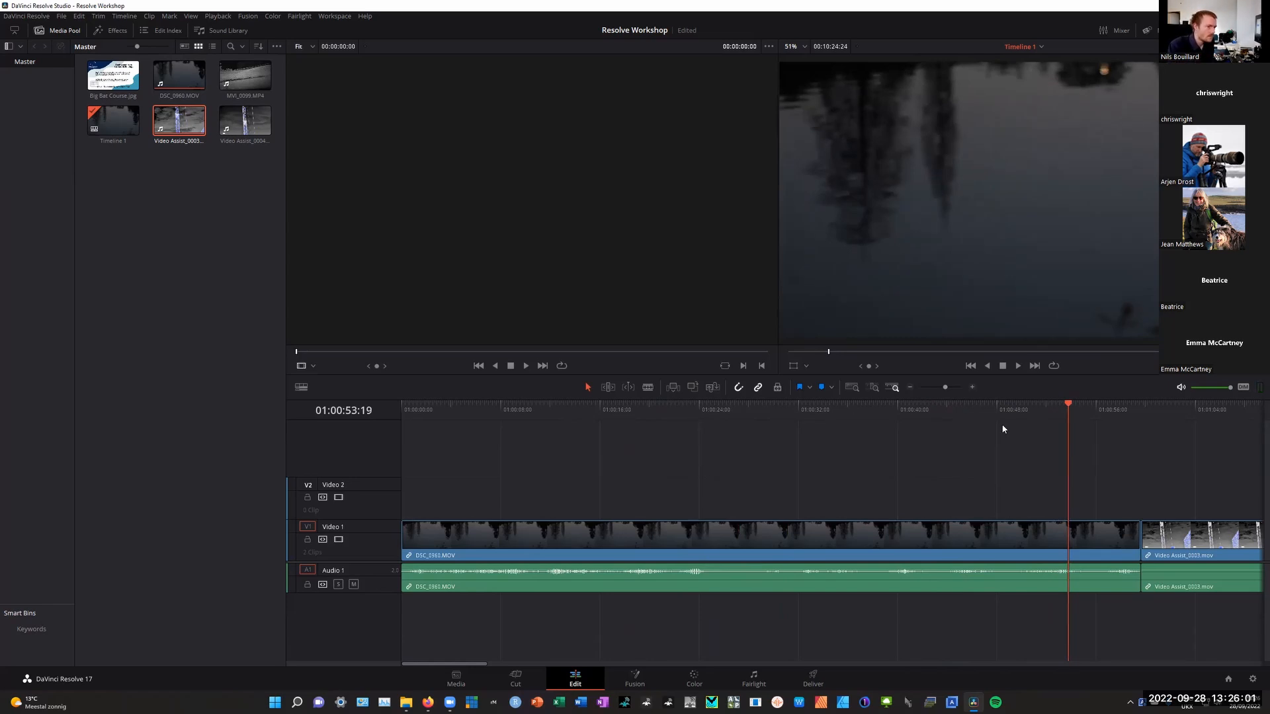
{"action": "left_click_drag", "start_coordinate": [1071, 405], "coordinate": [587, 453]}
{"action": "left_click_drag", "start_coordinate": [586, 402], "coordinate": [594, 407]}
{"action": "key", "text": "space"}
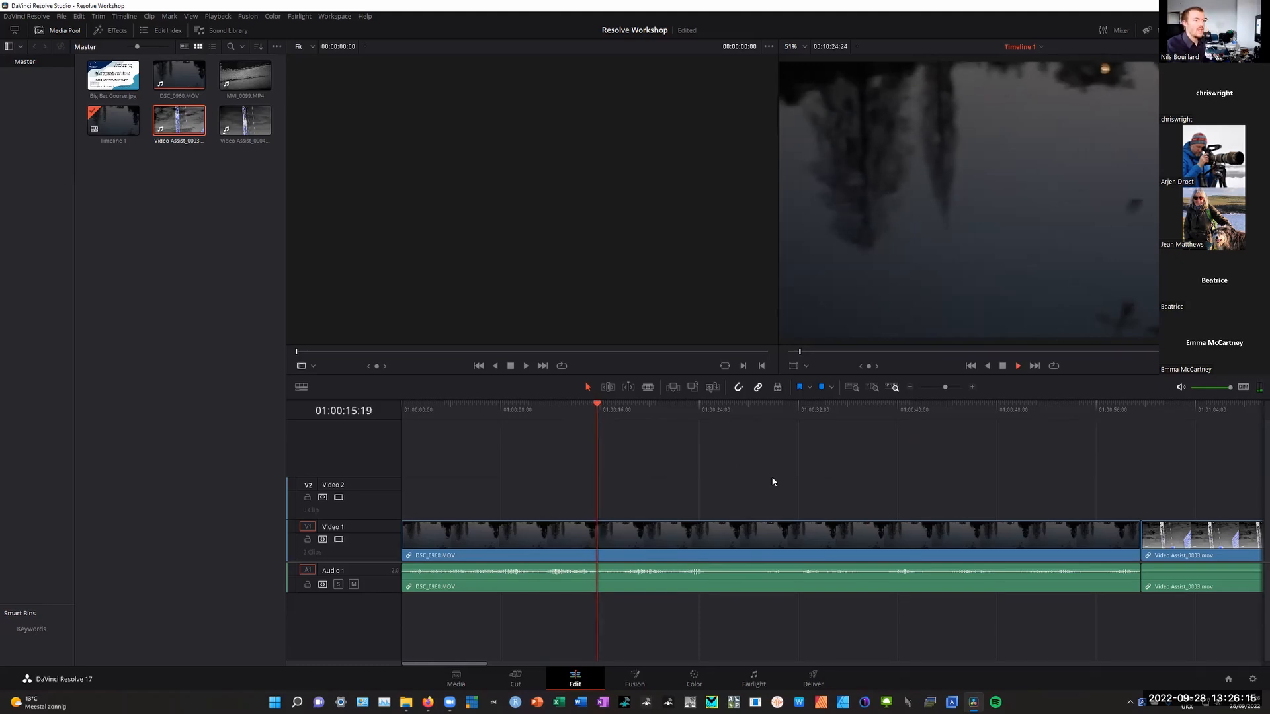
{"action": "left_click_drag", "start_coordinate": [605, 408], "coordinate": [584, 409]}
{"action": "key", "text": "space"}
{"action": "key", "text": "space"}
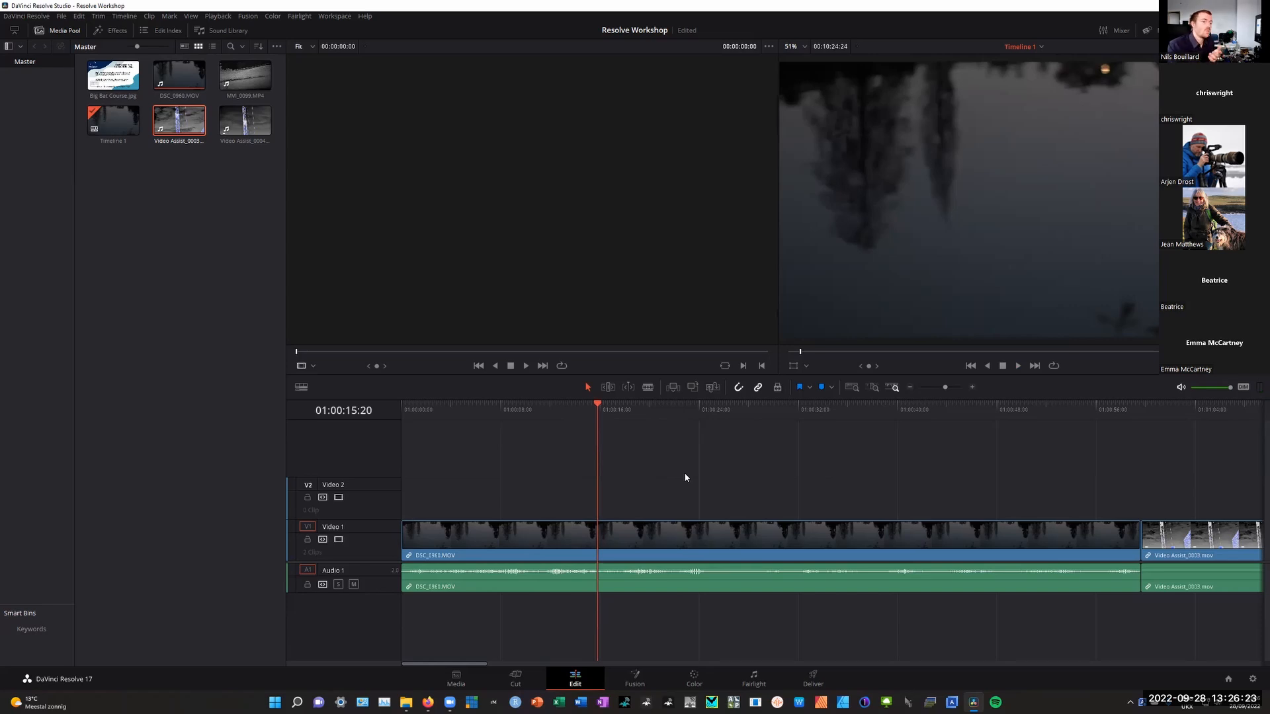
Scrub to the cut between DSC_0960.MOV and Video Assist_0003.mov and play across it from just before the transition
{"action": "left_click_drag", "start_coordinate": [598, 407], "coordinate": [950, 406]}
{"action": "left_click_drag", "start_coordinate": [990, 470], "coordinate": [1142, 509]}
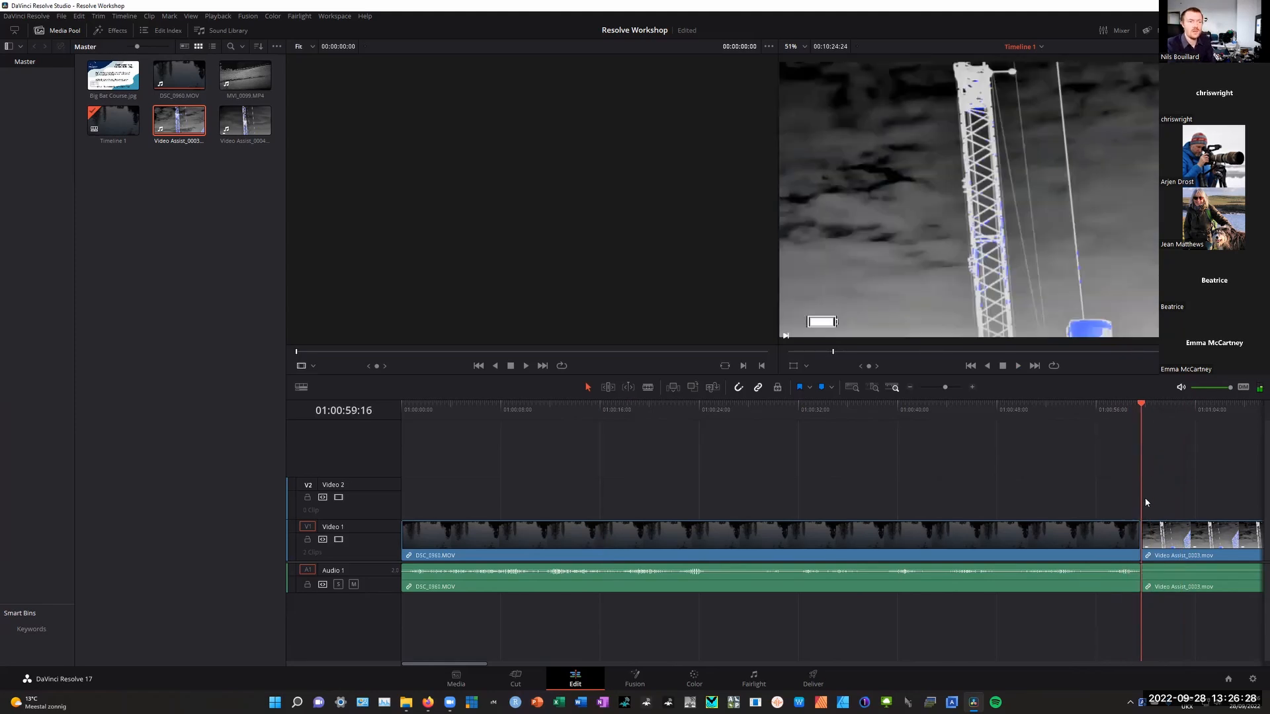
{"action": "left_click", "coordinate": [1130, 407]}
{"action": "key", "text": "space"}
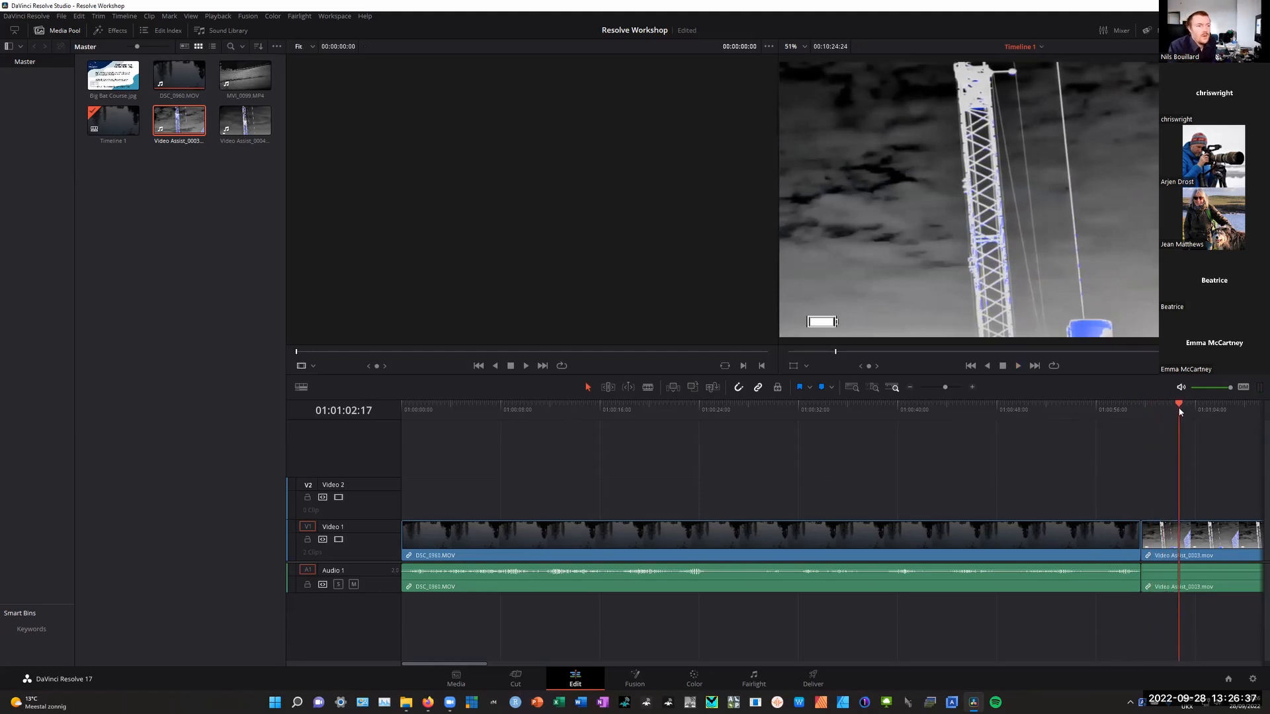
Scrub forward through Video Assist_0003.mov to about 01:04:37
{"action": "left_click_drag", "start_coordinate": [1179, 403], "coordinate": [434, 483]}
{"action": "left_click_drag", "start_coordinate": [338, 499], "coordinate": [1097, 546]}
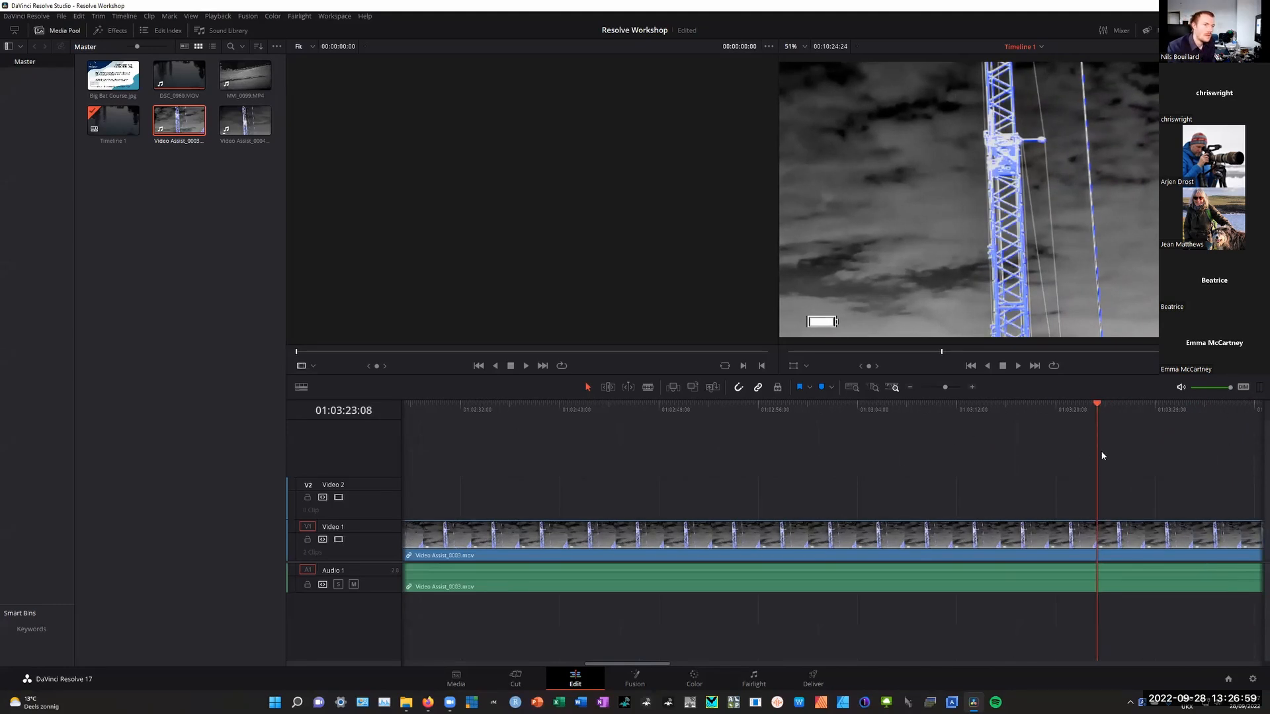
{"action": "mouse_move", "coordinate": [1104, 407]}
{"action": "left_mouse_down"}
{"action": "mouse_move", "coordinate": [1235, 435]}
{"action": "mouse_move", "coordinate": [968, 487]}
{"action": "mouse_move", "coordinate": [645, 496]}
{"action": "left_mouse_up"}
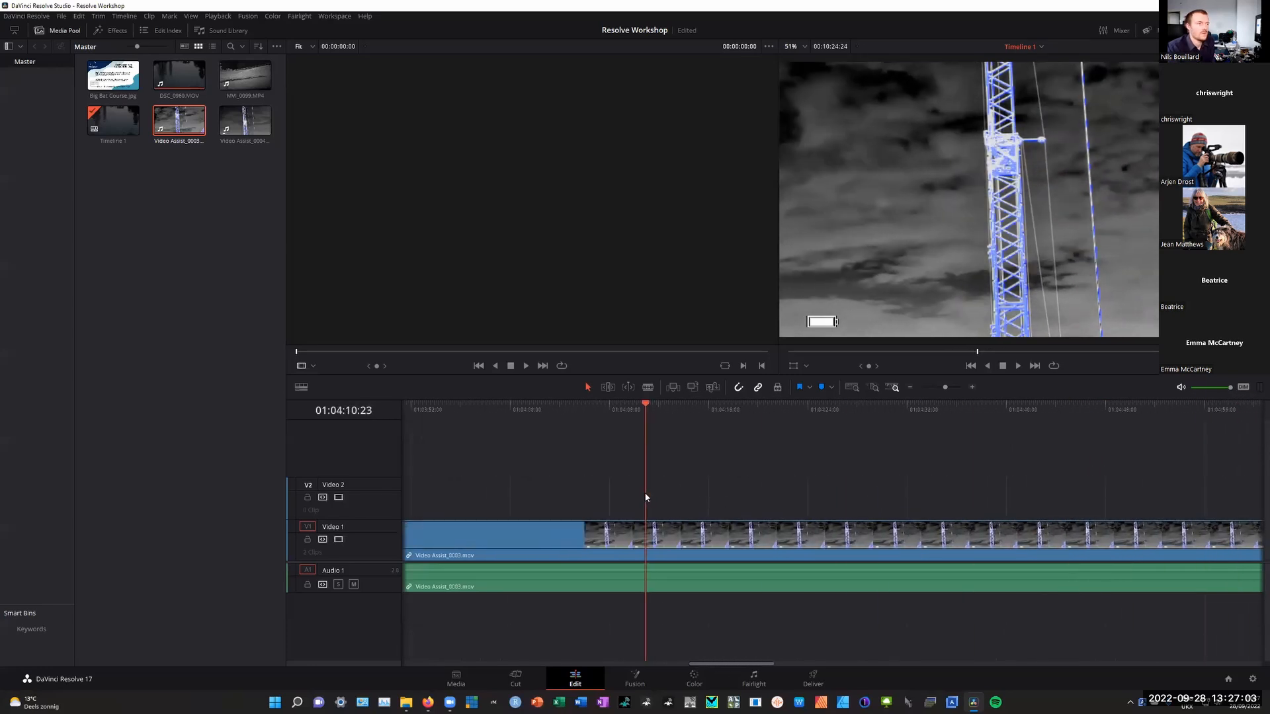
{"action": "left_click_drag", "start_coordinate": [645, 405], "coordinate": [597, 514]}
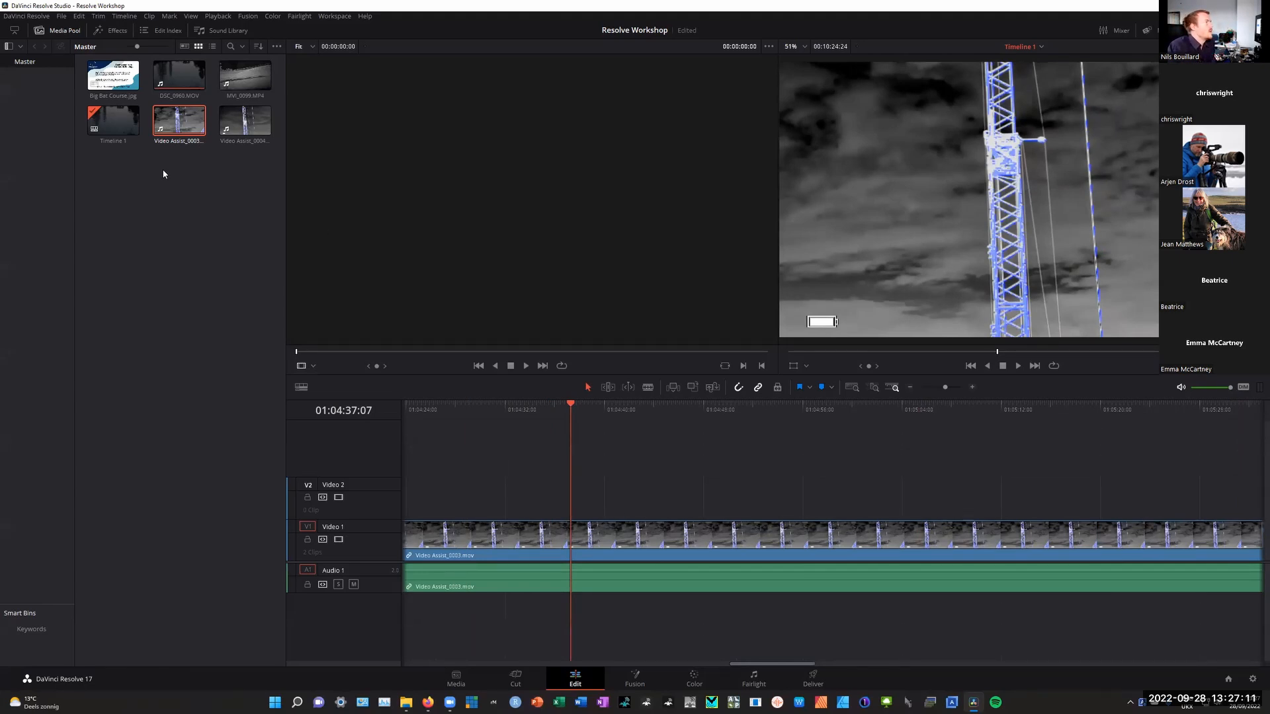
Delete both clips from Timeline 1 and place MVI_0099.MP4 at its start on Video 1
{"action": "left_click", "coordinate": [710, 533]}
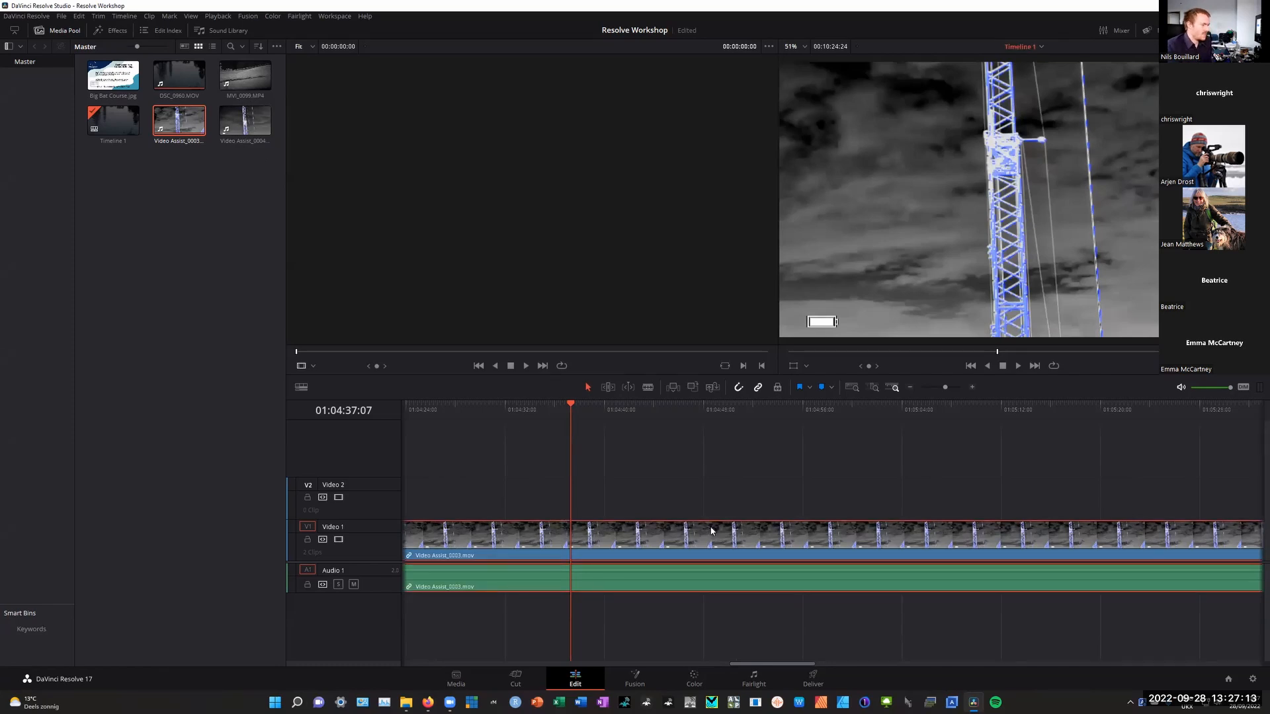
{"action": "key", "text": "Delete"}
{"action": "left_click", "coordinate": [632, 547]}
{"action": "key", "text": "Delete"}
{"action": "left_click_drag", "start_coordinate": [245, 76], "coordinate": [398, 554]}
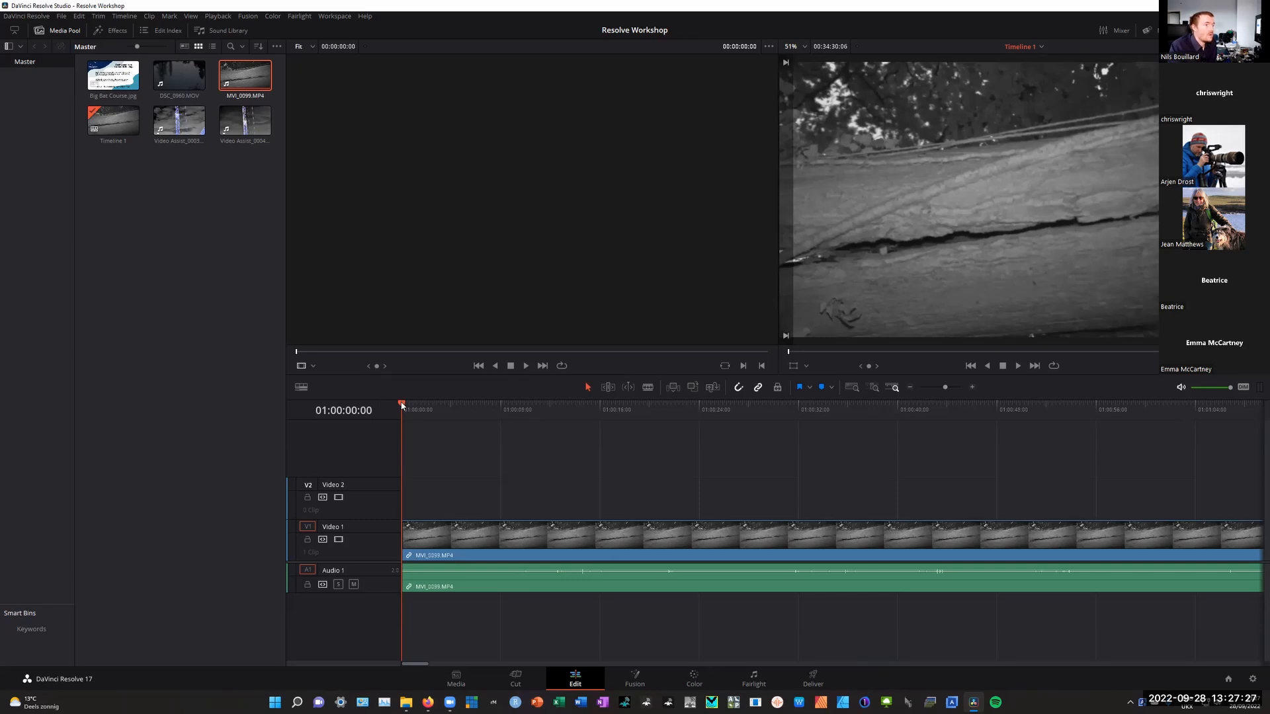
Put the playhead at 01:00:11:16, enlarge the viewers, and show the Inspector for MVI_0099.MP4 after checking its metadata
{"action": "left_click_drag", "start_coordinate": [400, 403], "coordinate": [546, 405]}
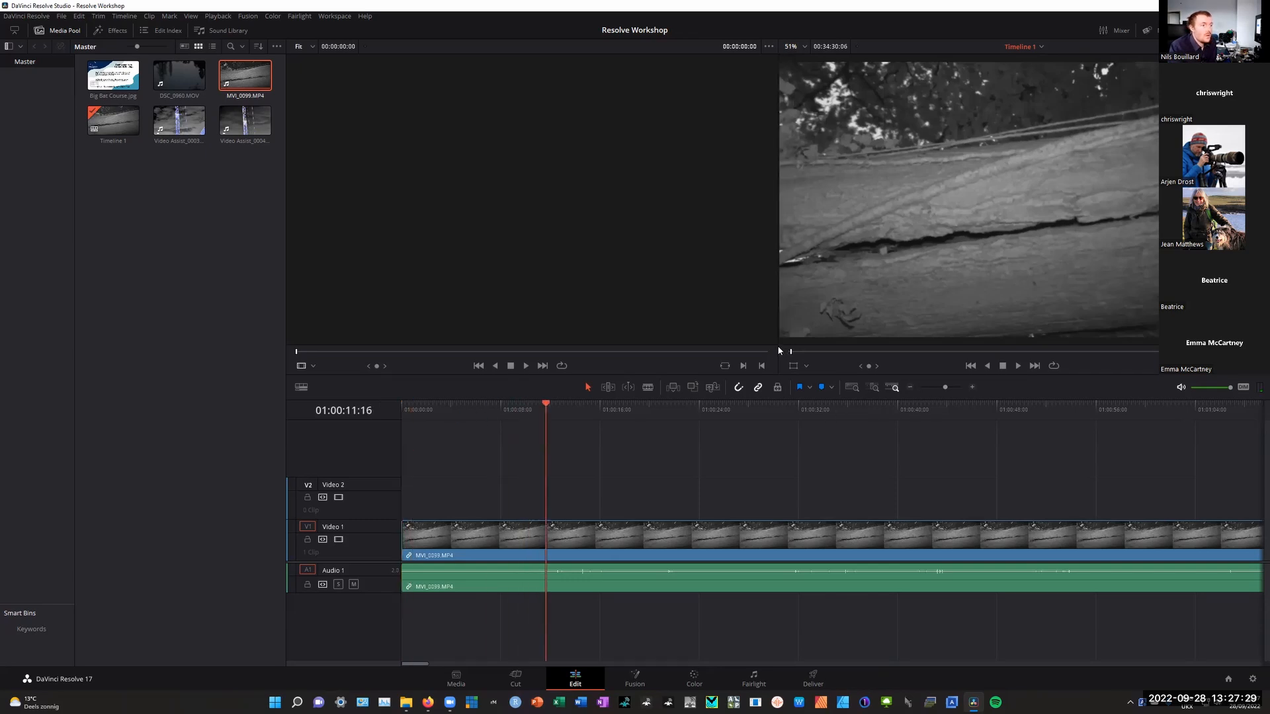
{"action": "left_click_drag", "start_coordinate": [780, 376], "coordinate": [779, 421]}
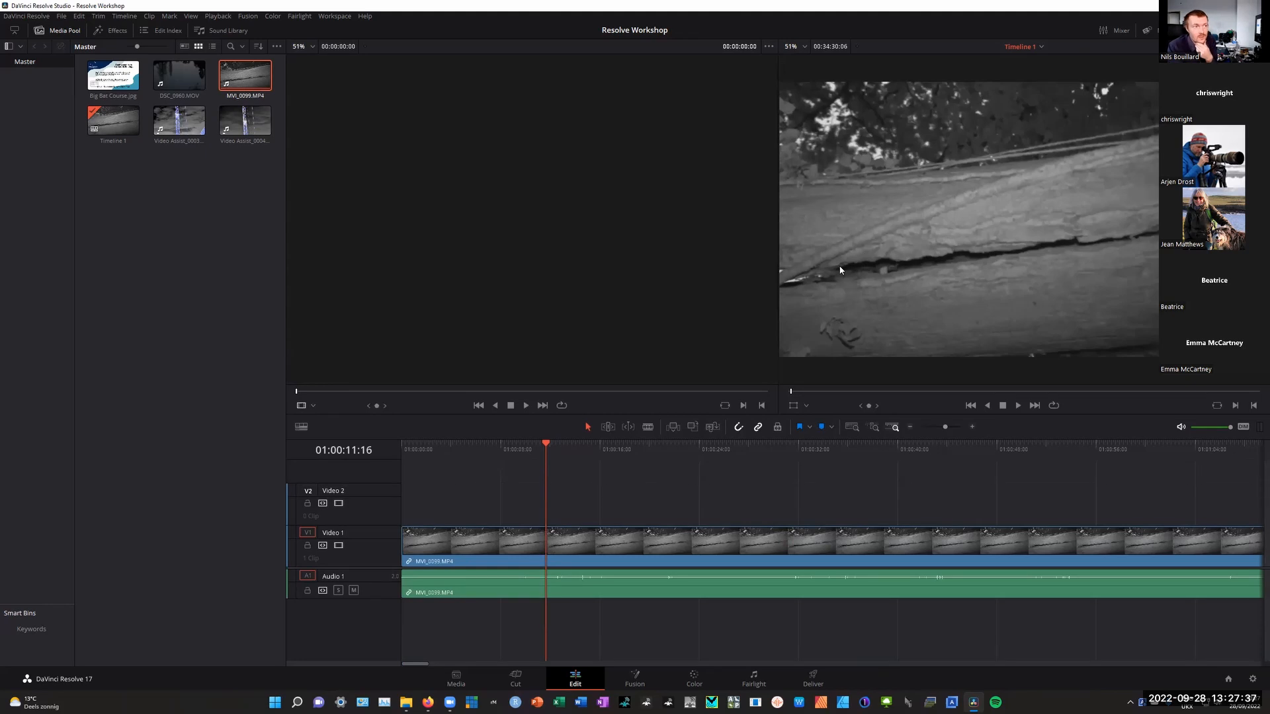
{"action": "key", "text": "ctrl+9"}
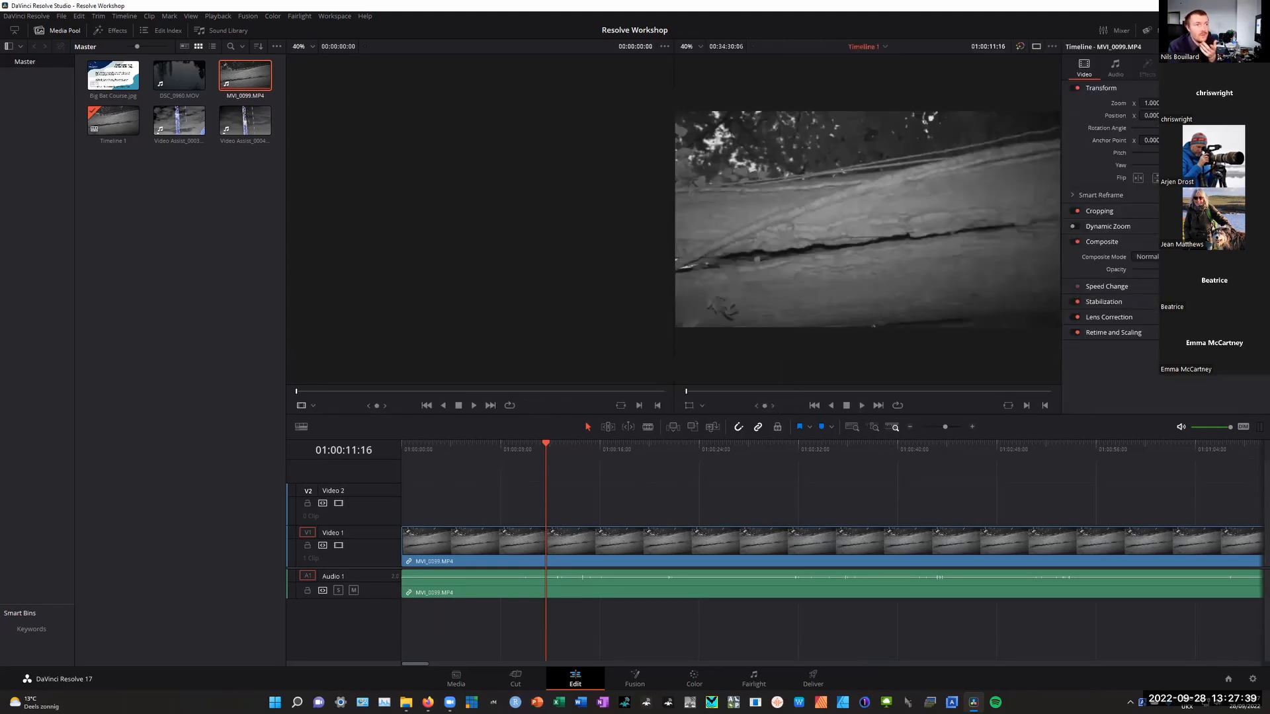
{"action": "key", "text": "ctrl+9"}
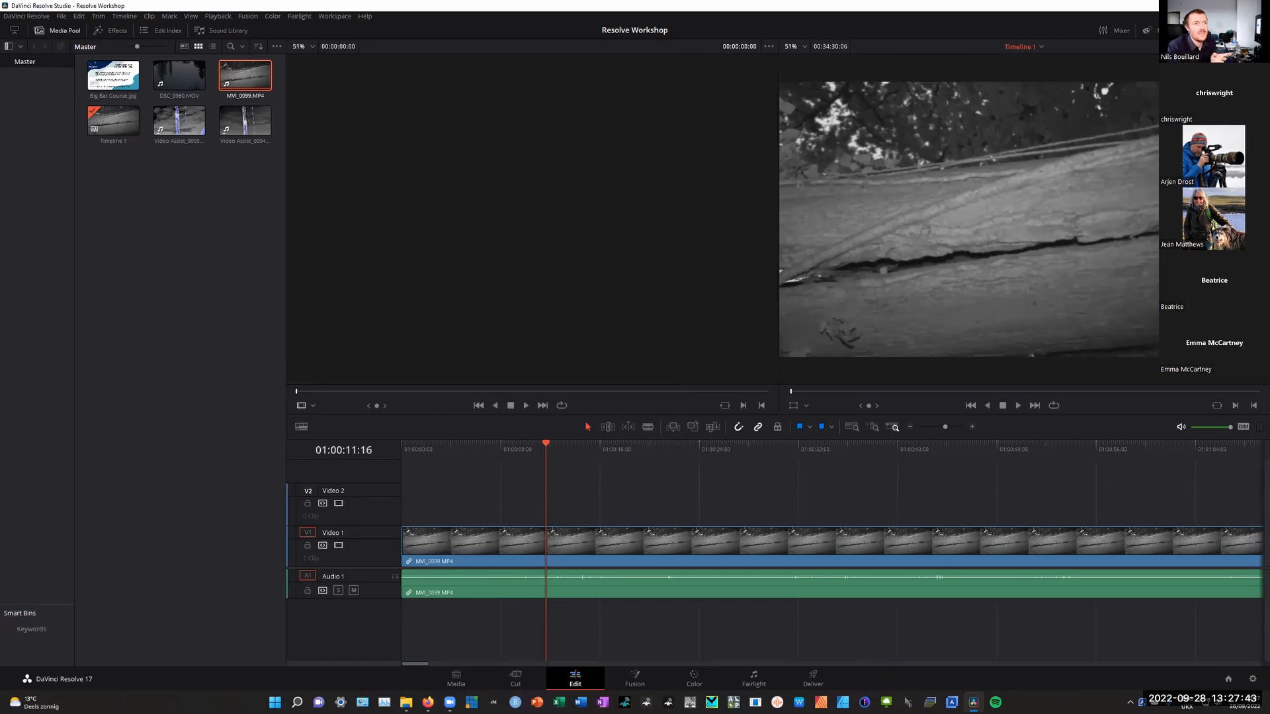
{"action": "left_click", "coordinate": [1147, 31]}
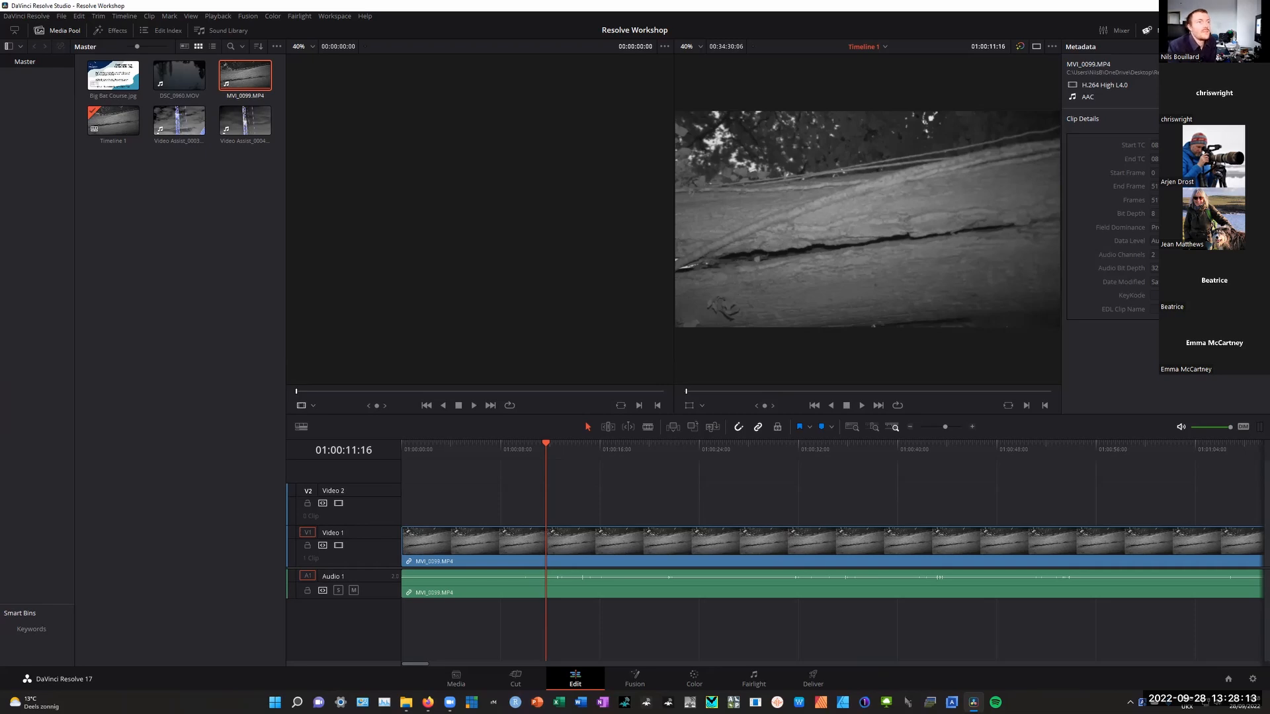
{"action": "key", "text": "ctrl+9"}
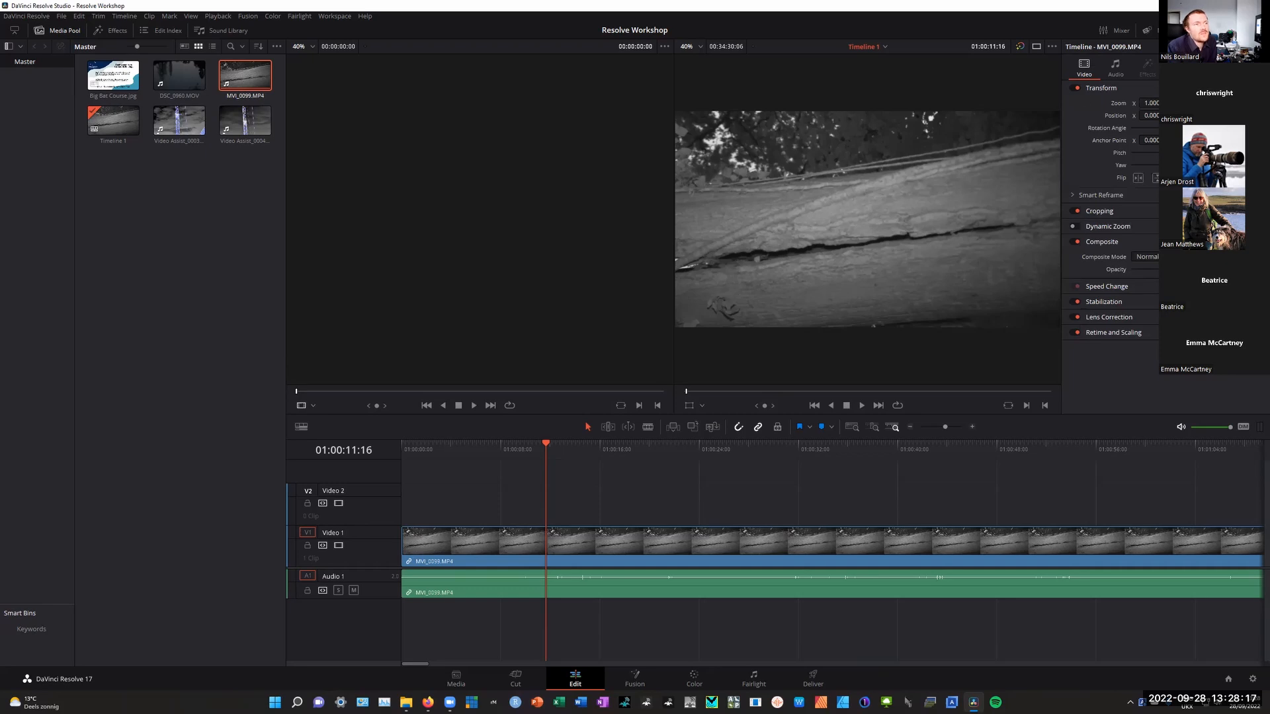
Try several rotation angles on MVI_0099.MP4, ending with the picture turned close to upright
{"action": "mouse_move", "coordinate": [1174, 127]}
{"action": "left_mouse_down"}
{"action": "mouse_move", "coordinate": [1205, 128]}
{"action": "mouse_move", "coordinate": [1152, 130]}
{"action": "mouse_move", "coordinate": [1201, 129]}
{"action": "mouse_move", "coordinate": [1157, 130]}
{"action": "mouse_move", "coordinate": [1184, 129]}
{"action": "left_mouse_up"}
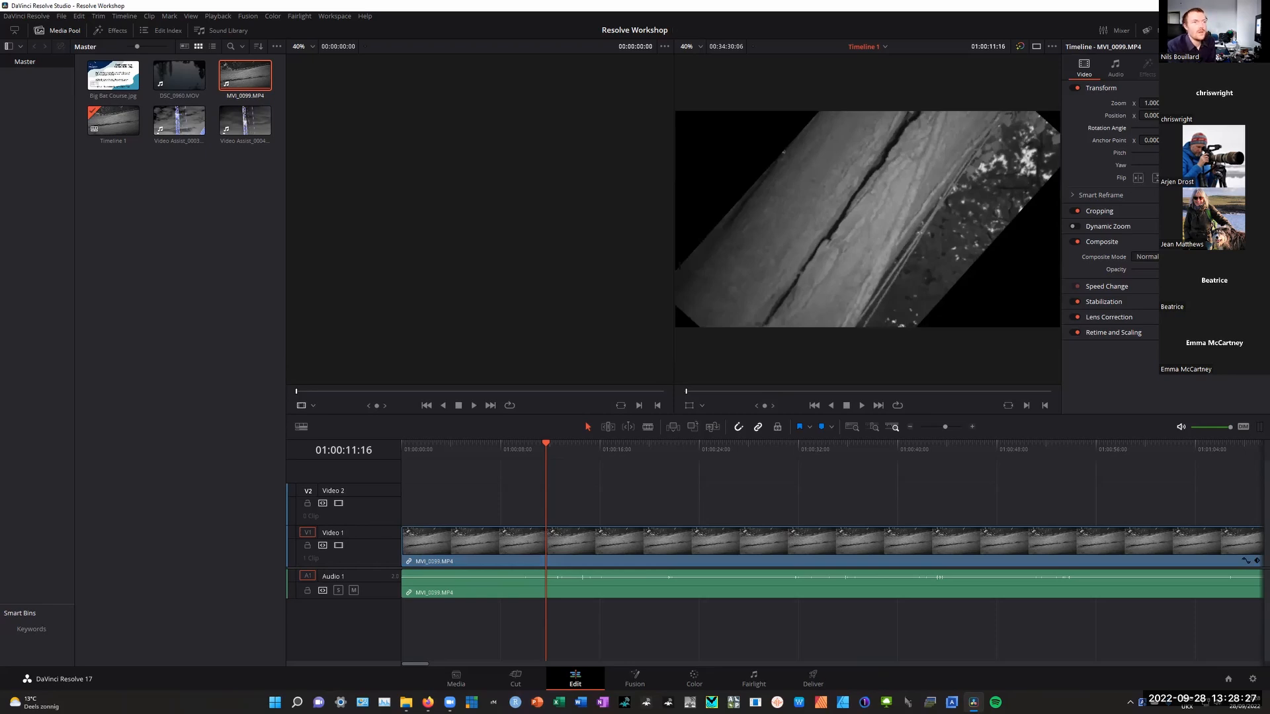
{"action": "left_click_drag", "start_coordinate": [1184, 130], "coordinate": [1180, 130]}
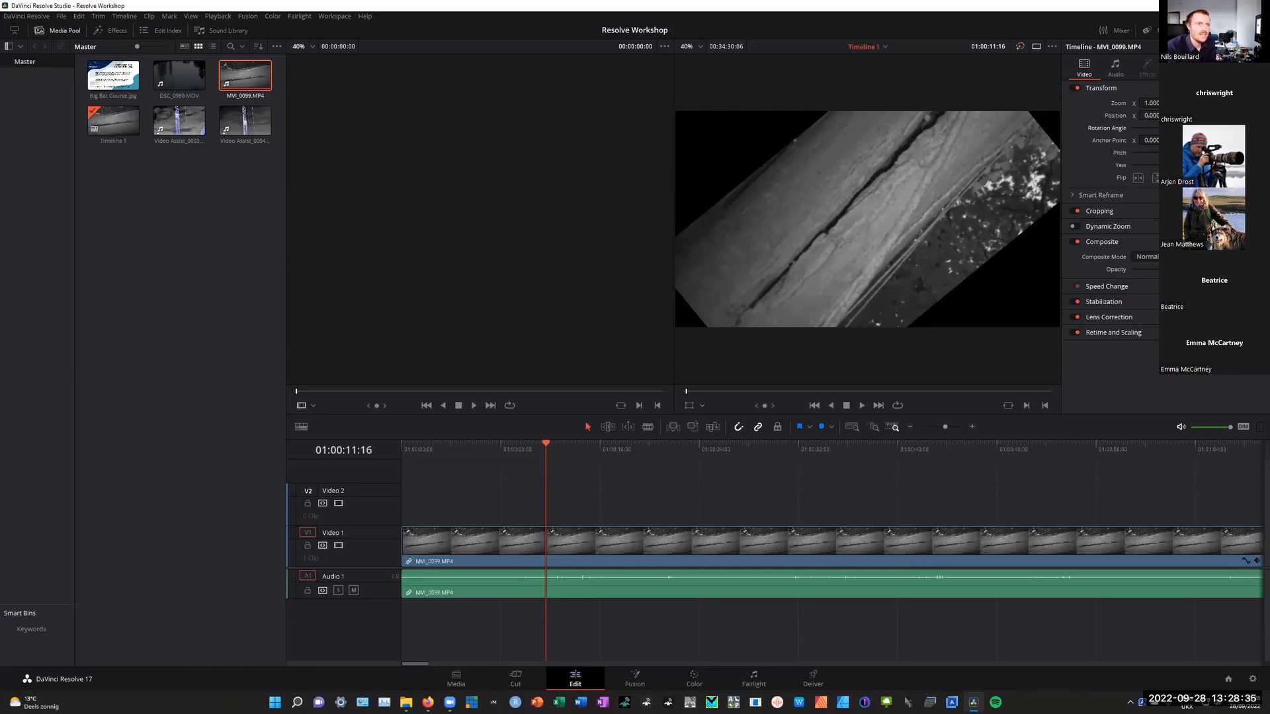
{"action": "left_click_drag", "start_coordinate": [1180, 129], "coordinate": [1160, 129]}
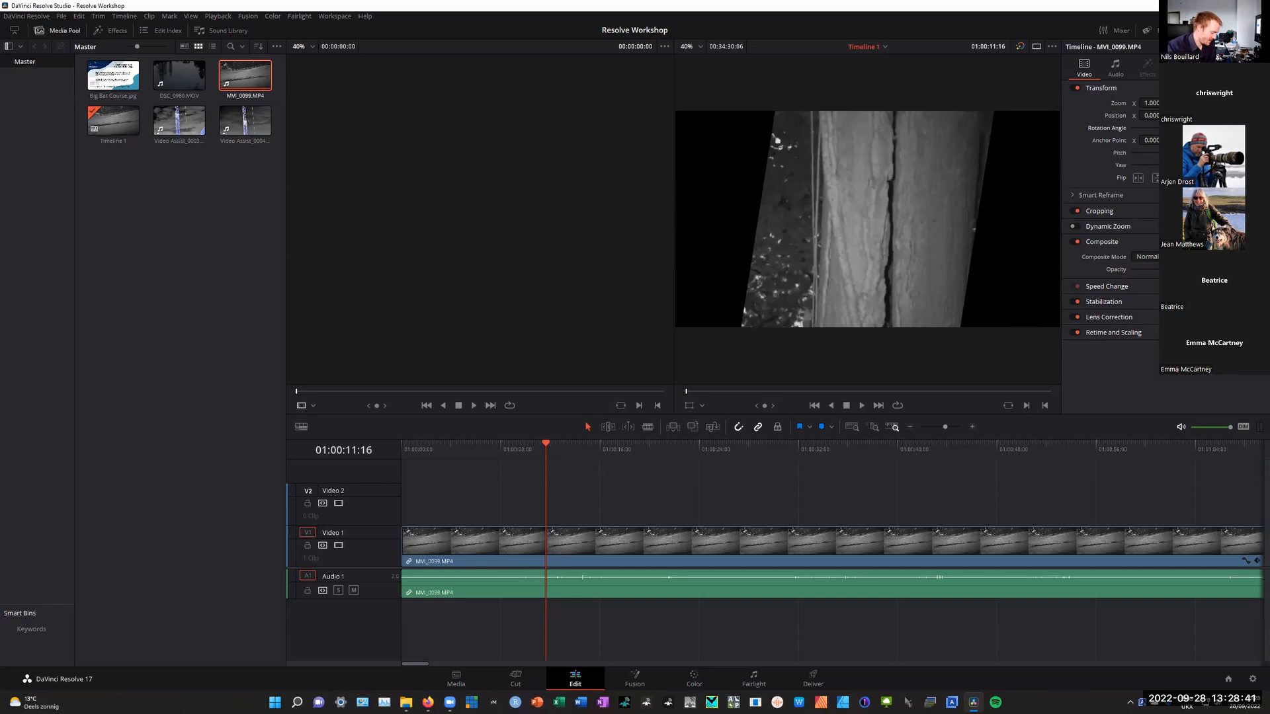
{"action": "left_click_drag", "start_coordinate": [1159, 130], "coordinate": [1162, 129]}
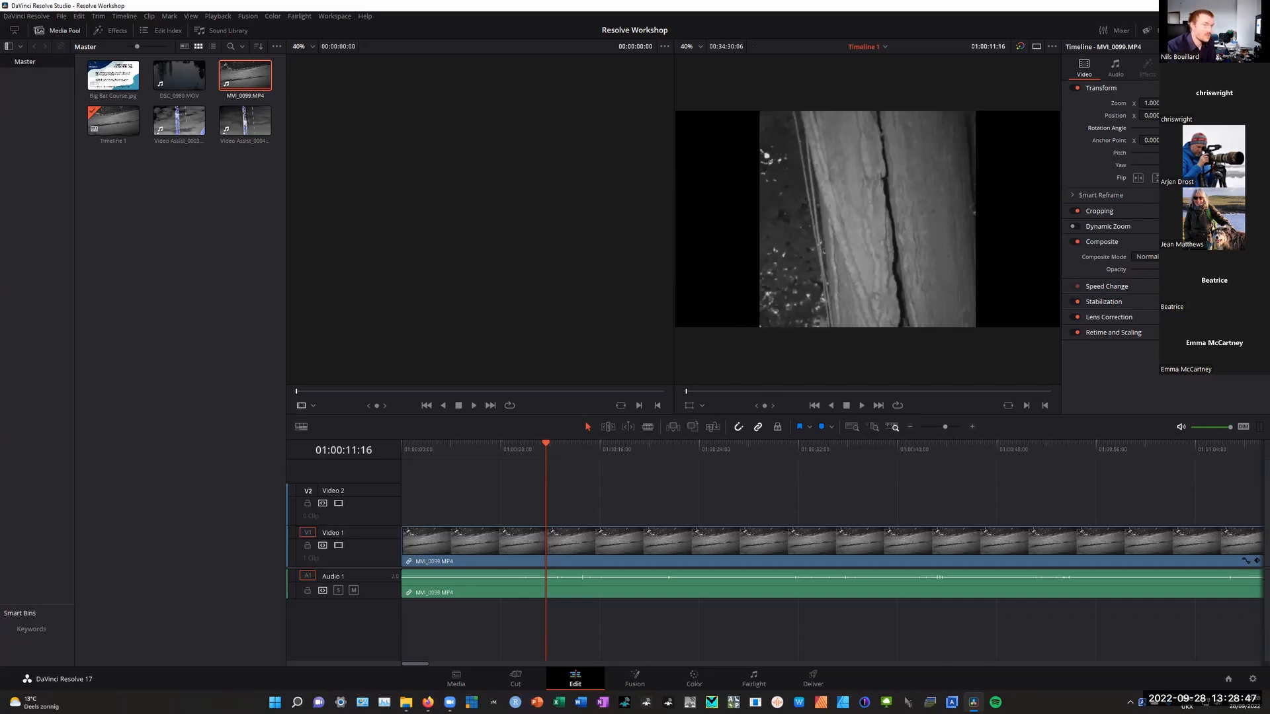
{"action": "key", "text": "Return"}
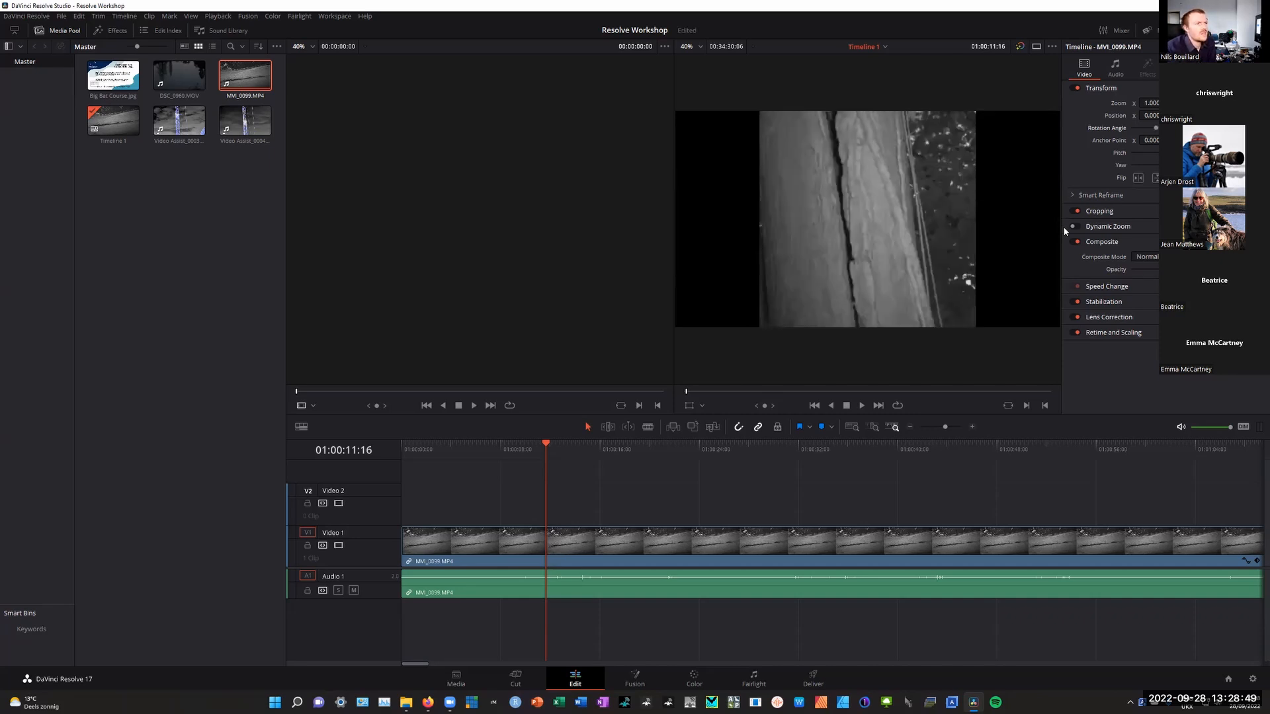
{"action": "scroll", "coordinate": [964, 274], "scroll_direction": "down", "scroll_amount": 2}
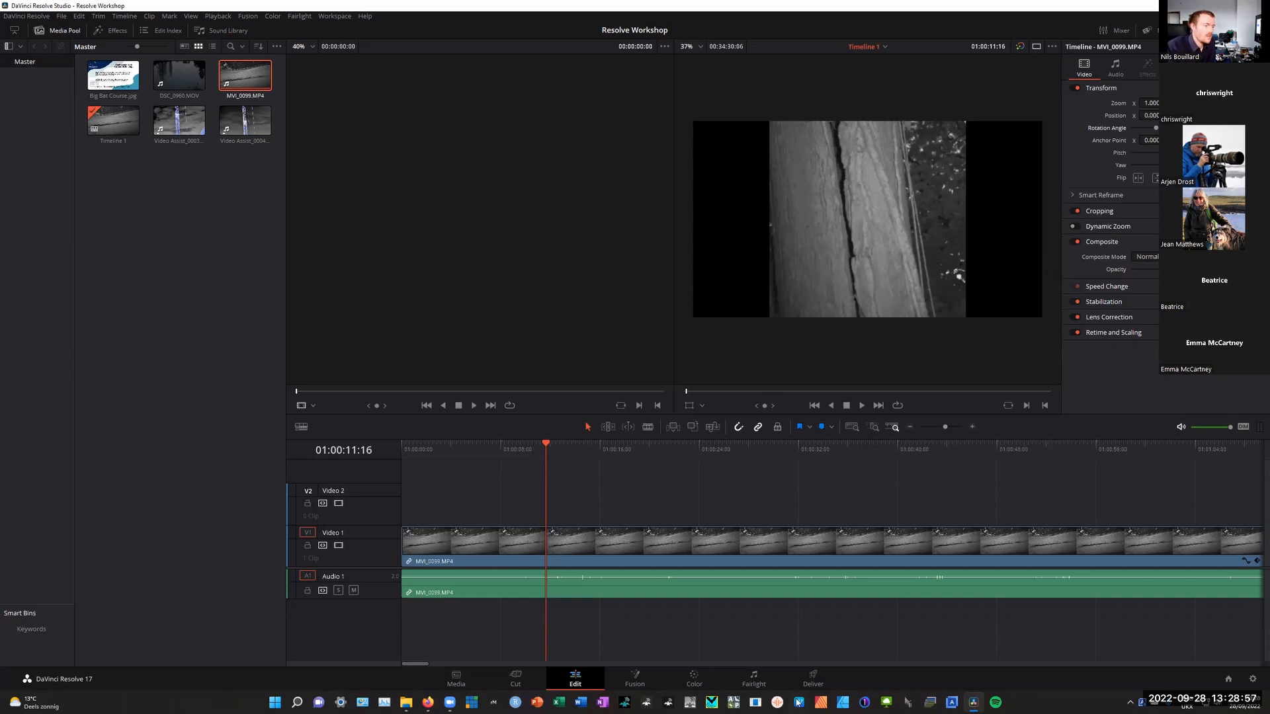
Restrict the export quality to 79175 Kb/s on the Deliver page, then return to the Edit page
{"action": "left_click", "coordinate": [813, 678]}
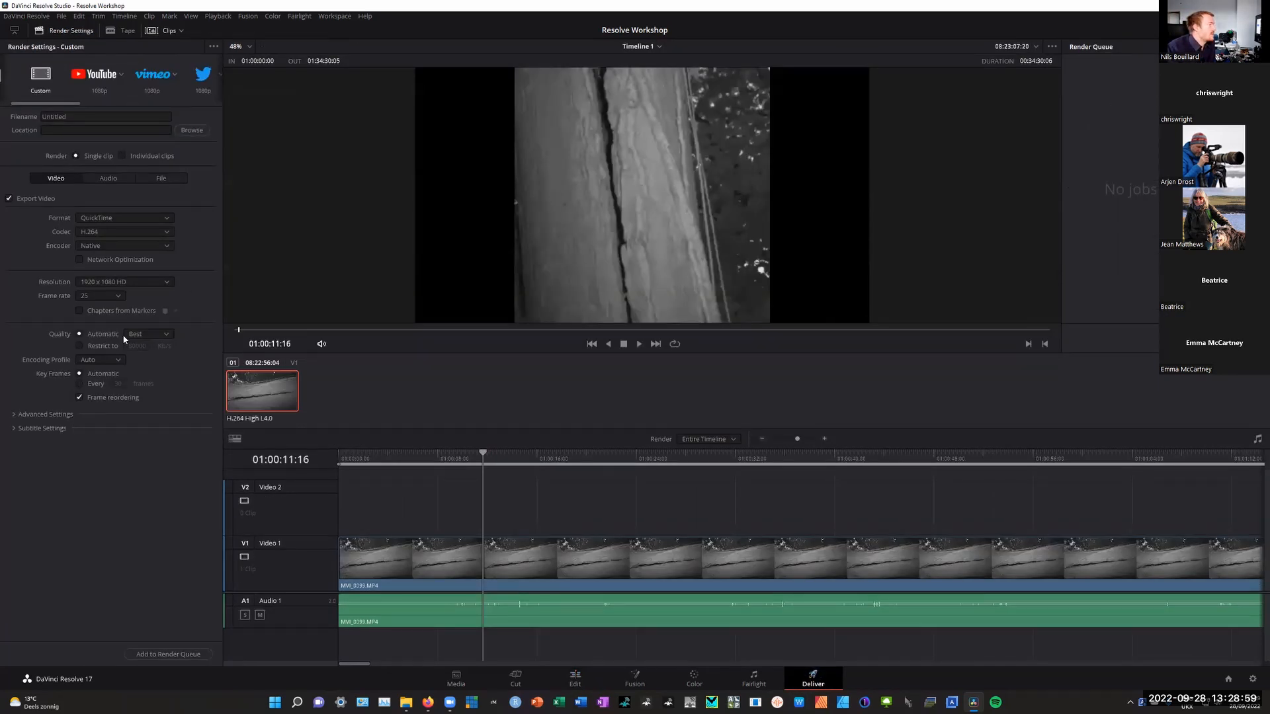
{"action": "left_click", "coordinate": [90, 345]}
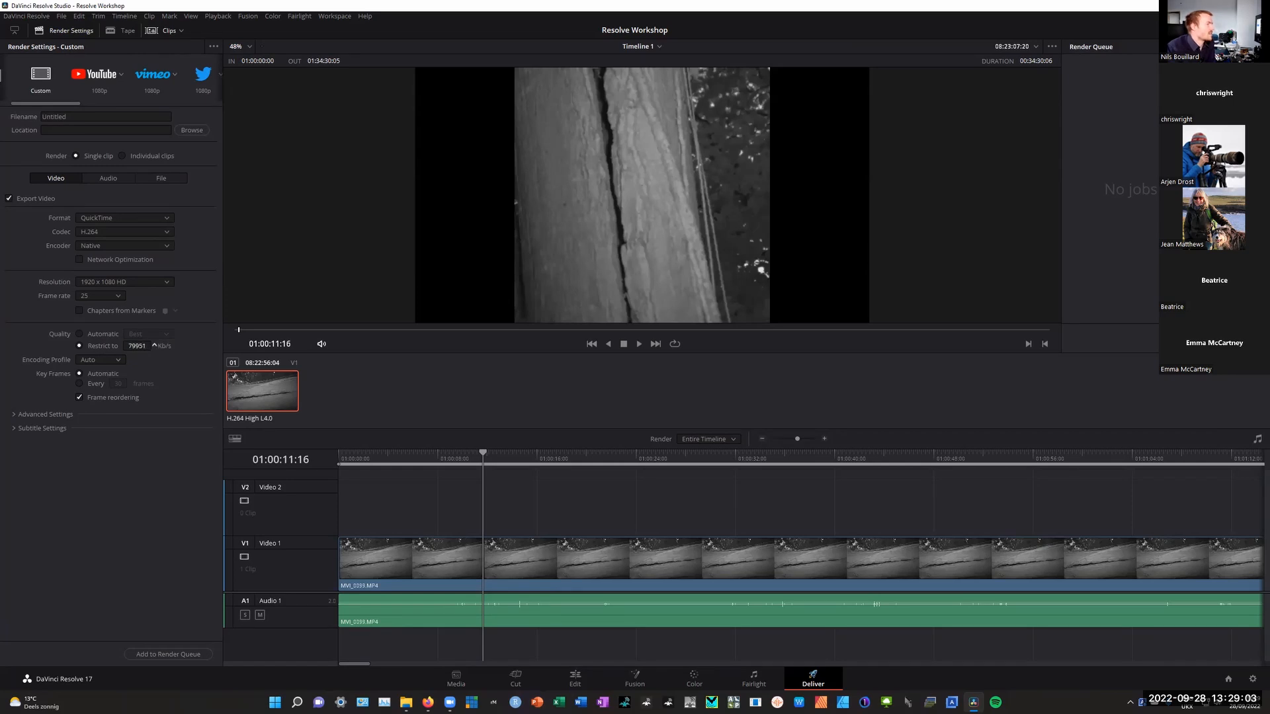
{"action": "left_click_drag", "start_coordinate": [151, 346], "coordinate": [34, 346]}
{"action": "left_click_drag", "start_coordinate": [153, 345], "coordinate": [309, 332]}
{"action": "left_click_drag", "start_coordinate": [159, 352], "coordinate": [149, 346]}
{"action": "left_click", "coordinate": [138, 345]}
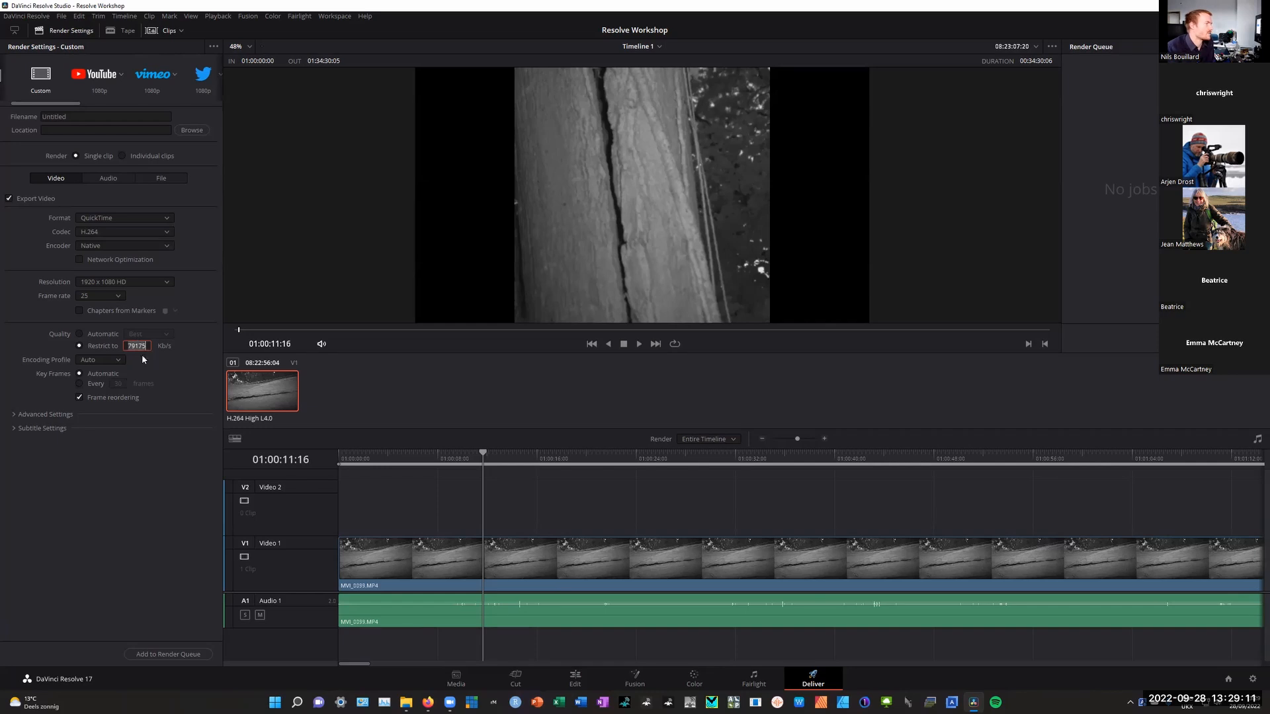
{"action": "left_click", "coordinate": [147, 347]}
{"action": "left_click", "coordinate": [575, 678]}
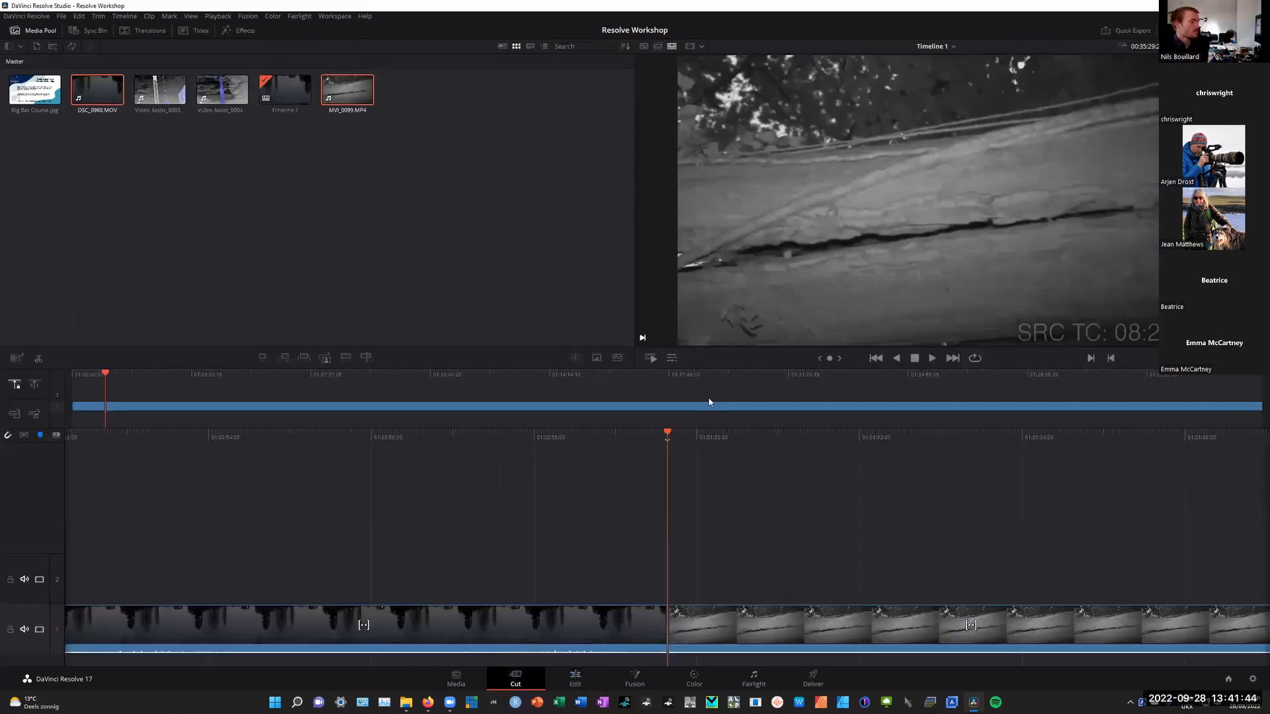
Empty Timeline 1 and add DSC_0960.MOV, Video Assist_0003.mov, Video Assist_0004.mov and MVI_0099.MP4 to it together
{"action": "left_click_drag", "start_coordinate": [592, 567], "coordinate": [781, 636]}
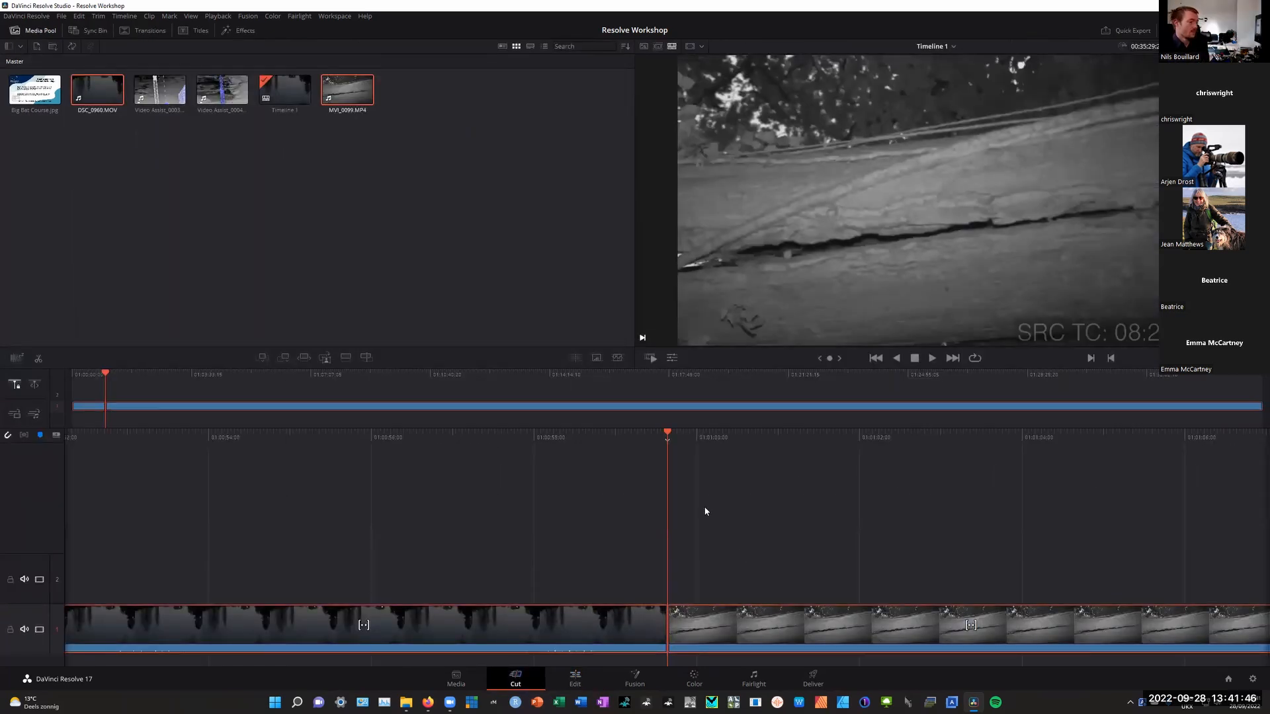
{"action": "key", "text": "Delete"}
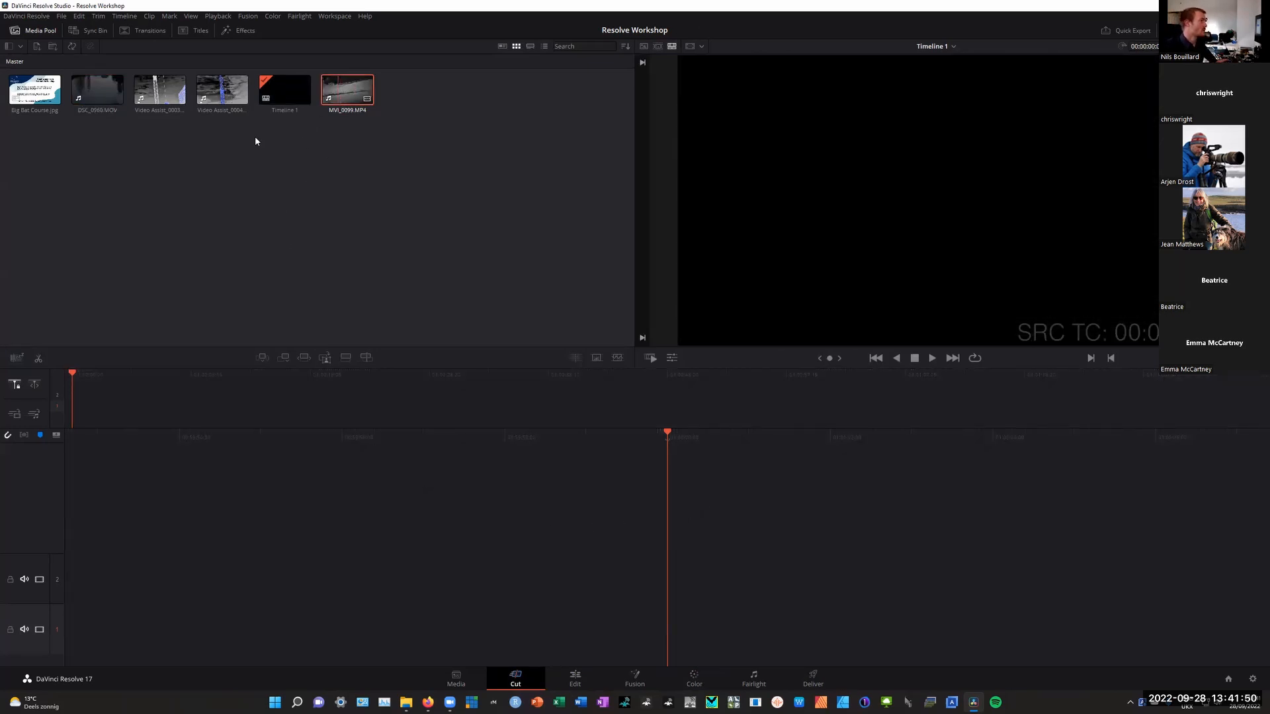
{"action": "left_click", "coordinate": [204, 93], "text": "ctrl"}
{"action": "left_click", "coordinate": [145, 93], "text": "ctrl"}
{"action": "left_click", "coordinate": [106, 94], "text": "ctrl"}
{"action": "left_click_drag", "start_coordinate": [156, 94], "coordinate": [79, 558]}
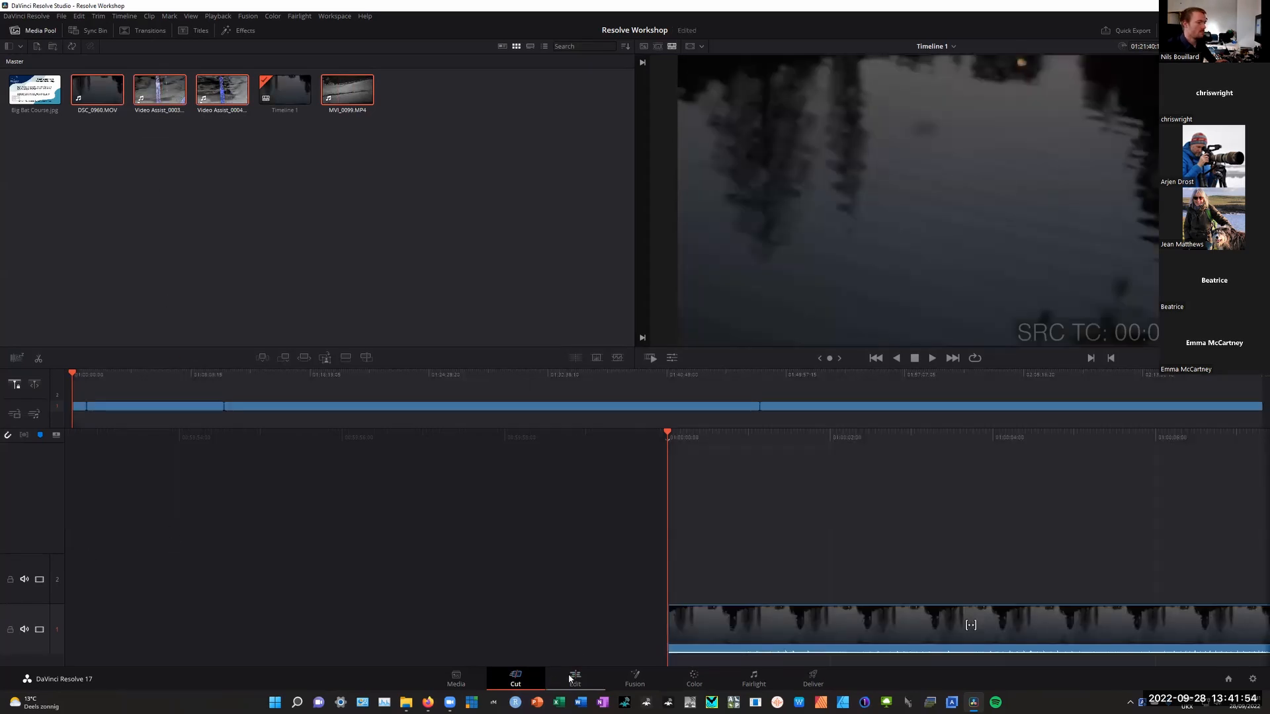
On the Edit page, scrub through the clips of Timeline 1 and park the playhead near its end at 02:21:29:10
{"action": "left_click", "coordinate": [551, 672]}
{"action": "left_click", "coordinate": [1028, 461]}
{"action": "left_click_drag", "start_coordinate": [1039, 471], "coordinate": [1149, 467]}
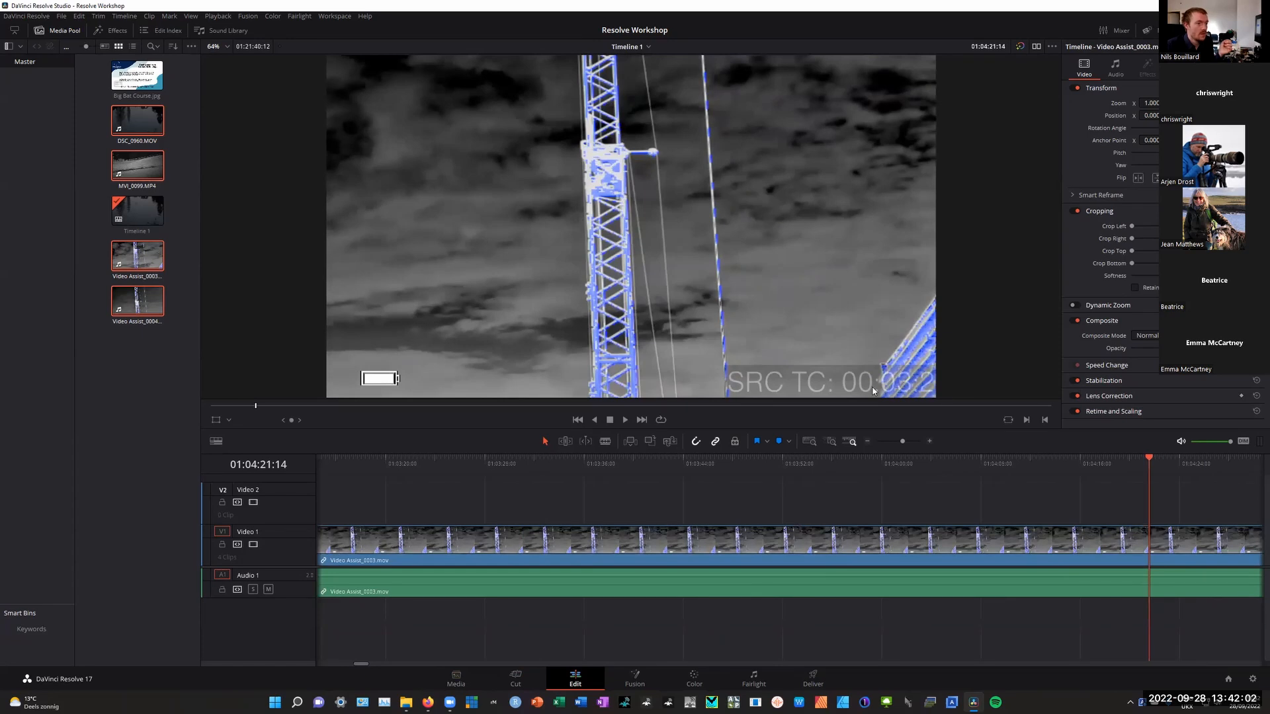
{"action": "left_click_drag", "start_coordinate": [361, 664], "coordinate": [1245, 664]}
{"action": "left_click", "coordinate": [786, 459]}
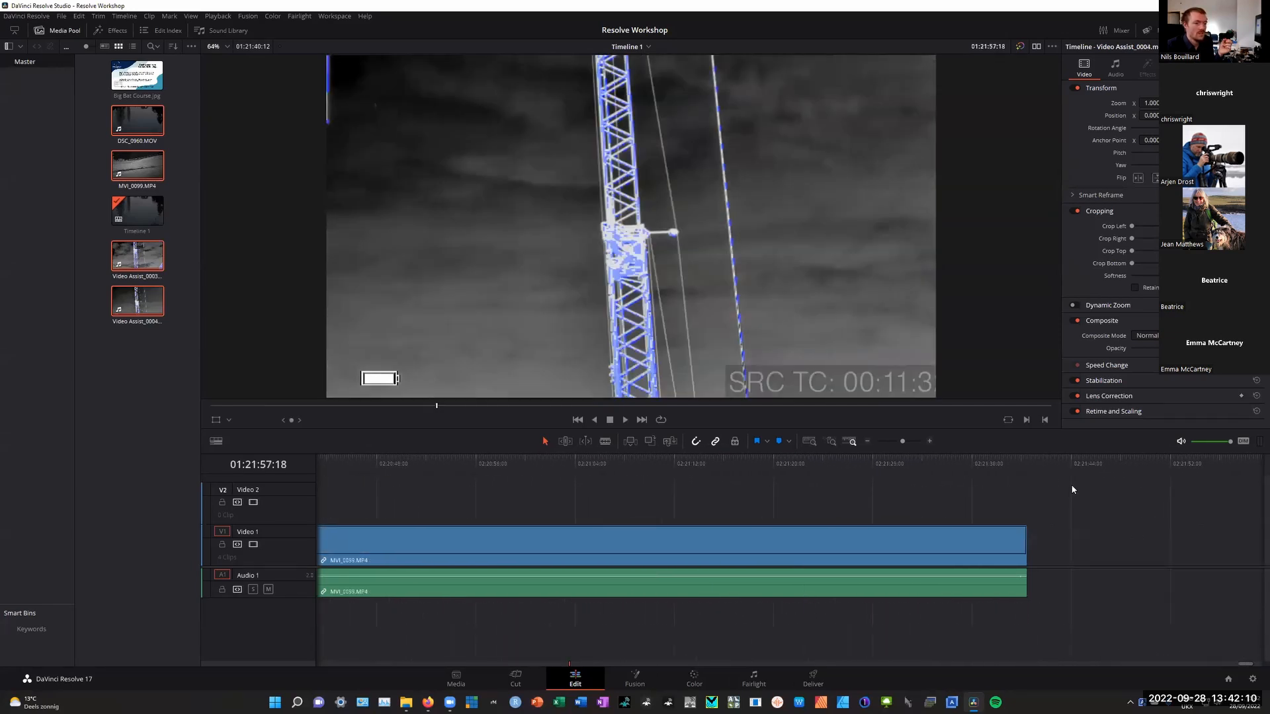
{"action": "left_click", "coordinate": [784, 459]}
{"action": "left_click", "coordinate": [712, 463]}
{"action": "left_click", "coordinate": [889, 463]}
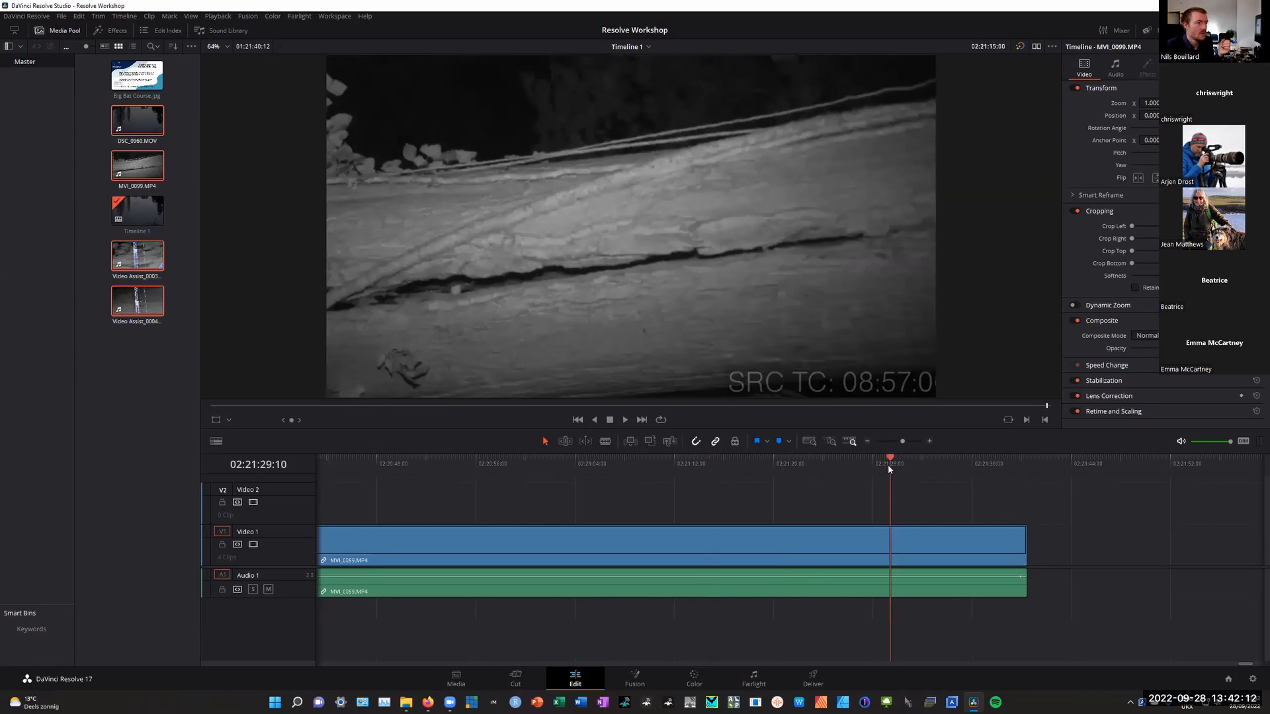
On the Deliver page, give the export a random placeholder filename and set rendering to individual clips
{"action": "left_click", "coordinate": [808, 685]}
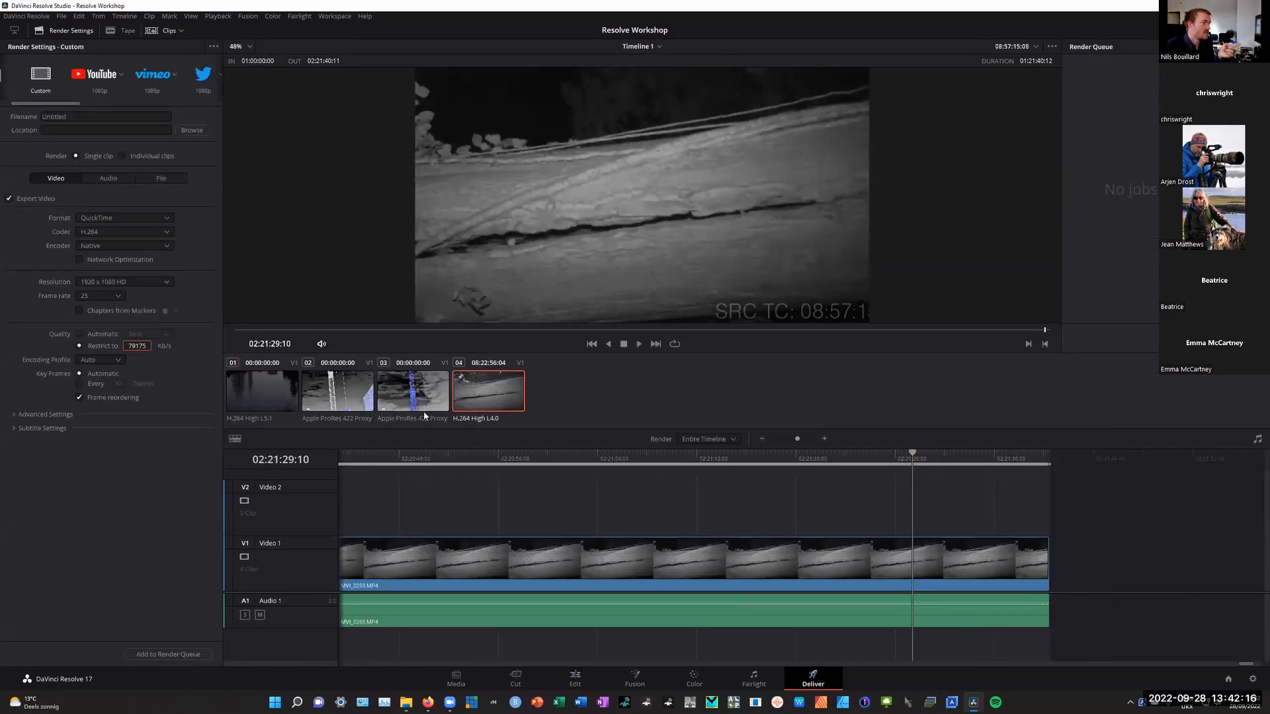
{"action": "left_click", "coordinate": [106, 115]}
{"action": "type", "text": "ashjklbvofjklsdnfjklsdfjk"}
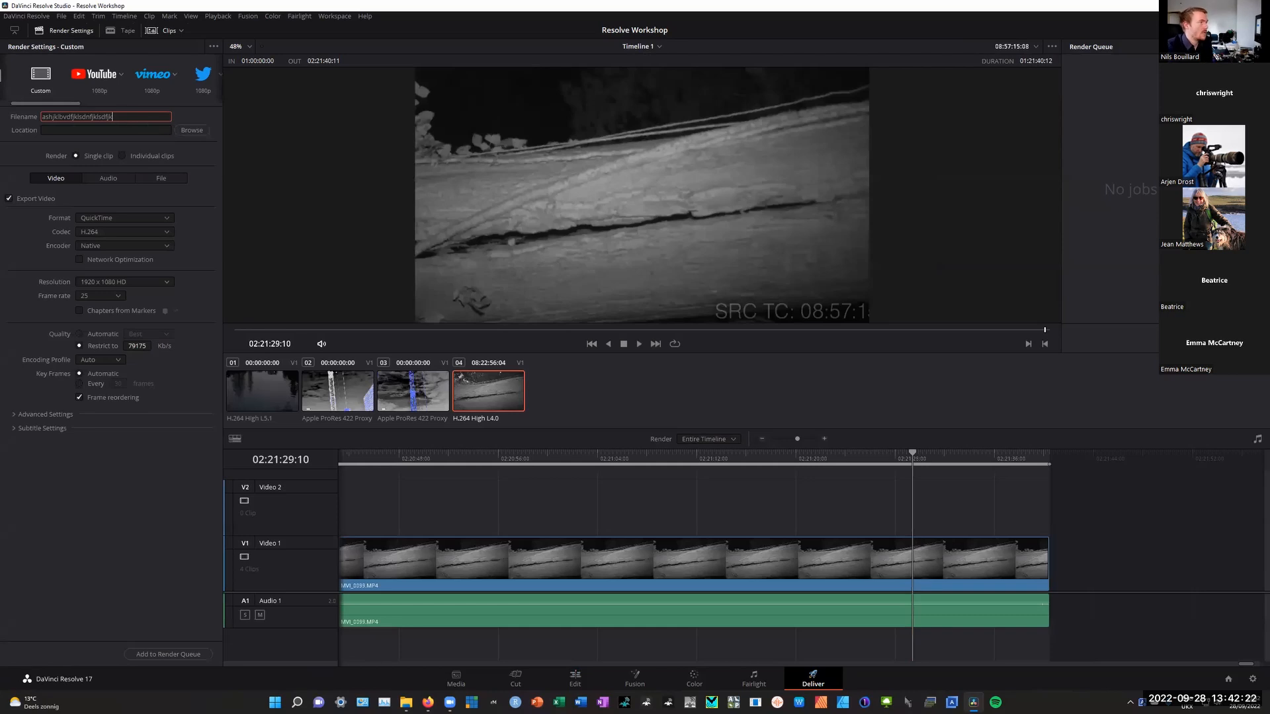
{"action": "left_click", "coordinate": [136, 157]}
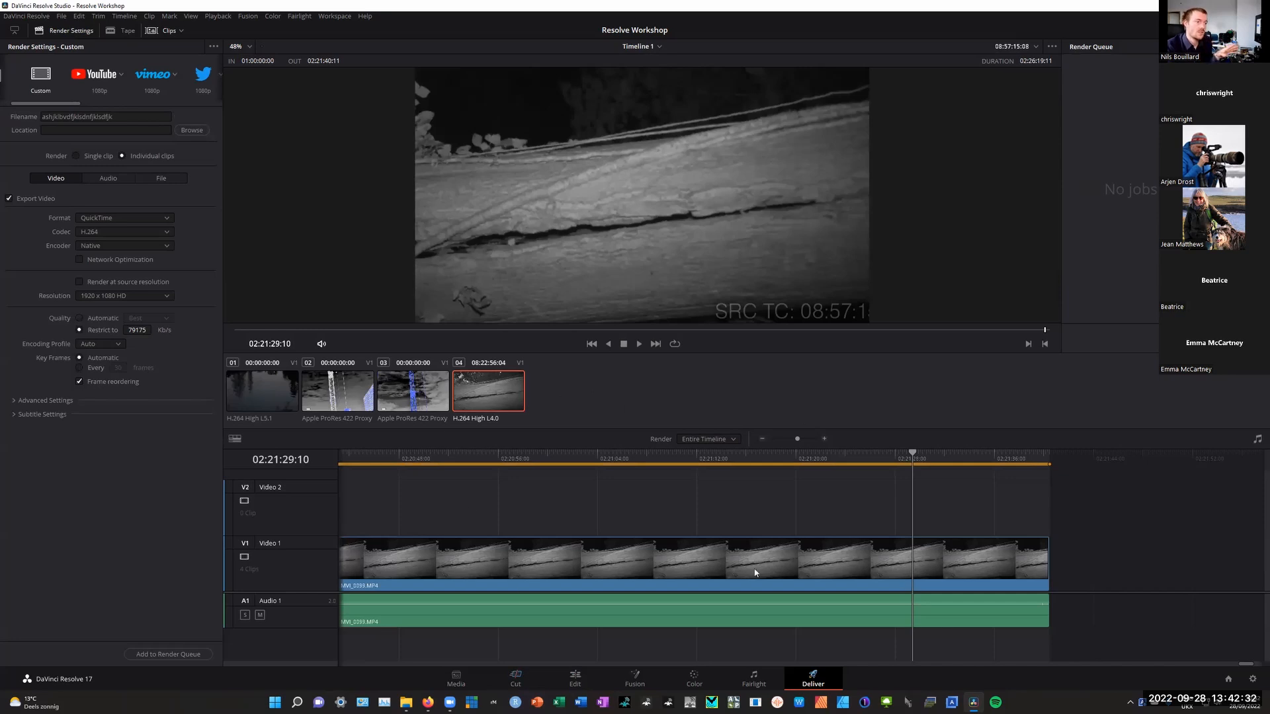
Leave the Deliver page for the Edit page and park the Timeline 1 playhead at 01:00:18:24
{"action": "left_click", "coordinate": [516, 679]}
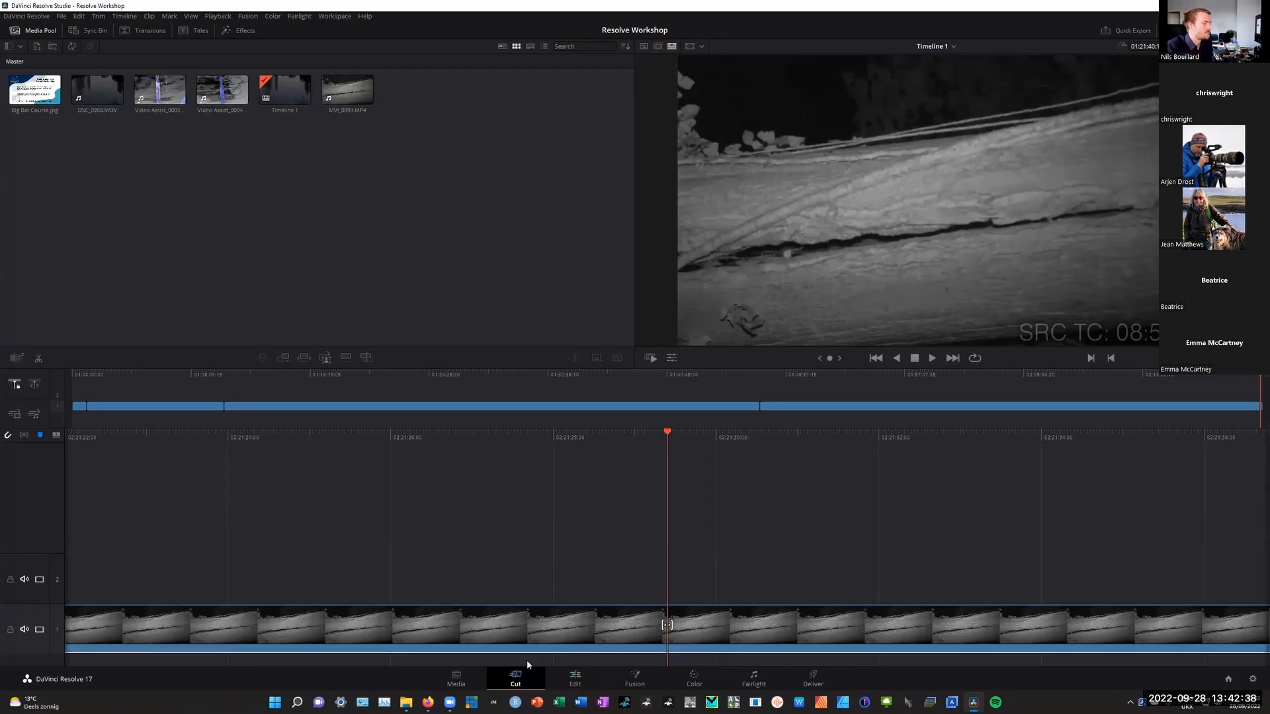
{"action": "left_click", "coordinate": [576, 679]}
{"action": "mouse_move", "coordinate": [575, 459]}
{"action": "left_mouse_down"}
{"action": "mouse_move", "coordinate": [629, 459]}
{"action": "mouse_move", "coordinate": [551, 465]}
{"action": "left_mouse_up"}
{"action": "left_click_drag", "start_coordinate": [542, 462], "coordinate": [550, 462]}
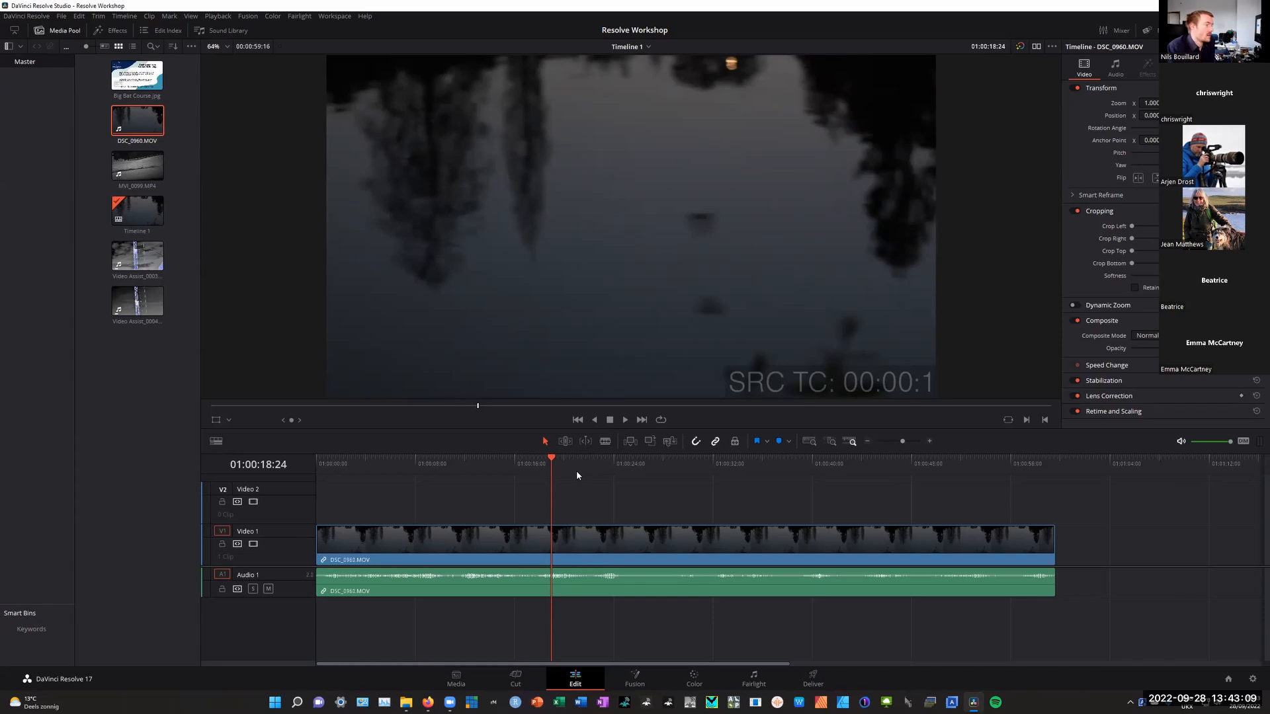
Show the effects library below the media pool on the Edit page
{"action": "right_click", "coordinate": [533, 535]}
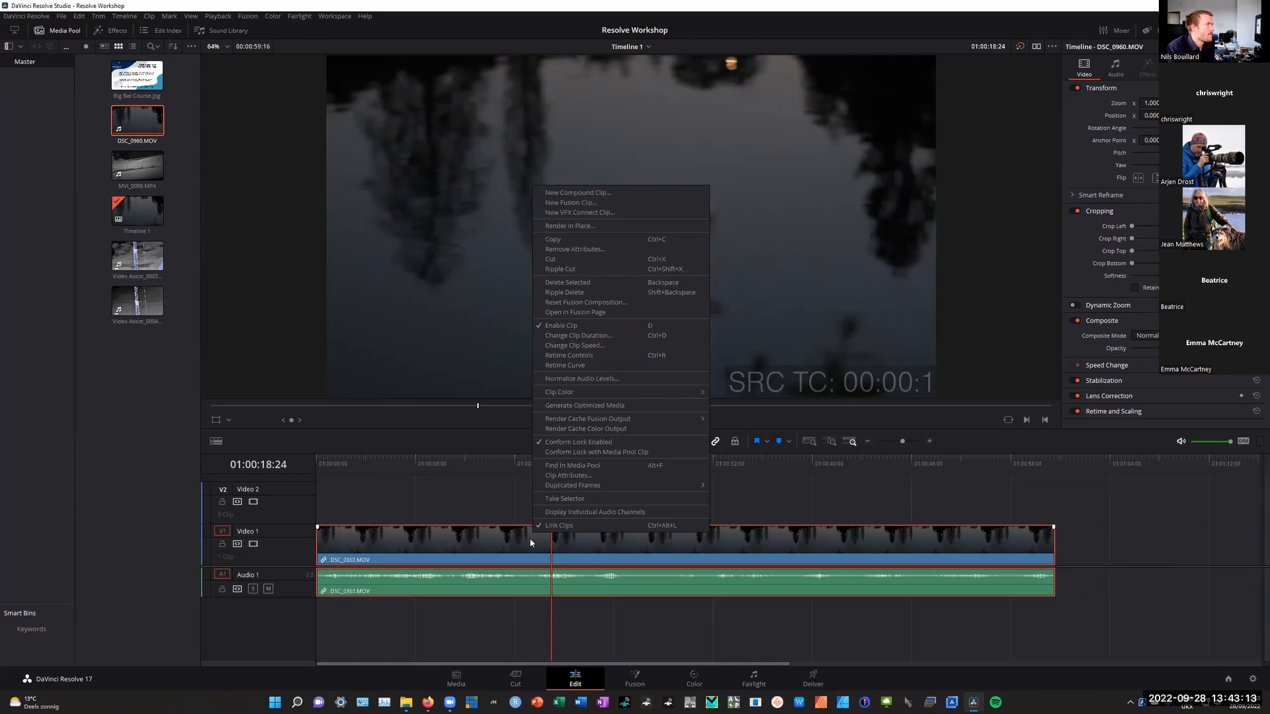
{"action": "left_click", "coordinate": [527, 546]}
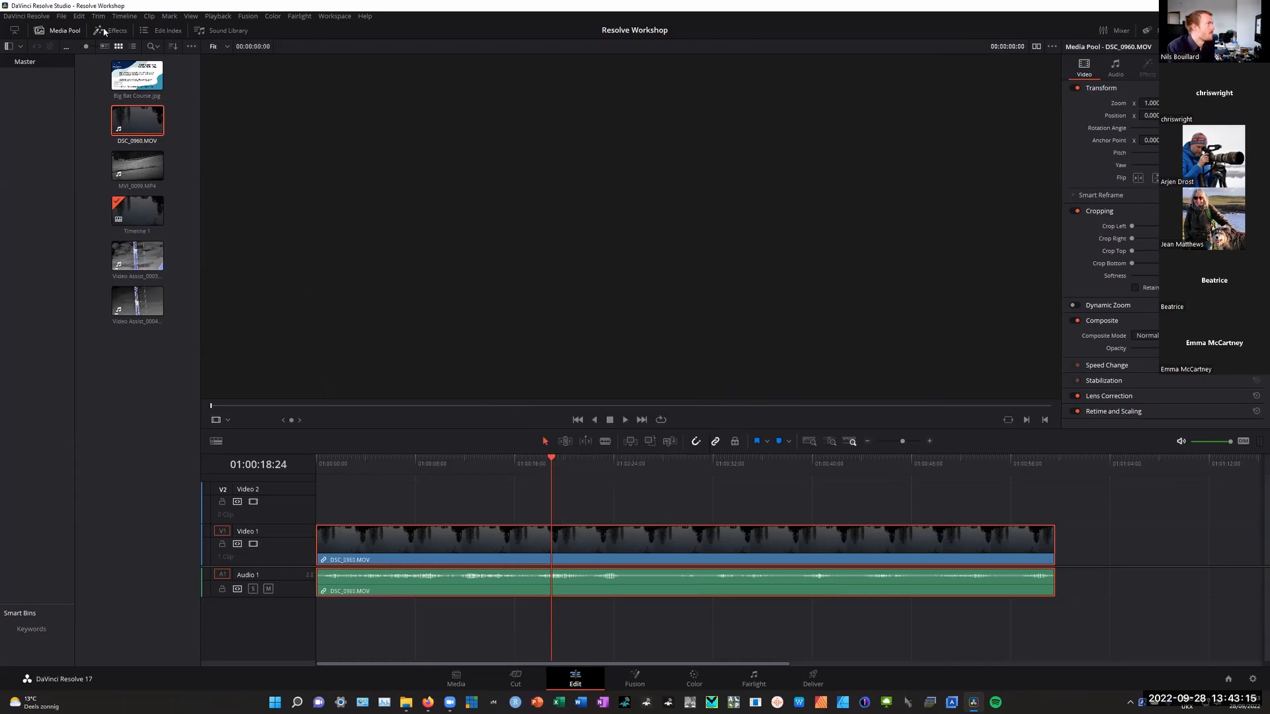
{"action": "left_click", "coordinate": [108, 30]}
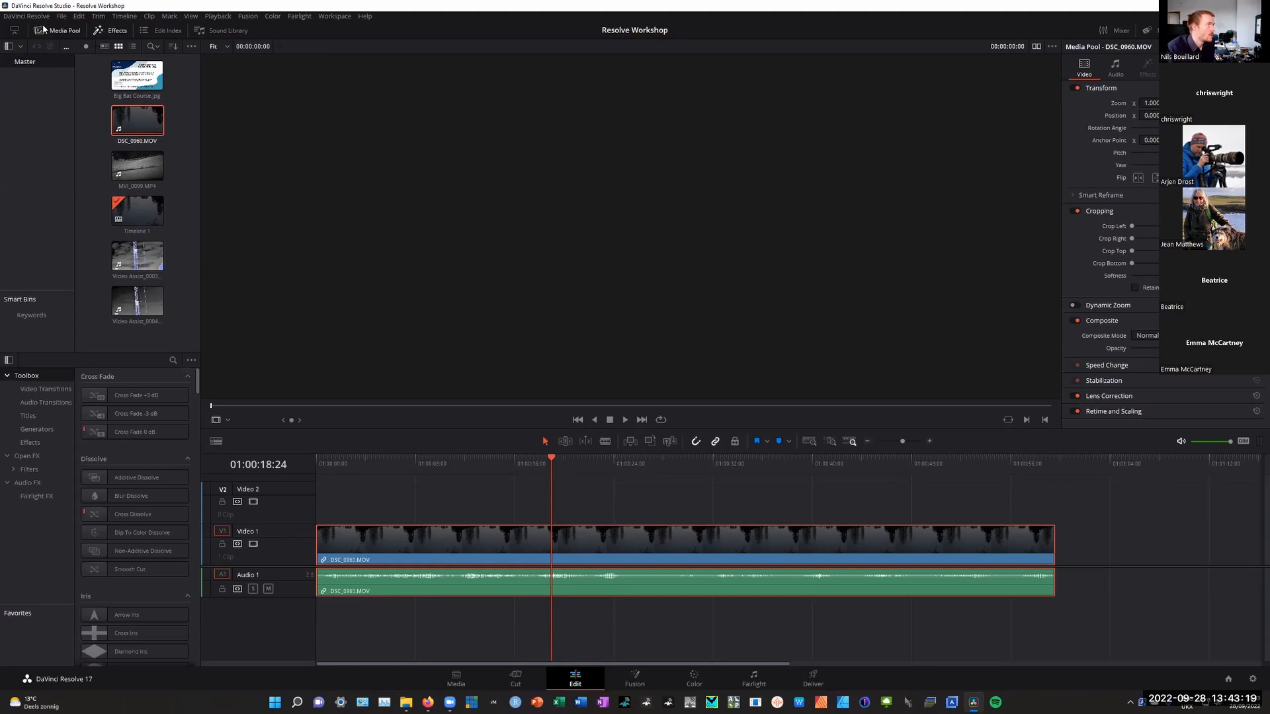
Review the project's Data Burn-In settings for the source timecode overlay, then close them
{"action": "left_click", "coordinate": [335, 17]}
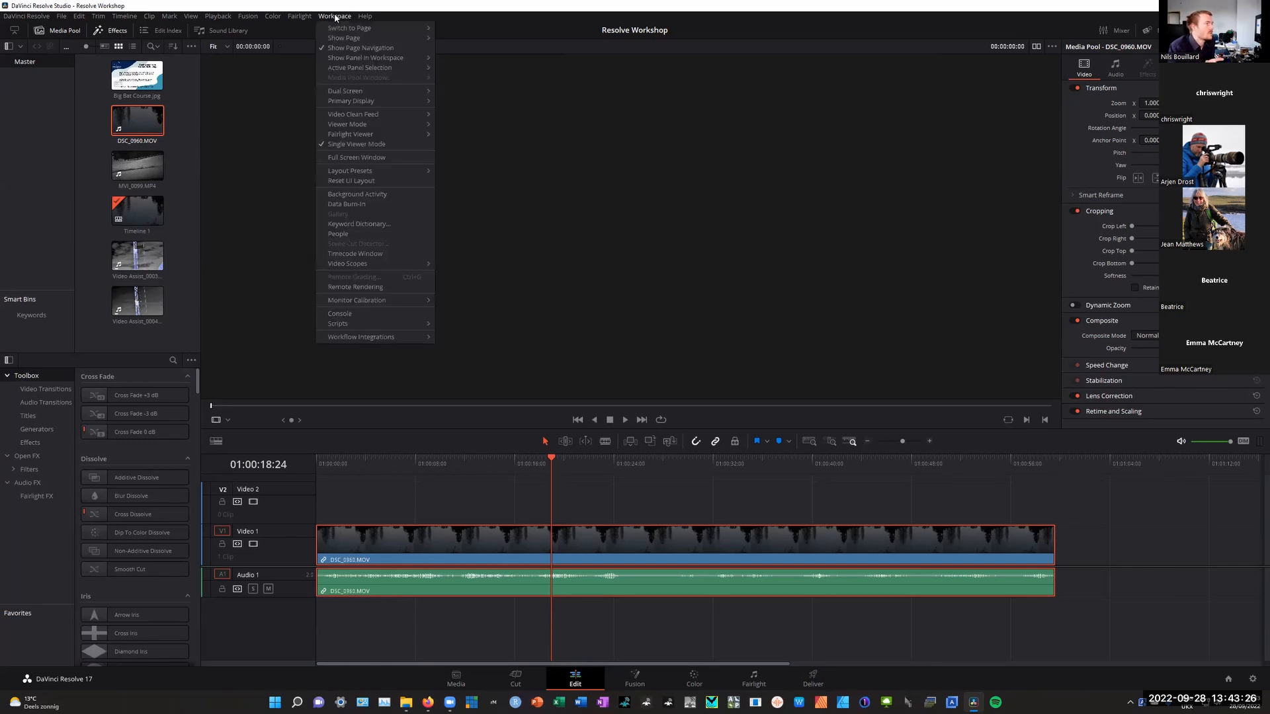
{"action": "left_click", "coordinate": [355, 204]}
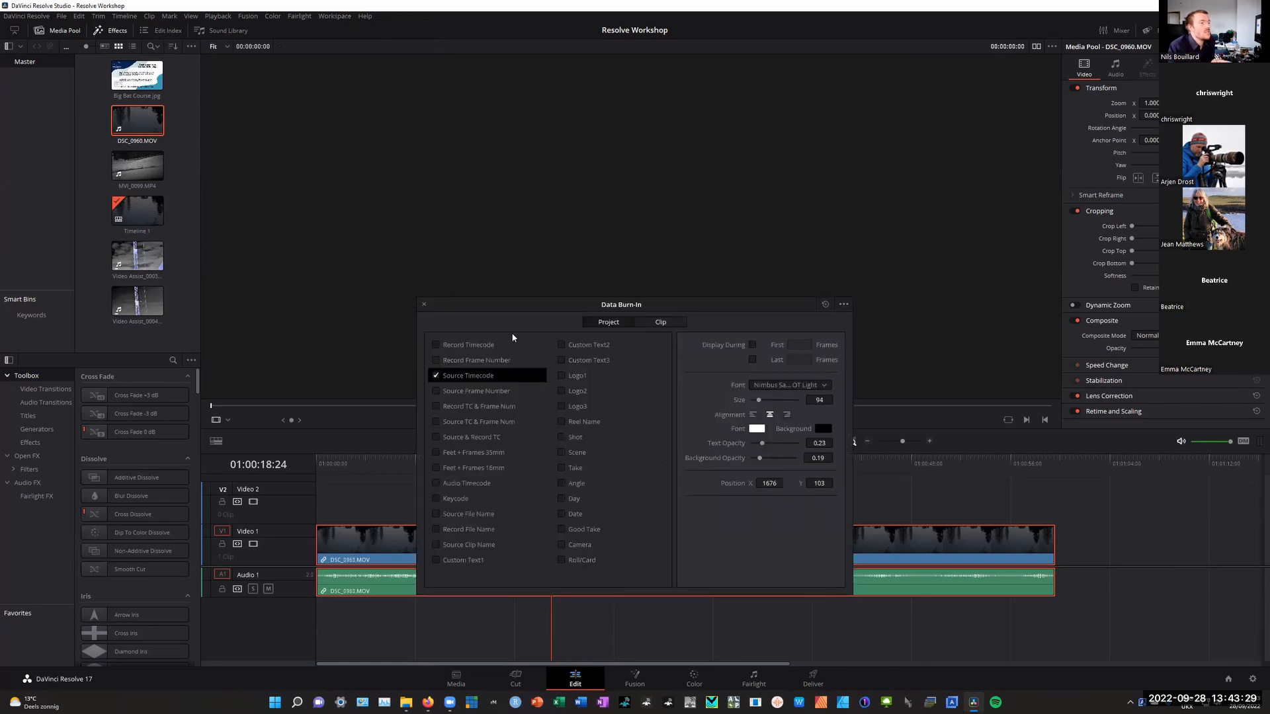
{"action": "left_click", "coordinate": [424, 305]}
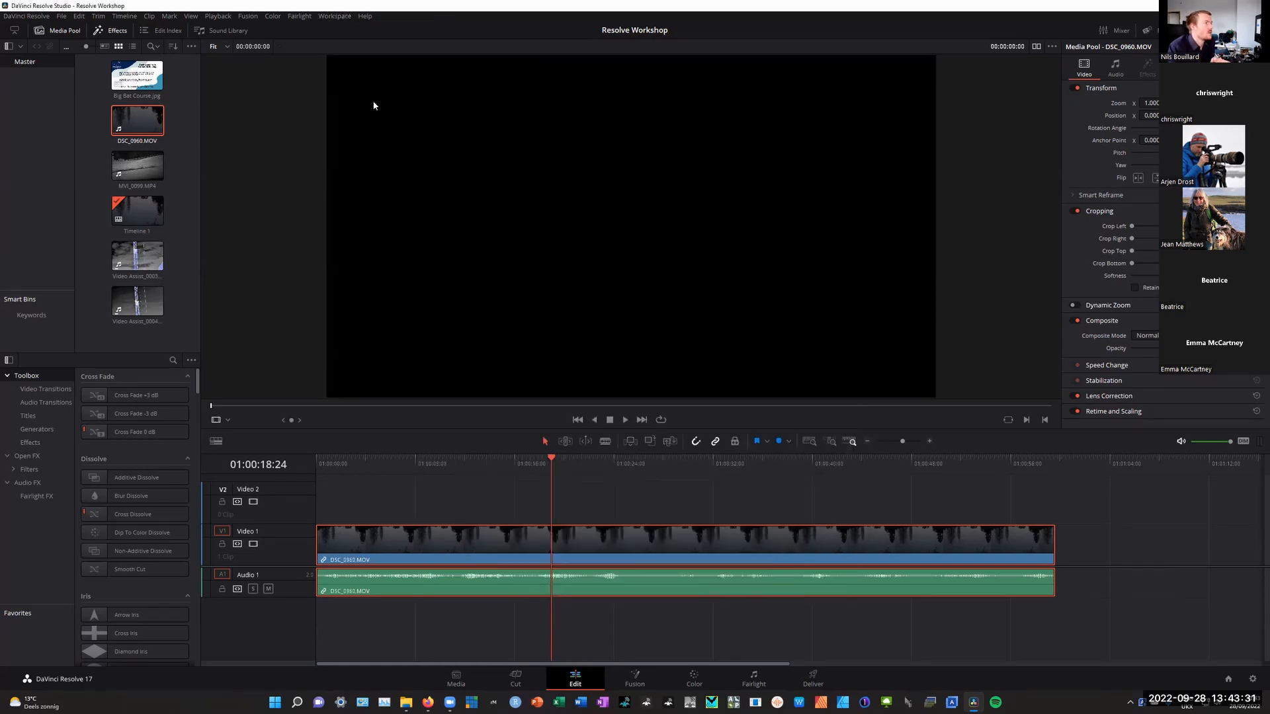
{"action": "left_click", "coordinate": [335, 16]}
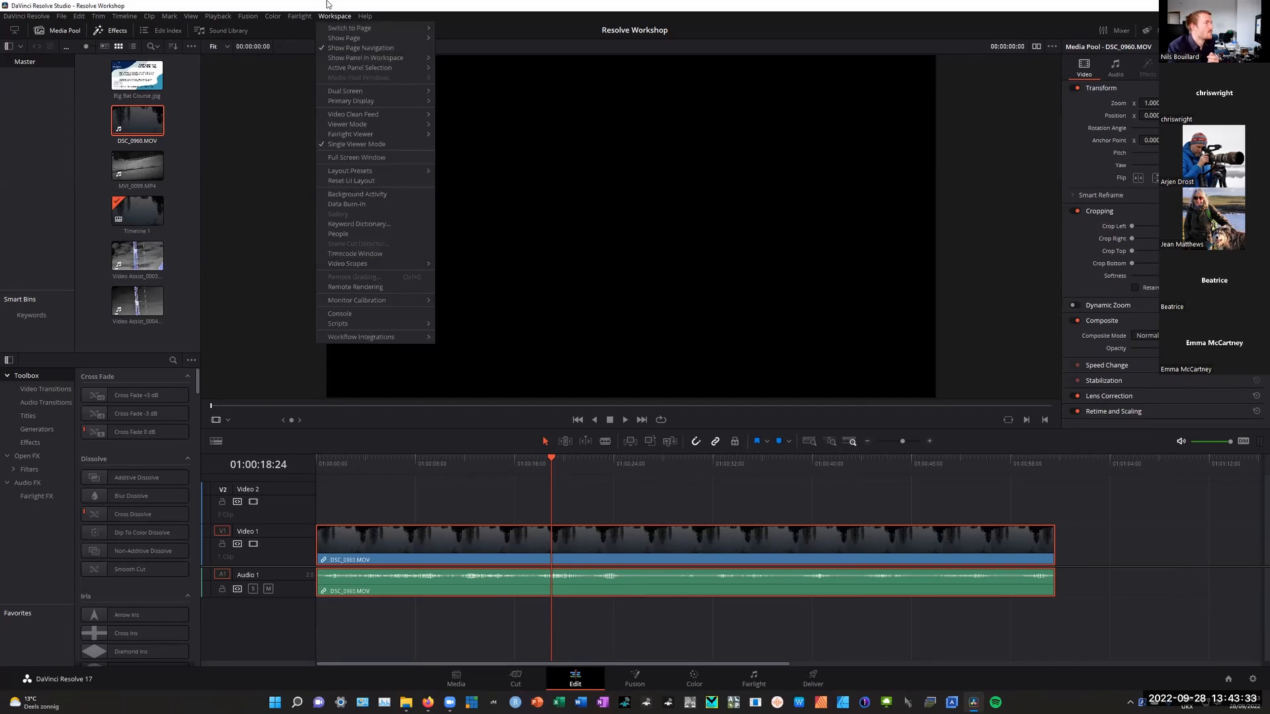
{"action": "left_click", "coordinate": [504, 360]}
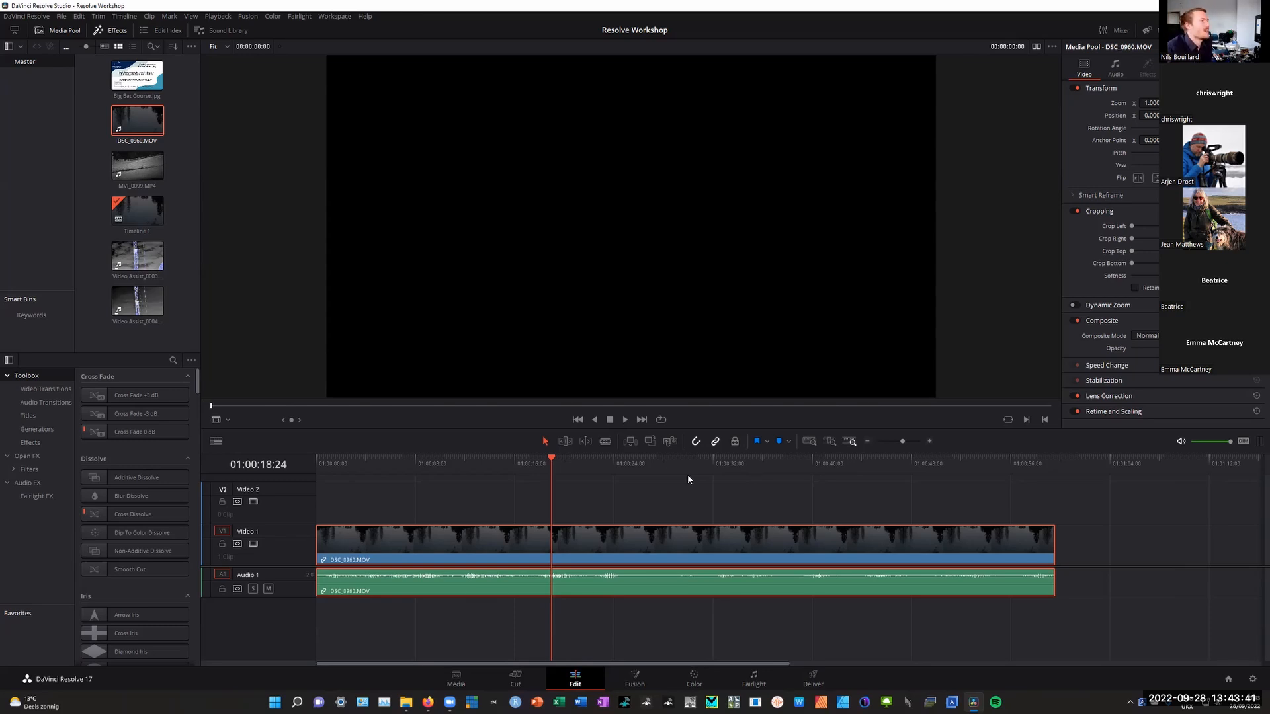
{"action": "left_click", "coordinate": [335, 17]}
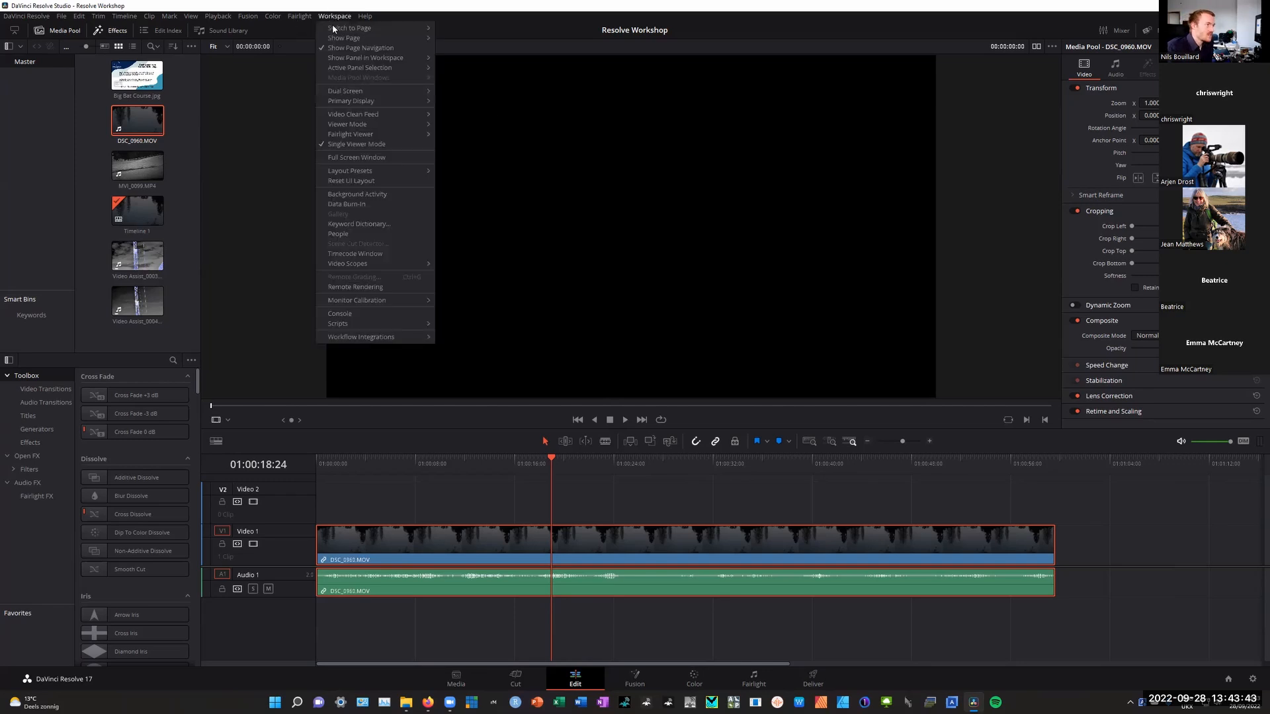
{"action": "left_click", "coordinate": [793, 502]}
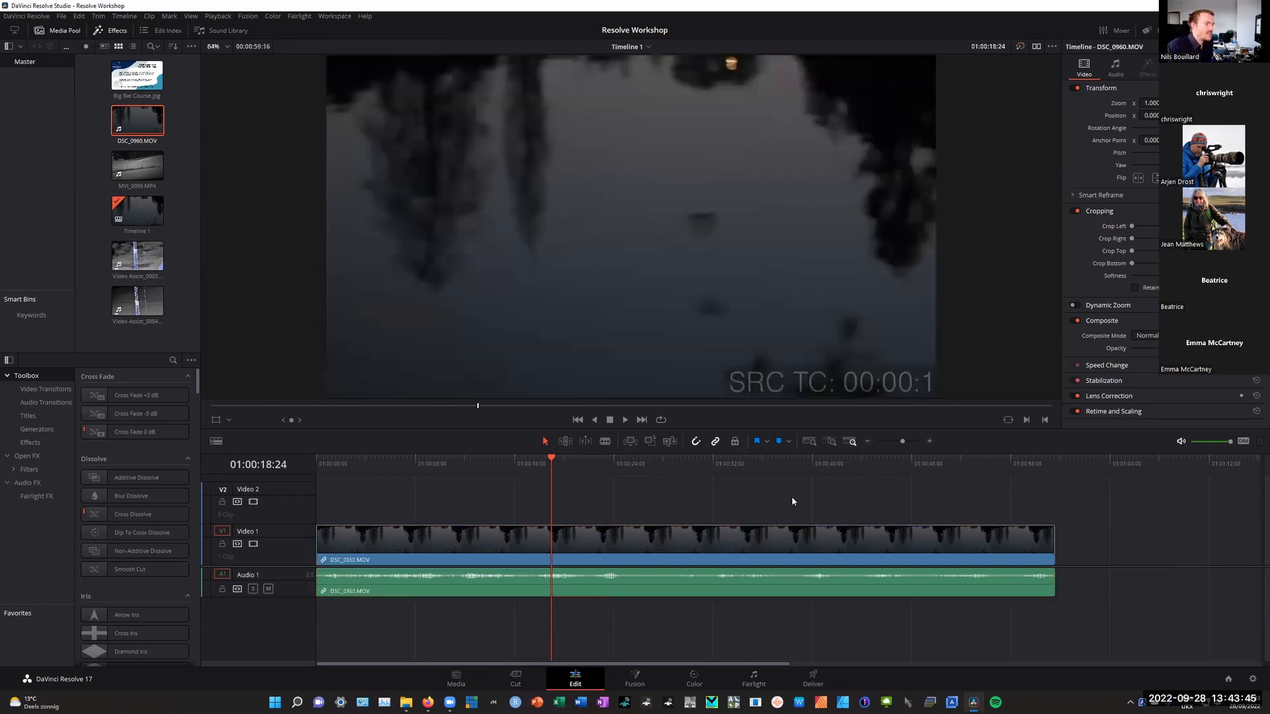
{"action": "left_click", "coordinate": [335, 16]}
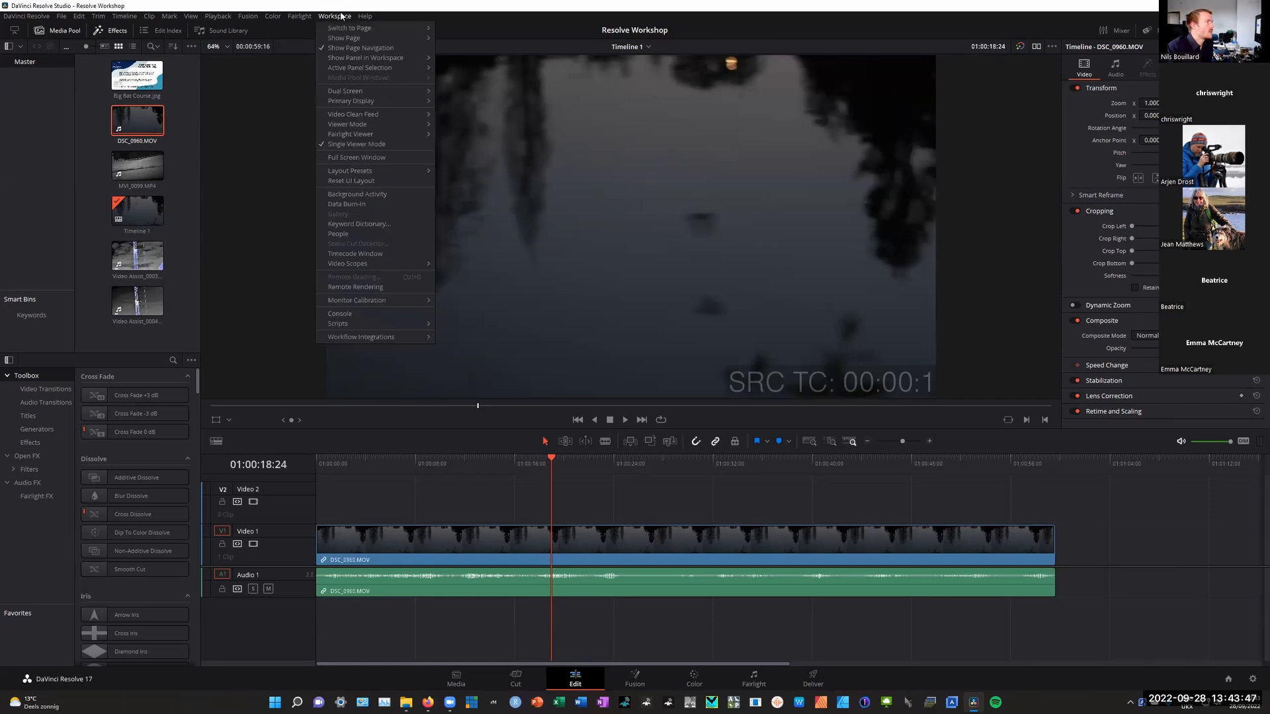
{"action": "left_click", "coordinate": [350, 204]}
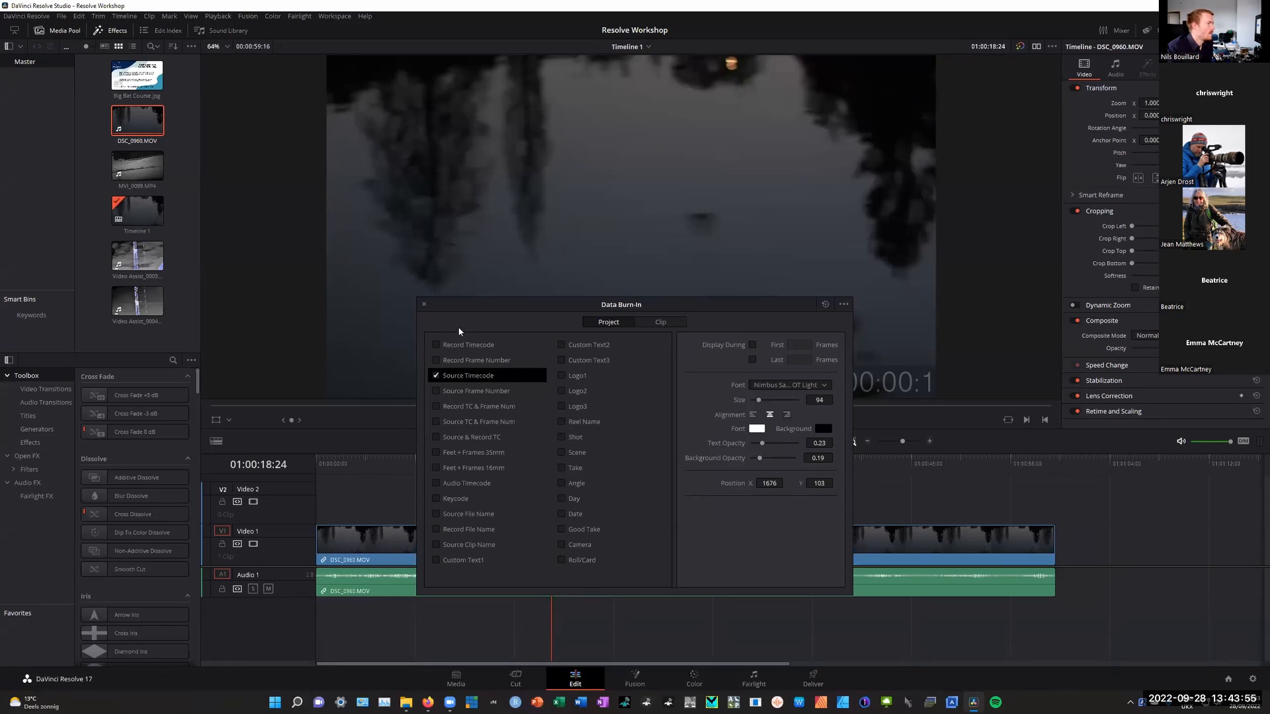
{"action": "left_click", "coordinate": [424, 305]}
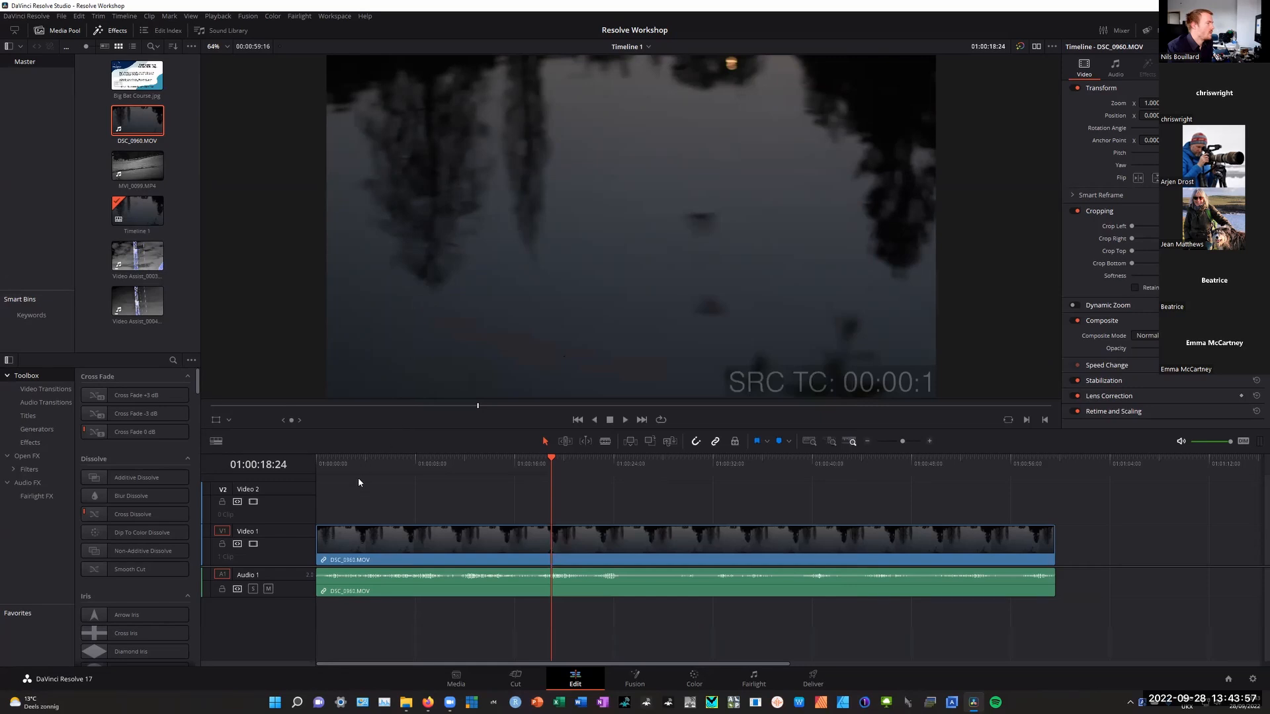
Return the playhead to the start of Timeline 1, then hide and restore the media pool and effects library
{"action": "left_click_drag", "start_coordinate": [551, 463], "coordinate": [301, 462]}
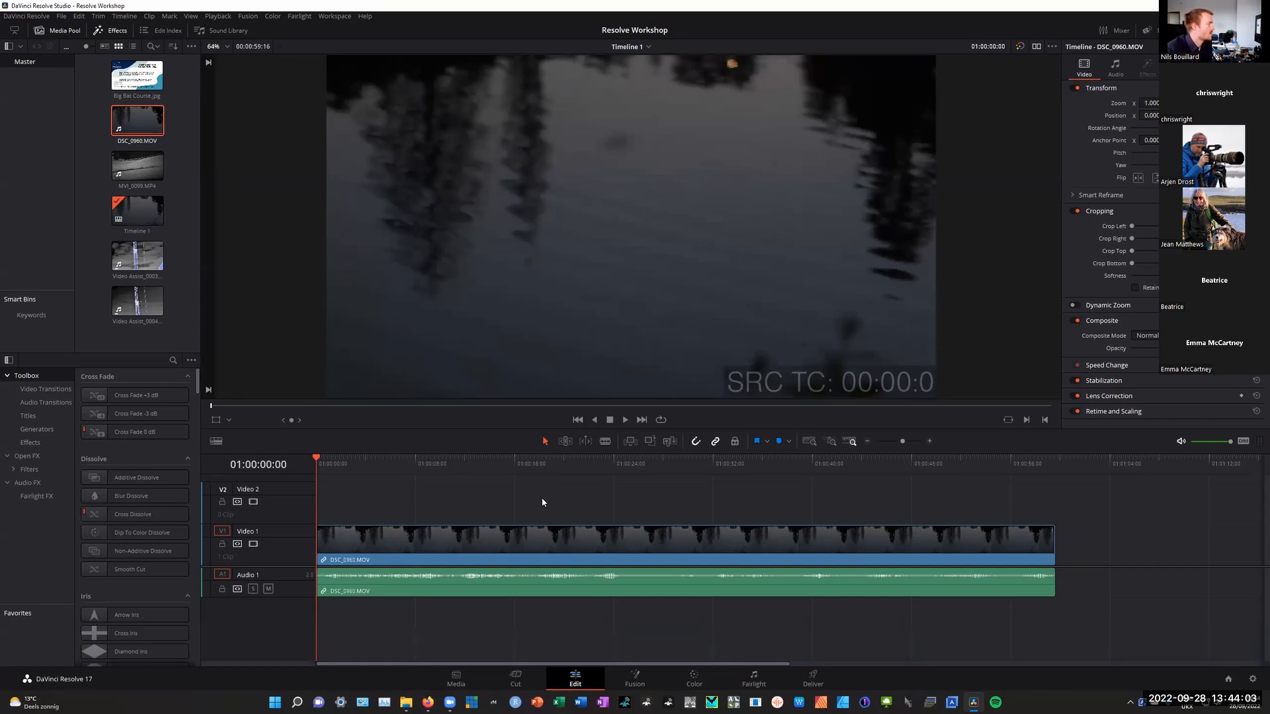
{"action": "scroll", "coordinate": [141, 552], "scroll_direction": "down", "scroll_amount": 20}
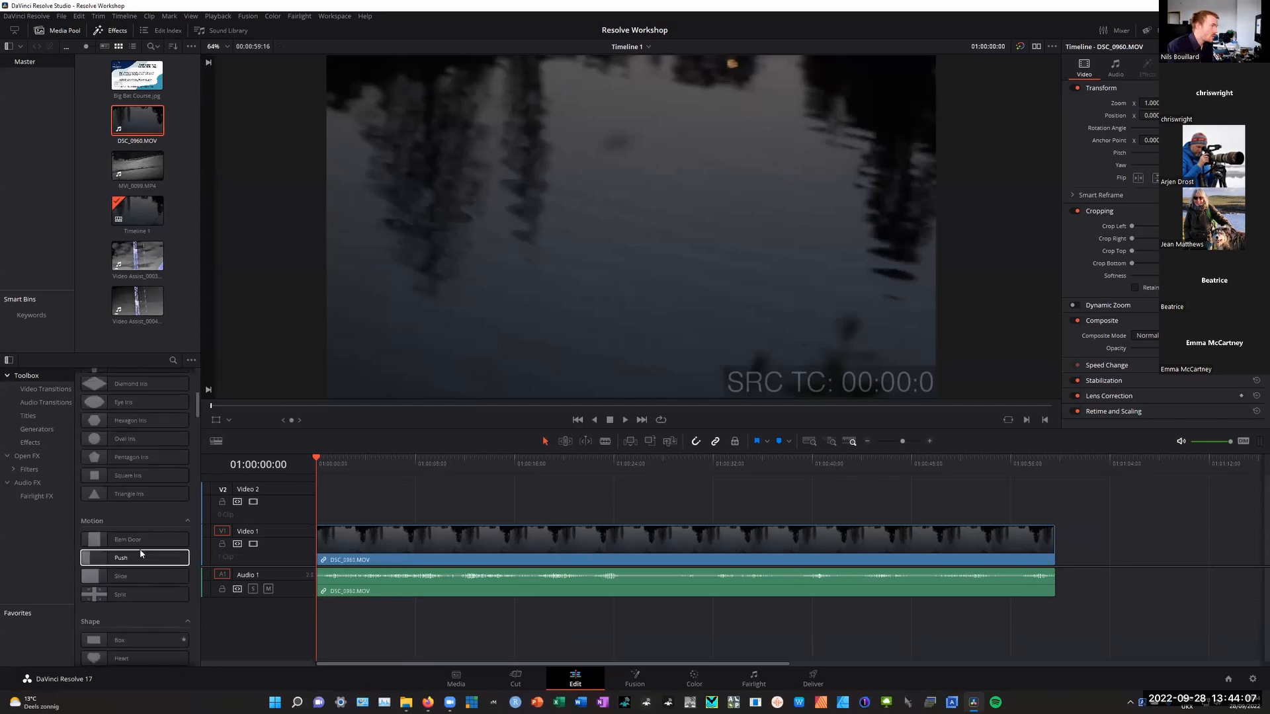
{"action": "left_click", "coordinate": [106, 30]}
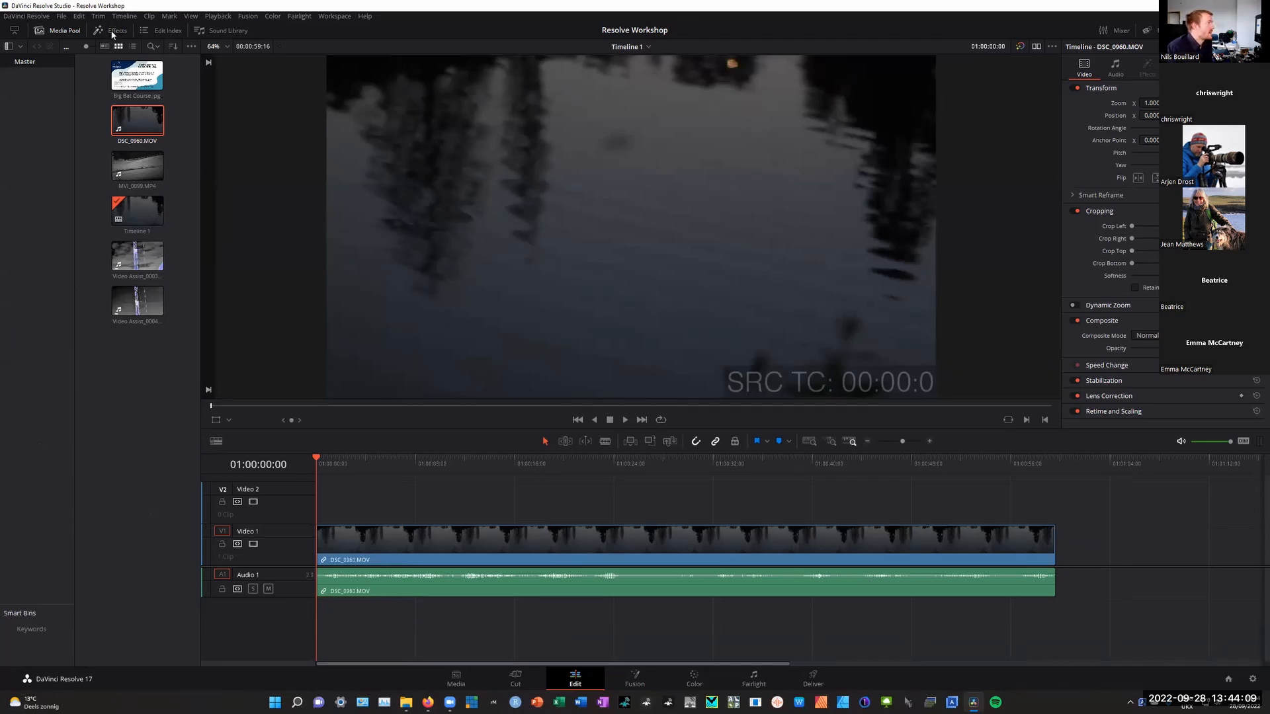
{"action": "left_click", "coordinate": [59, 31]}
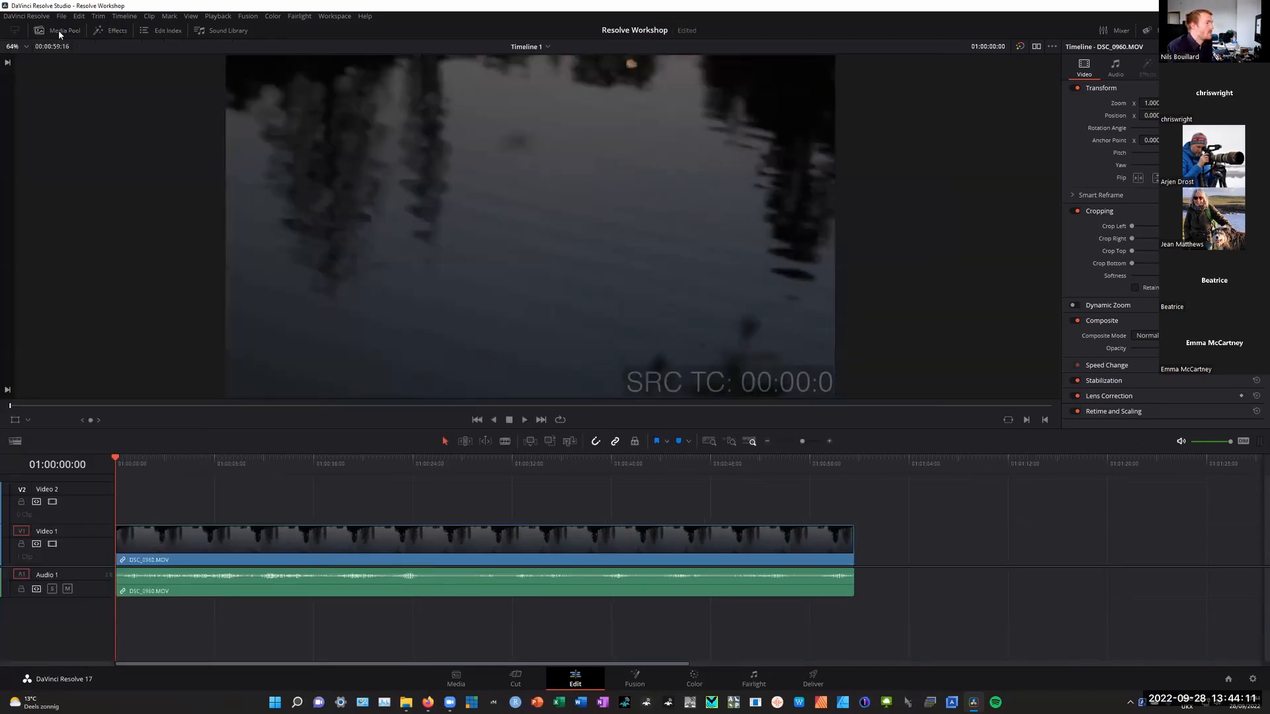
{"action": "left_click", "coordinate": [58, 30]}
{"action": "left_click", "coordinate": [116, 34]}
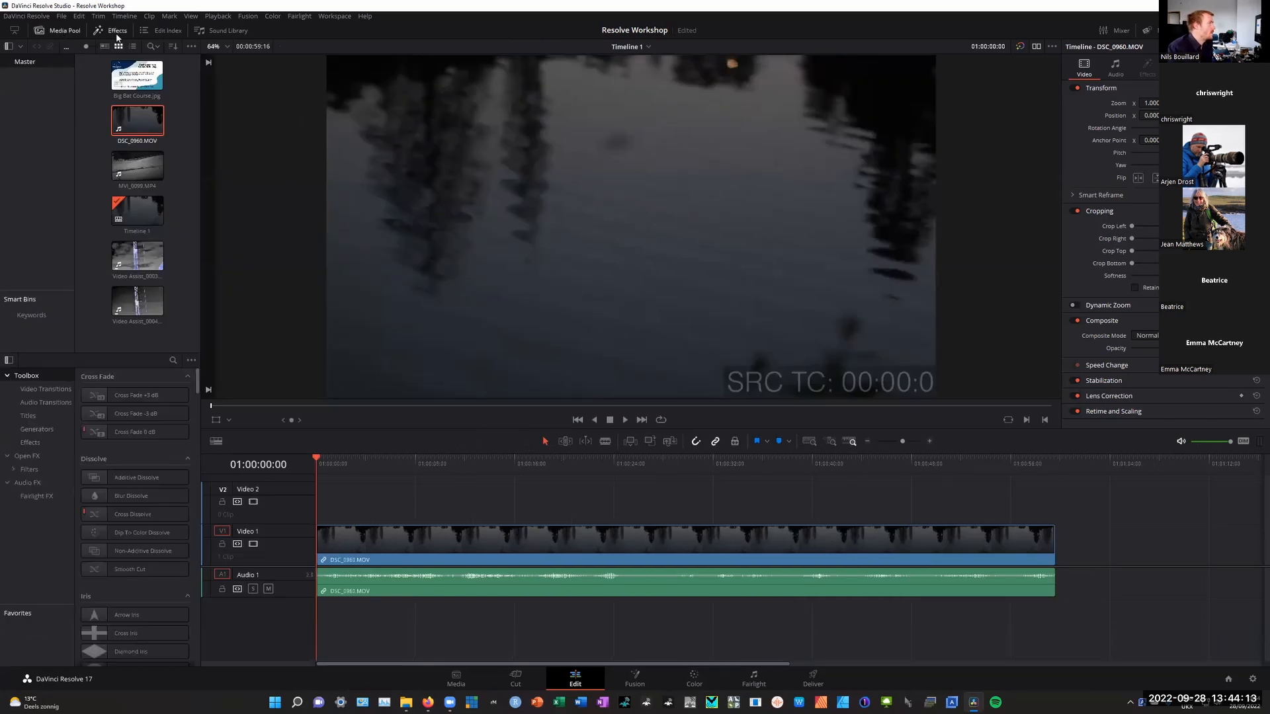
{"action": "left_click", "coordinate": [63, 31]}
{"action": "left_click", "coordinate": [62, 31]}
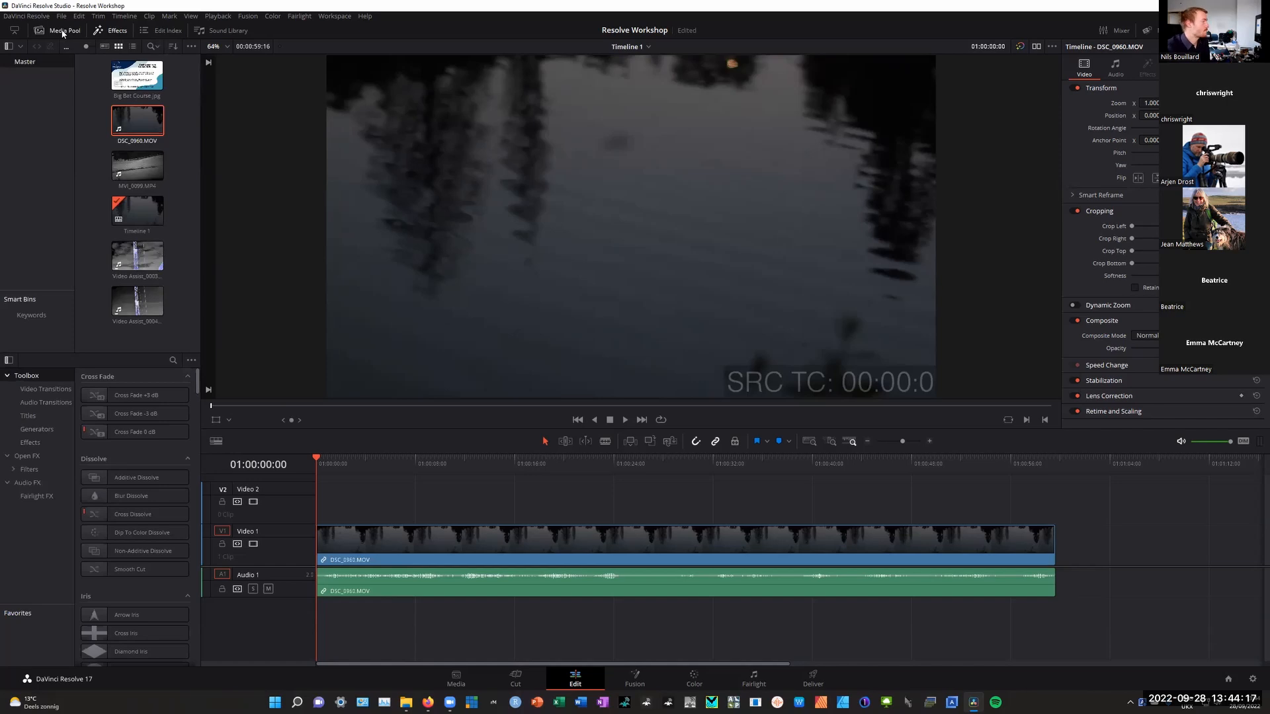
{"action": "left_click", "coordinate": [117, 31]}
{"action": "left_click", "coordinate": [118, 31]}
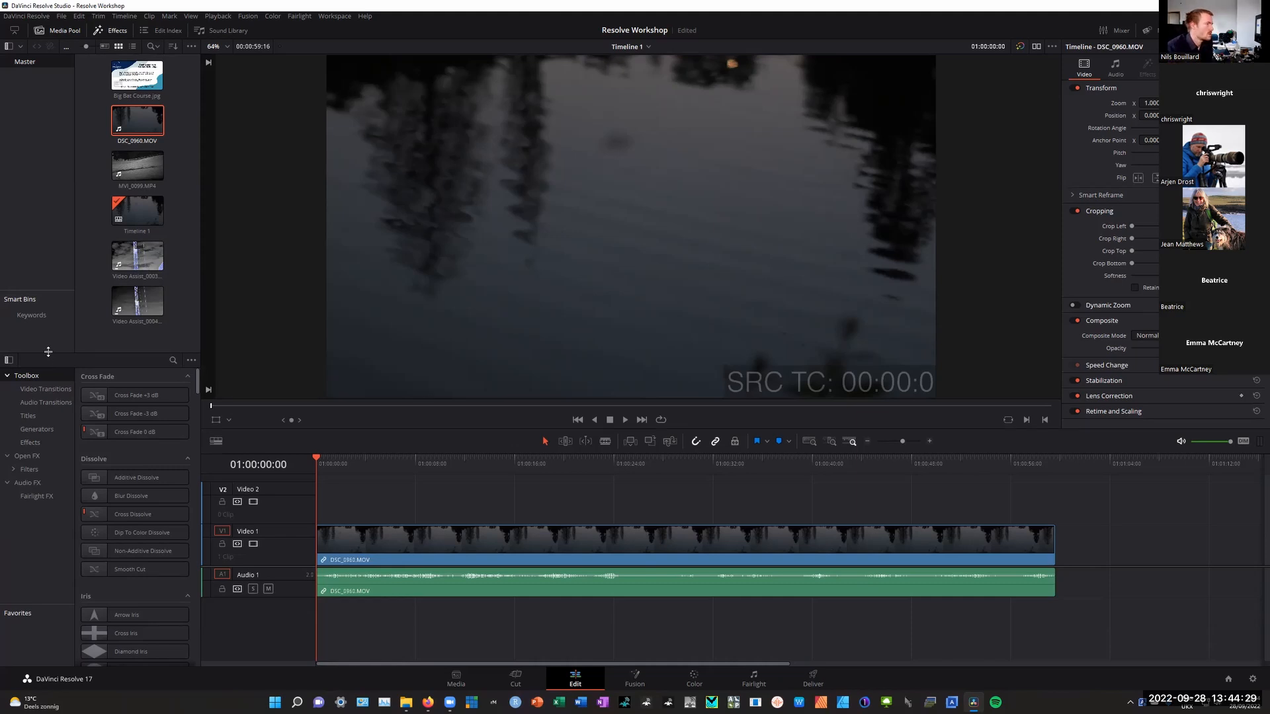
Browse the title presets in the effects library, then look briefly at the Fusion page and return to the Edit page
{"action": "left_click", "coordinate": [28, 415]}
{"action": "scroll", "coordinate": [146, 511], "scroll_direction": "down", "scroll_amount": 5}
{"action": "scroll", "coordinate": [147, 511], "scroll_direction": "down", "scroll_amount": 10}
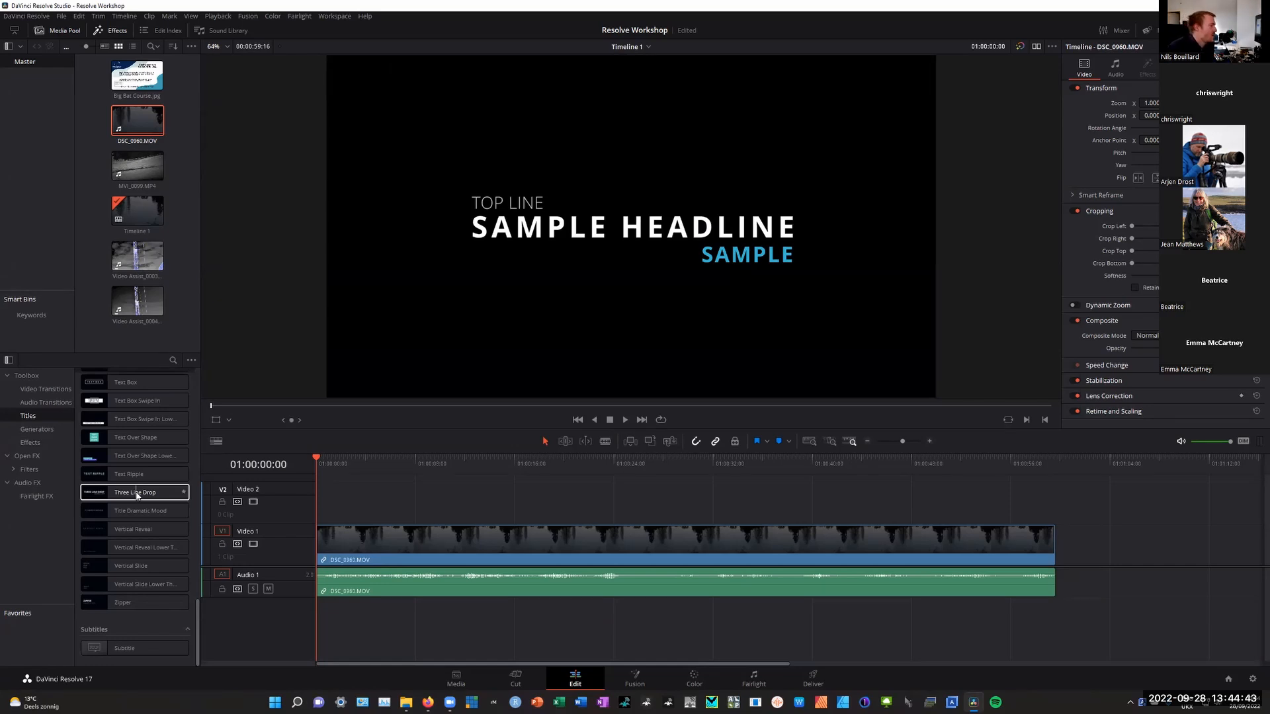
{"action": "scroll", "coordinate": [137, 496], "scroll_direction": "up", "scroll_amount": 15}
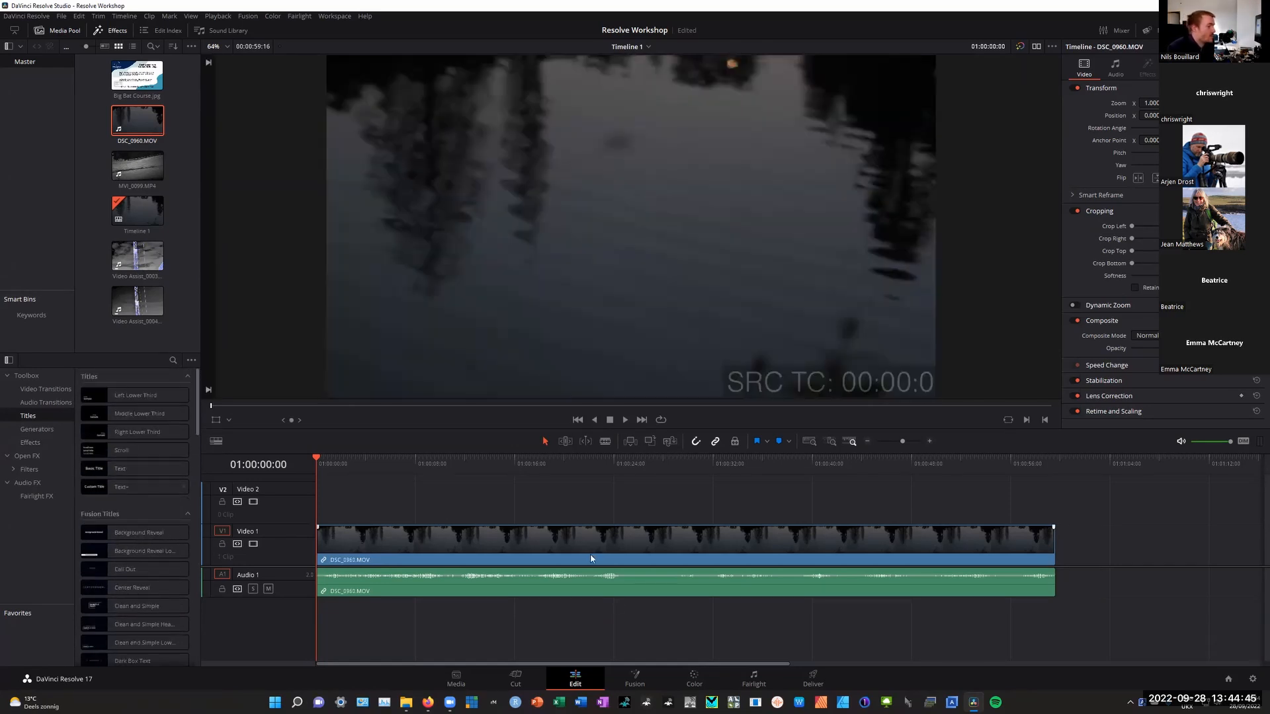
{"action": "left_click", "coordinate": [634, 679]}
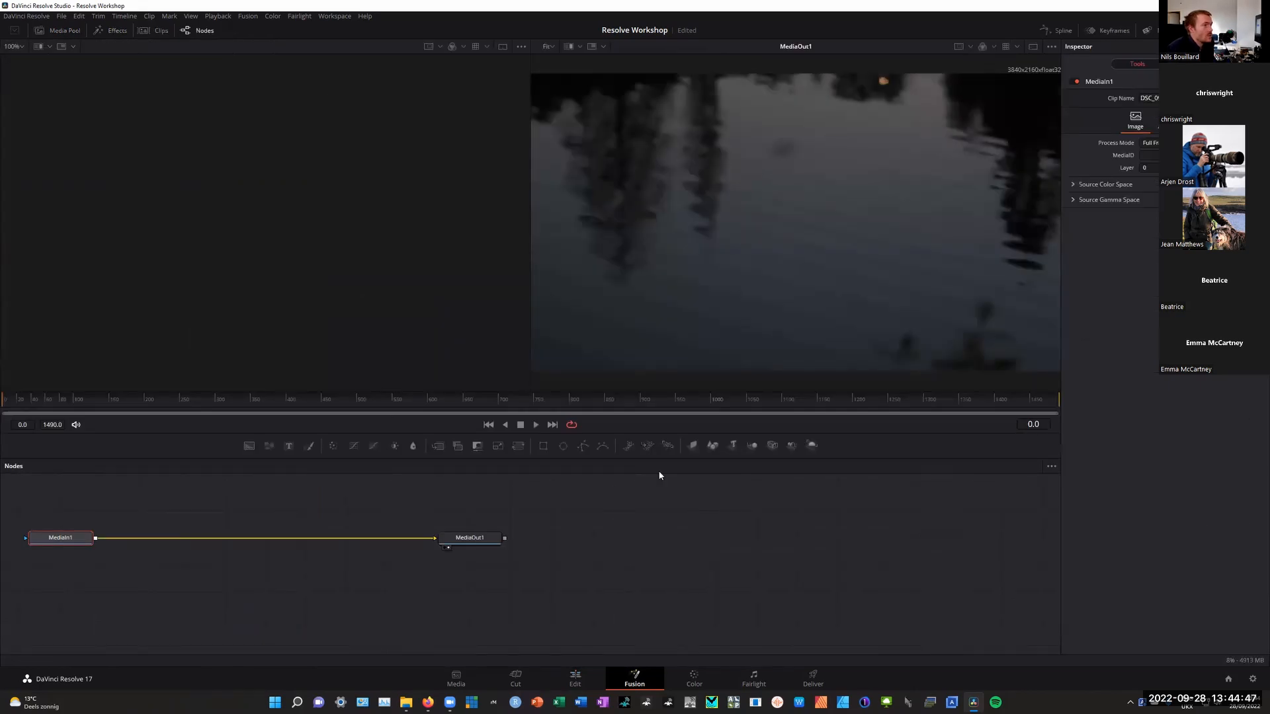
{"action": "left_click", "coordinate": [574, 680]}
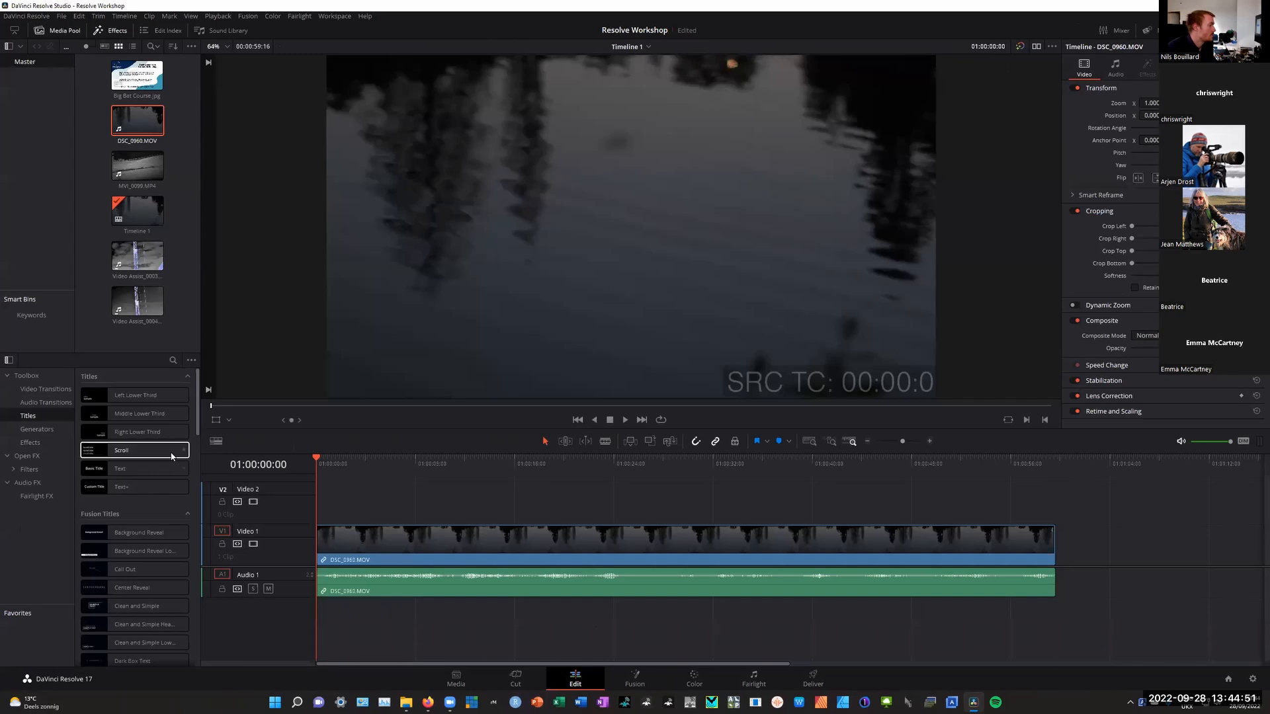
Place a Text Ripple title on Video 2 across the 01:00:24:00 mark and park the playhead at 01:00:18:10
{"action": "scroll", "coordinate": [183, 533], "scroll_direction": "down", "scroll_amount": 10}
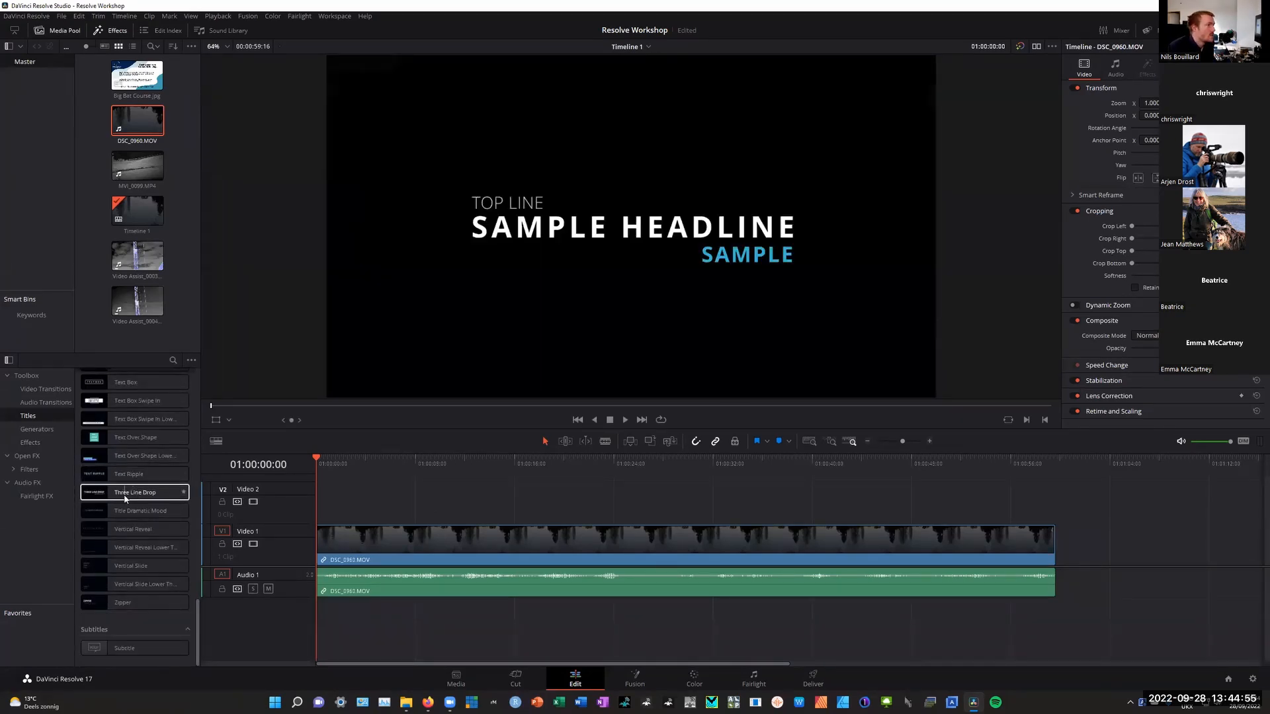
{"action": "left_click_drag", "start_coordinate": [128, 474], "coordinate": [506, 513]}
{"action": "left_click_drag", "start_coordinate": [319, 461], "coordinate": [629, 507]}
{"action": "left_click", "coordinate": [545, 487]}
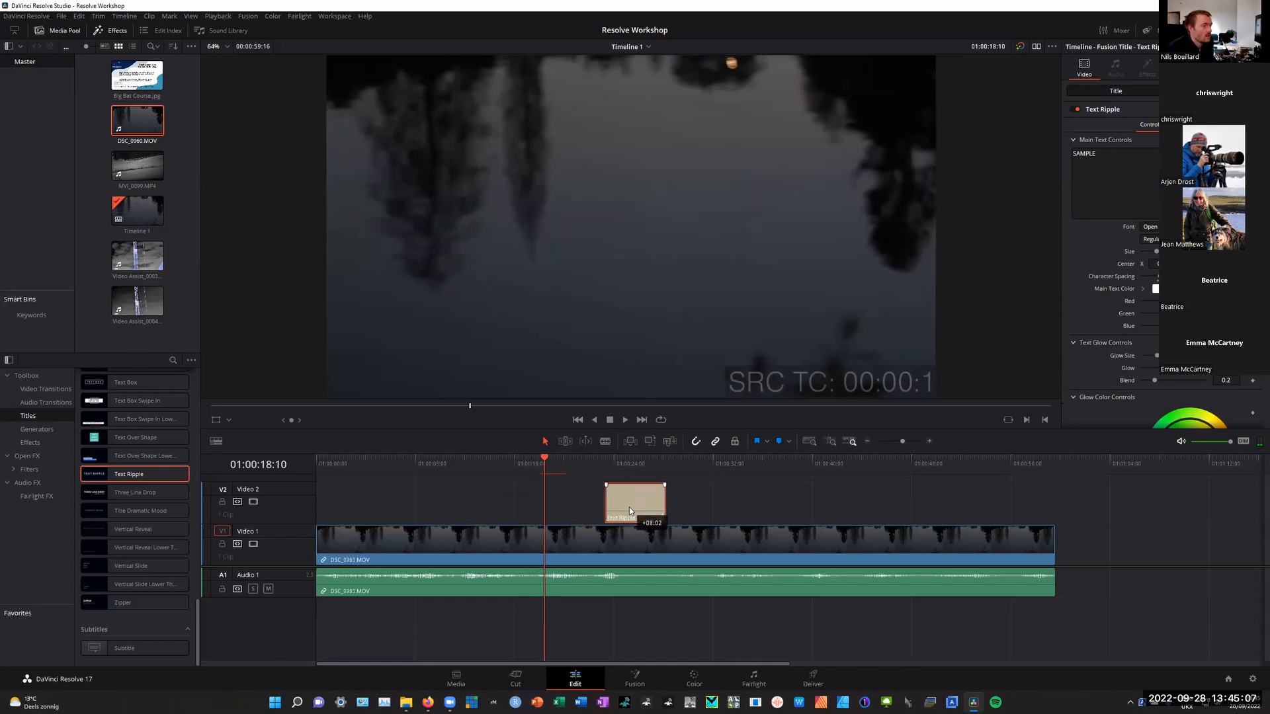
Add a Left Lower Third title to Video 2 after the Text Ripple title and park the playhead over it at 01:00:39:12
{"action": "scroll", "coordinate": [141, 463], "scroll_direction": "up", "scroll_amount": 10}
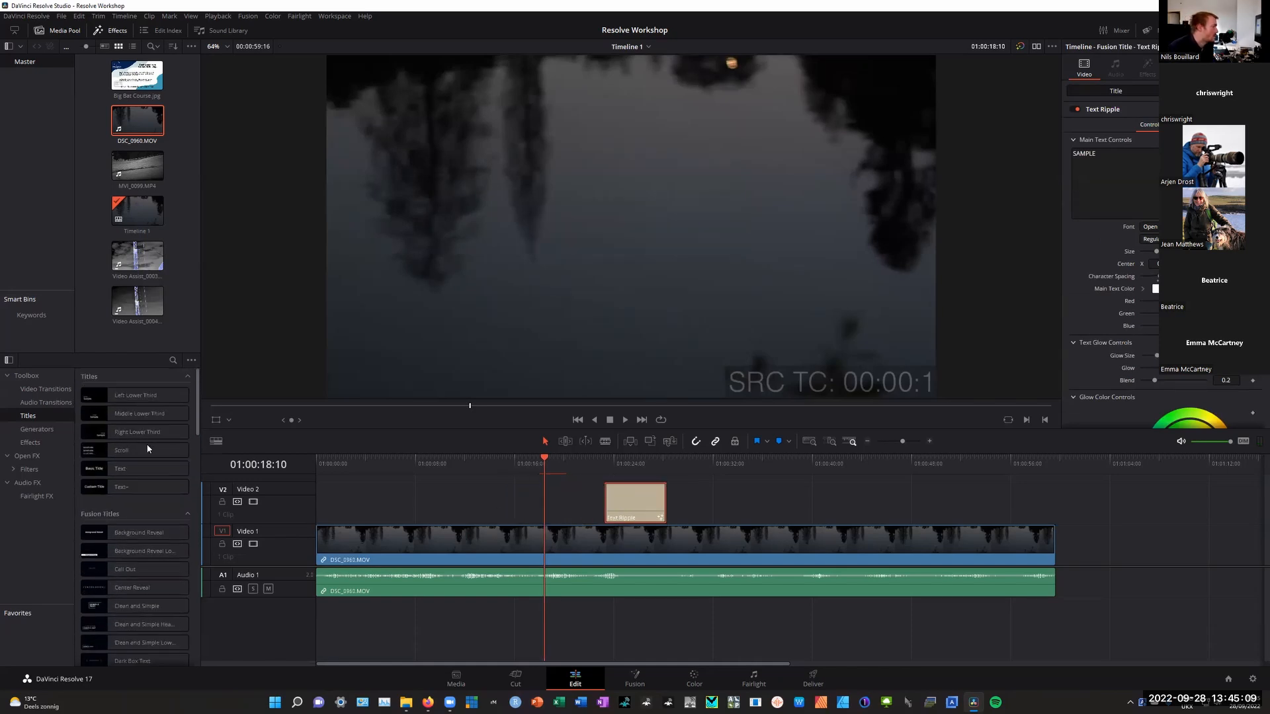
{"action": "left_click_drag", "start_coordinate": [135, 395], "coordinate": [805, 461]}
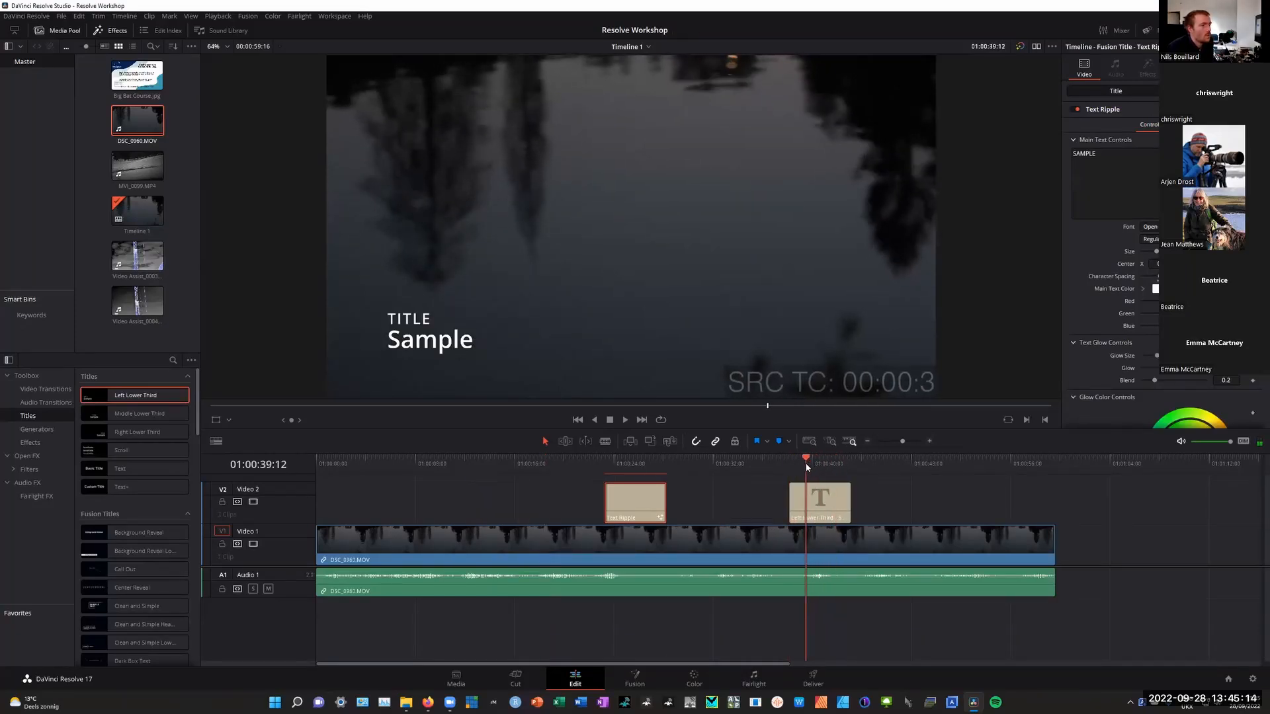
Change the first text line of the Left Lower Third title on Video 2 to "Video"
{"action": "left_click", "coordinate": [821, 506]}
{"action": "right_click", "coordinate": [820, 504]}
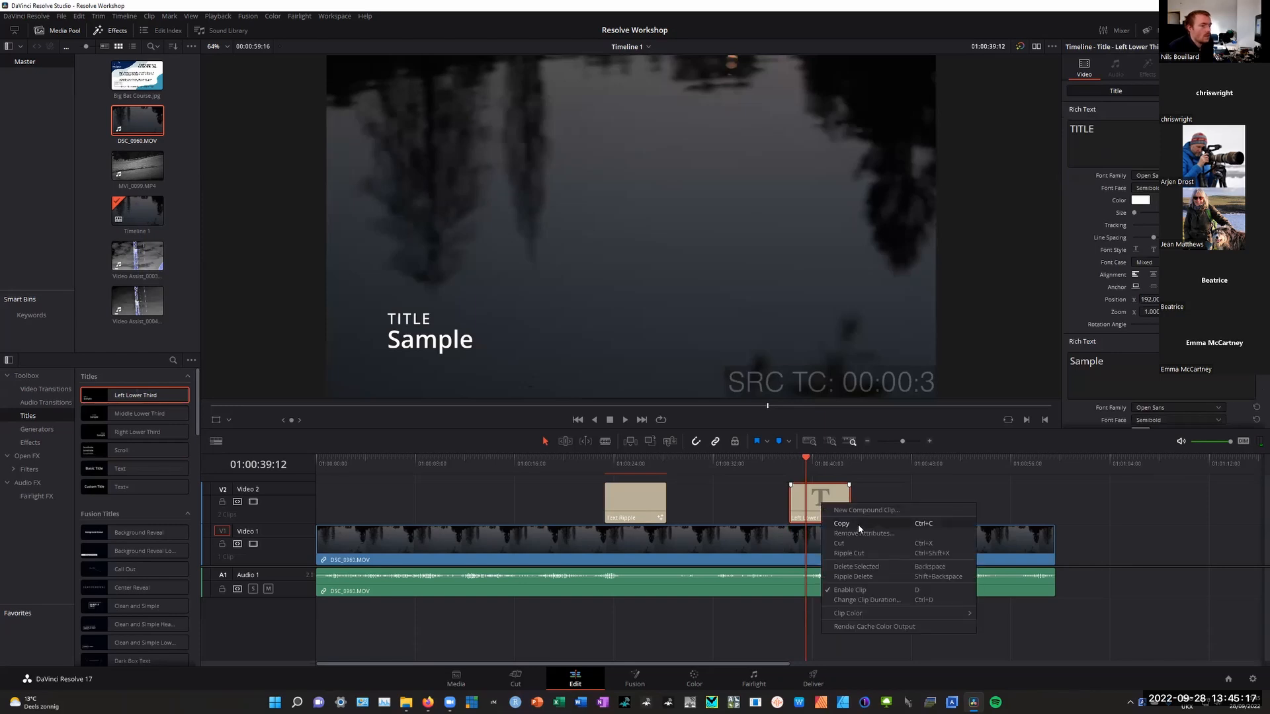
{"action": "left_click", "coordinate": [820, 499]}
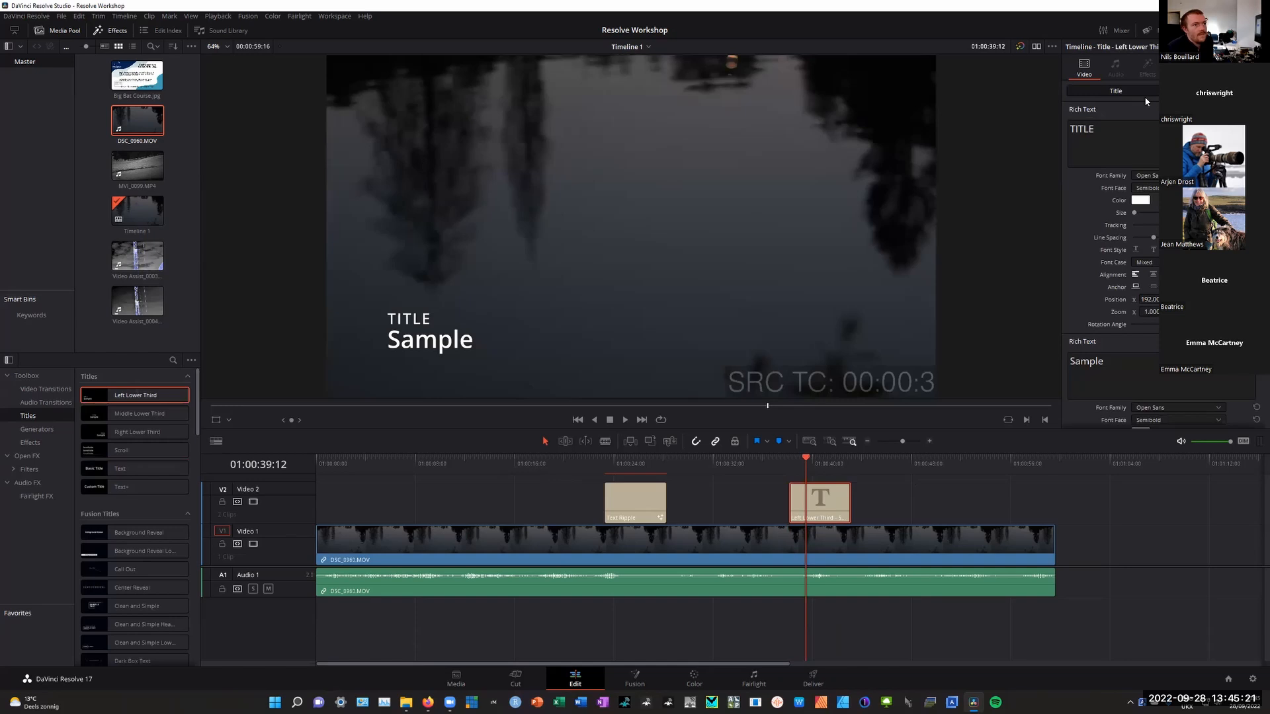
{"action": "left_click_drag", "start_coordinate": [1102, 154], "coordinate": [1059, 126]}
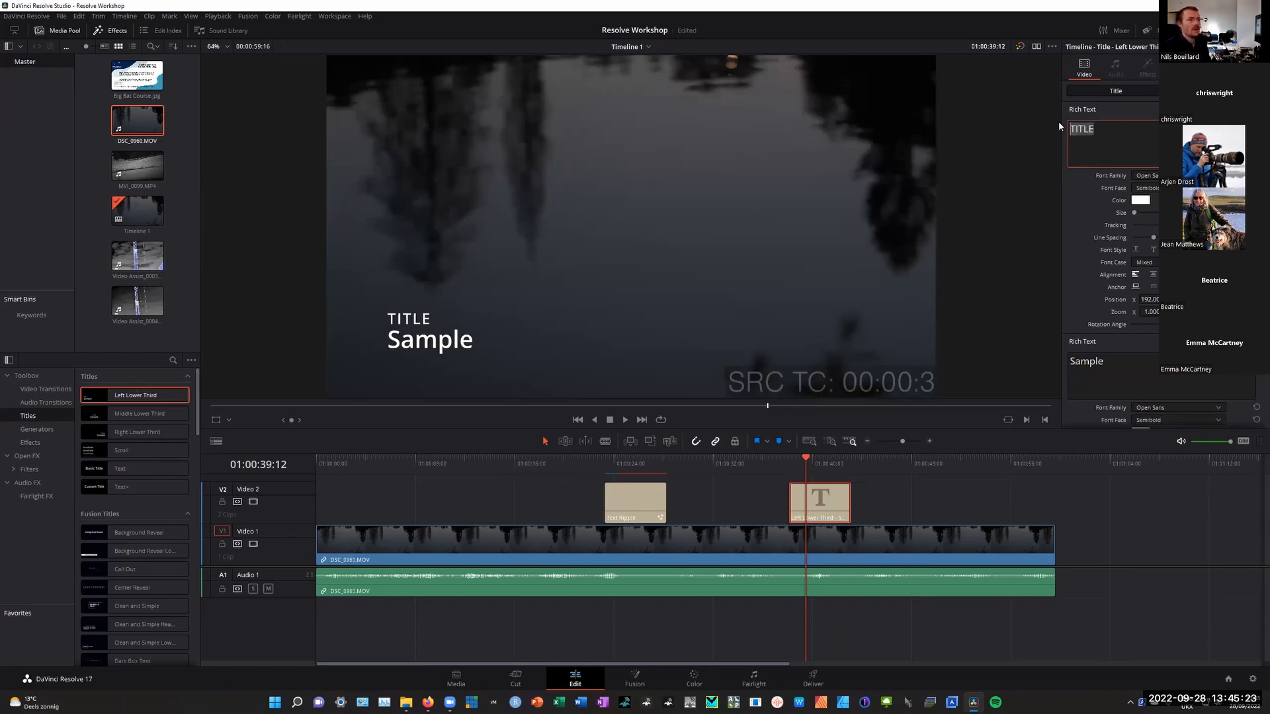
{"action": "type", "text": "Video"}
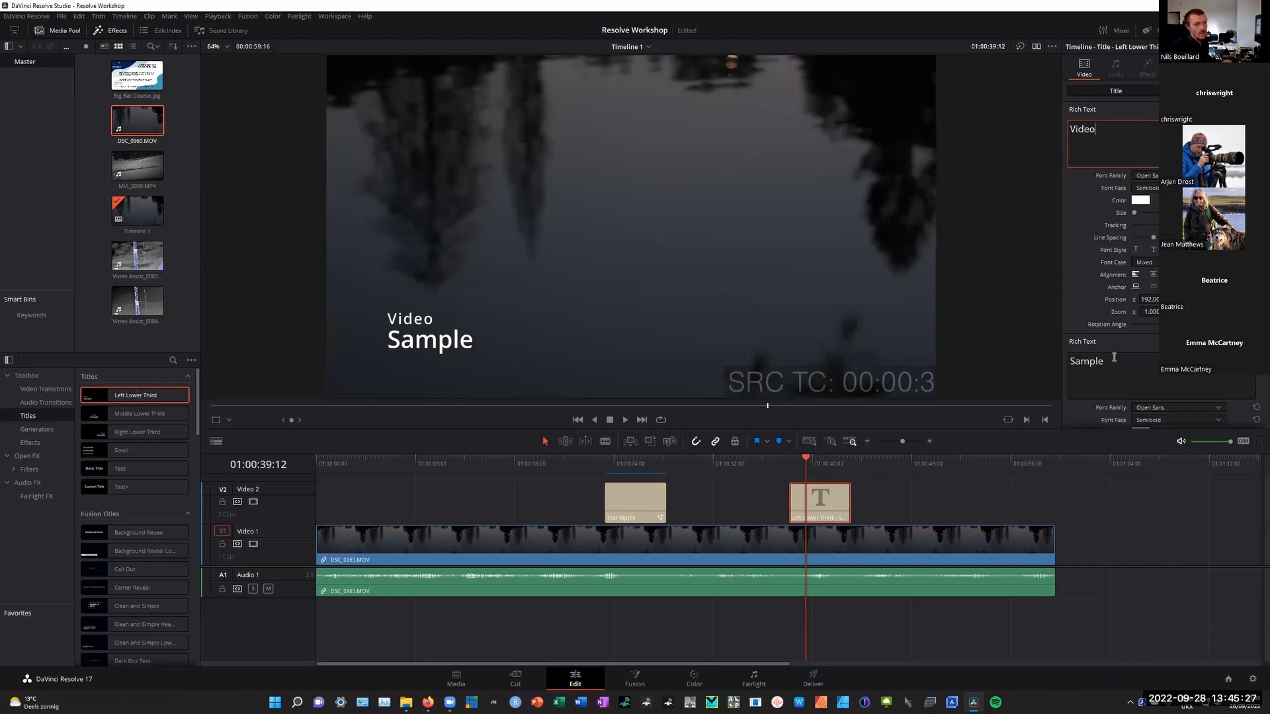
Set the Left Lower Third title's second text line to "Daubenton's Bat" and review its remaining style settings
{"action": "left_click_drag", "start_coordinate": [1114, 361], "coordinate": [1003, 350]}
{"action": "type", "text": "Daubent"}
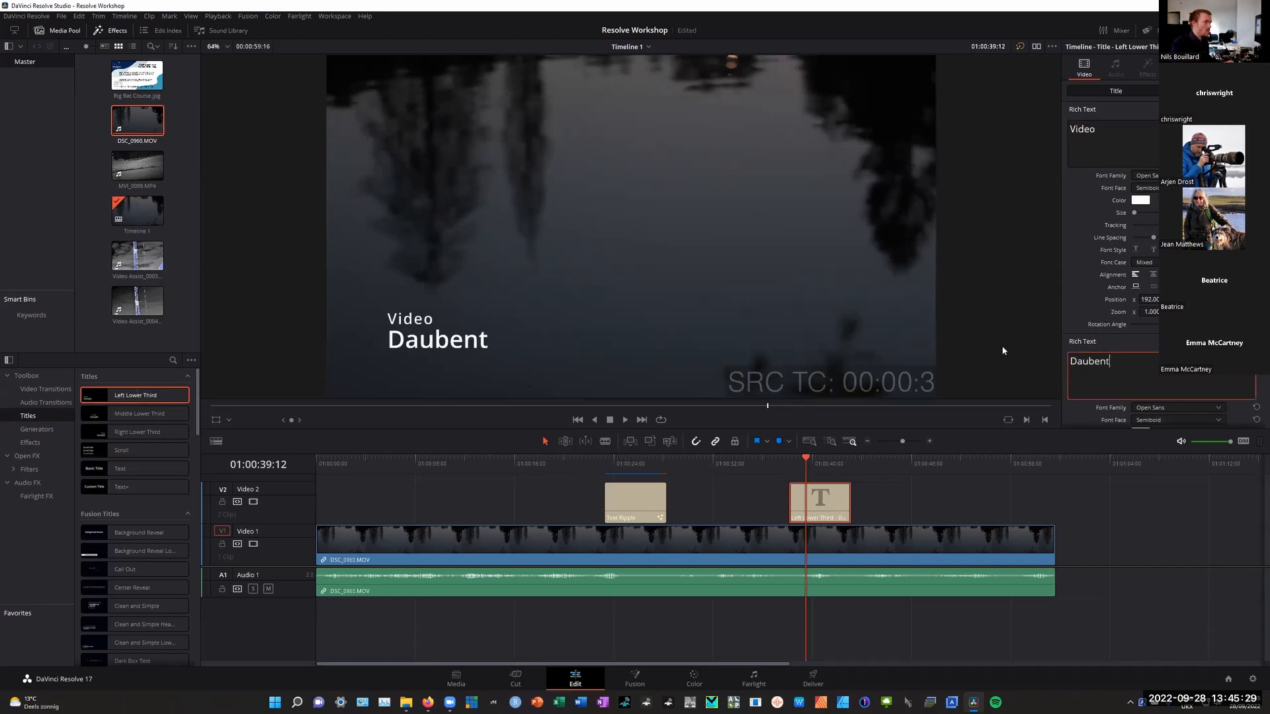
{"action": "type", "text": "on's BNa"}
{"action": "key", "text": "BackSpace"}
{"action": "key", "text": "BackSpace"}
{"action": "type", "text": "at"}
{"action": "left_click", "coordinate": [1140, 233]}
{"action": "scroll", "coordinate": [1140, 233], "scroll_direction": "down", "scroll_amount": 3}
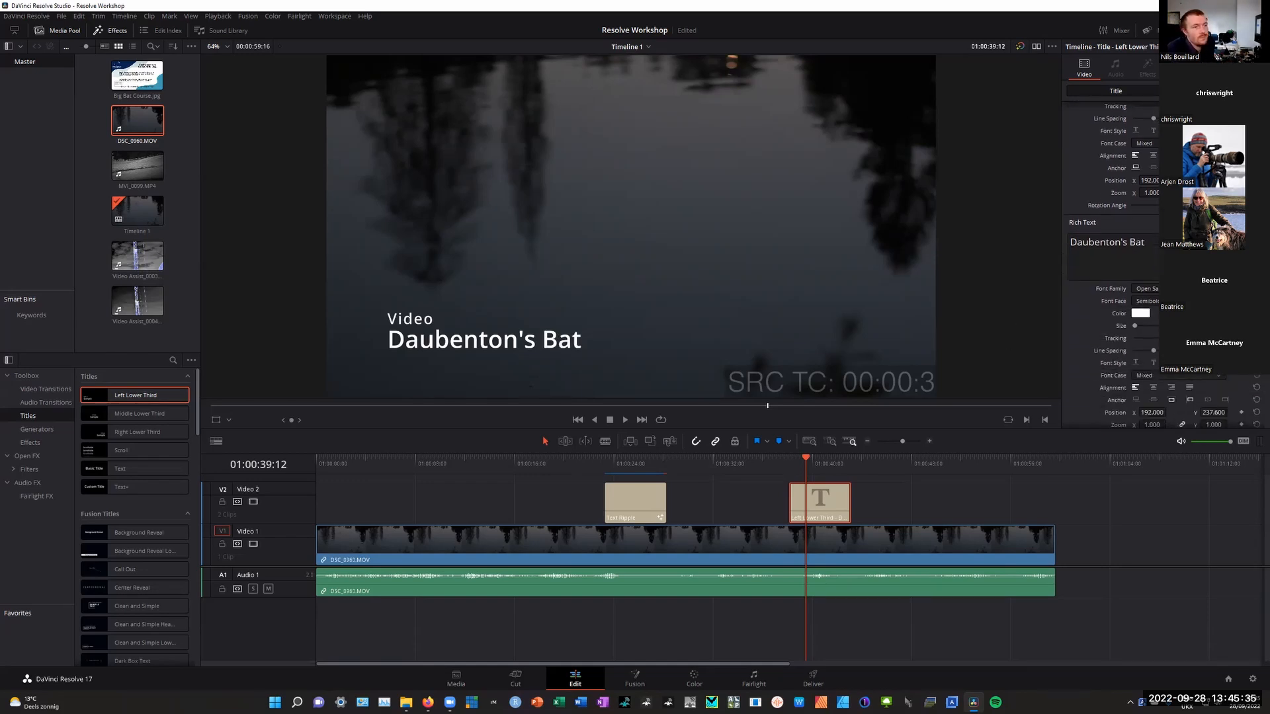
{"action": "scroll", "coordinate": [1114, 264], "scroll_direction": "down", "scroll_amount": 3}
{"action": "scroll", "coordinate": [1114, 265], "scroll_direction": "down", "scroll_amount": 1}
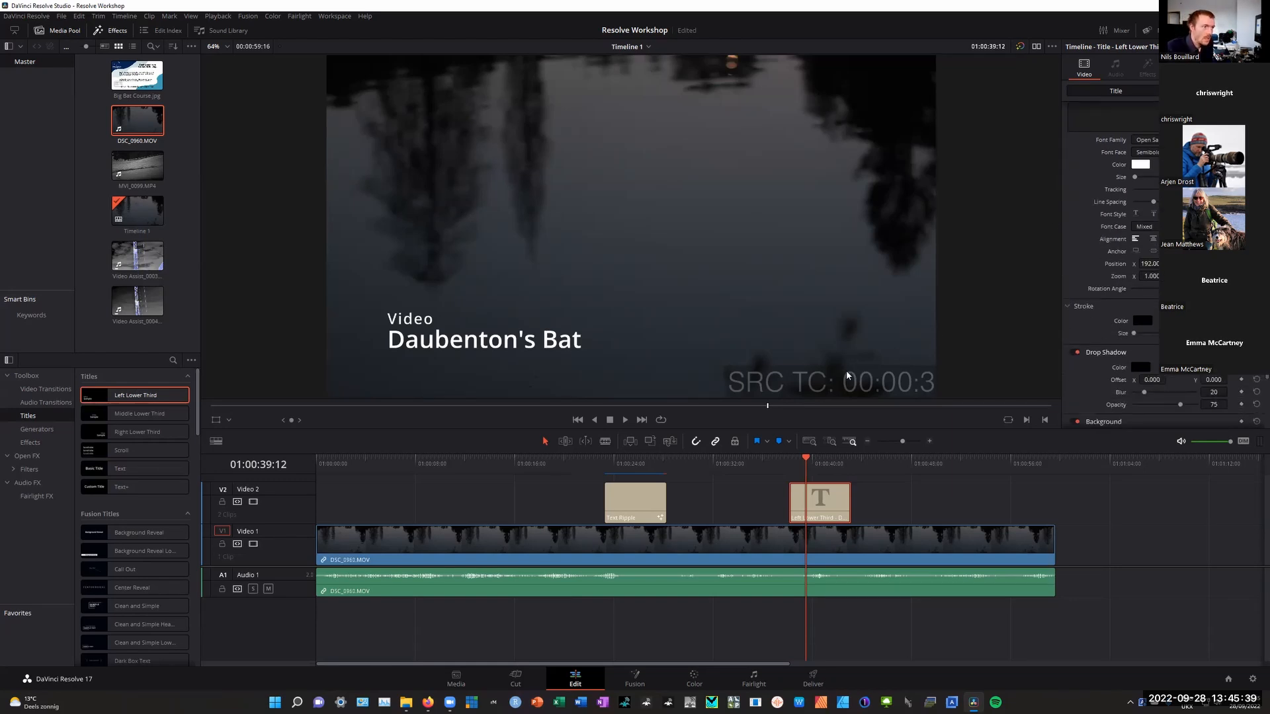
Delete the Text Ripple title from Video 2 and park the playhead at 01:00:35:19
{"action": "left_click", "coordinate": [651, 492]}
{"action": "left_click_drag", "start_coordinate": [803, 457], "coordinate": [759, 457]}
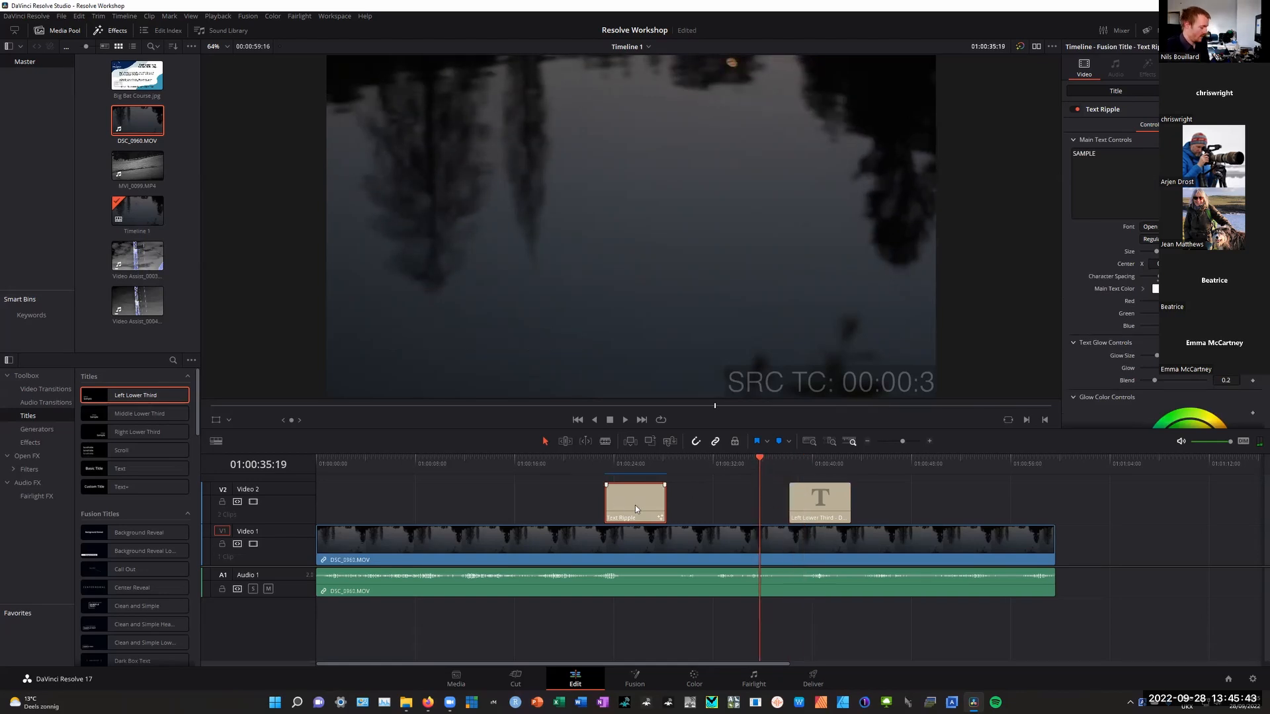
{"action": "key", "text": "Delete"}
Try dropping the Left Lower Third title onto Video 1 and moving it back to Video 2, and undo both moves
{"action": "left_click_drag", "start_coordinate": [758, 497], "coordinate": [778, 551]}
{"action": "left_click_drag", "start_coordinate": [694, 463], "coordinate": [736, 490]}
{"action": "left_click_drag", "start_coordinate": [761, 551], "coordinate": [823, 504]}
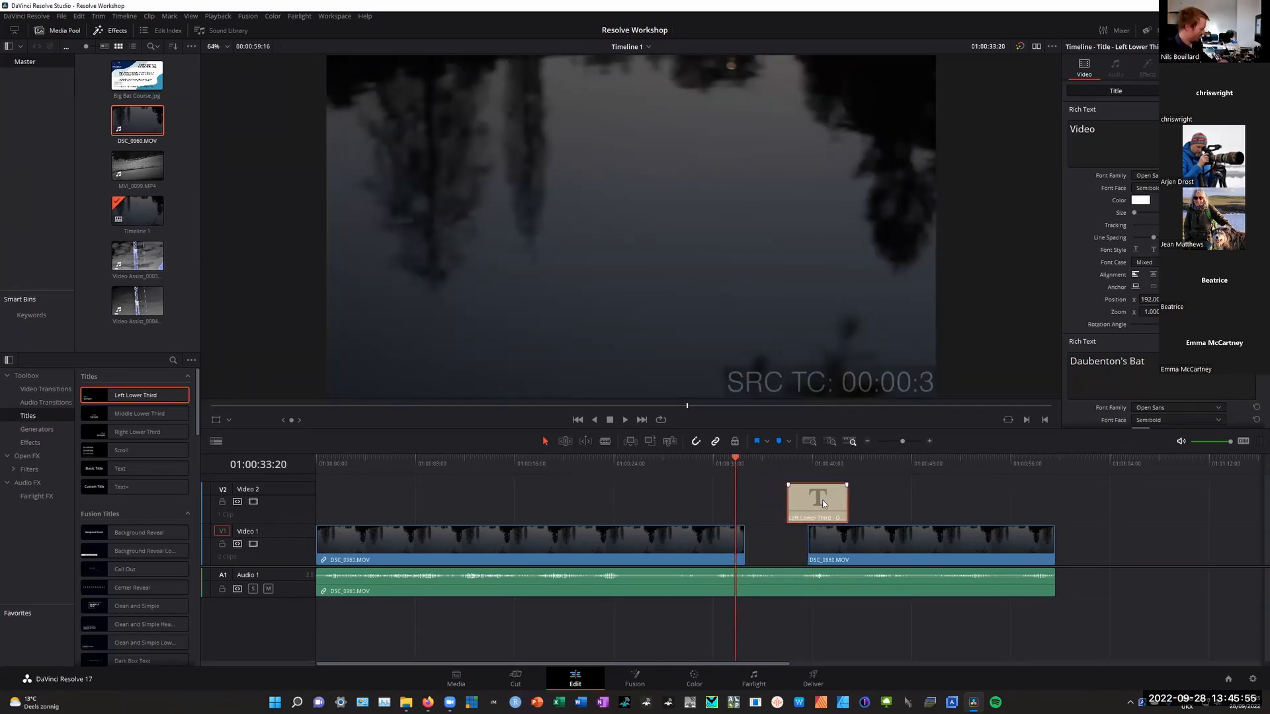
{"action": "key", "text": "ctrl+z"}
{"action": "key", "text": "ctrl+z"}
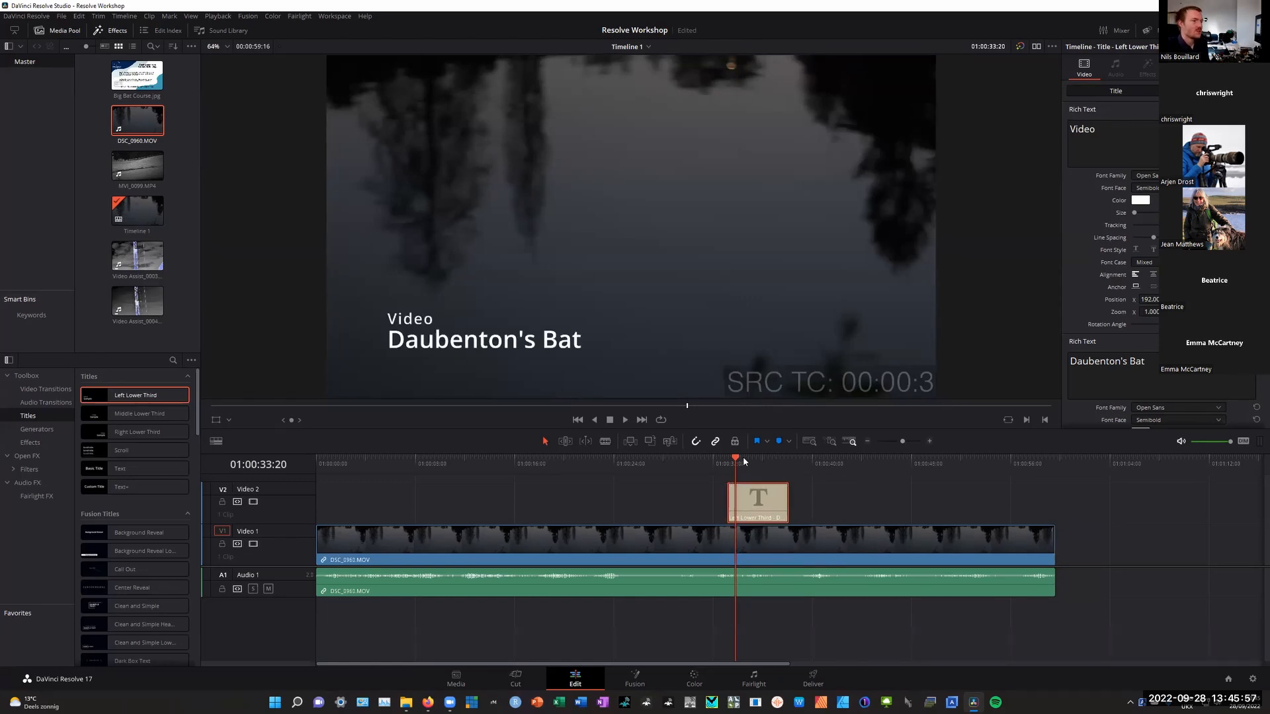
Place a Fade On title on Video 2 after the Left Lower Third title and look at its text settings
{"action": "mouse_move", "coordinate": [735, 459]}
{"action": "left_mouse_down"}
{"action": "mouse_move", "coordinate": [714, 466]}
{"action": "mouse_move", "coordinate": [799, 467]}
{"action": "mouse_move", "coordinate": [743, 469]}
{"action": "mouse_move", "coordinate": [737, 482]}
{"action": "left_mouse_up"}
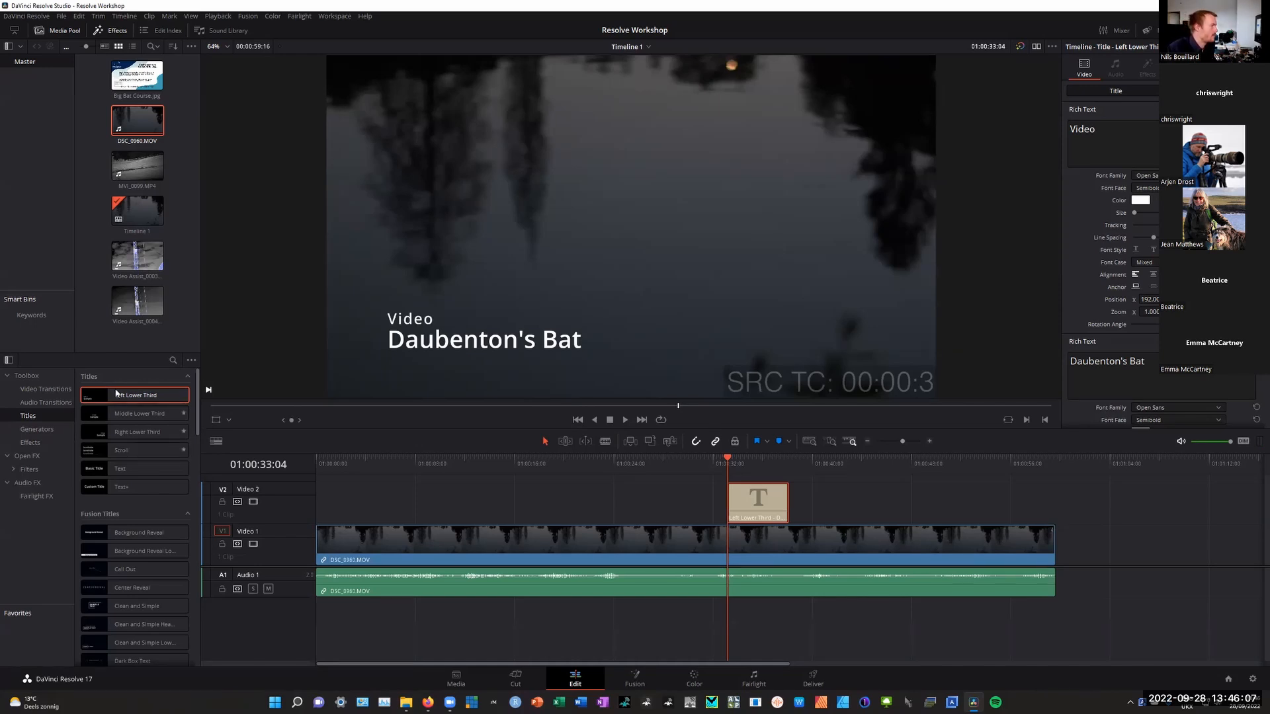
{"action": "left_click", "coordinate": [114, 33]}
{"action": "left_click", "coordinate": [113, 33]}
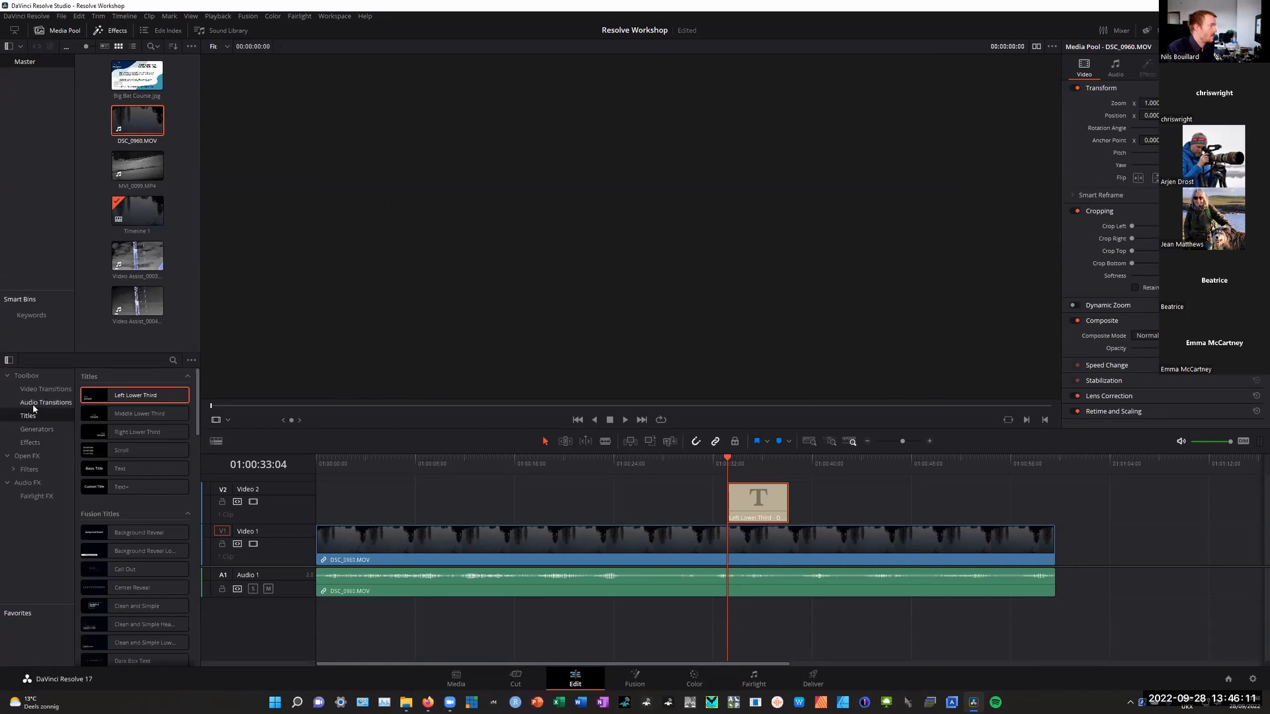
{"action": "scroll", "coordinate": [167, 488], "scroll_direction": "down", "scroll_amount": 8}
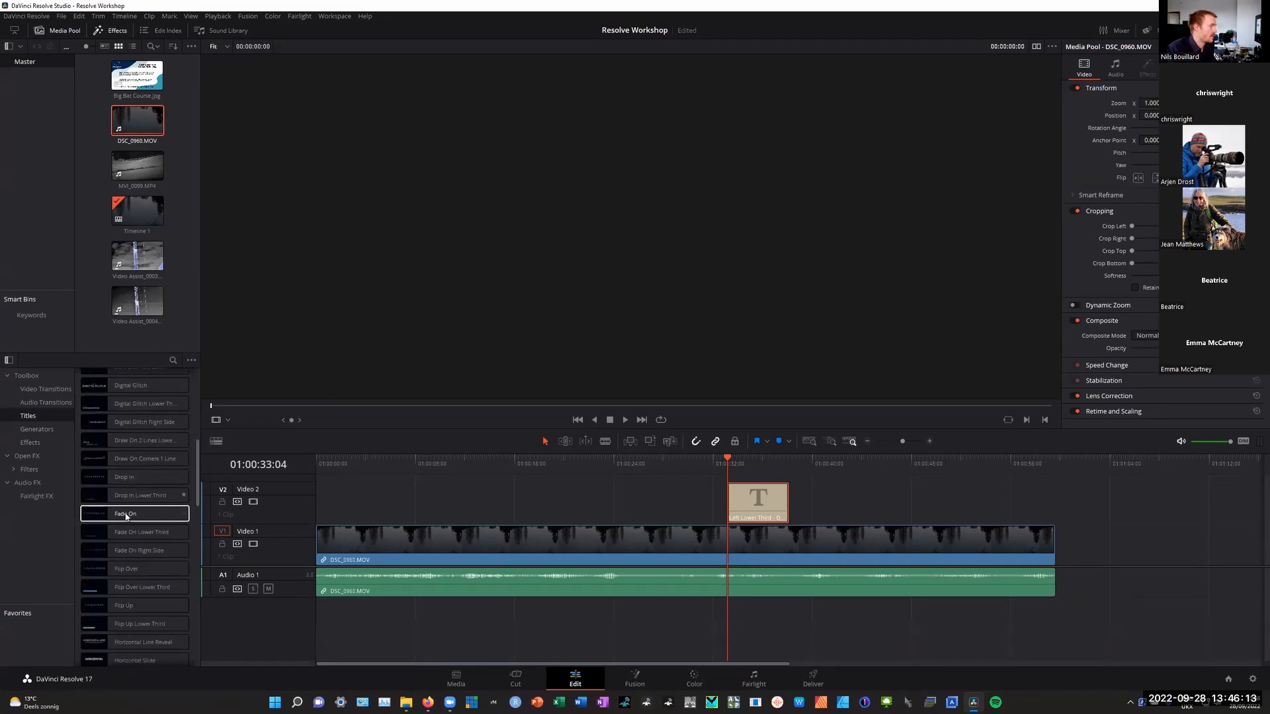
{"action": "left_click_drag", "start_coordinate": [129, 514], "coordinate": [886, 510]}
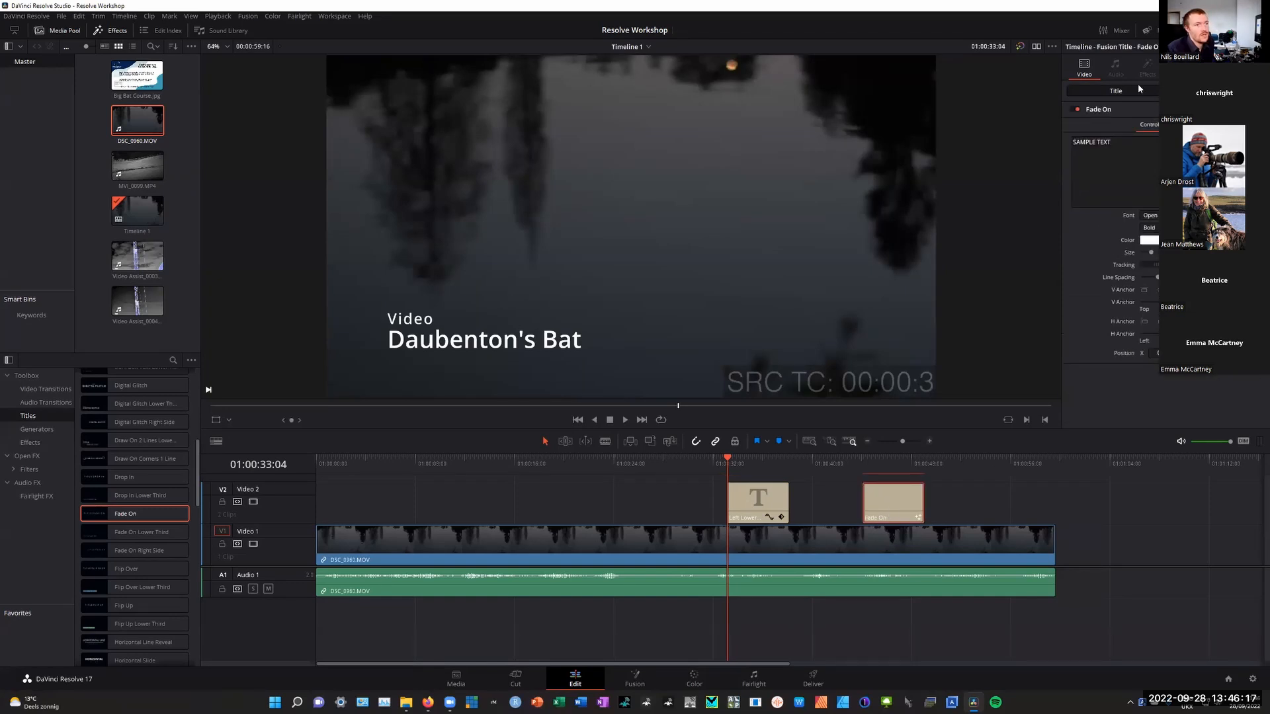
{"action": "left_click_drag", "start_coordinate": [1151, 145], "coordinate": [944, 128]}
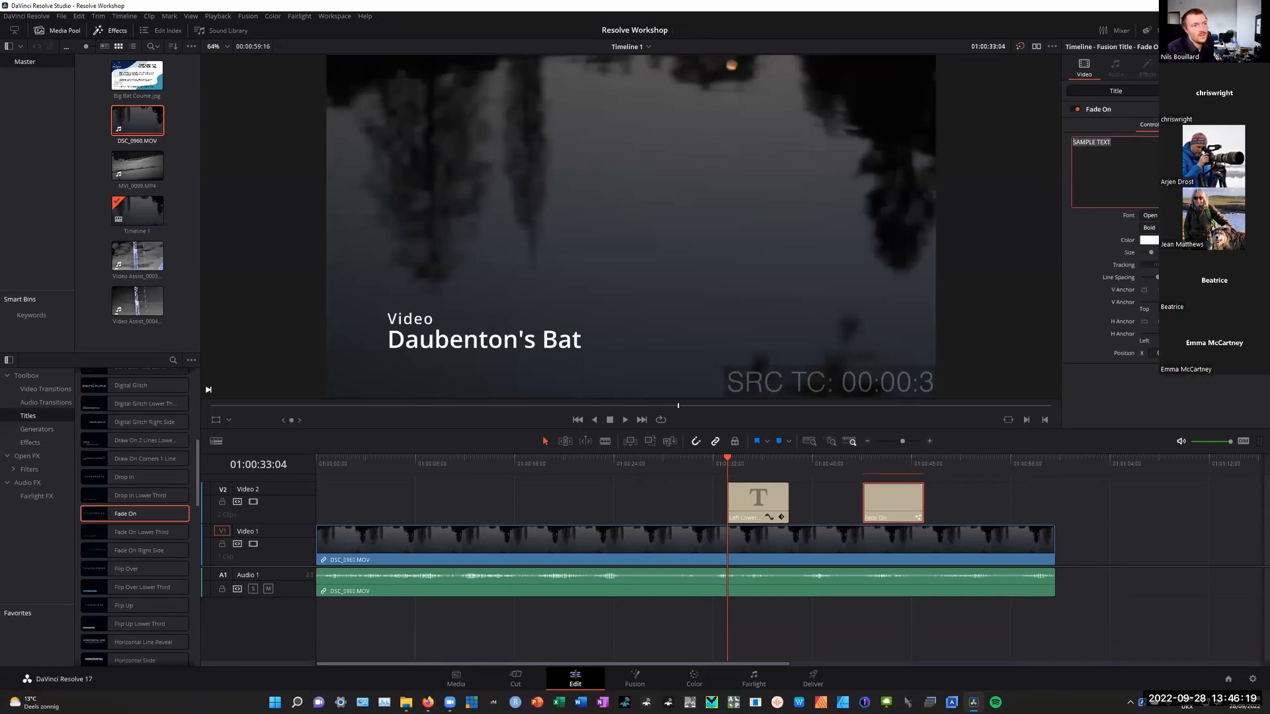
{"action": "left_click", "coordinate": [1210, 91]}
{"action": "left_click", "coordinate": [1116, 90]}
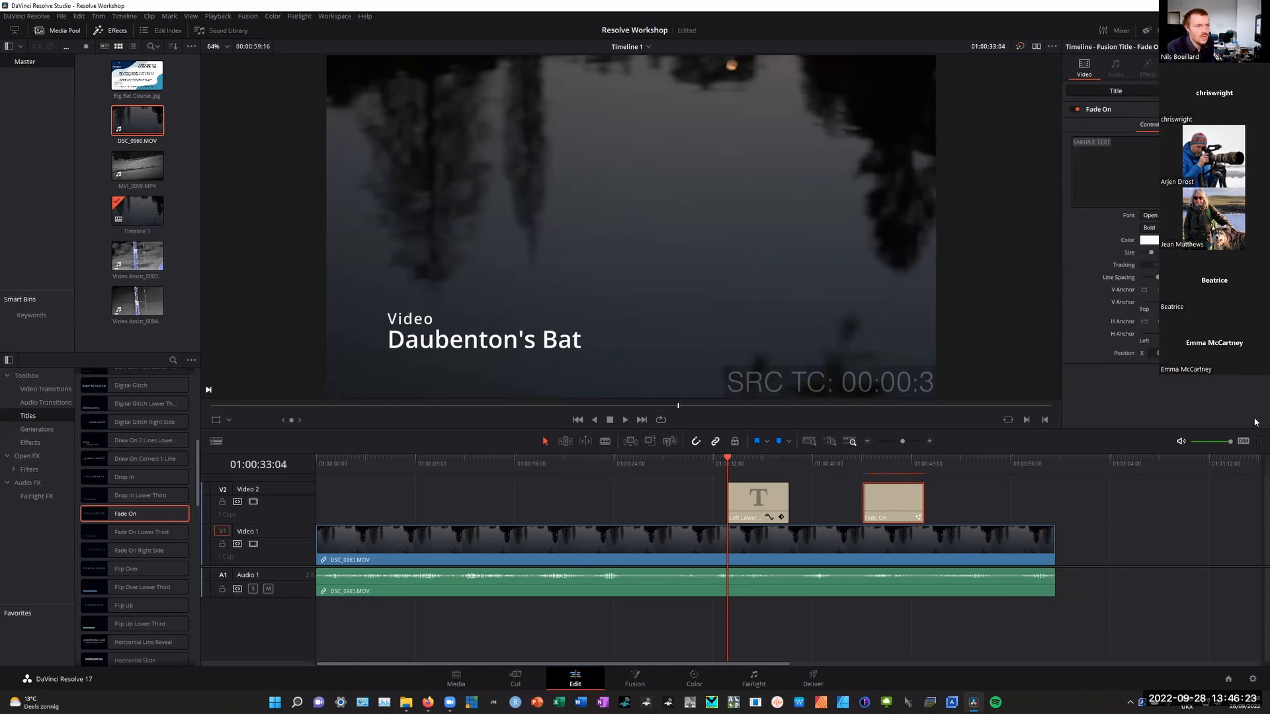
Try trimming the end of the Left Lower Third title, first shortening it slightly and extending it past its original length
{"action": "left_click", "coordinate": [754, 505]}
{"action": "mouse_move", "coordinate": [787, 505]}
{"action": "left_mouse_down"}
{"action": "mouse_move", "coordinate": [833, 506]}
{"action": "mouse_move", "coordinate": [780, 500]}
{"action": "left_mouse_up"}
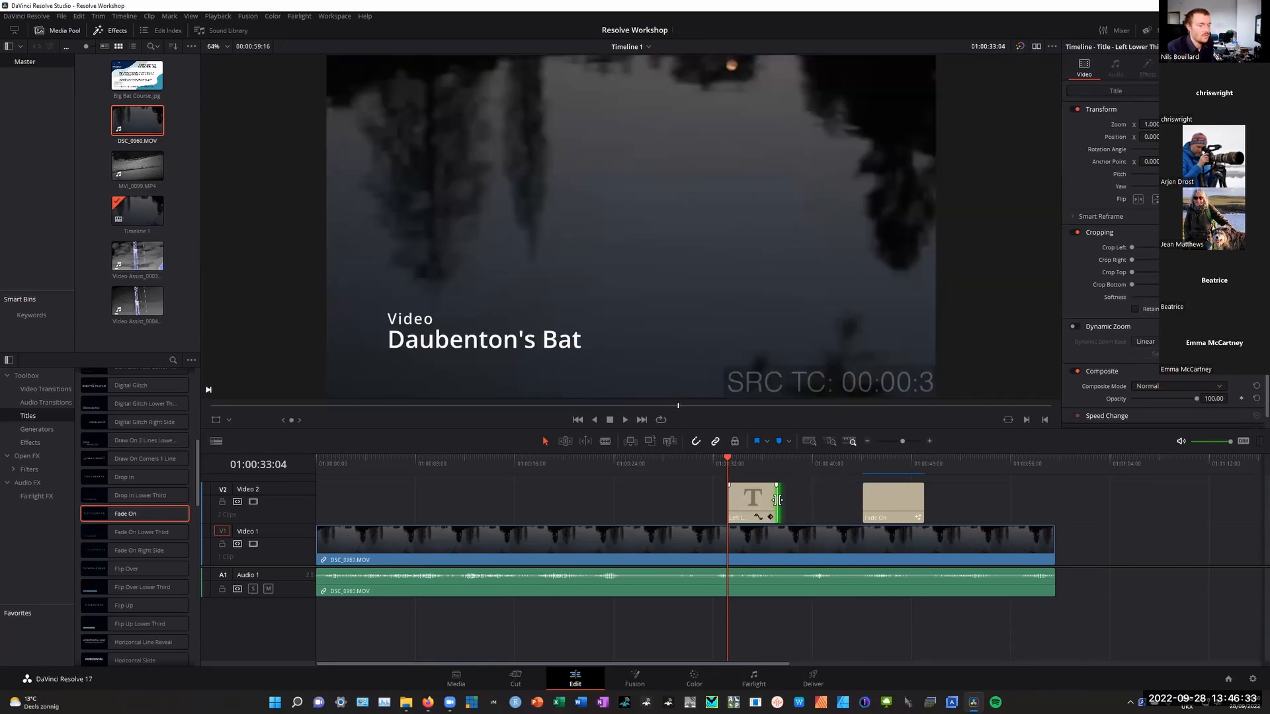
{"action": "left_click_drag", "start_coordinate": [781, 500], "coordinate": [813, 510]}
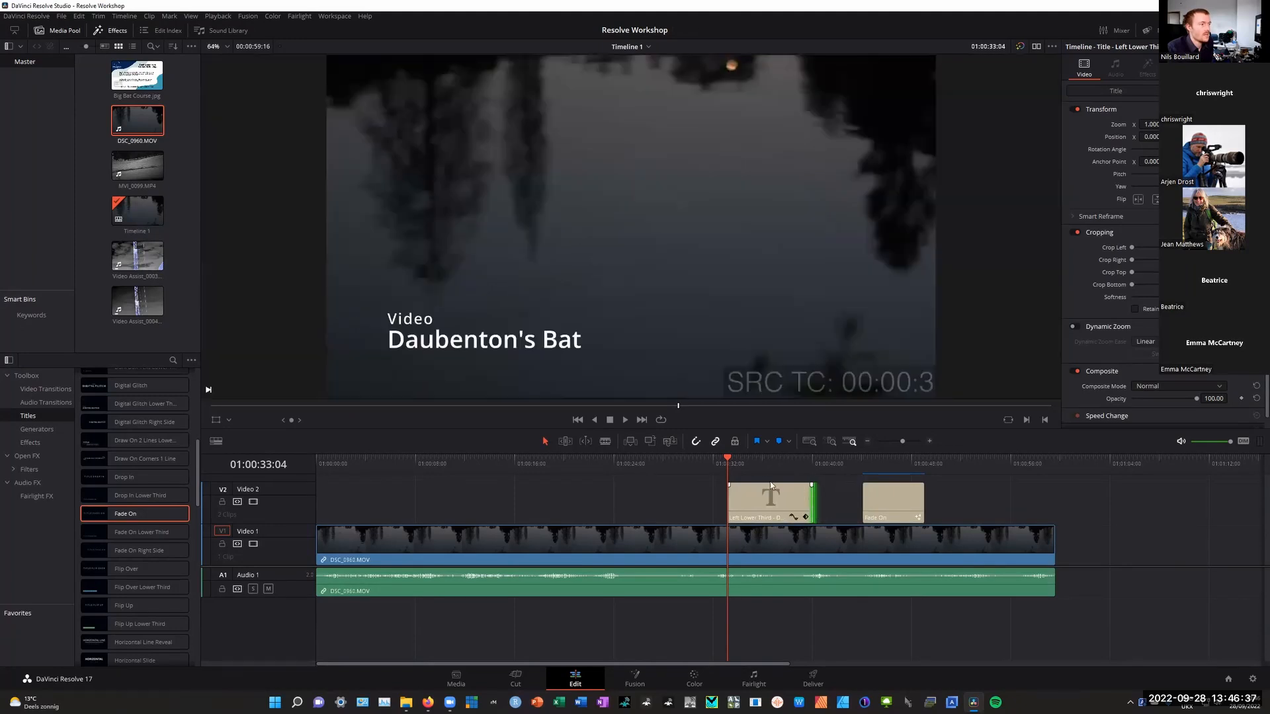
{"action": "left_click_drag", "start_coordinate": [730, 461], "coordinate": [789, 500]}
{"action": "left_click", "coordinate": [806, 500]}
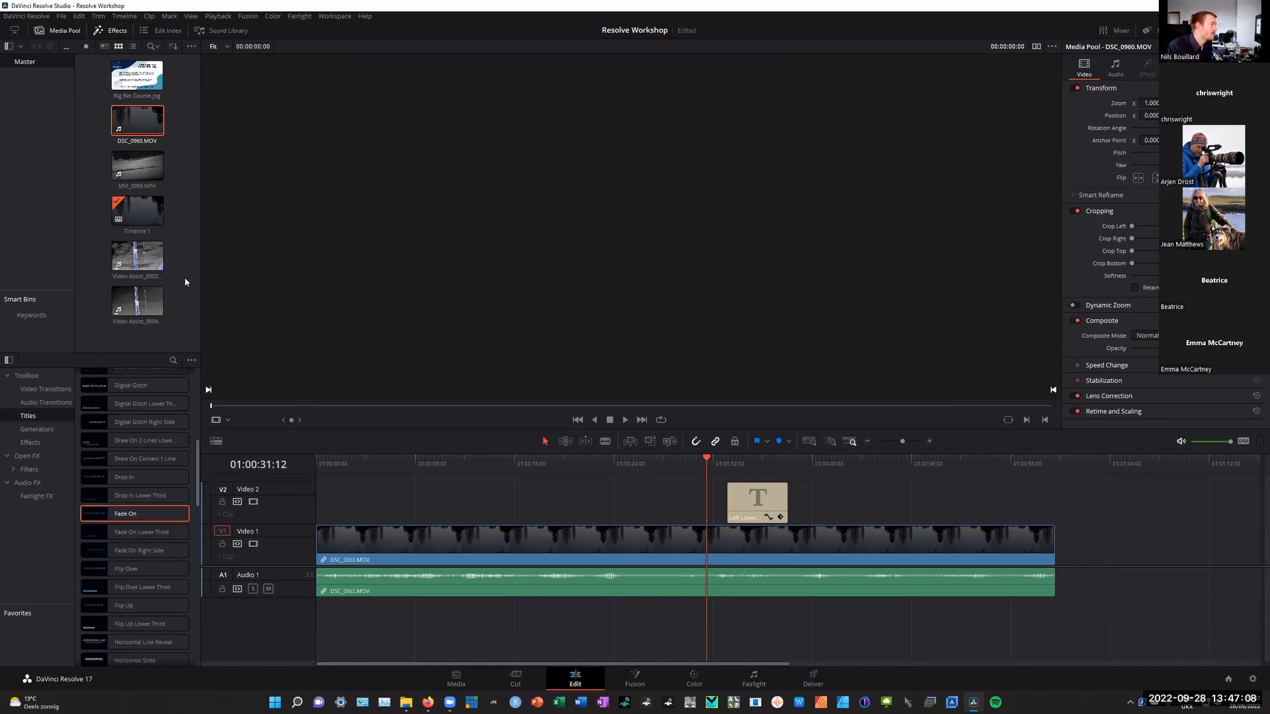
{"action": "mouse_move", "coordinate": [200, 347]}
{"action": "left_mouse_down"}
{"action": "mouse_move", "coordinate": [287, 344]}
{"action": "mouse_move", "coordinate": [200, 345]}
{"action": "left_mouse_up"}
{"action": "left_click", "coordinate": [131, 63]}
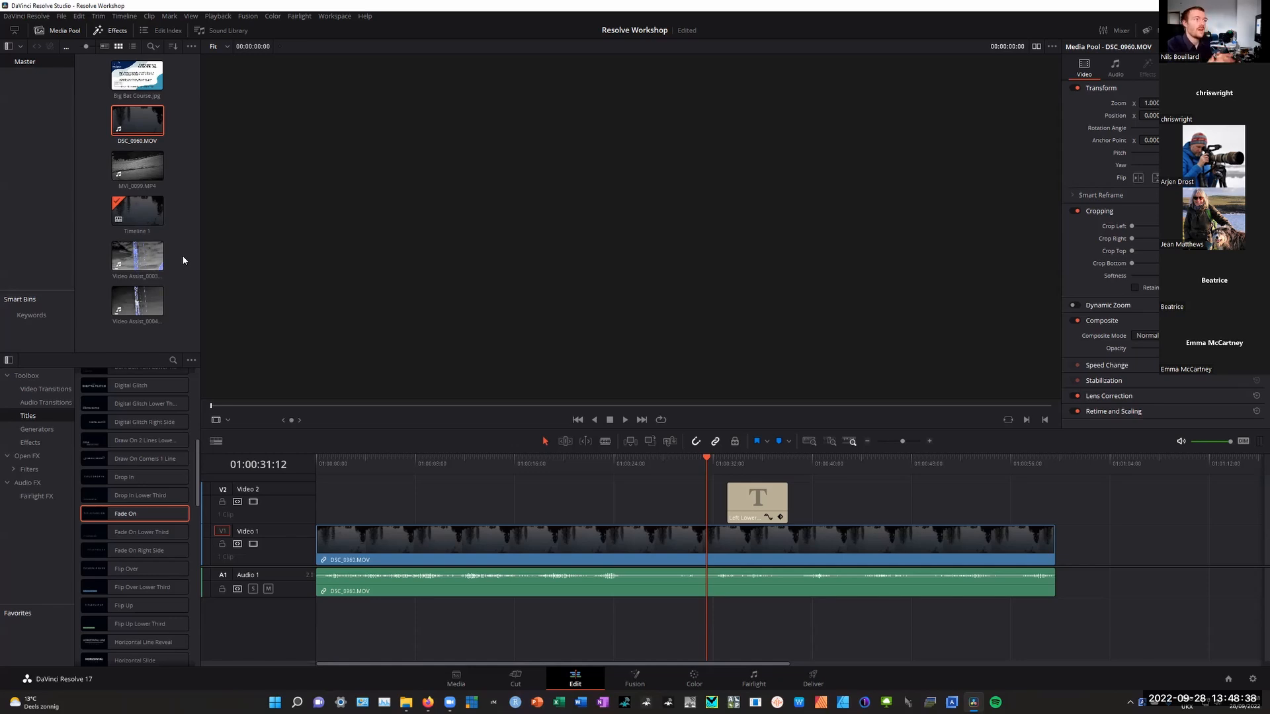
{"action": "double_click", "coordinate": [130, 75]}
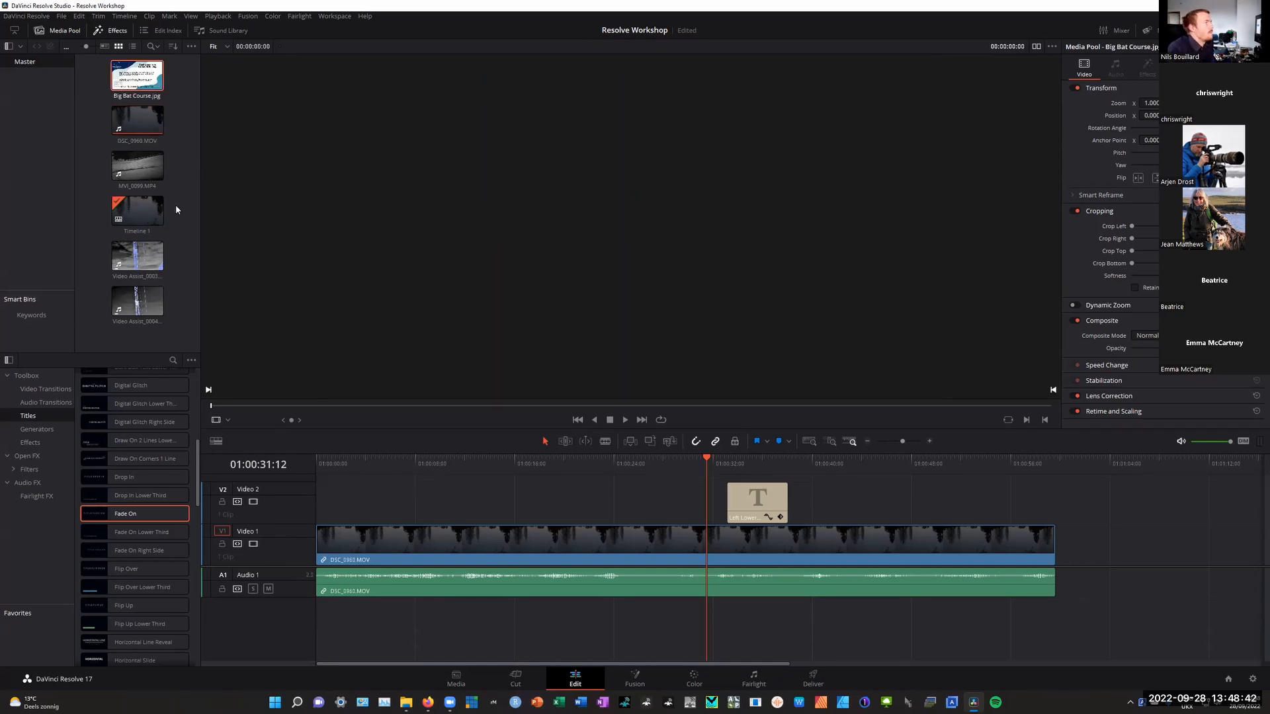
{"action": "left_click", "coordinate": [186, 211]}
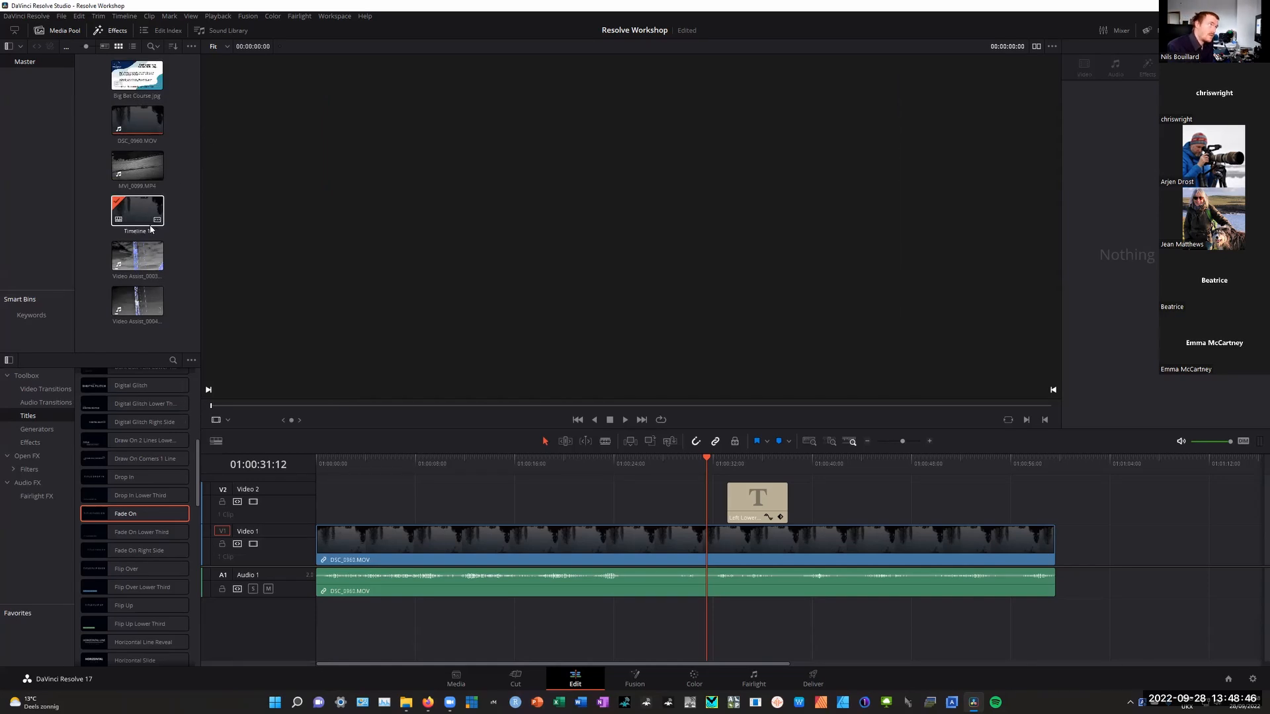
Place MVI_0099.MP4 directly after the DSC_0960.MOV clip on Timeline 1 and delete it from the timeline again
{"action": "left_click_drag", "start_coordinate": [145, 172], "coordinate": [1057, 582]}
{"action": "left_click", "coordinate": [1037, 464]}
{"action": "mouse_move", "coordinate": [1012, 463]}
{"action": "left_mouse_down"}
{"action": "mouse_move", "coordinate": [1103, 463]}
{"action": "mouse_move", "coordinate": [1012, 466]}
{"action": "left_mouse_up"}
{"action": "left_click", "coordinate": [1100, 553]}
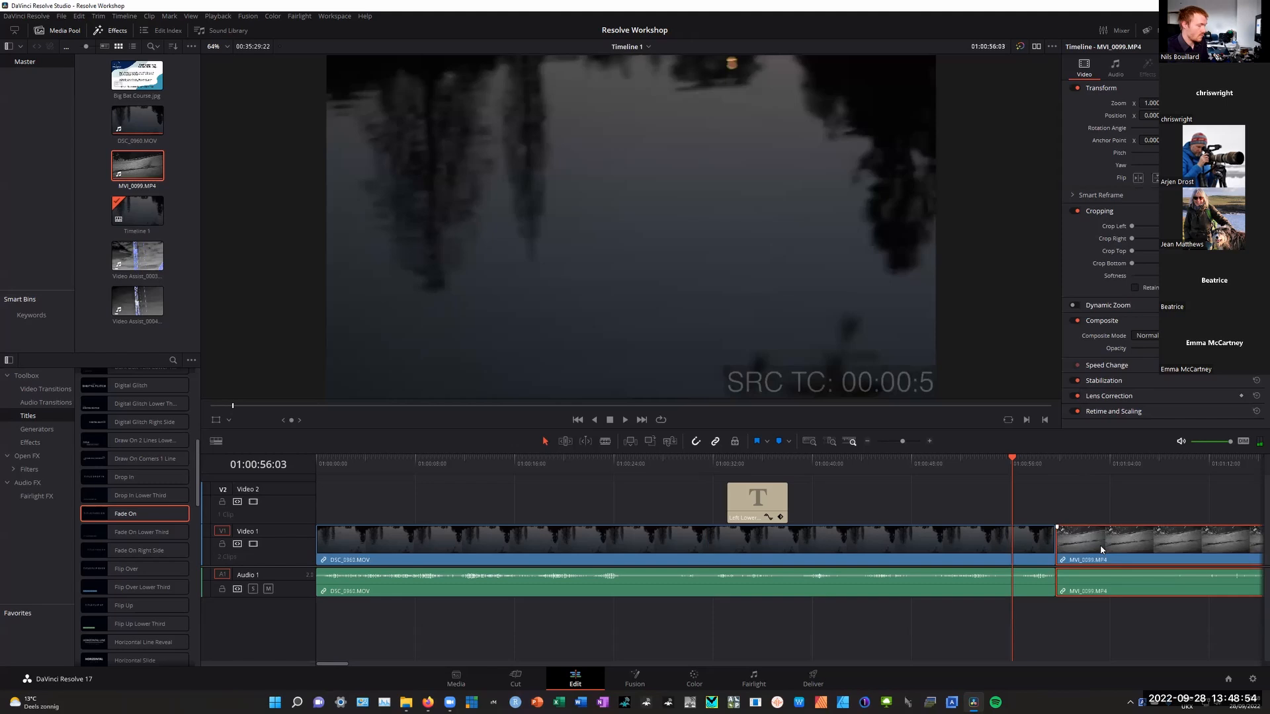
{"action": "key", "text": "Delete"}
Place the Big Bat Course.jpg still on Video 1 directly after DSC_0960.MOV and scrub across it to 01:01:03:05
{"action": "left_click", "coordinate": [957, 548]}
{"action": "left_click_drag", "start_coordinate": [137, 75], "coordinate": [1065, 571]}
{"action": "left_click_drag", "start_coordinate": [1012, 463], "coordinate": [1070, 466]}
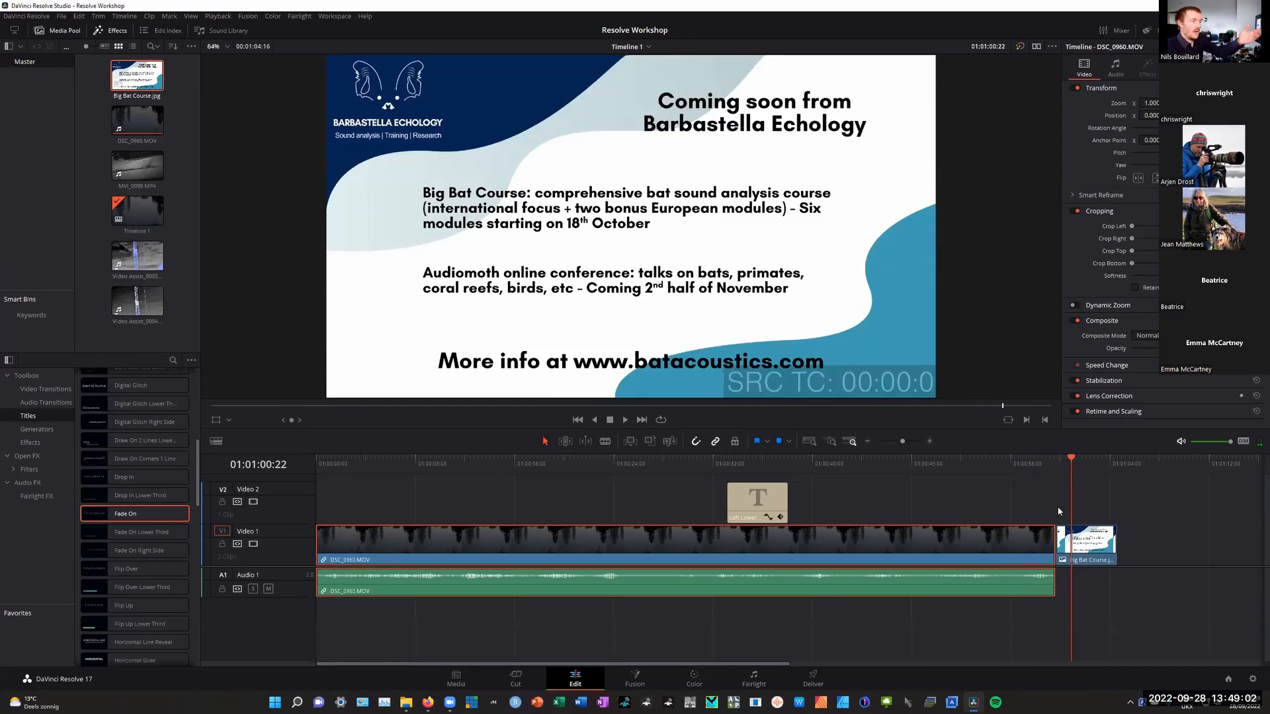
{"action": "left_click", "coordinate": [1097, 549]}
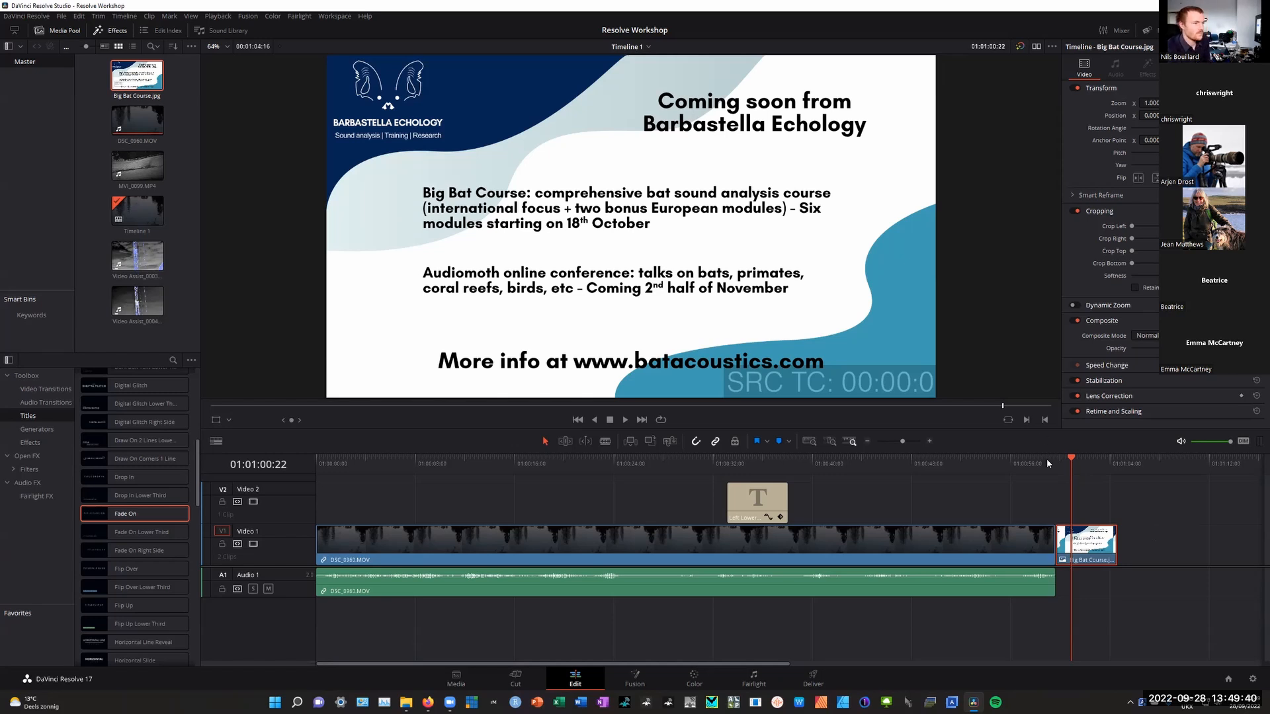
{"action": "left_click_drag", "start_coordinate": [1069, 454], "coordinate": [1051, 451]}
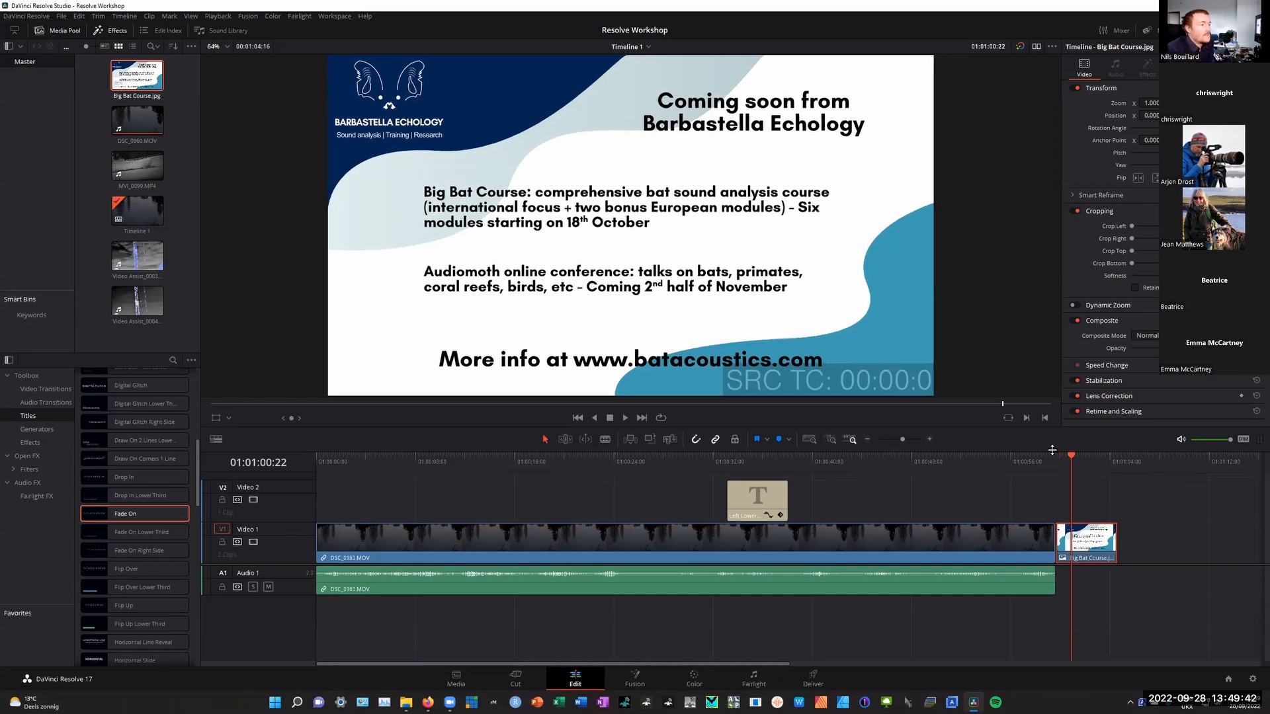
{"action": "left_click_drag", "start_coordinate": [1051, 467], "coordinate": [1100, 467]}
Move the Big Bat Course.jpg still to Video 2 ahead of the Left Lower Third title and scrub across it to 01:00:27:06
{"action": "left_click_drag", "start_coordinate": [1082, 558], "coordinate": [634, 518]}
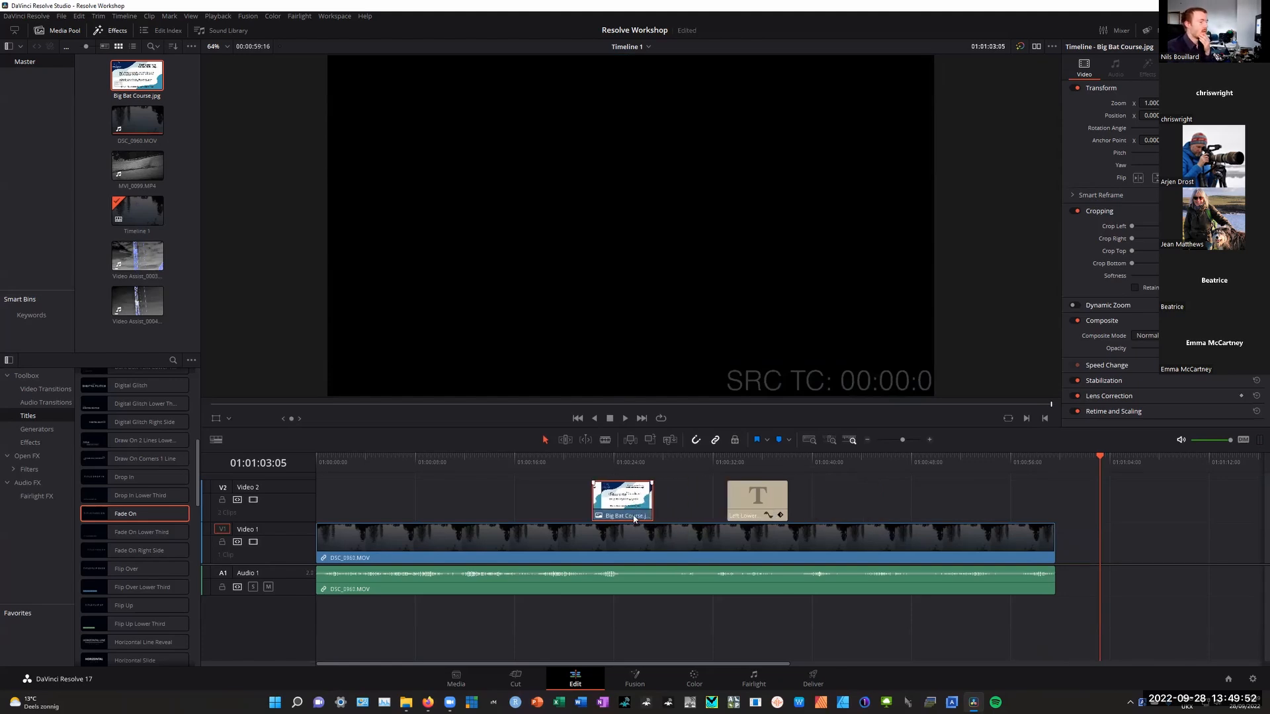
{"action": "left_click", "coordinate": [581, 463]}
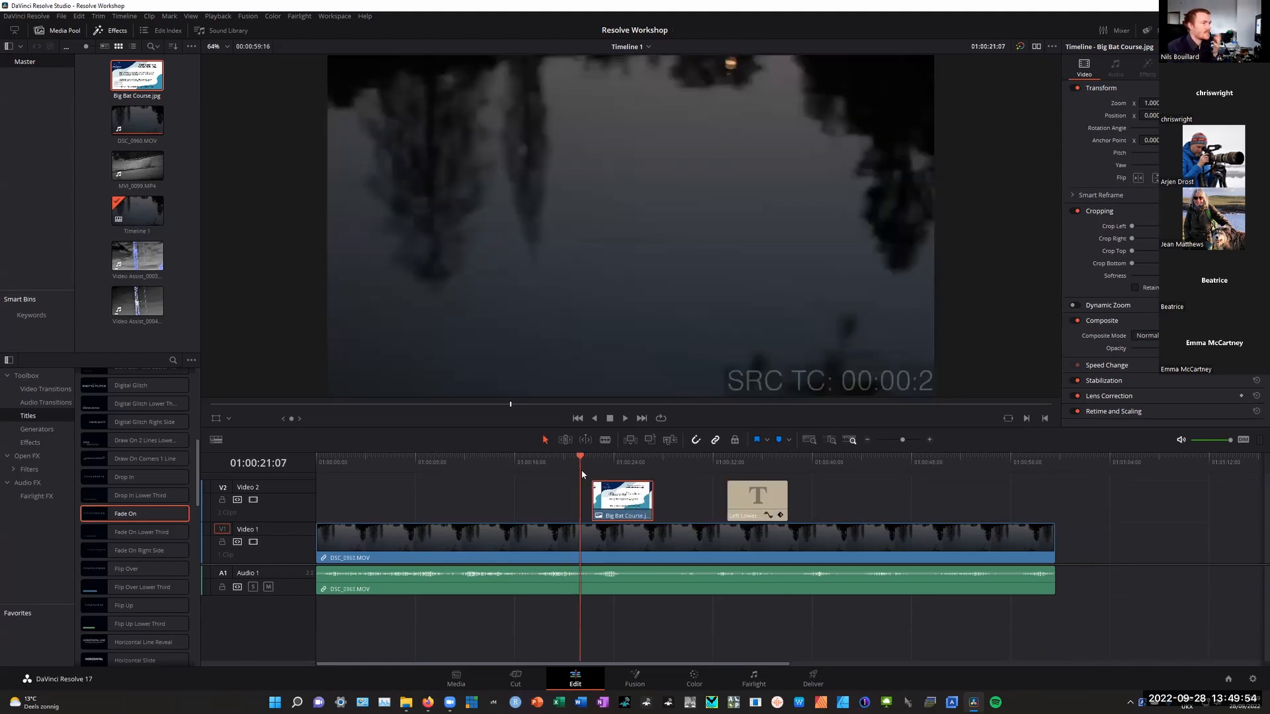
{"action": "left_click_drag", "start_coordinate": [582, 459], "coordinate": [662, 526]}
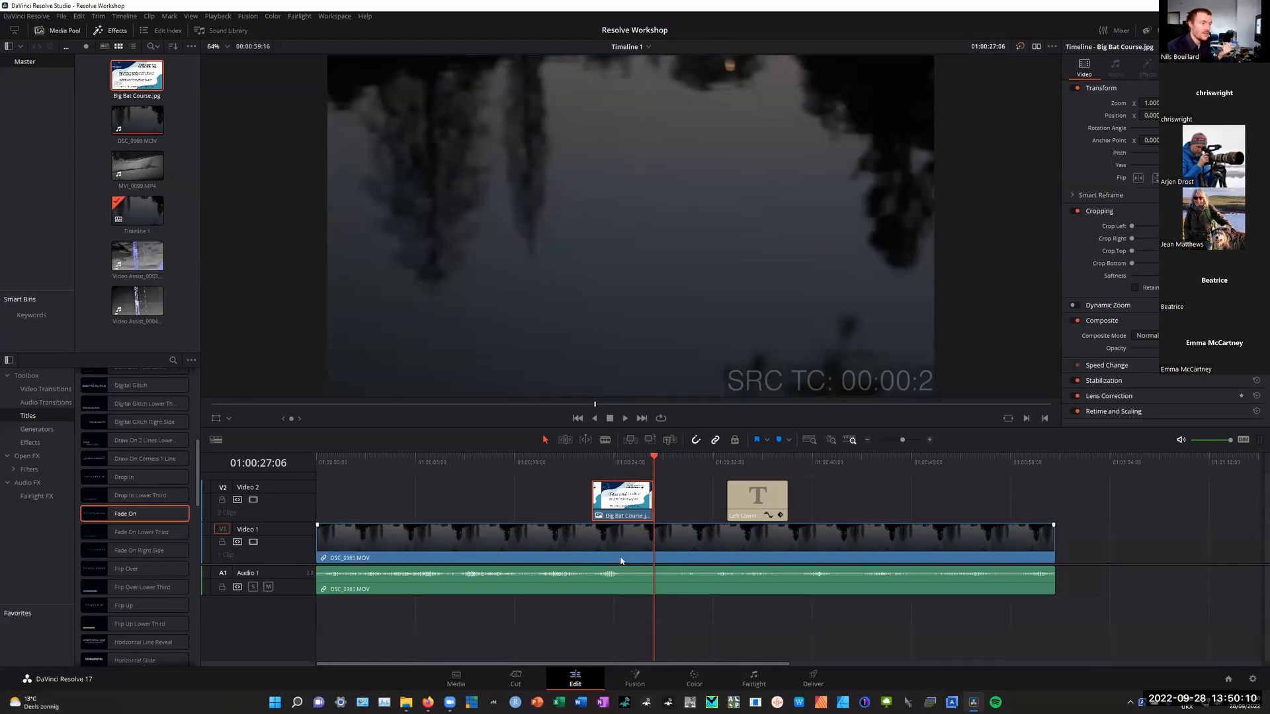
Split the DSC_0960.MOV clip at 01:00:22:06, in line with the start of the Big Bat Course.jpg still
{"action": "left_click", "coordinate": [593, 462]}
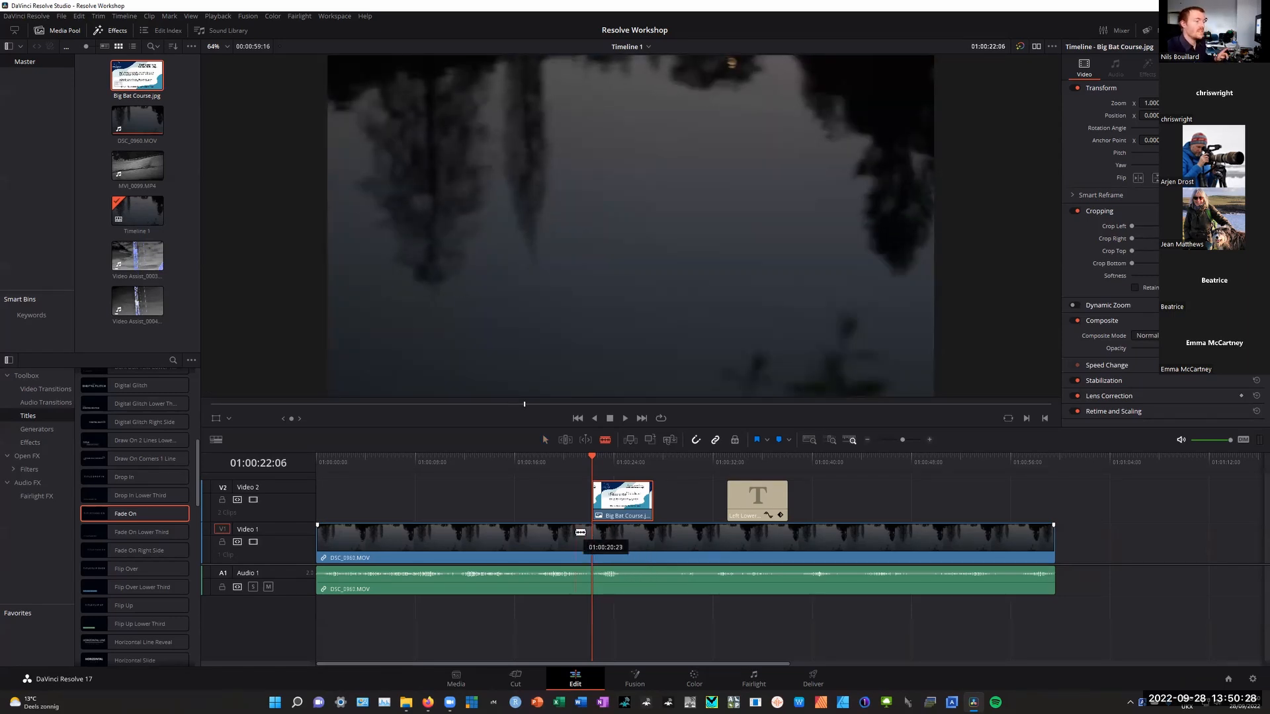
{"action": "key", "text": "a"}
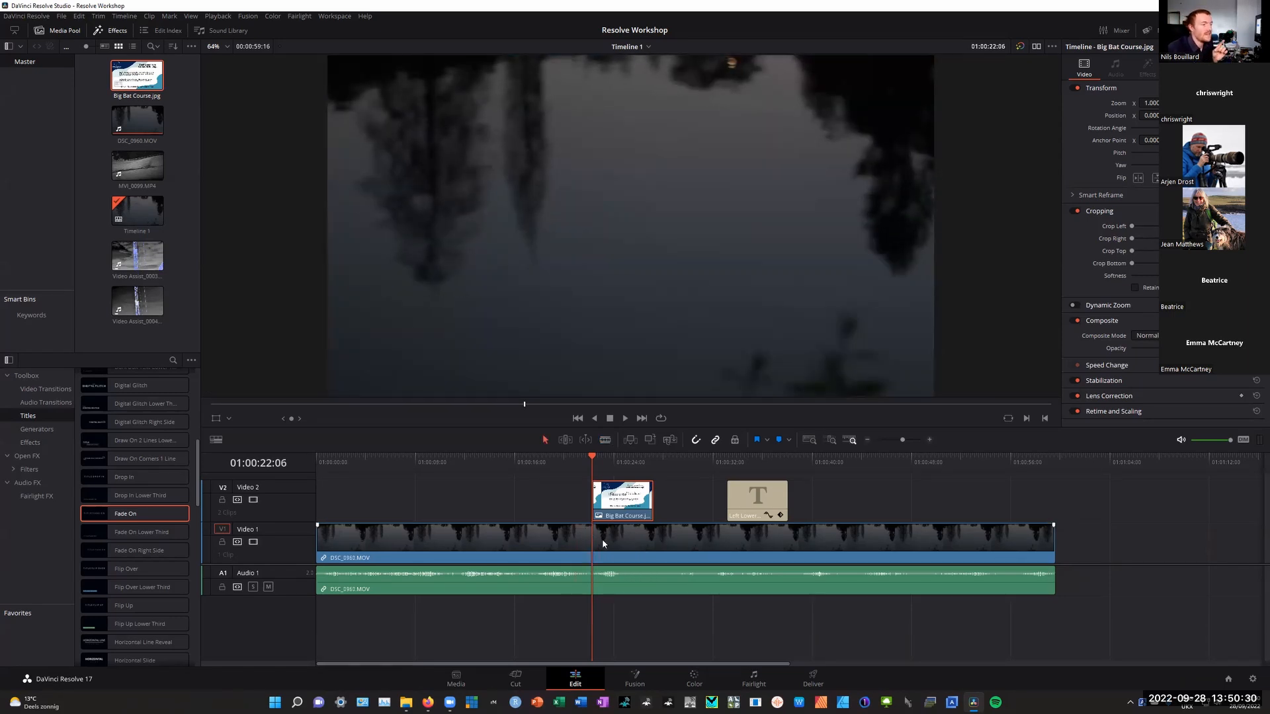
{"action": "left_click_drag", "start_coordinate": [597, 457], "coordinate": [595, 538]}
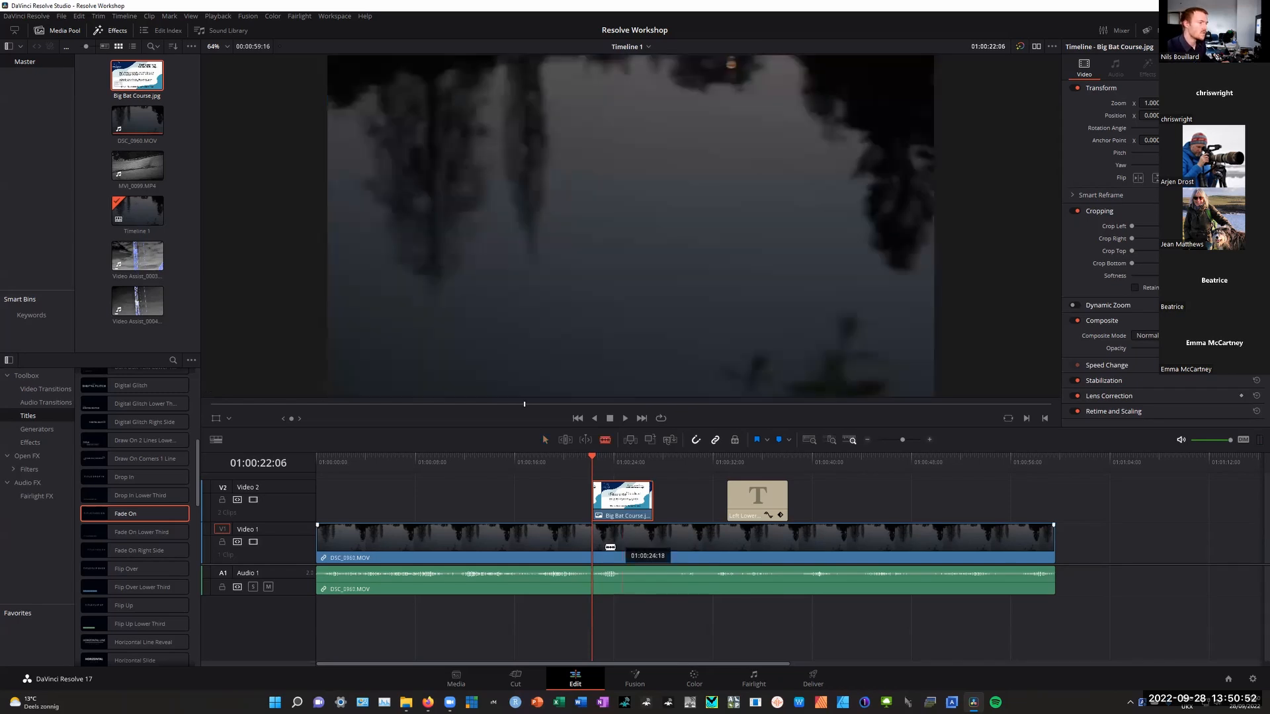
{"action": "left_click", "coordinate": [591, 558]}
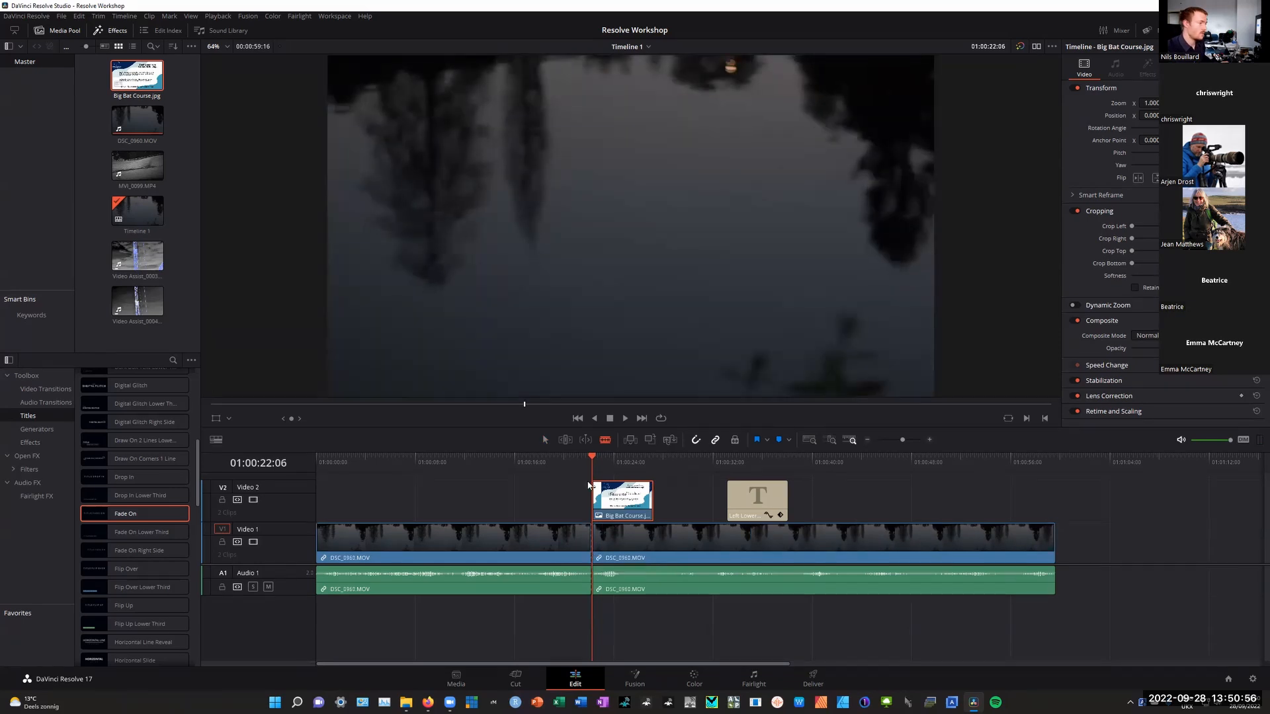
Shift the second part of DSC_0960.MOV later by the still's length and drop Big Bat Course.jpg into the gap on Video 1
{"action": "key", "text": "a"}
{"action": "left_click_drag", "start_coordinate": [628, 554], "coordinate": [691, 553]}
{"action": "left_click_drag", "start_coordinate": [623, 499], "coordinate": [623, 540]}
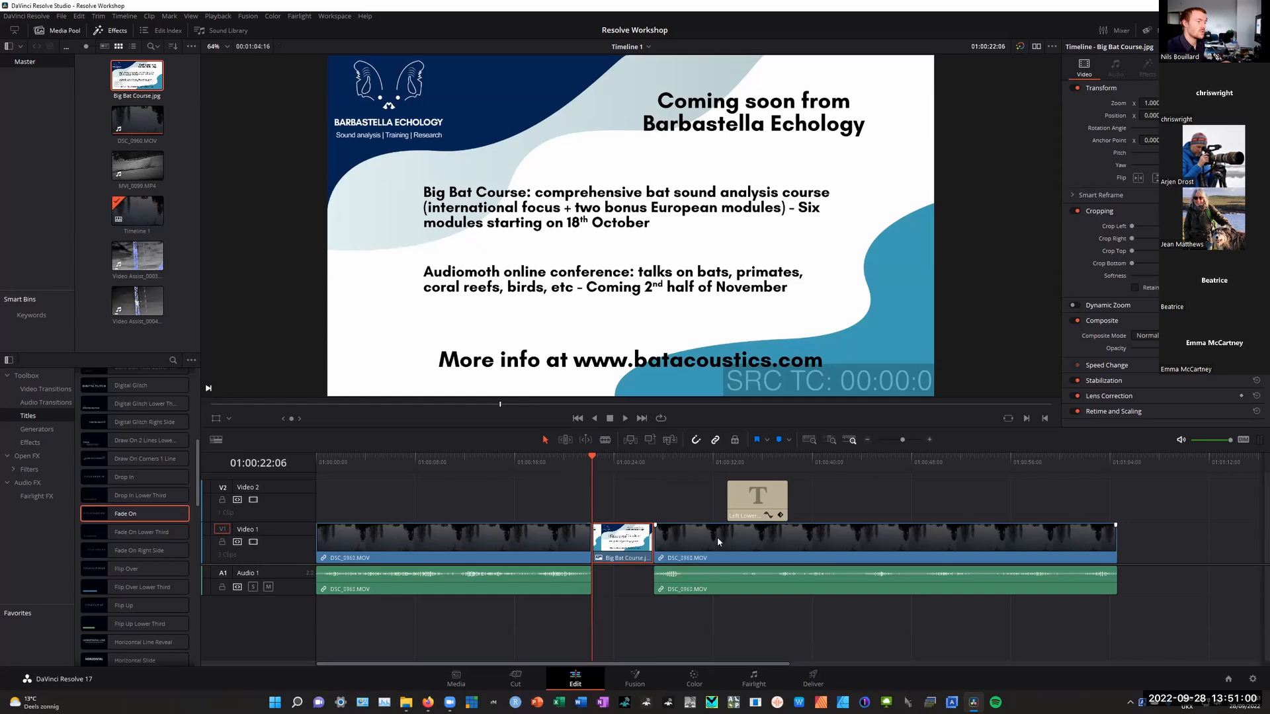
Play the timeline from just before the Big Bat Course.jpg still to check the inserted image
{"action": "left_click", "coordinate": [688, 498]}
{"action": "left_click_drag", "start_coordinate": [589, 455], "coordinate": [577, 461]}
{"action": "key", "text": "space"}
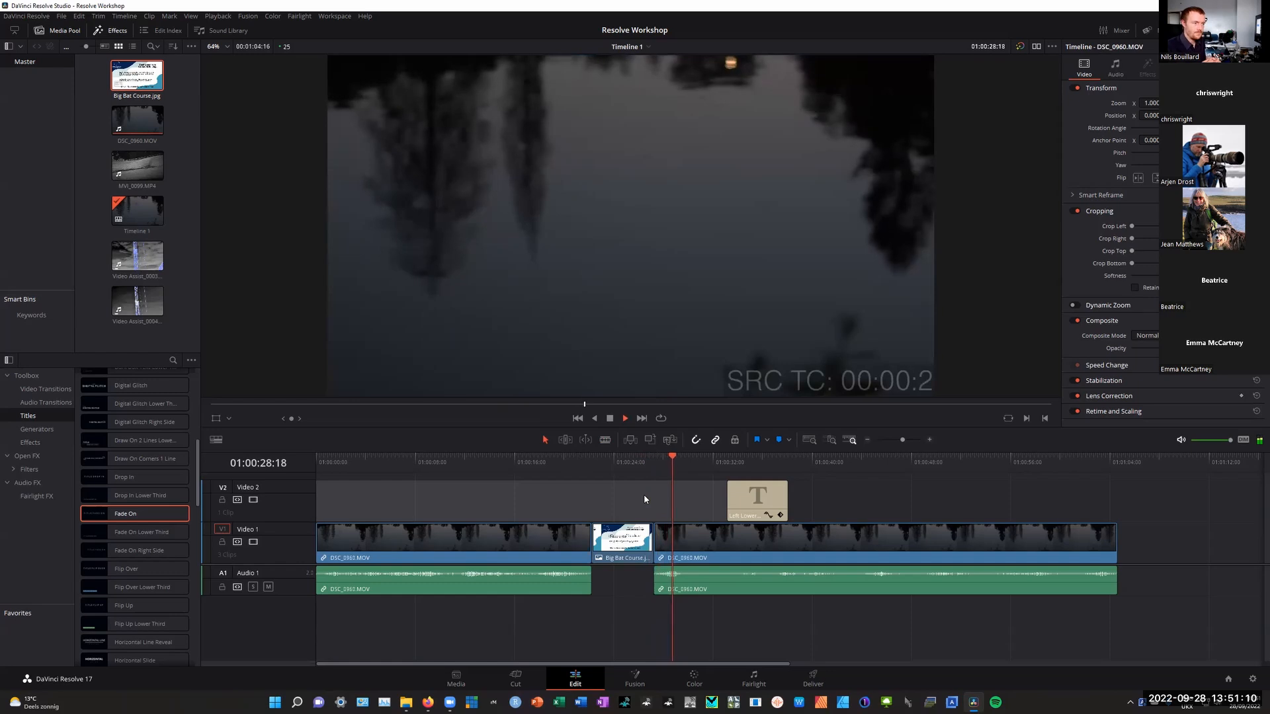
Move the Left Lower Third title on Video 2 over the Big Bat Course.jpg still and play that section
{"action": "key", "text": "space"}
{"action": "left_click_drag", "start_coordinate": [736, 507], "coordinate": [601, 508]}
{"action": "left_click", "coordinate": [553, 478]}
{"action": "key", "text": "space"}
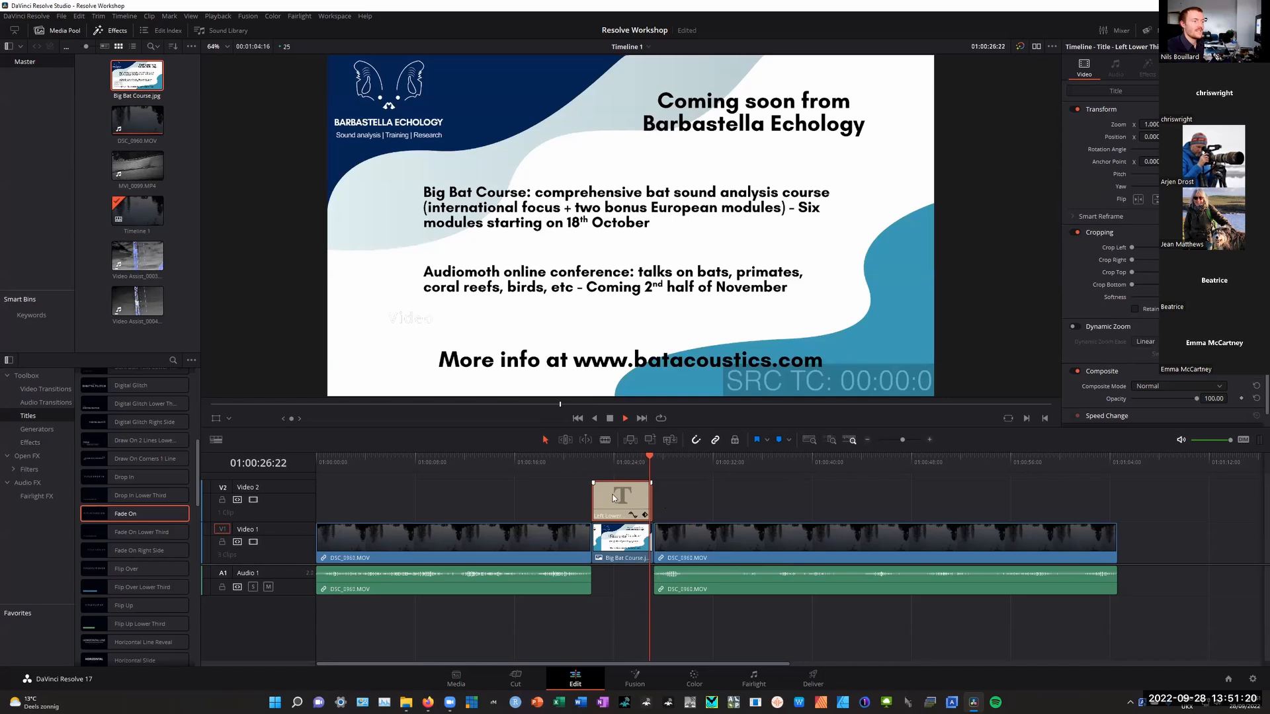
Set the color of the title's Video text to pink #ff007f and play the still's section to check it
{"action": "left_click", "coordinate": [1115, 92]}
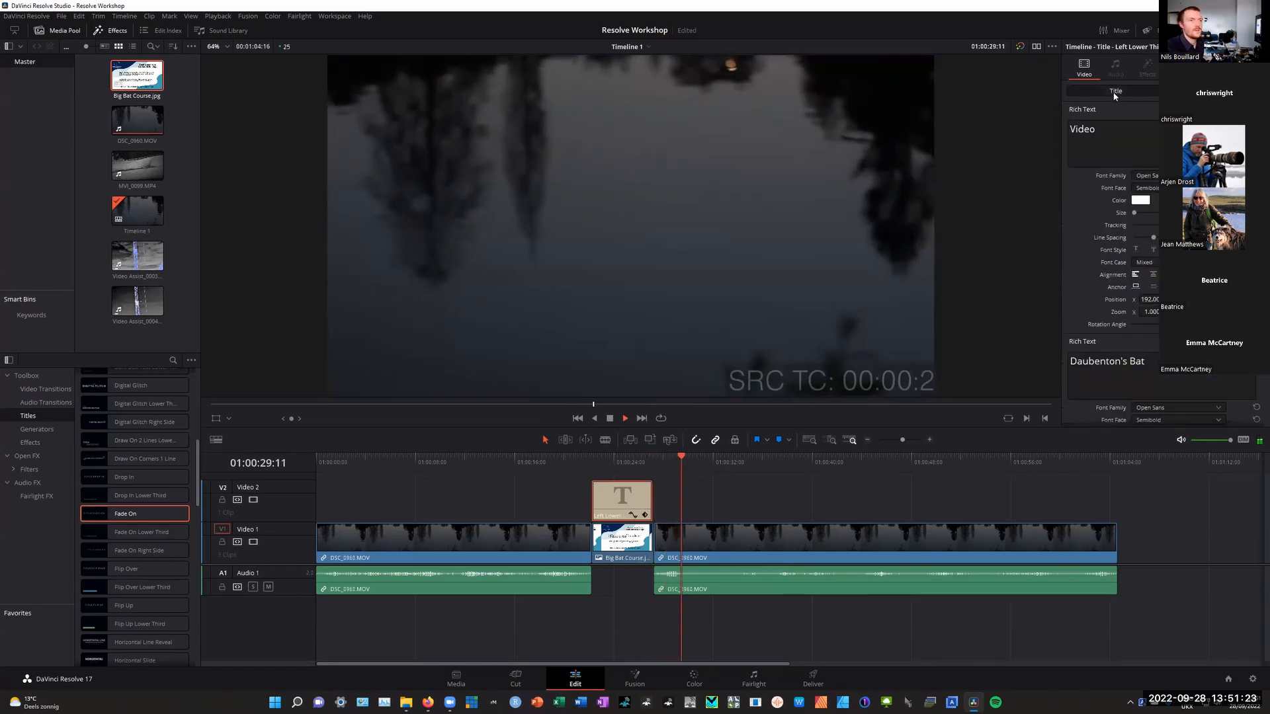
{"action": "left_click", "coordinate": [1144, 202]}
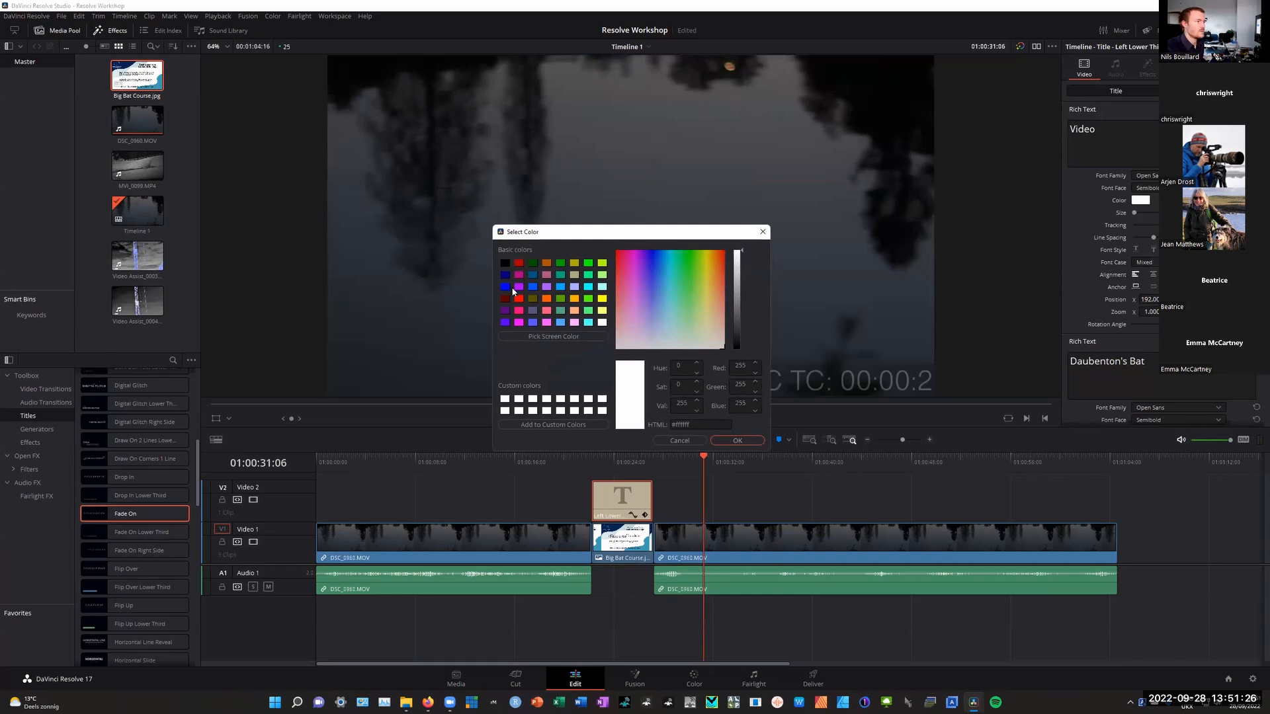
{"action": "left_click", "coordinate": [519, 311]}
{"action": "left_click", "coordinate": [715, 440]}
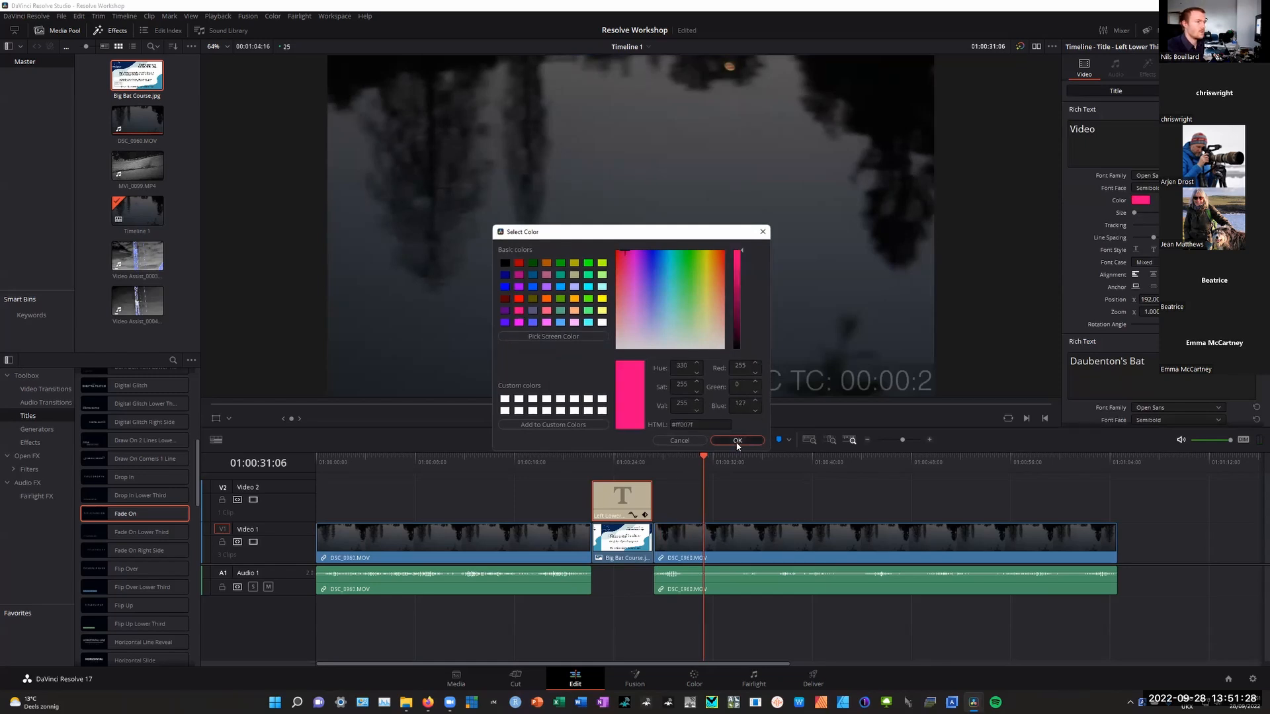
{"action": "left_click_drag", "start_coordinate": [662, 466], "coordinate": [584, 475]}
{"action": "key", "text": "space"}
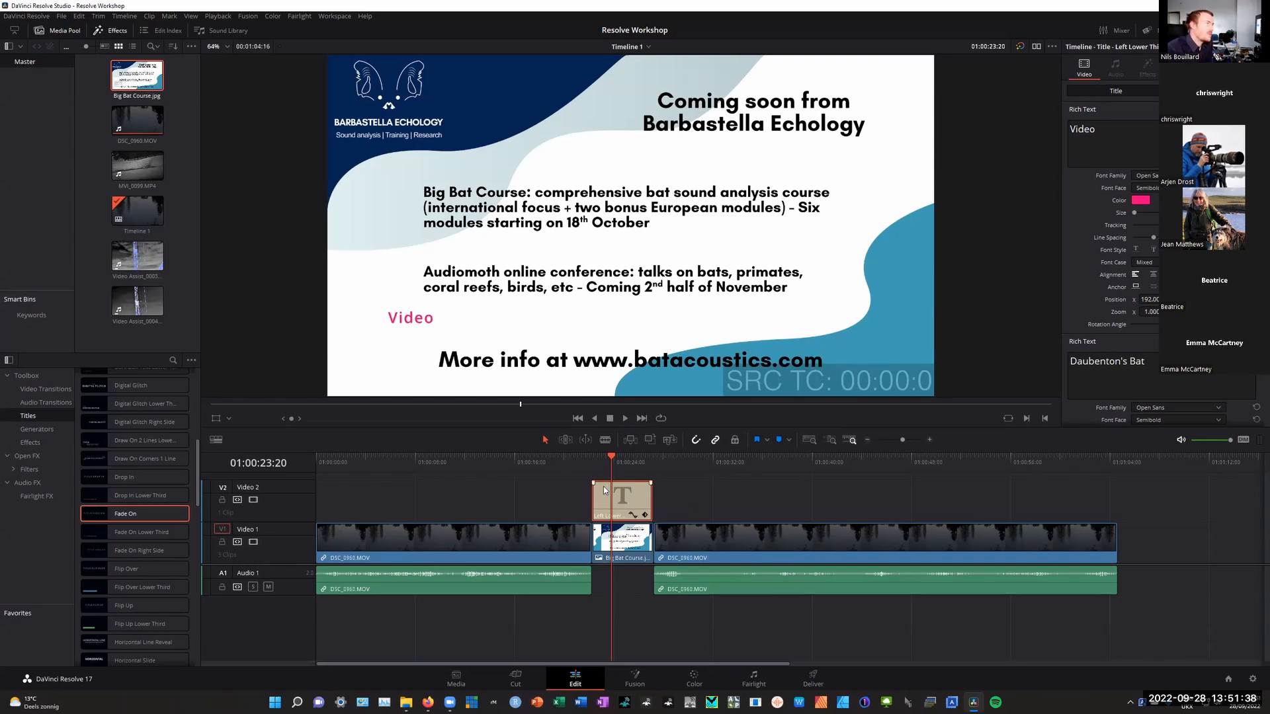
Shift the second DSC_0960.MOV part about 12:14 later and extend the end of the Big Bat Course.jpg still into the gap
{"action": "left_click_drag", "start_coordinate": [764, 547], "coordinate": [921, 549]}
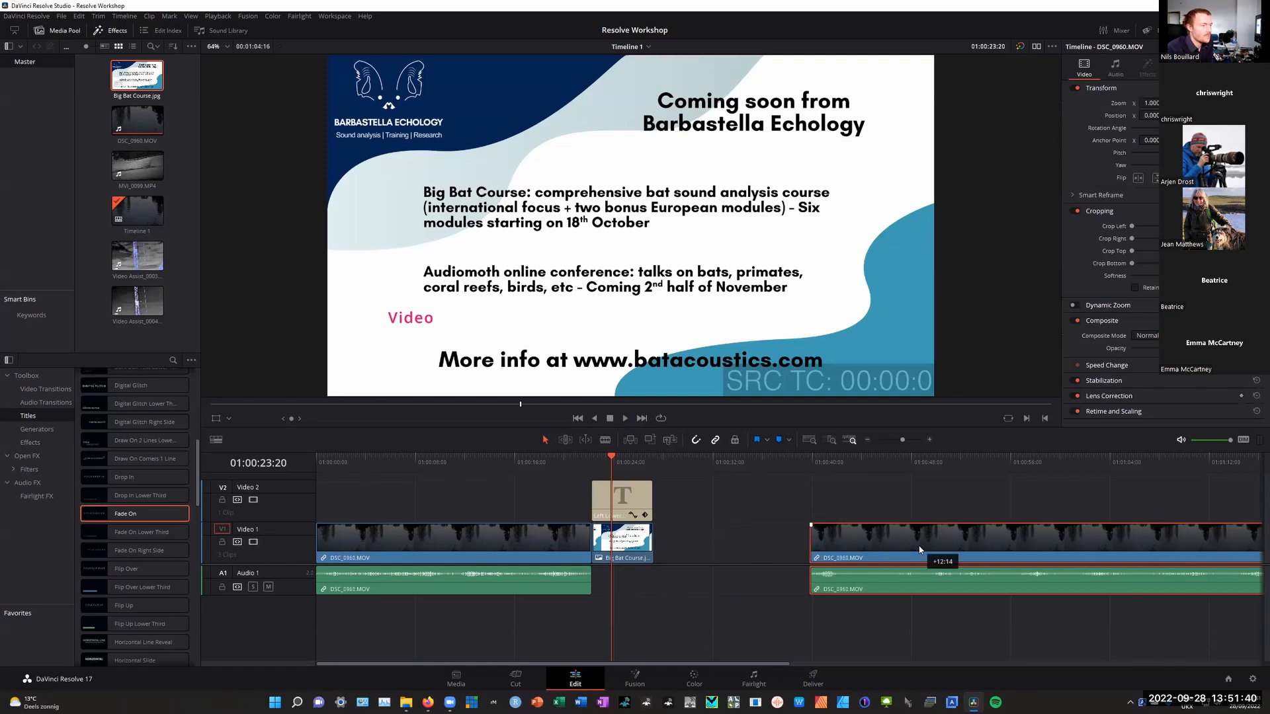
{"action": "left_click", "coordinate": [635, 540]}
{"action": "left_click_drag", "start_coordinate": [657, 542], "coordinate": [800, 558]}
{"action": "left_click_drag", "start_coordinate": [610, 457], "coordinate": [733, 458]}
Trim the end of the Big Bat Course.jpg still slightly and move the second DSC_0960.MOV part up against it
{"action": "mouse_move", "coordinate": [800, 539]}
{"action": "left_mouse_down"}
{"action": "mouse_move", "coordinate": [631, 551]}
{"action": "mouse_move", "coordinate": [791, 551]}
{"action": "left_mouse_up"}
{"action": "left_click_drag", "start_coordinate": [735, 460], "coordinate": [708, 460]}
{"action": "left_click_drag", "start_coordinate": [887, 542], "coordinate": [866, 542]}
{"action": "left_click", "coordinate": [733, 479]}
Grab a still from the second DSC_0960.MOV part at 01:00:41:19 on the Color page
{"action": "left_click_drag", "start_coordinate": [712, 455], "coordinate": [1036, 518]}
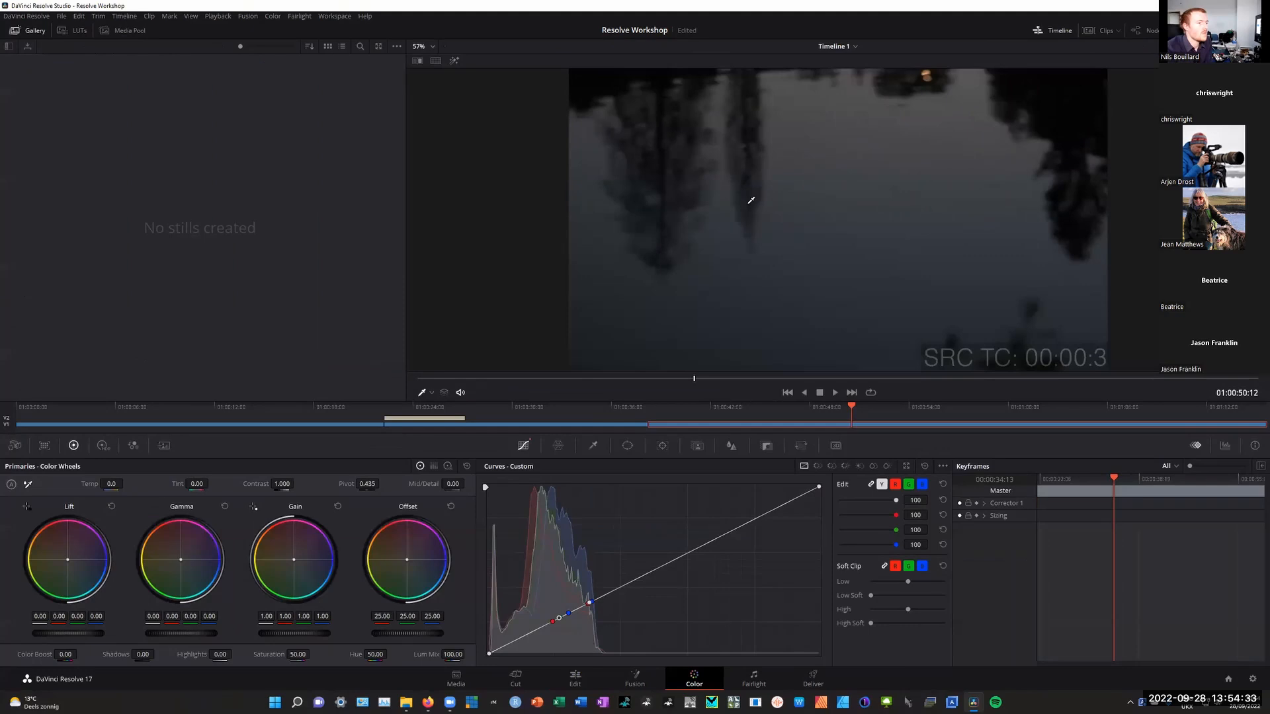
{"action": "right_click", "coordinate": [754, 206]}
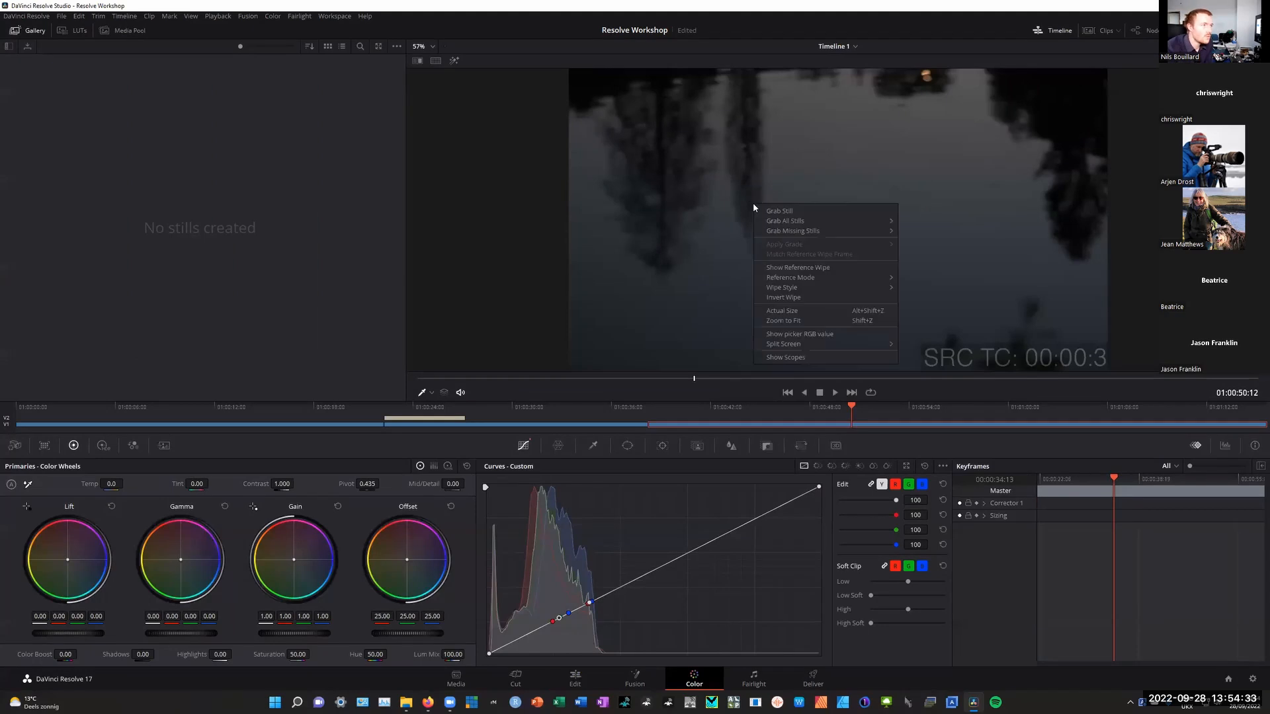
{"action": "left_click", "coordinate": [705, 392]}
{"action": "left_click_drag", "start_coordinate": [694, 381], "coordinate": [497, 382]}
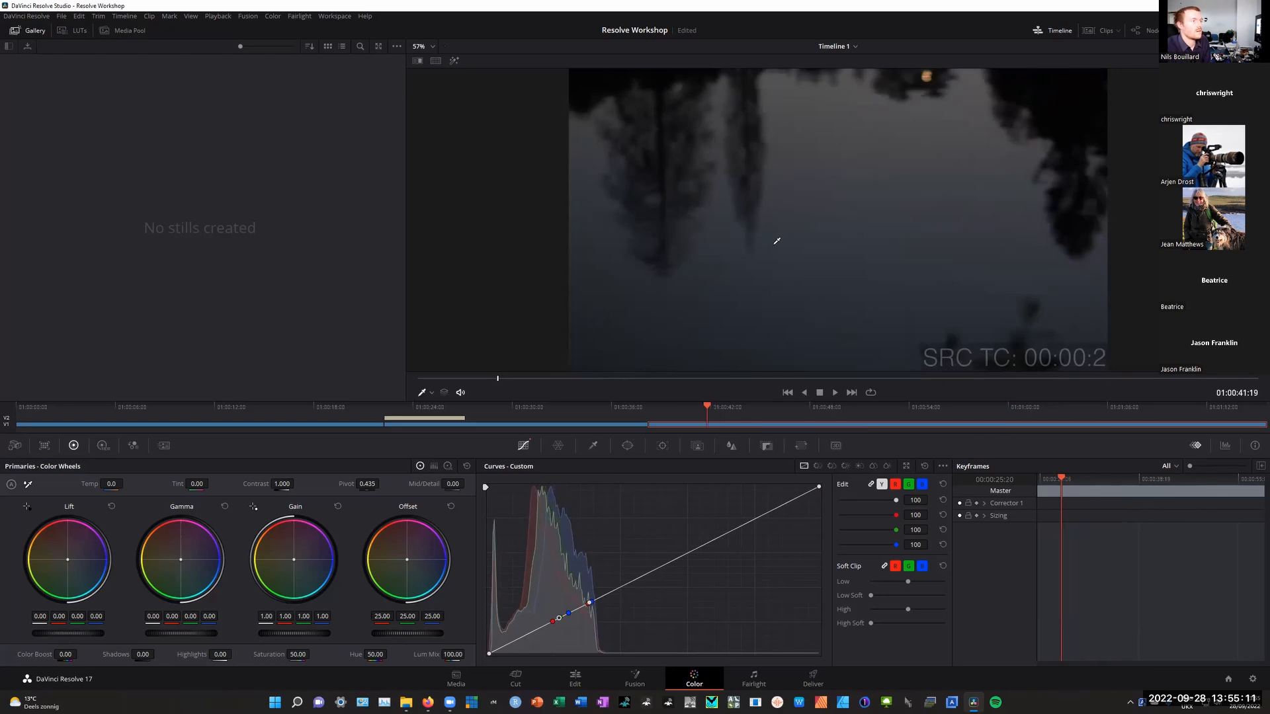
{"action": "right_click", "coordinate": [724, 211]}
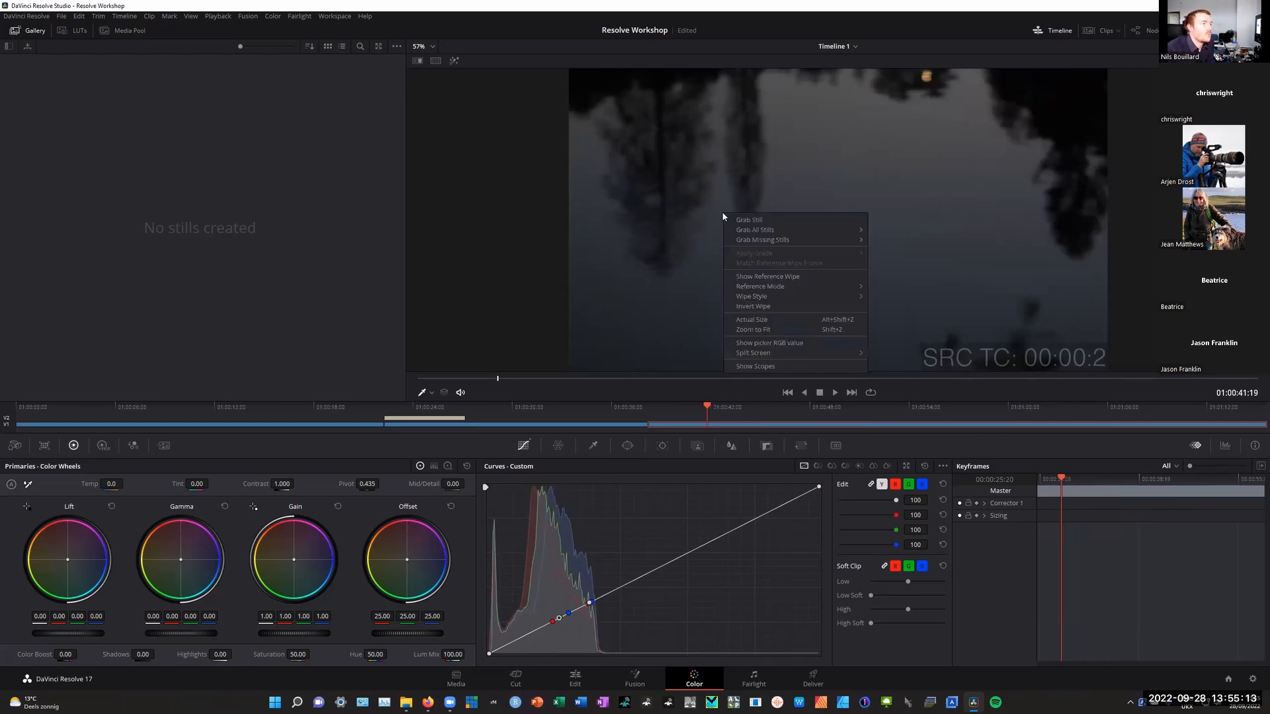
{"action": "left_click", "coordinate": [801, 222]}
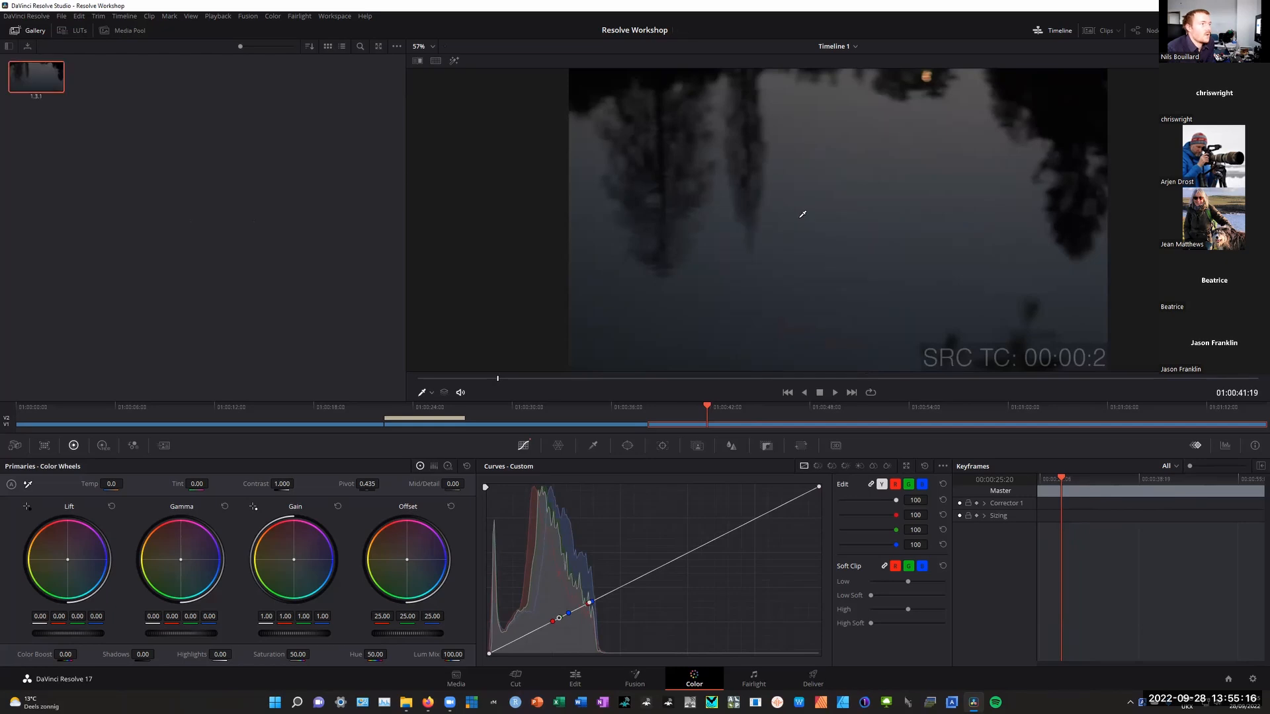
Set up exporting the grabbed still as a JPEG file to the Desktop and cancel the export
{"action": "right_click", "coordinate": [35, 80]}
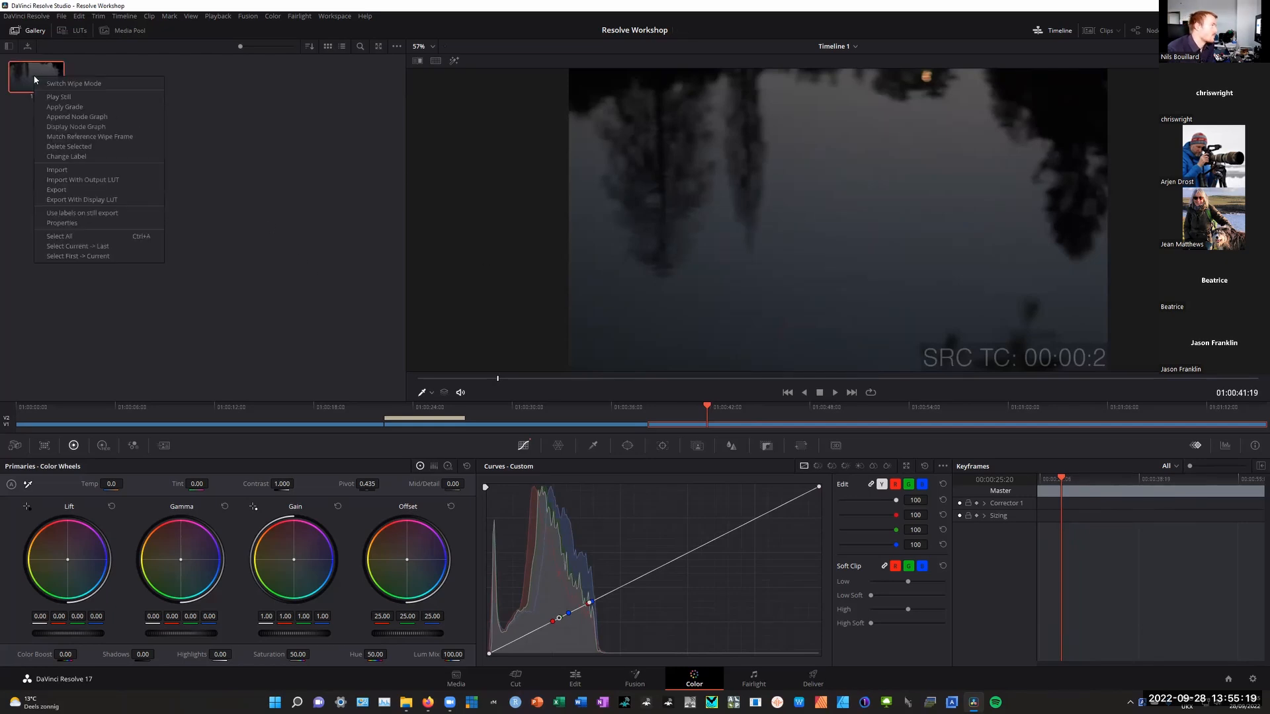
{"action": "left_click", "coordinate": [92, 197]}
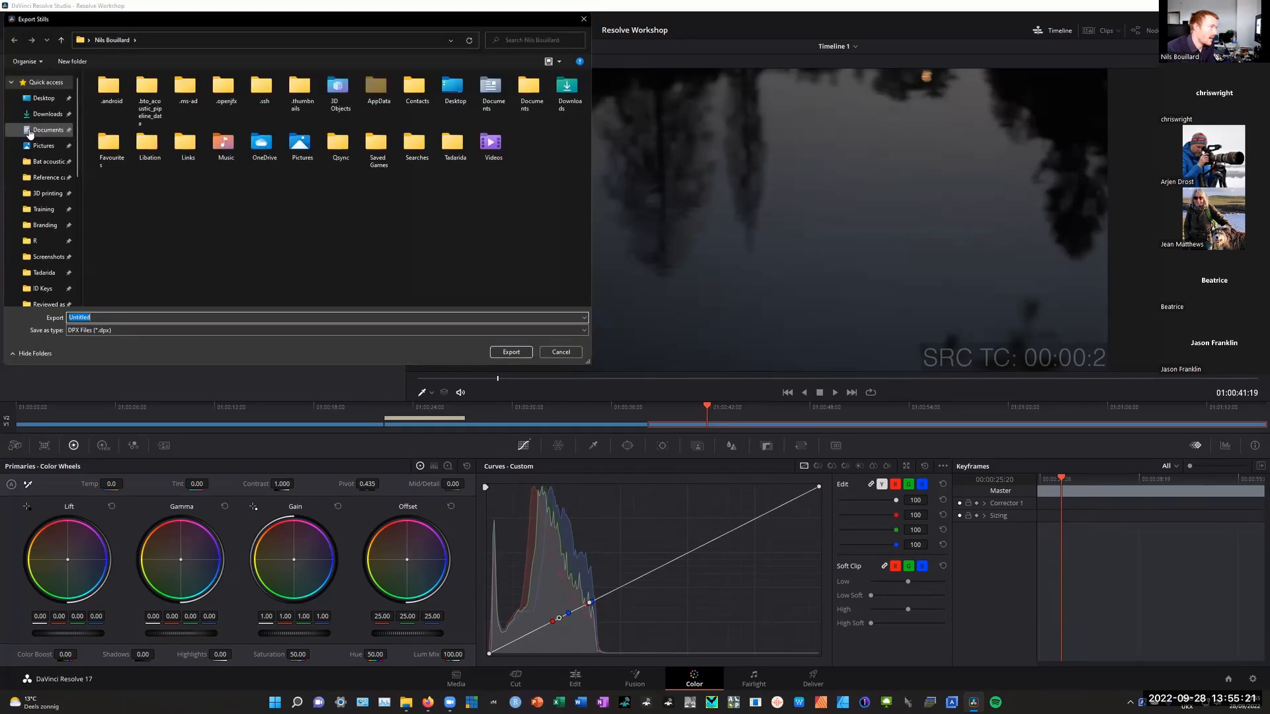
{"action": "left_click", "coordinate": [130, 330]}
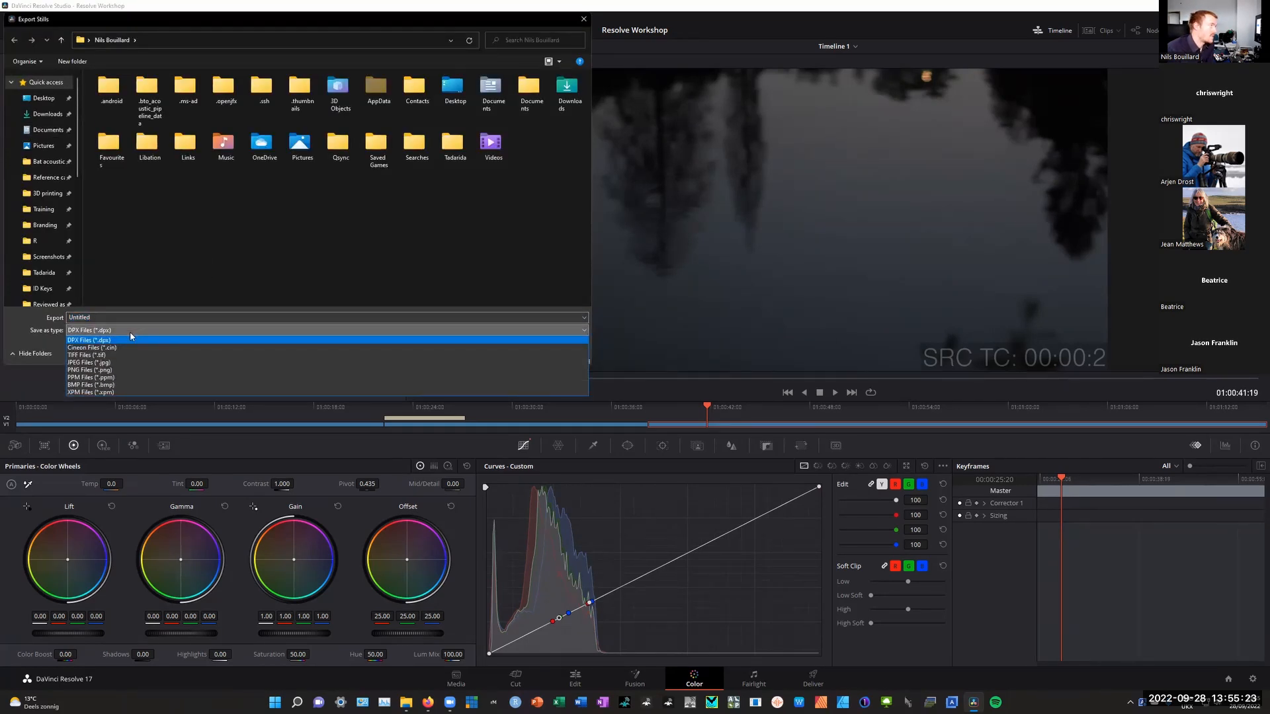
{"action": "left_click", "coordinate": [125, 362]}
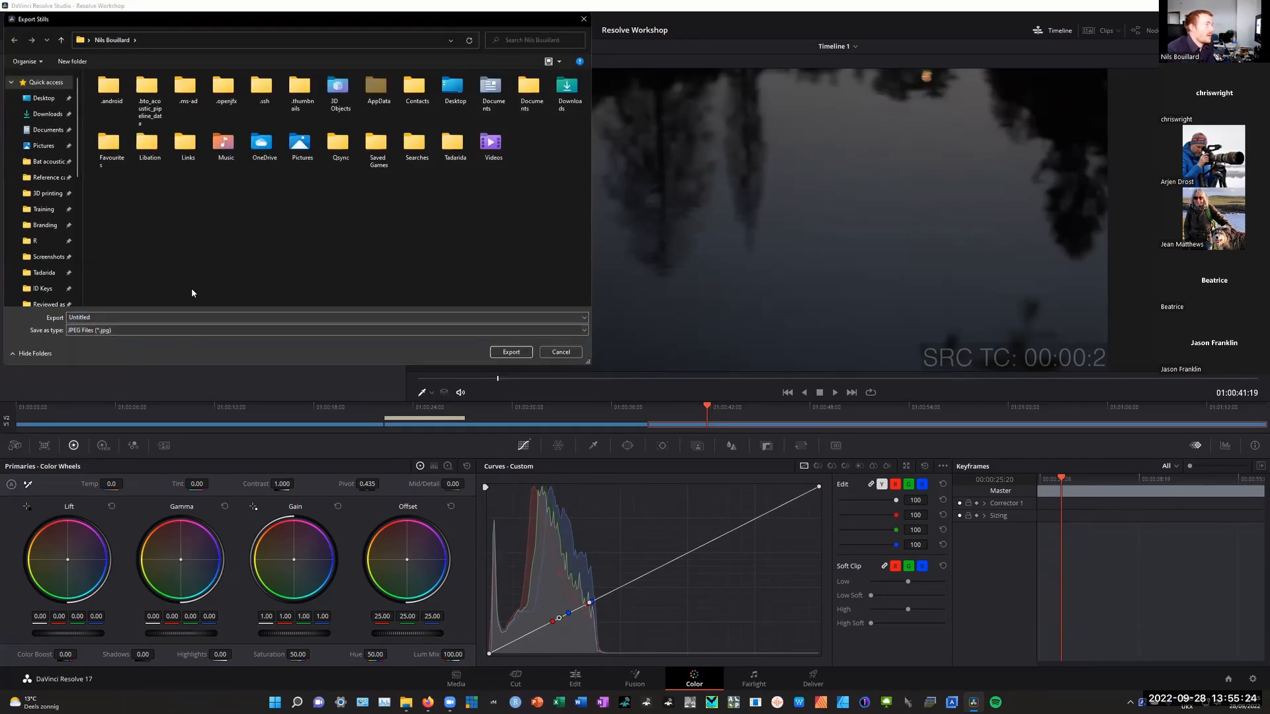
{"action": "left_click", "coordinate": [43, 98]}
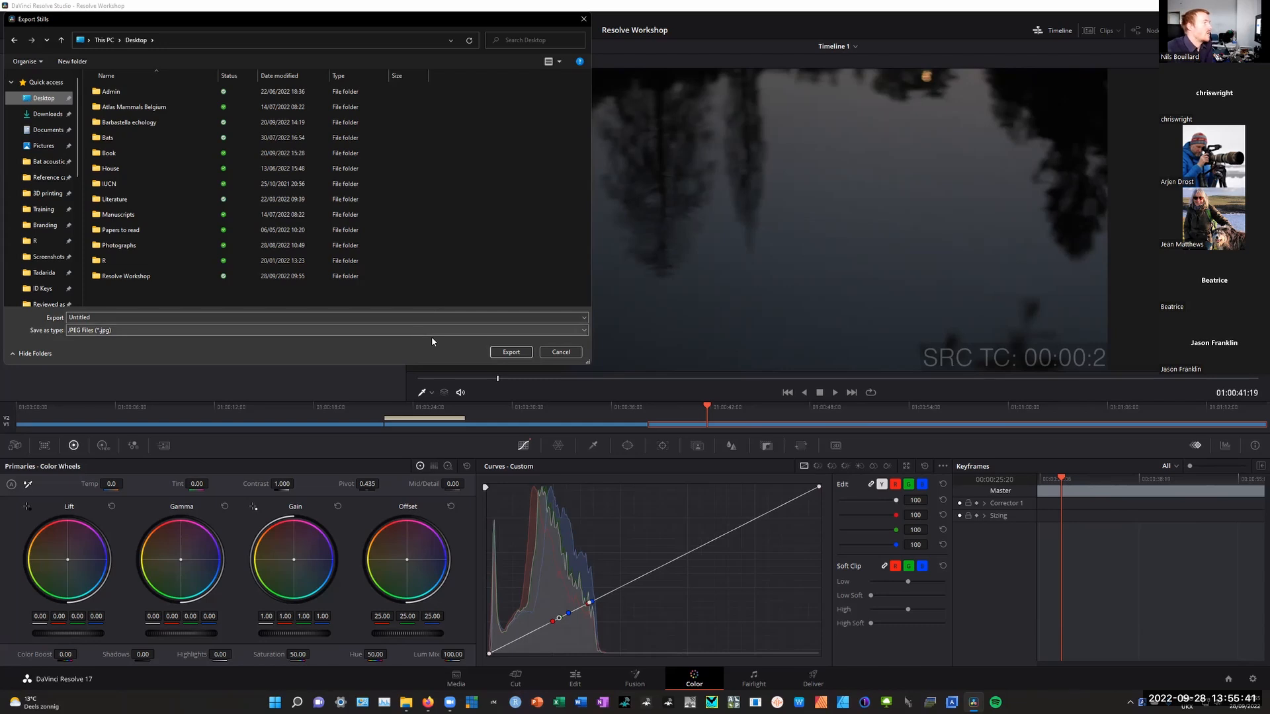
{"action": "left_click", "coordinate": [565, 355]}
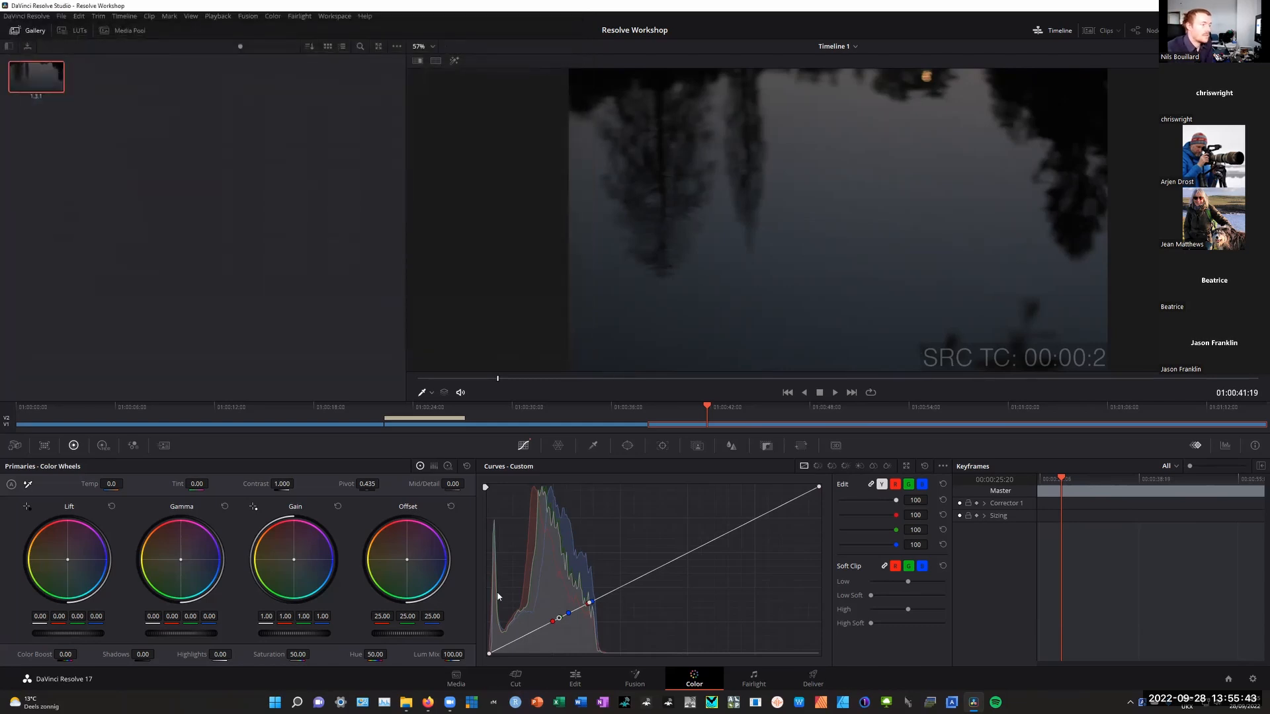
Select the first DSC_0960.MOV part on the Edit page and grab a still from it at 01:00:08:19 on the Color page
{"action": "left_click", "coordinate": [629, 680]}
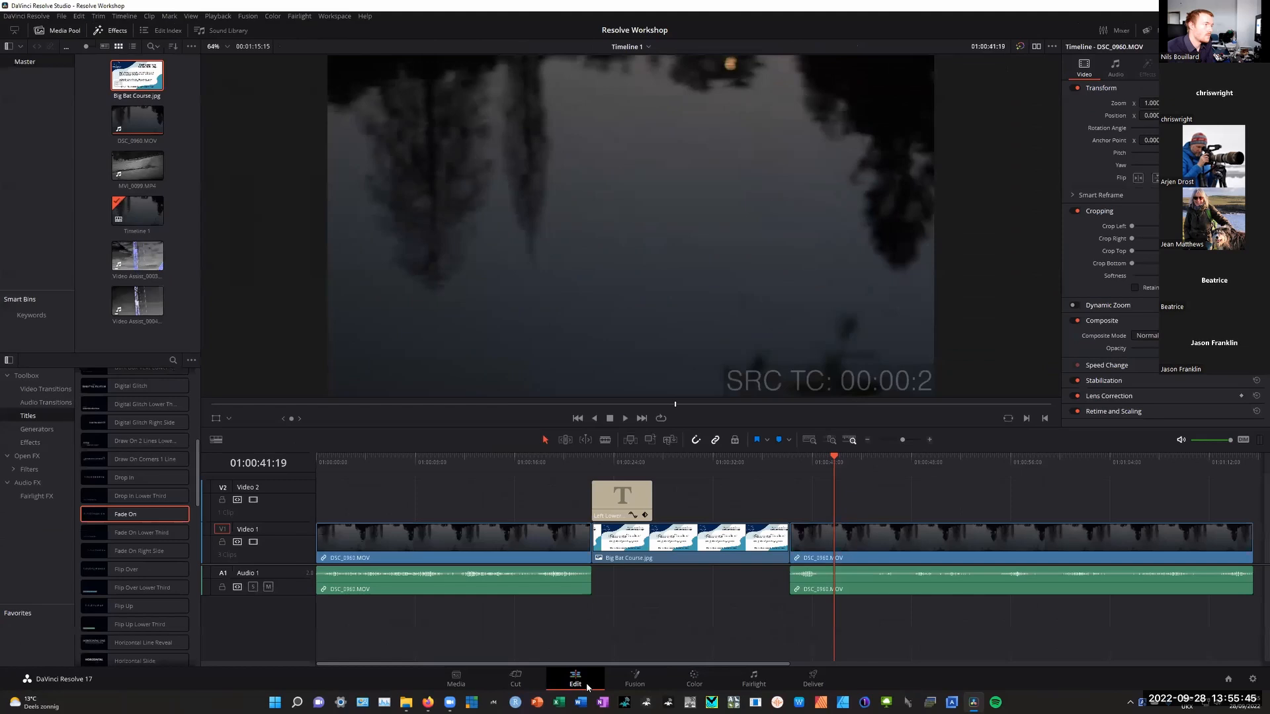
{"action": "left_click", "coordinate": [422, 513]}
{"action": "key", "text": "Home"}
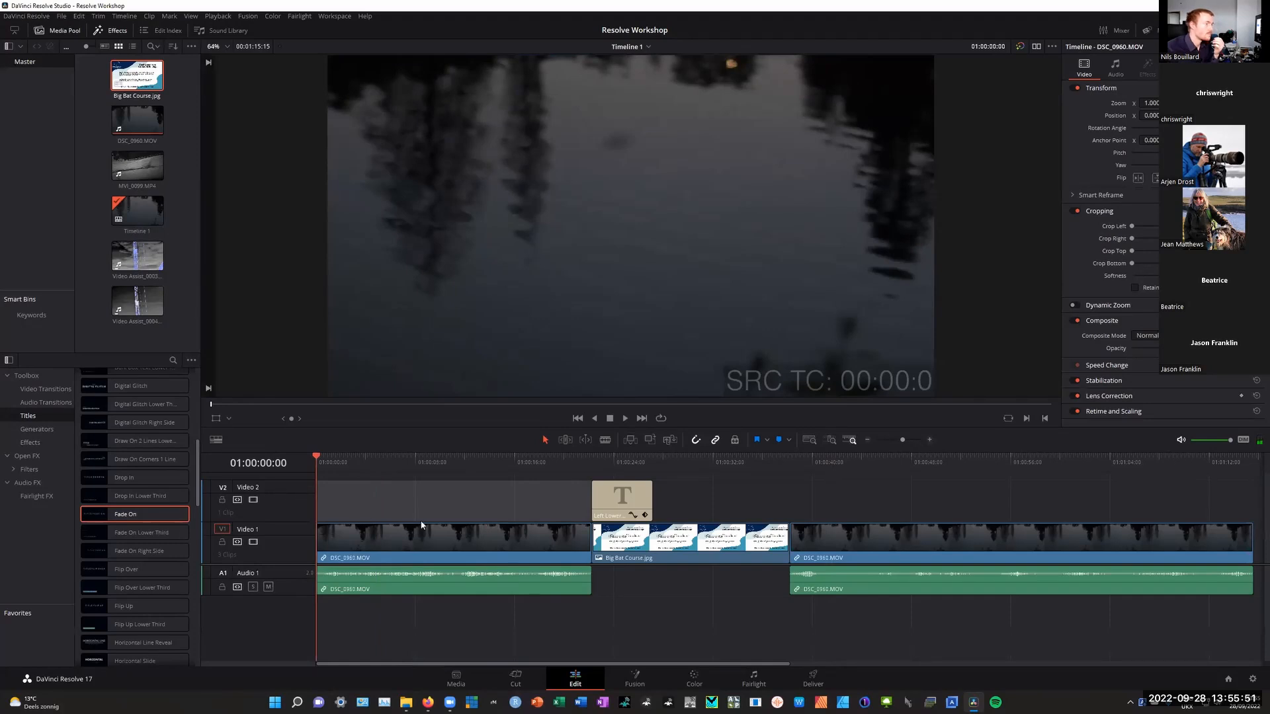
{"action": "left_click_drag", "start_coordinate": [326, 465], "coordinate": [354, 462]}
{"action": "left_click", "coordinate": [401, 549]}
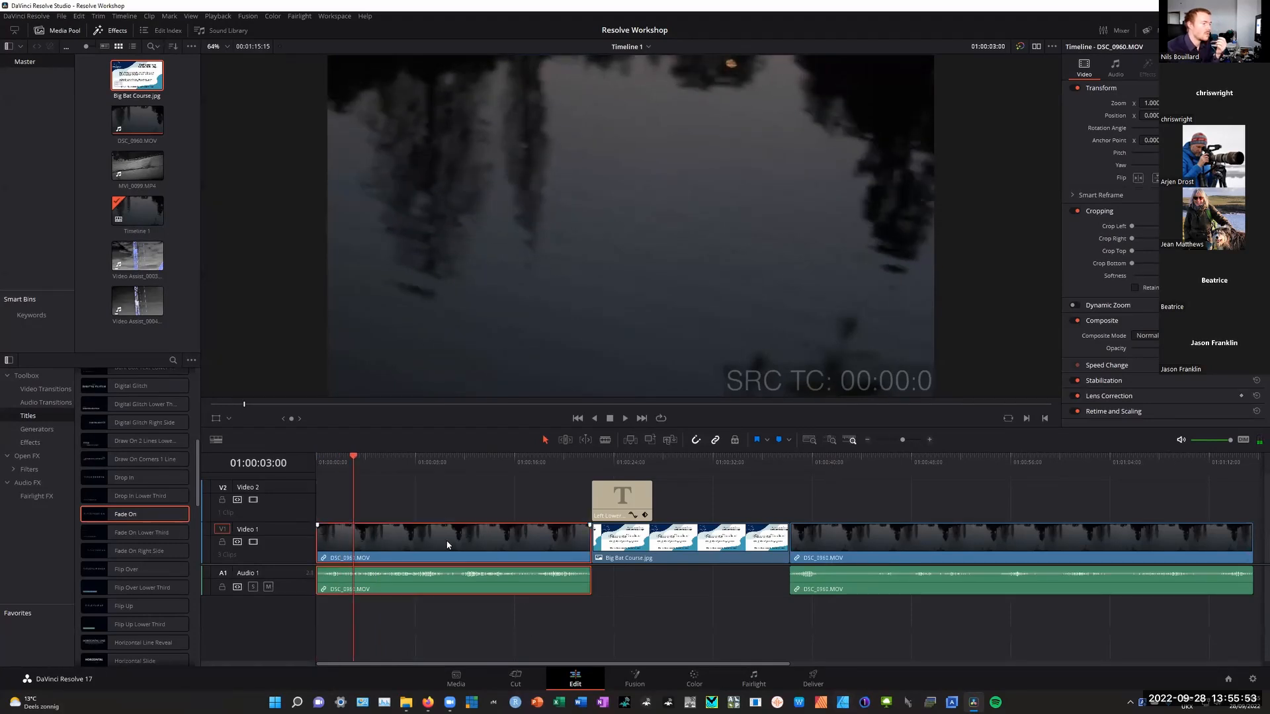
{"action": "left_click", "coordinate": [694, 678]}
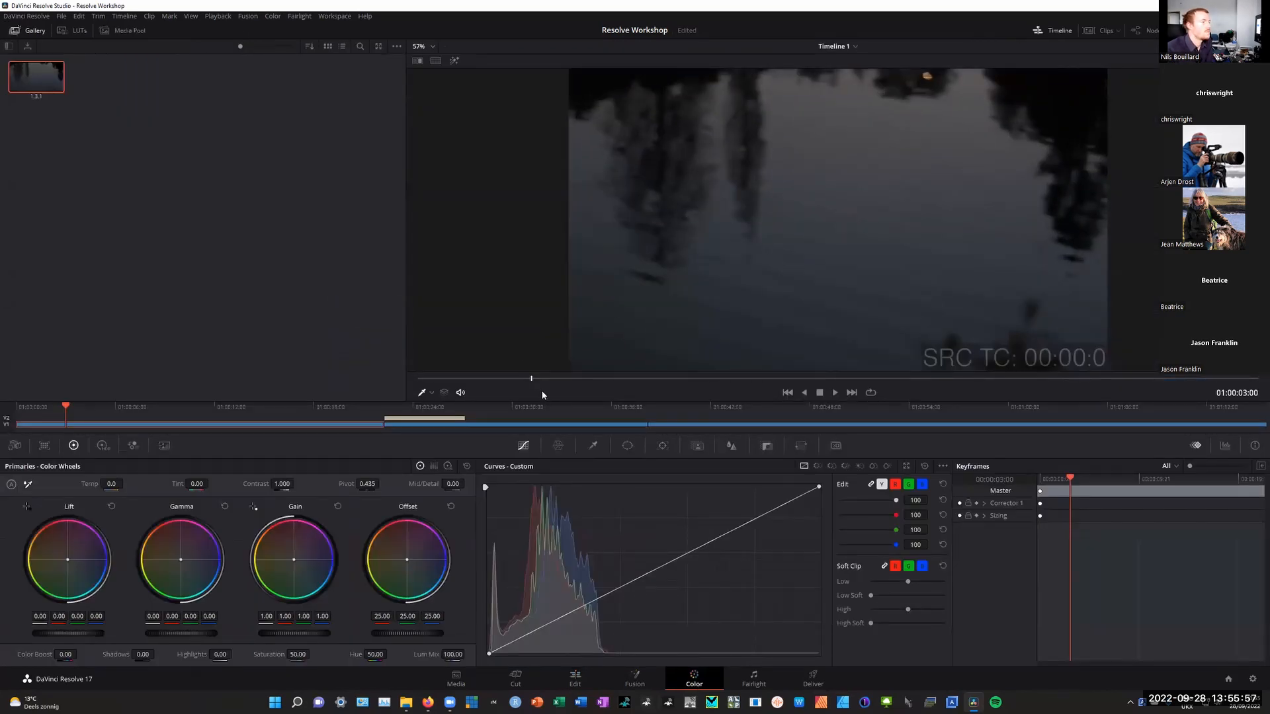
{"action": "mouse_move", "coordinate": [533, 377]}
{"action": "left_mouse_down"}
{"action": "mouse_move", "coordinate": [587, 380]}
{"action": "mouse_move", "coordinate": [429, 394]}
{"action": "mouse_move", "coordinate": [538, 379]}
{"action": "mouse_move", "coordinate": [747, 383]}
{"action": "left_mouse_up"}
{"action": "right_click", "coordinate": [712, 227]}
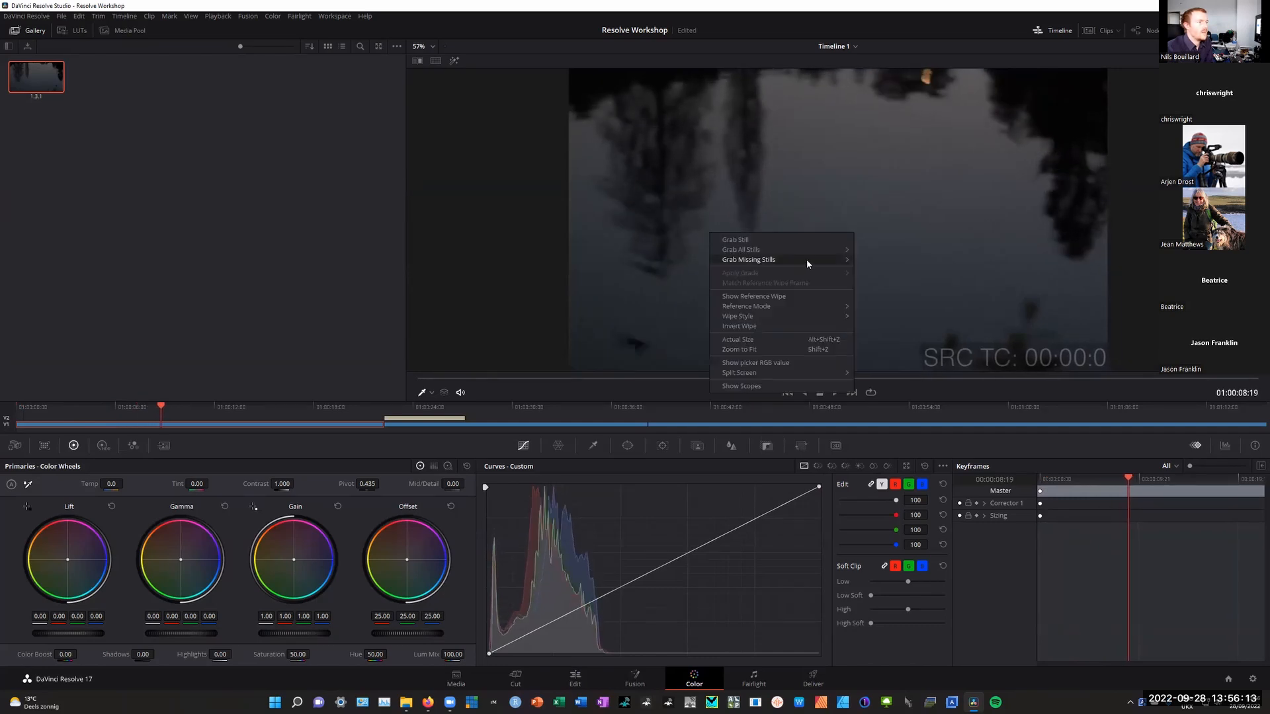
{"action": "left_click", "coordinate": [817, 237]}
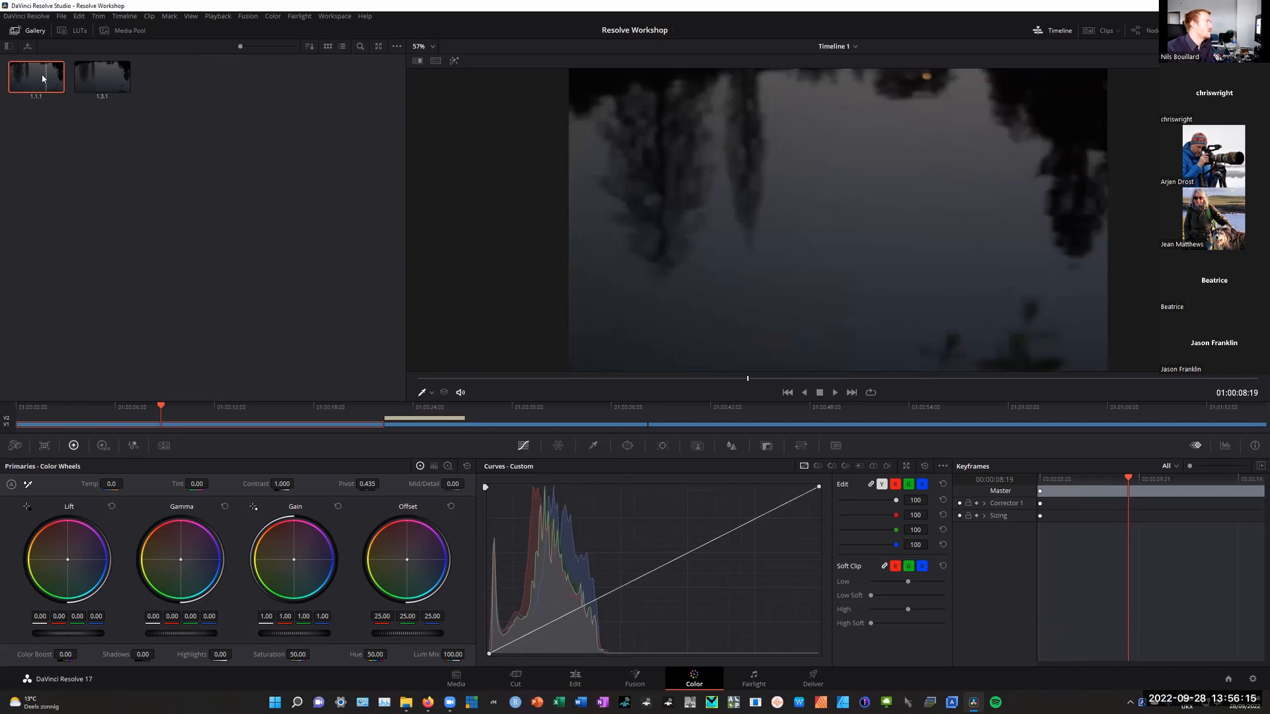
Name the export of the newly grabbed still ahjkwfbjuasdgosd and choose the Desktop as its destination
{"action": "right_click", "coordinate": [61, 77]}
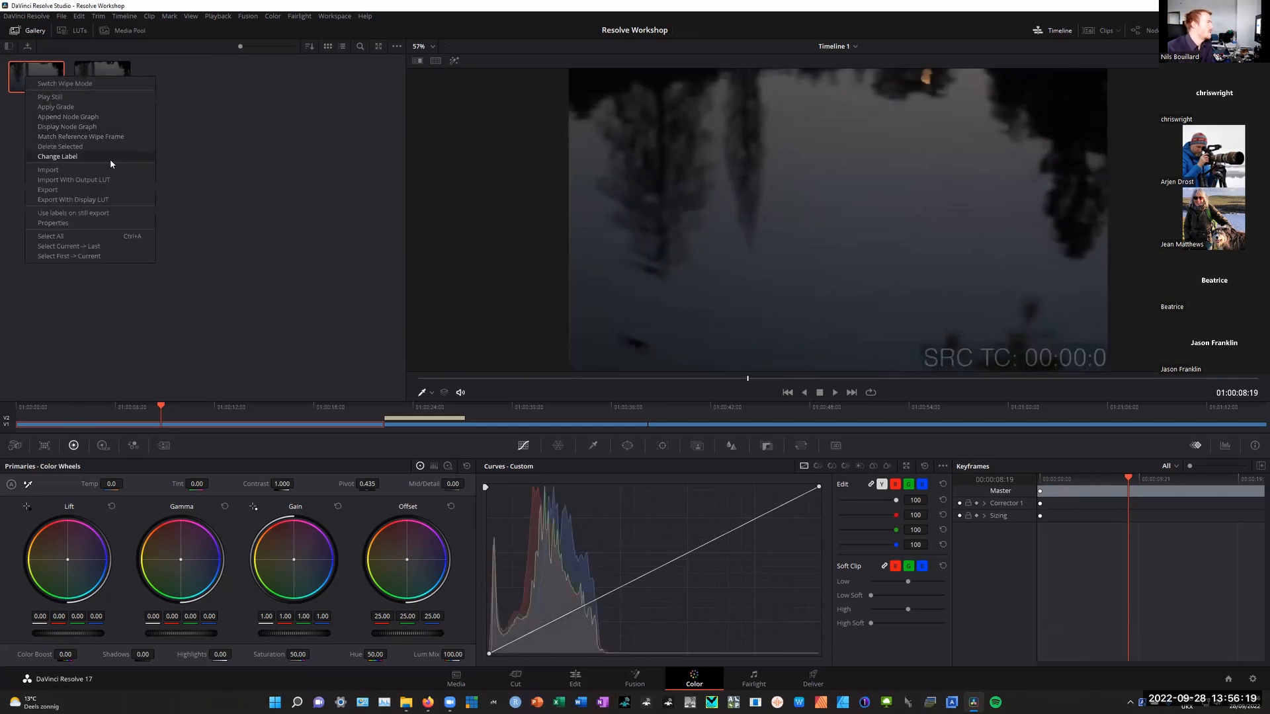
{"action": "left_click", "coordinate": [82, 193]}
{"action": "type", "text": "ahjkwfbjuasdgosd"}
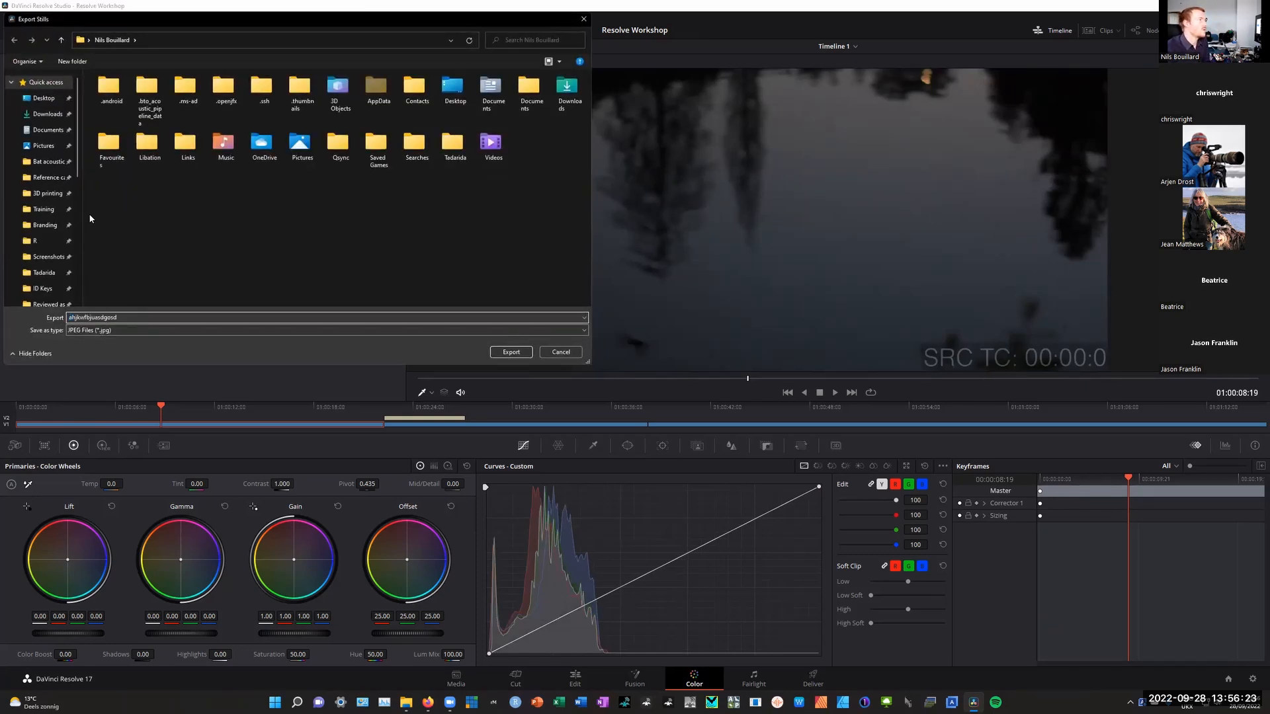
{"action": "left_click", "coordinate": [44, 98]}
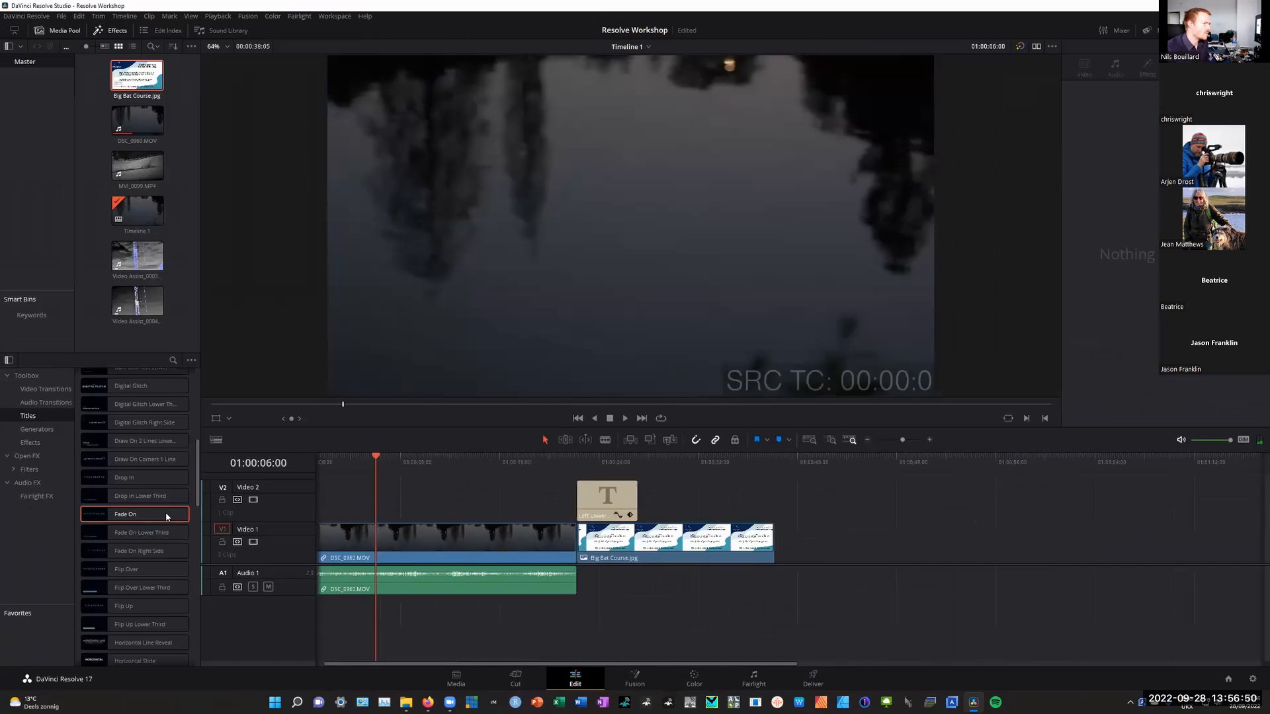
Delete all clips from Timeline 1 and place MVI_0099.MP4 at its start on Video 1
{"action": "left_click_drag", "start_coordinate": [728, 494], "coordinate": [443, 573]}
{"action": "key", "text": "Delete"}
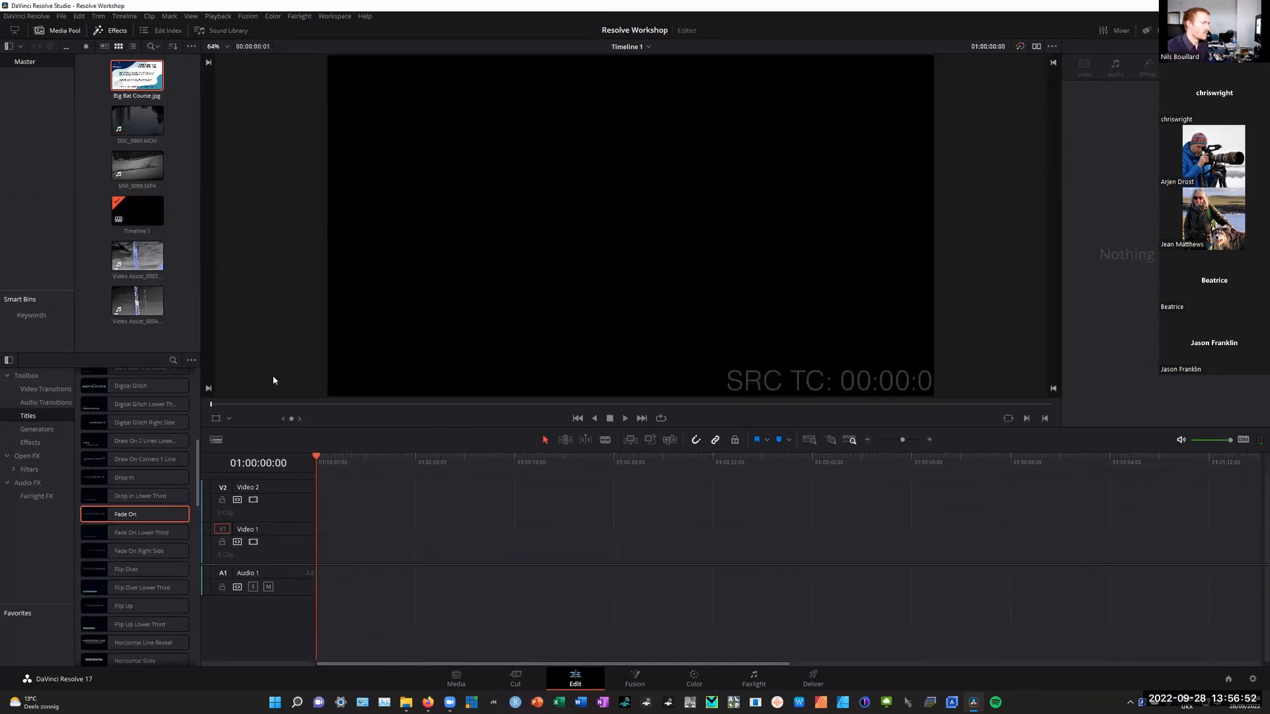
{"action": "left_click_drag", "start_coordinate": [137, 166], "coordinate": [319, 549]}
Split MVI_0099.MP4 at 01:02:11:23 and remove the part before the cut
{"action": "left_click_drag", "start_coordinate": [320, 463], "coordinate": [748, 530]}
{"action": "key", "text": "b"}
{"action": "left_click", "coordinate": [750, 531]}
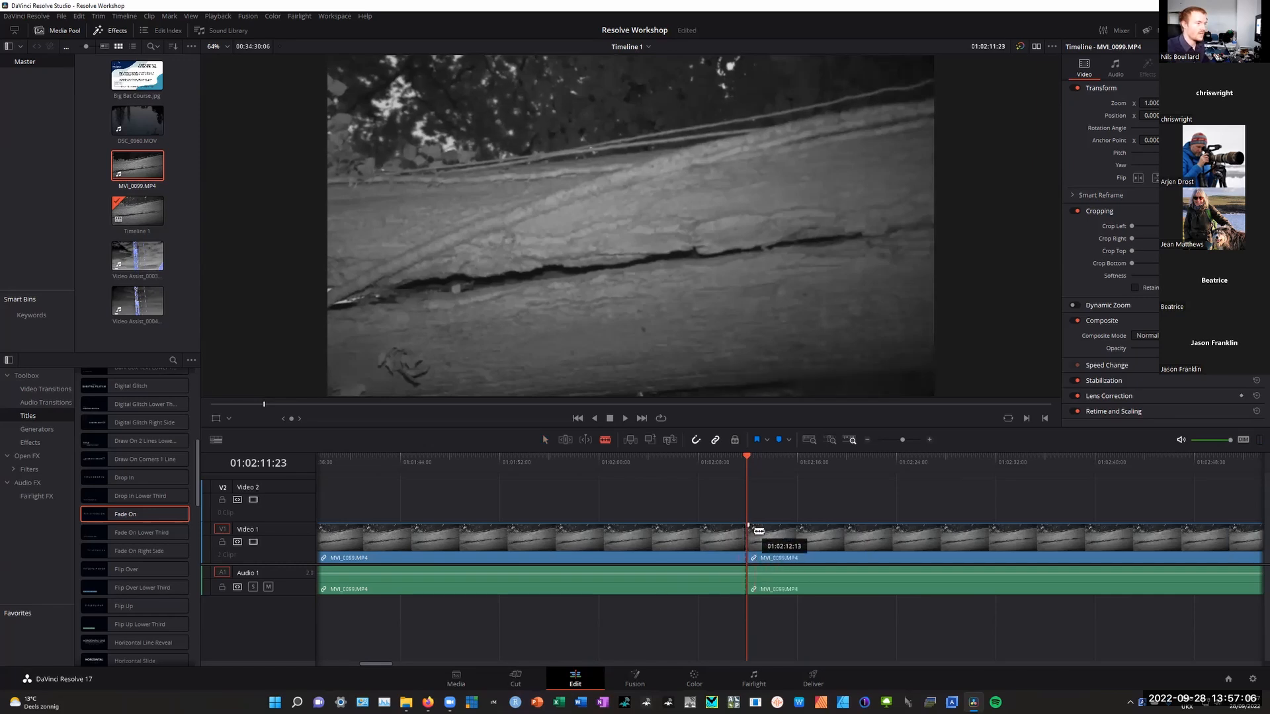
{"action": "left_click", "coordinate": [545, 440]}
{"action": "left_click_drag", "start_coordinate": [675, 508], "coordinate": [585, 623]}
{"action": "key", "text": "Delete"}
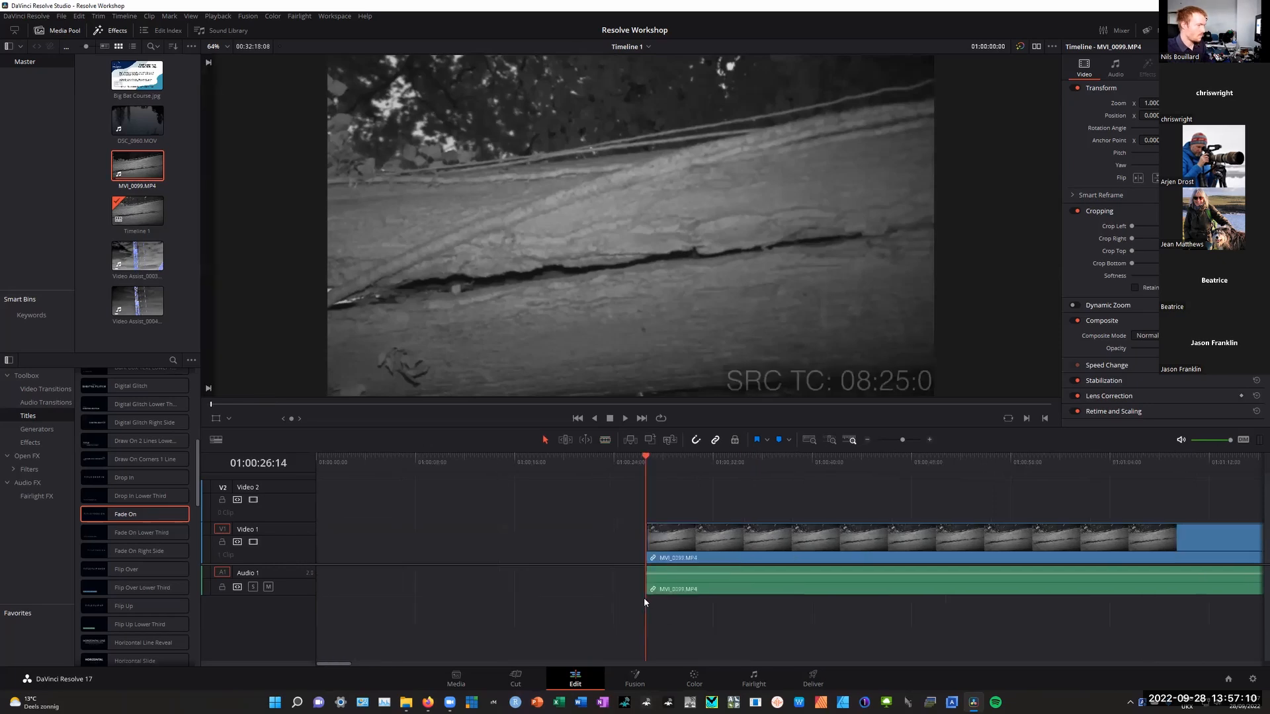
Split MVI_0099.MP4 at 01:00:28:17, delete the part after the cut and select the remaining clip
{"action": "left_click_drag", "start_coordinate": [318, 462], "coordinate": [672, 498]}
{"action": "key", "text": "ctrl+b"}
{"action": "left_click", "coordinate": [759, 533]}
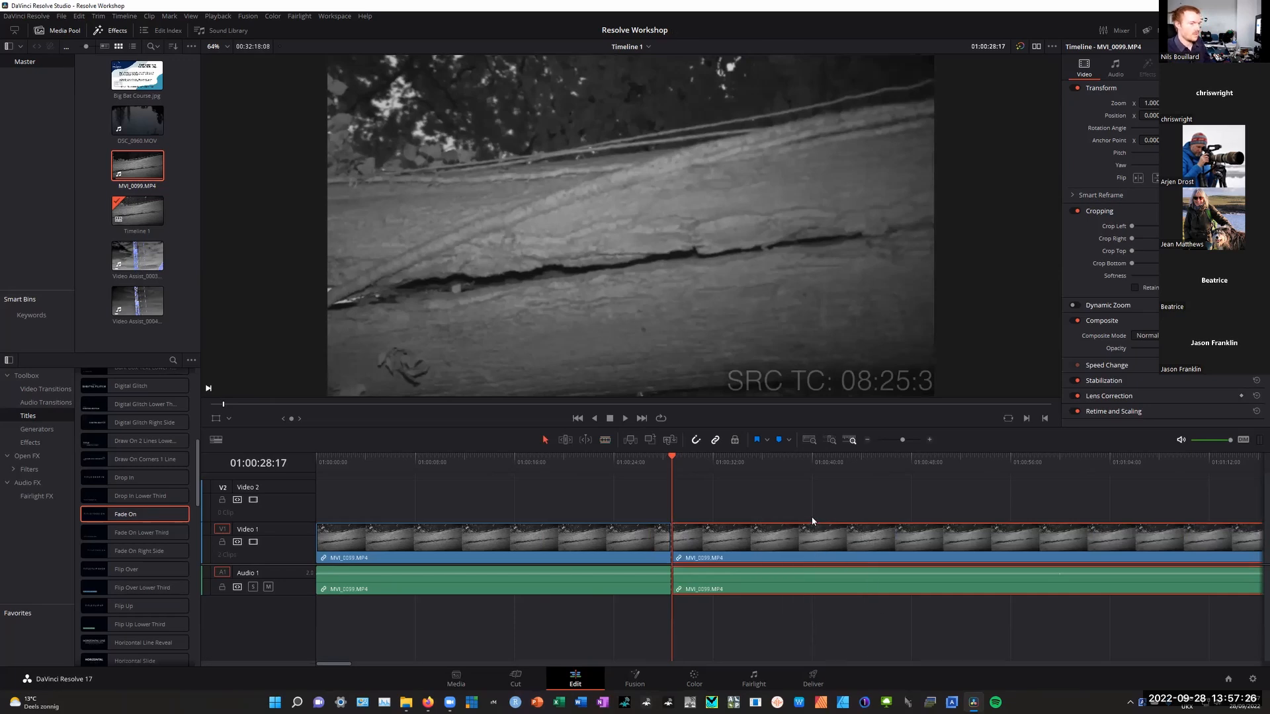
{"action": "key", "text": "Delete"}
{"action": "left_click_drag", "start_coordinate": [674, 458], "coordinate": [695, 509]}
{"action": "left_click", "coordinate": [496, 539]}
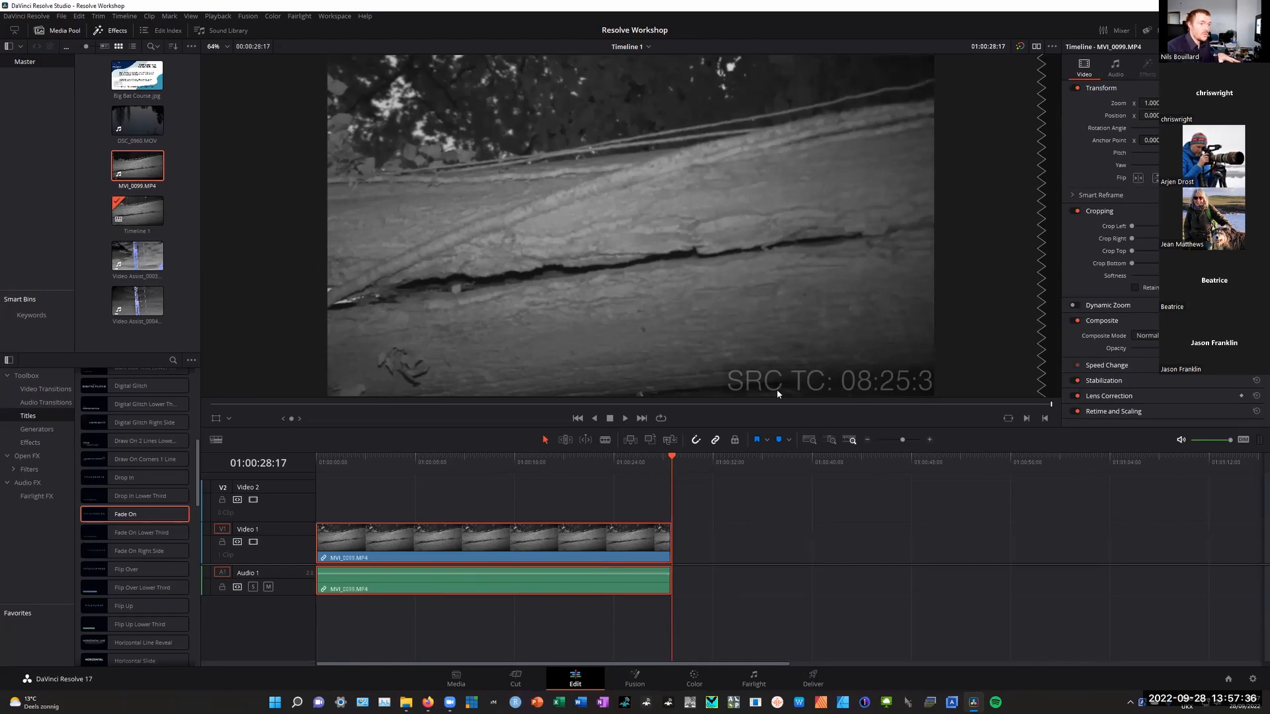
Set the horizontal position of the project's Source Timecode burn-in to 1415 and check it at 01:00:14:24
{"action": "left_click", "coordinate": [693, 678]}
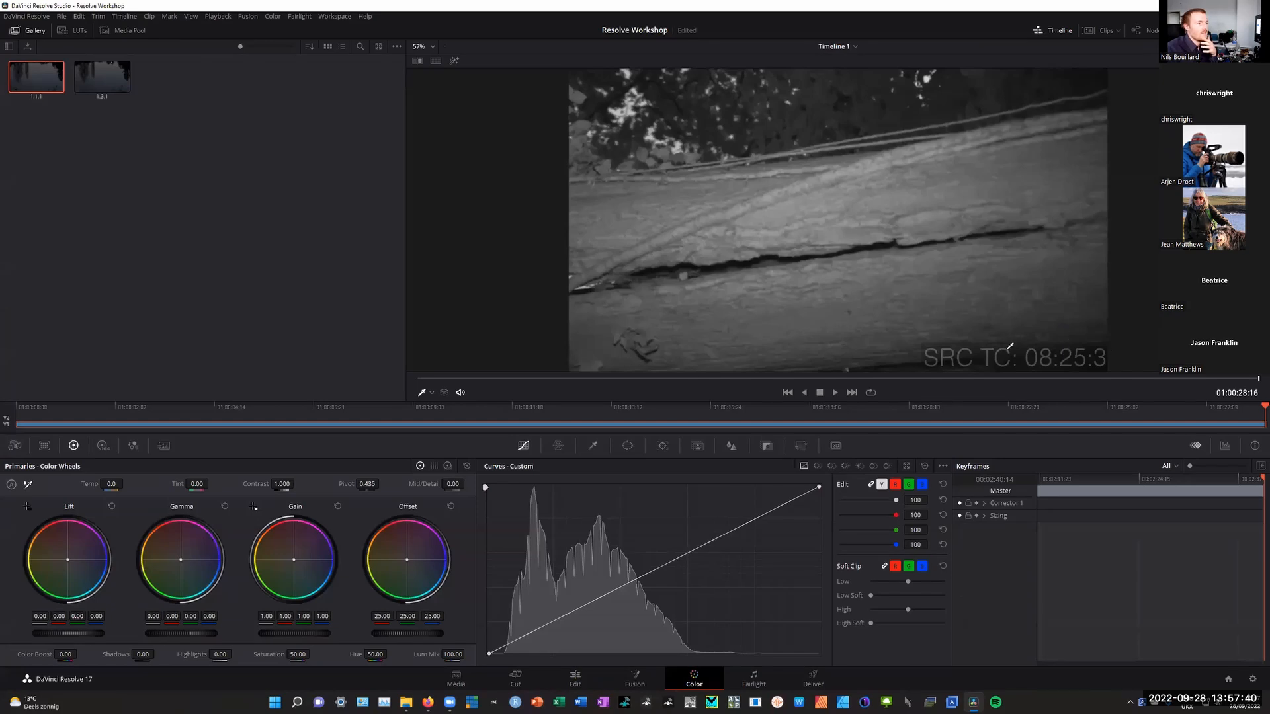
{"action": "left_click", "coordinate": [574, 678]}
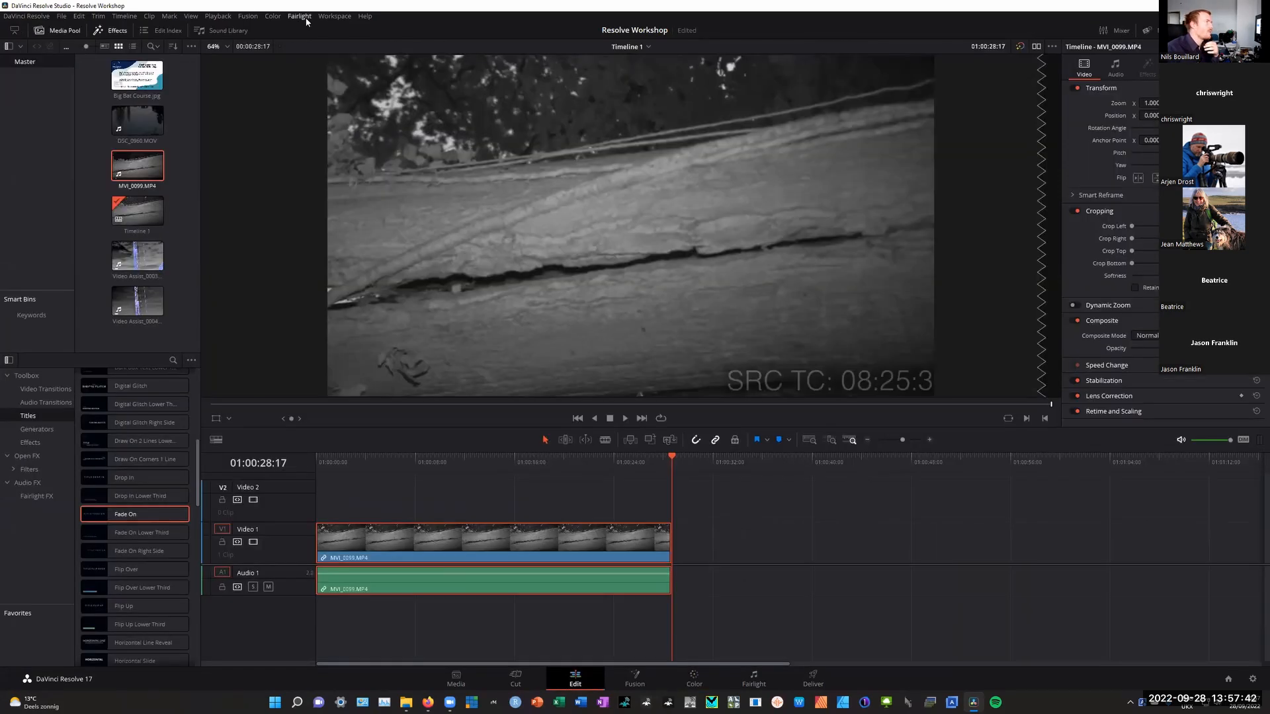
{"action": "left_click", "coordinate": [334, 16]}
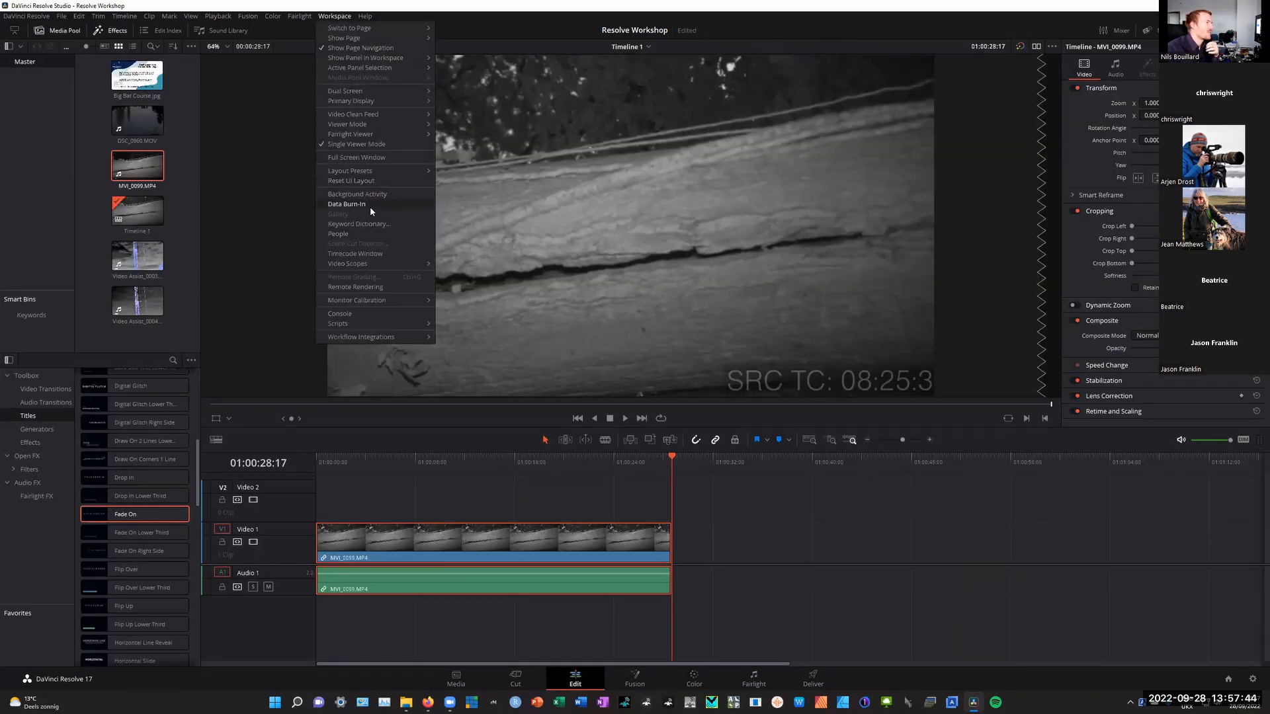
{"action": "left_click", "coordinate": [370, 206]}
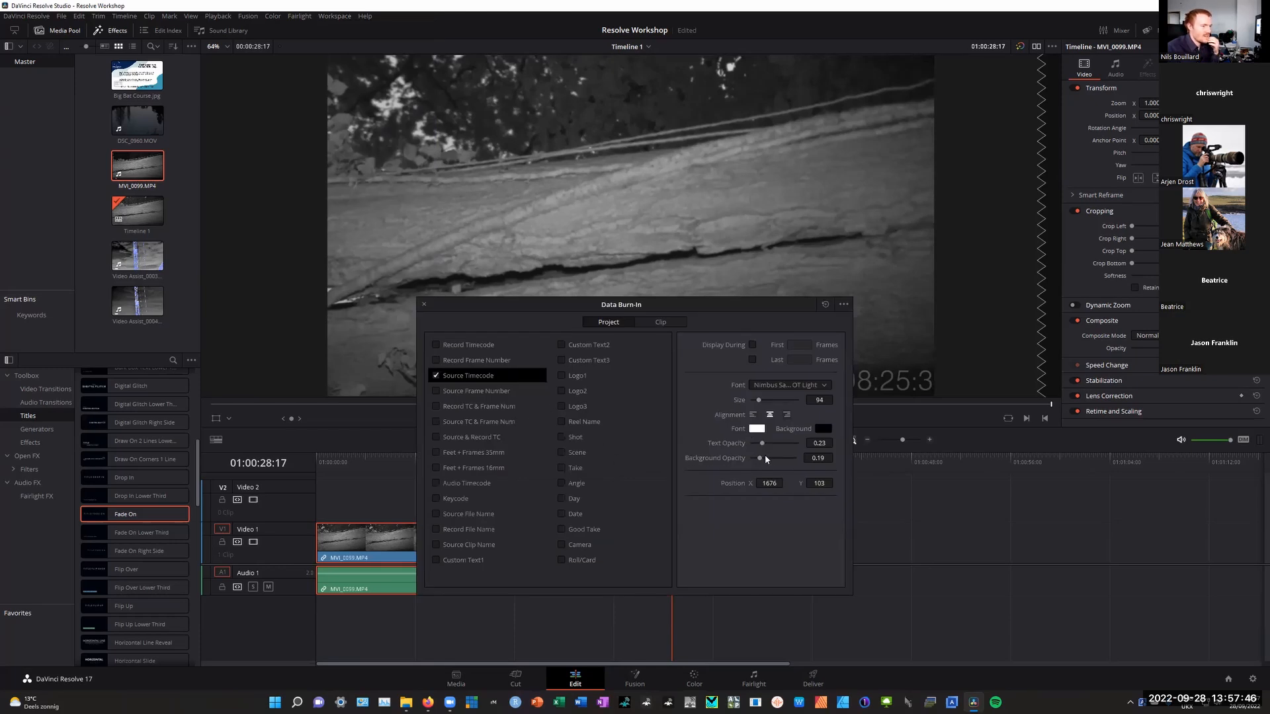
{"action": "left_click_drag", "start_coordinate": [763, 306], "coordinate": [628, 327]}
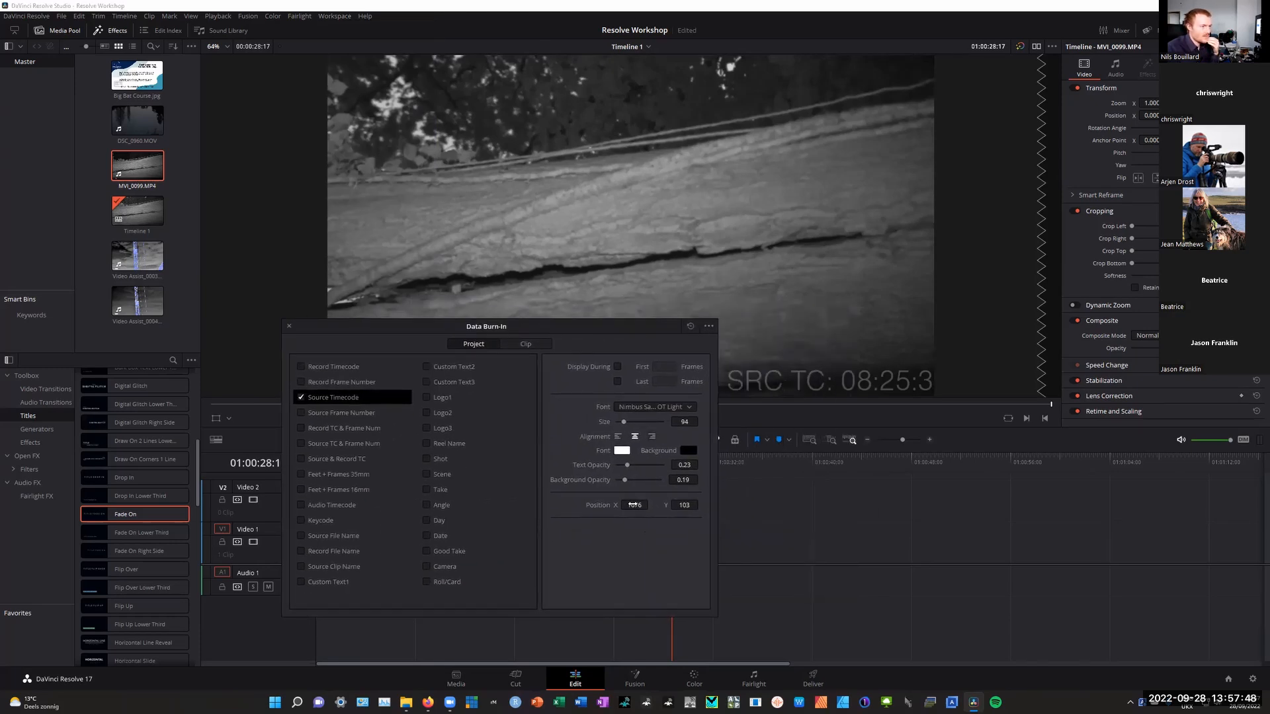
{"action": "left_click_drag", "start_coordinate": [651, 506], "coordinate": [607, 505]}
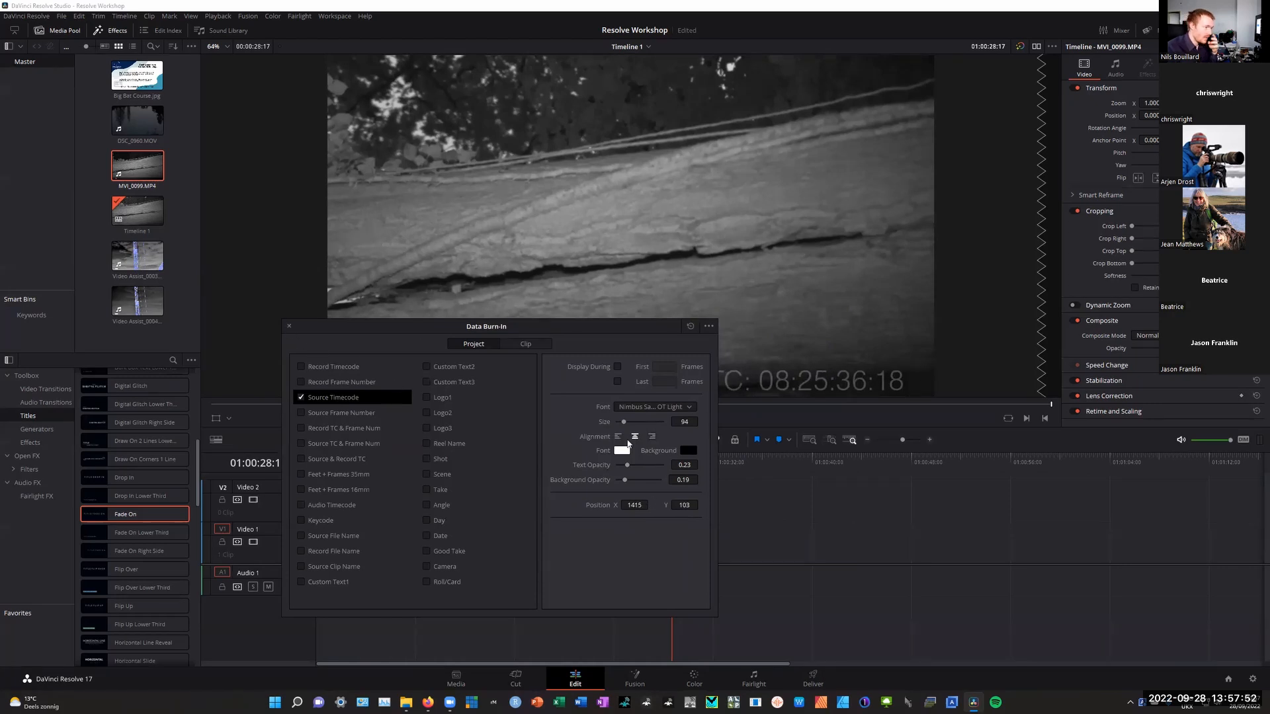
{"action": "left_click", "coordinate": [289, 326]}
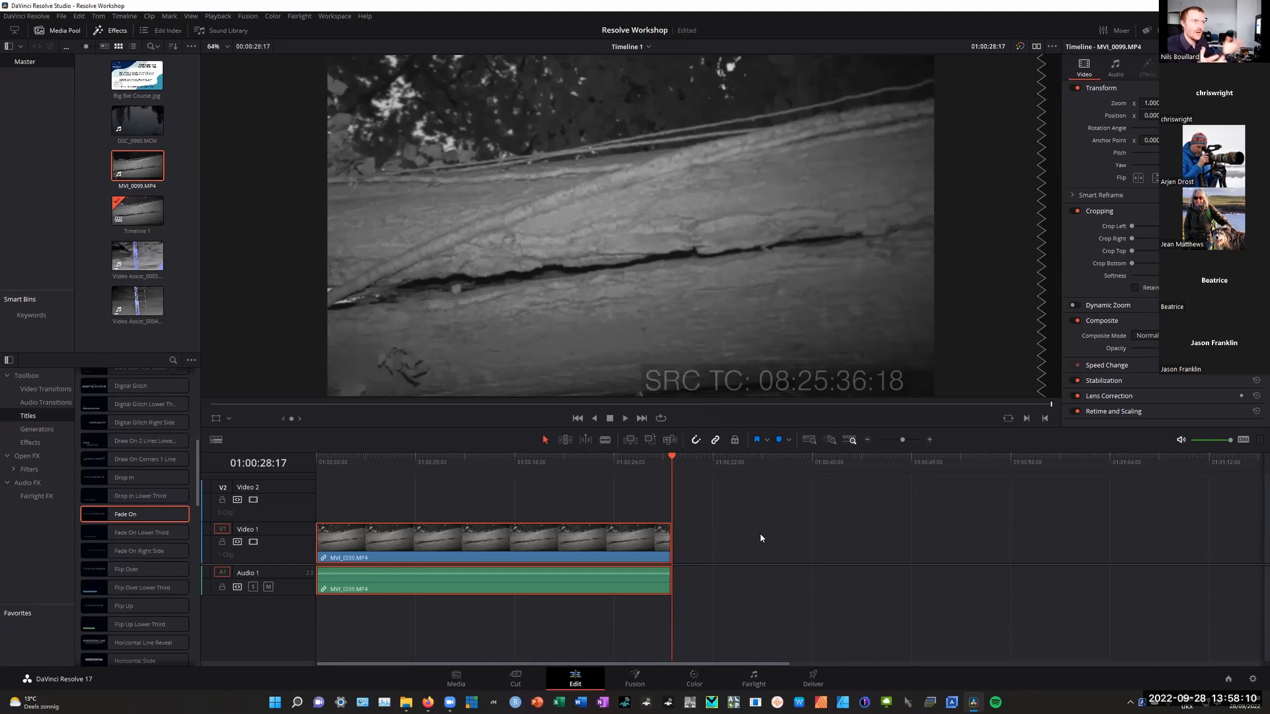
{"action": "left_click_drag", "start_coordinate": [668, 455], "coordinate": [502, 490]}
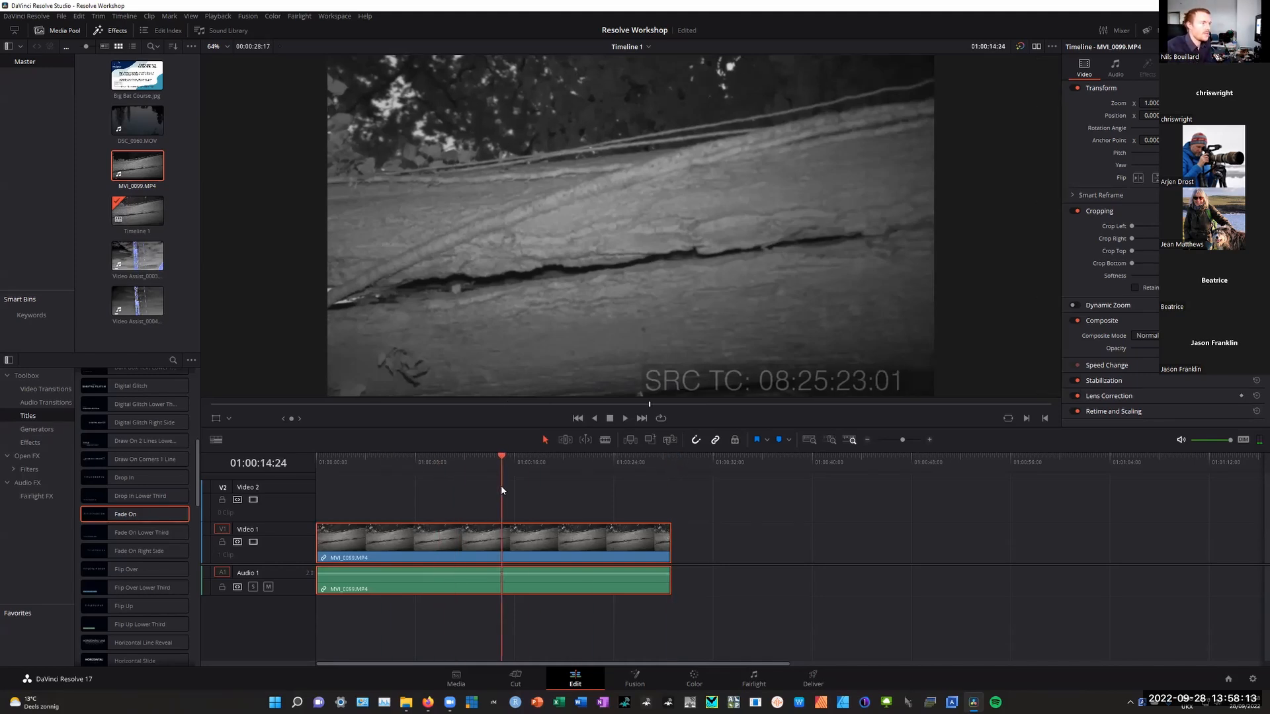
Set the video render format to MP4 in the custom render settings on the Deliver page
{"action": "left_click", "coordinate": [813, 679]}
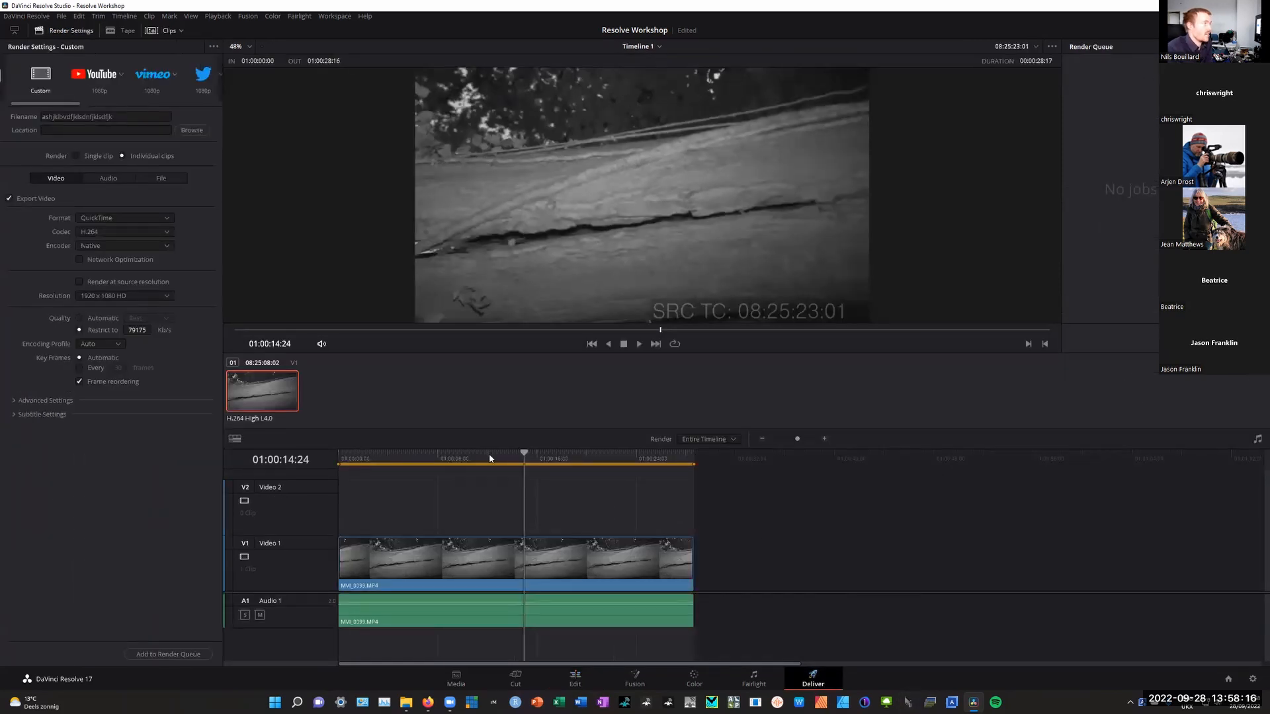
{"action": "left_click", "coordinate": [138, 219]}
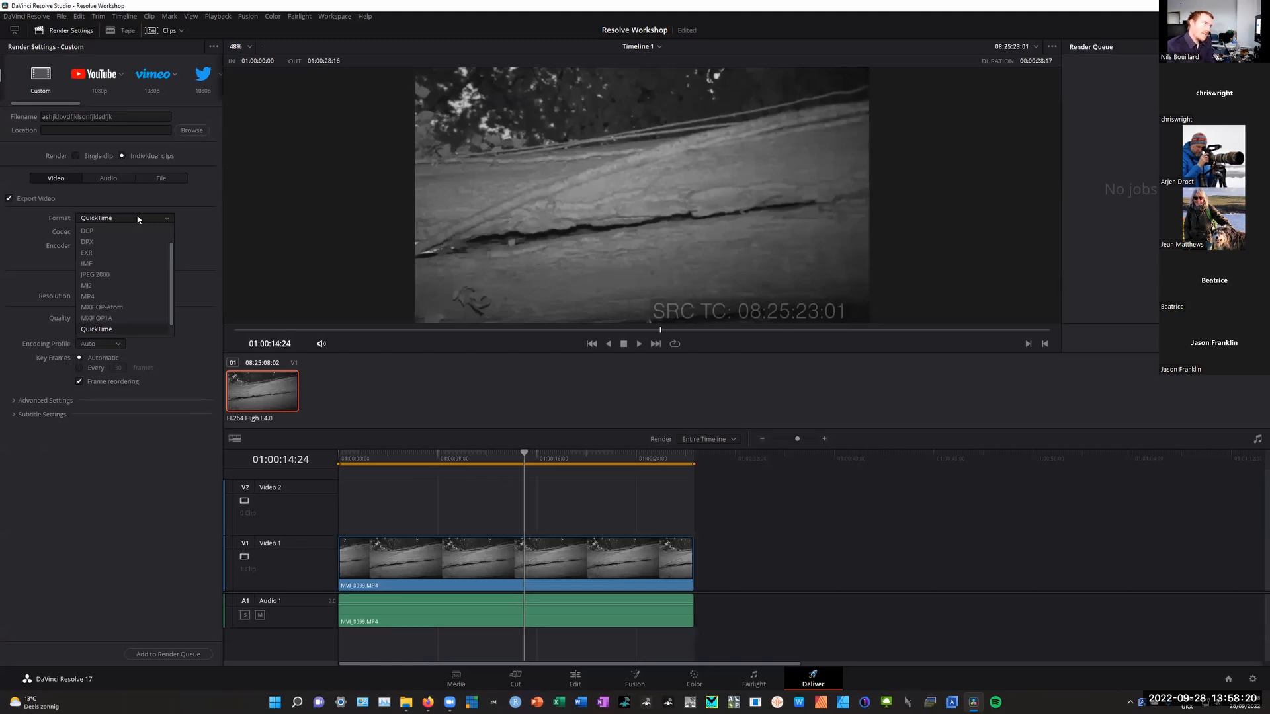
{"action": "left_click", "coordinate": [133, 296]}
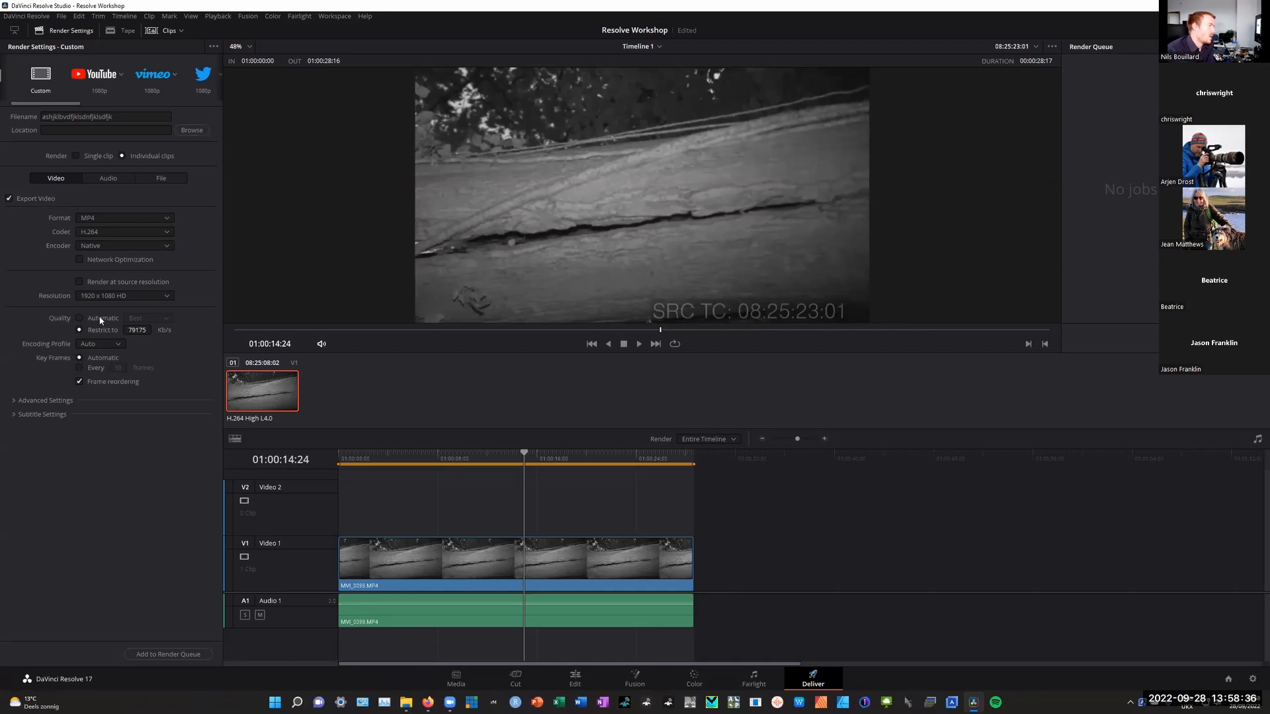
Compare the automatic quality options and restrict the render quality to 4000 Kb/s
{"action": "left_click", "coordinate": [138, 330]}
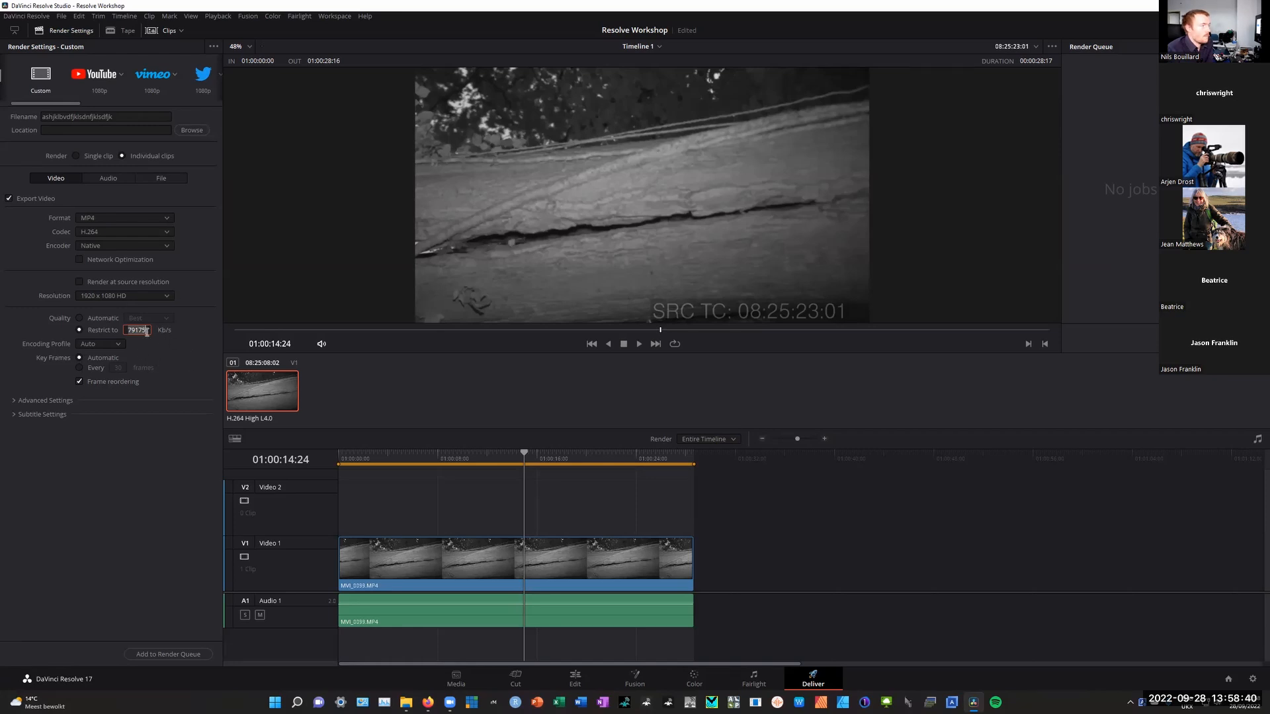
{"action": "left_click", "coordinate": [106, 318]}
{"action": "left_click", "coordinate": [157, 320]}
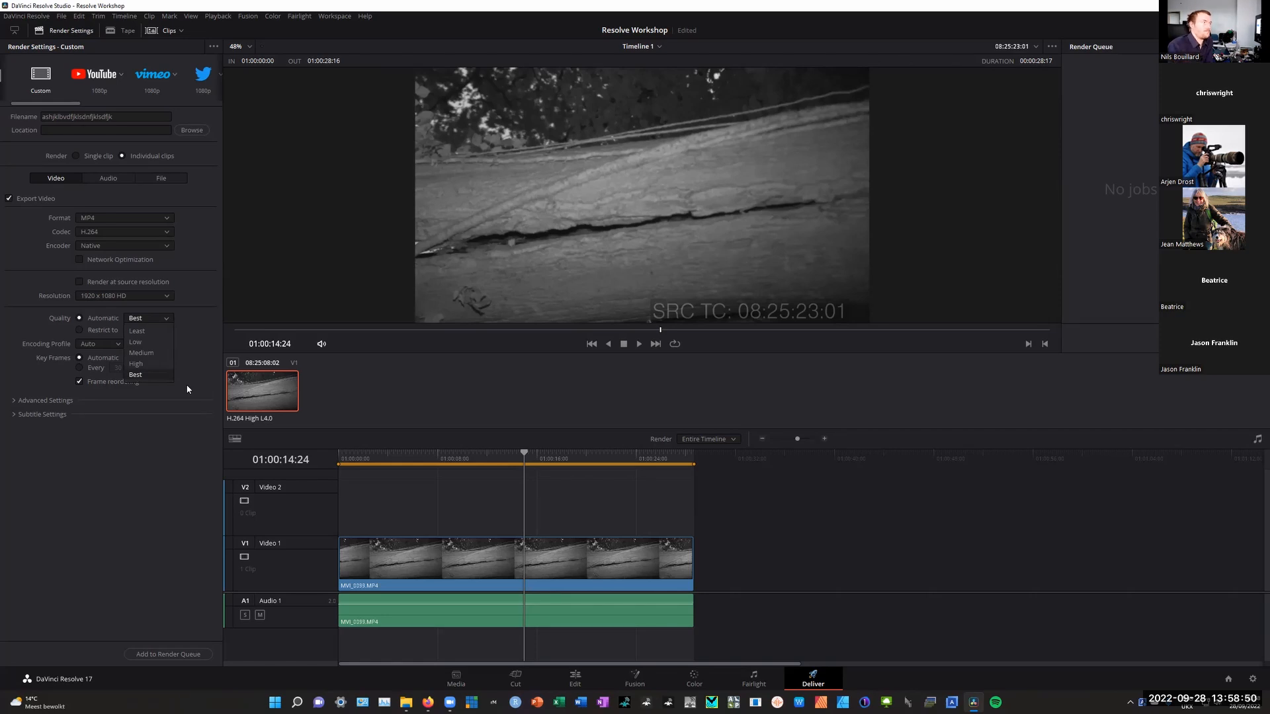
{"action": "left_click", "coordinate": [198, 326]}
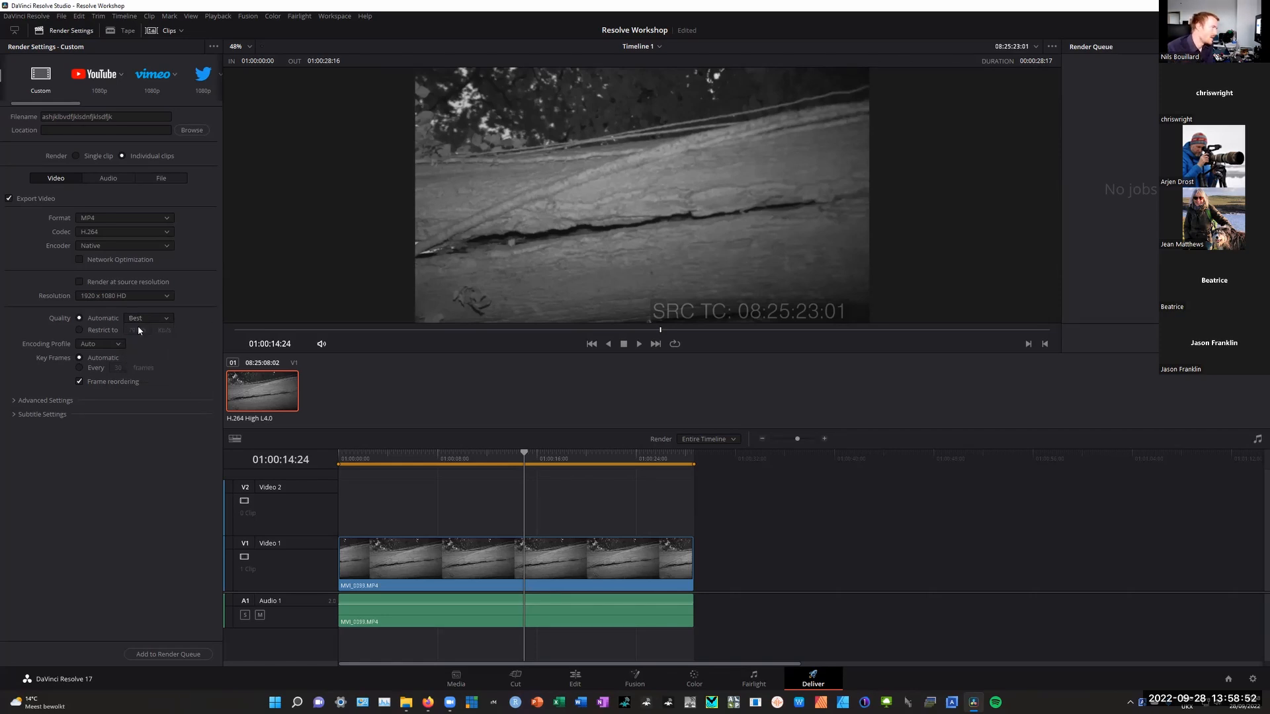
{"action": "left_click", "coordinate": [113, 331]}
{"action": "left_click", "coordinate": [140, 328]}
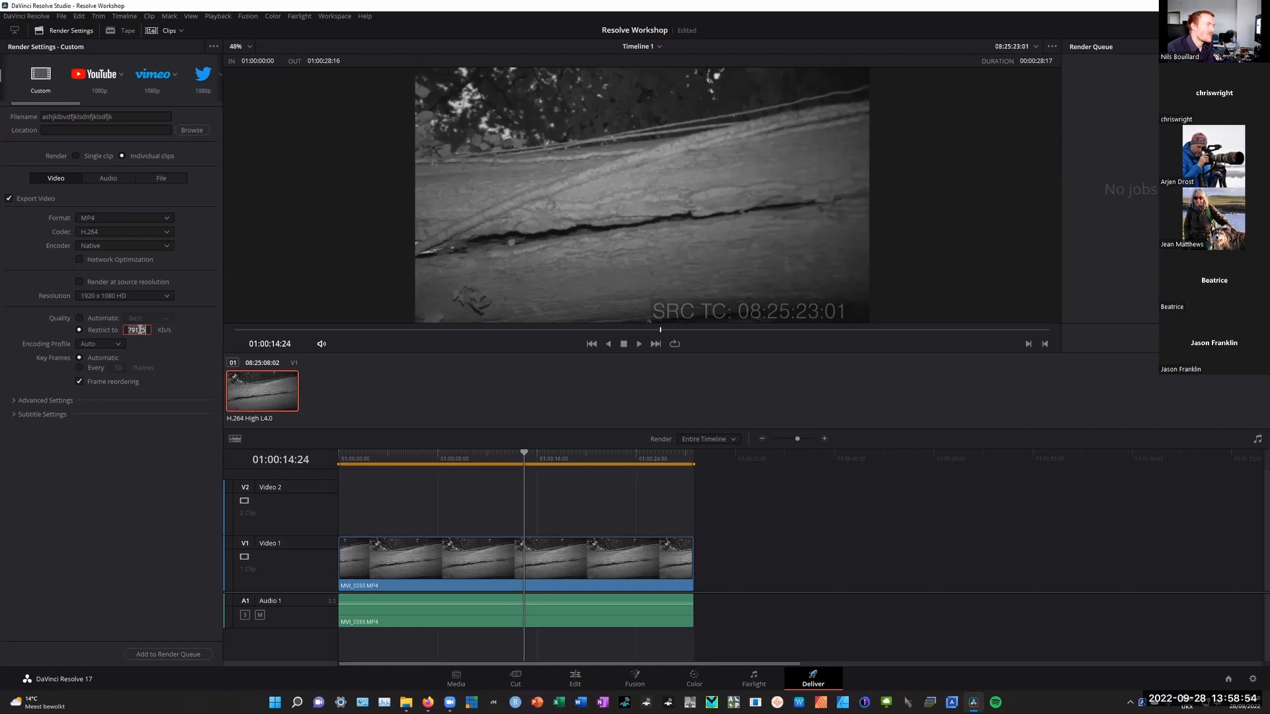
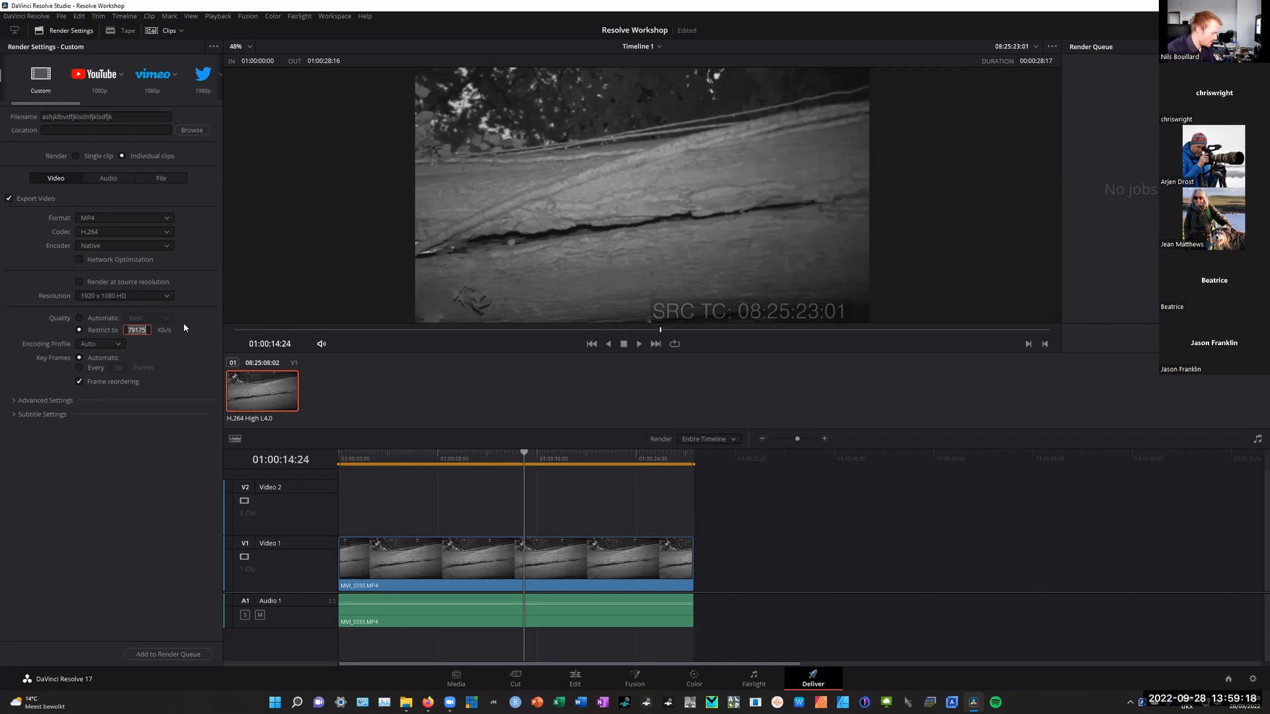
{"action": "type", "text": "4000"}
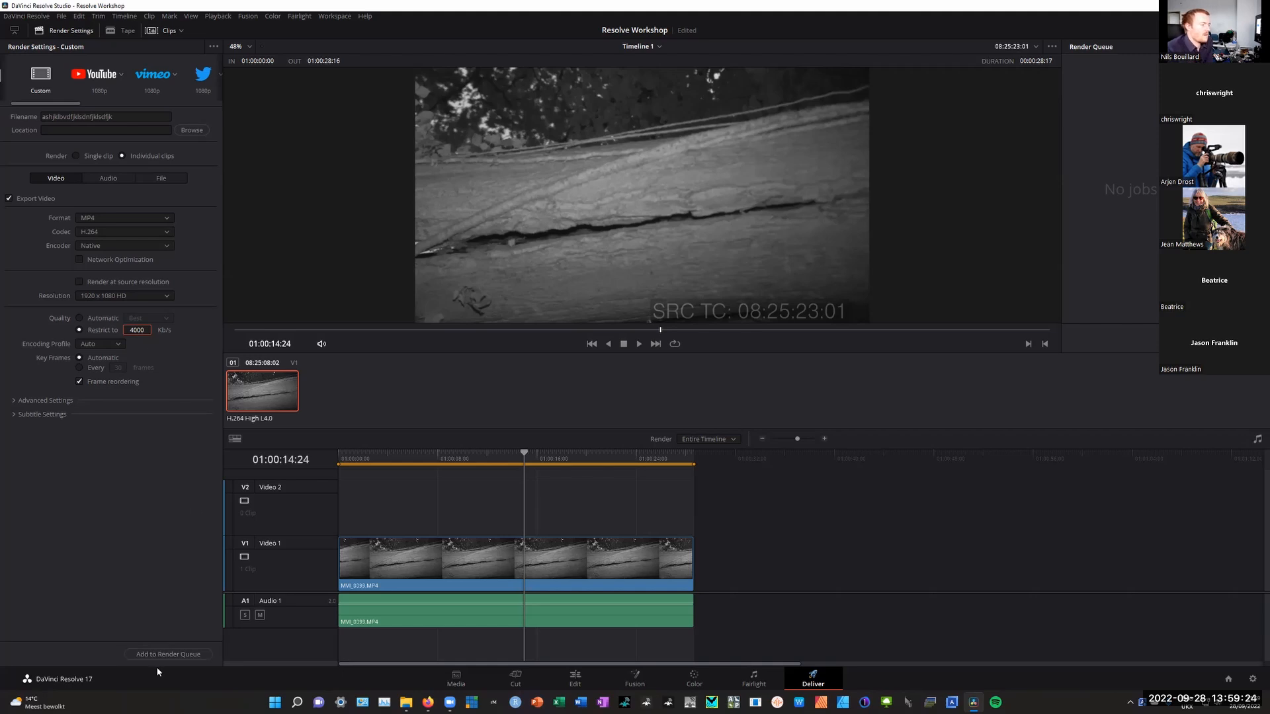
Choose the Resolve Workshop folder as the render location and add the timeline to the render queue
{"action": "left_click", "coordinate": [168, 655]}
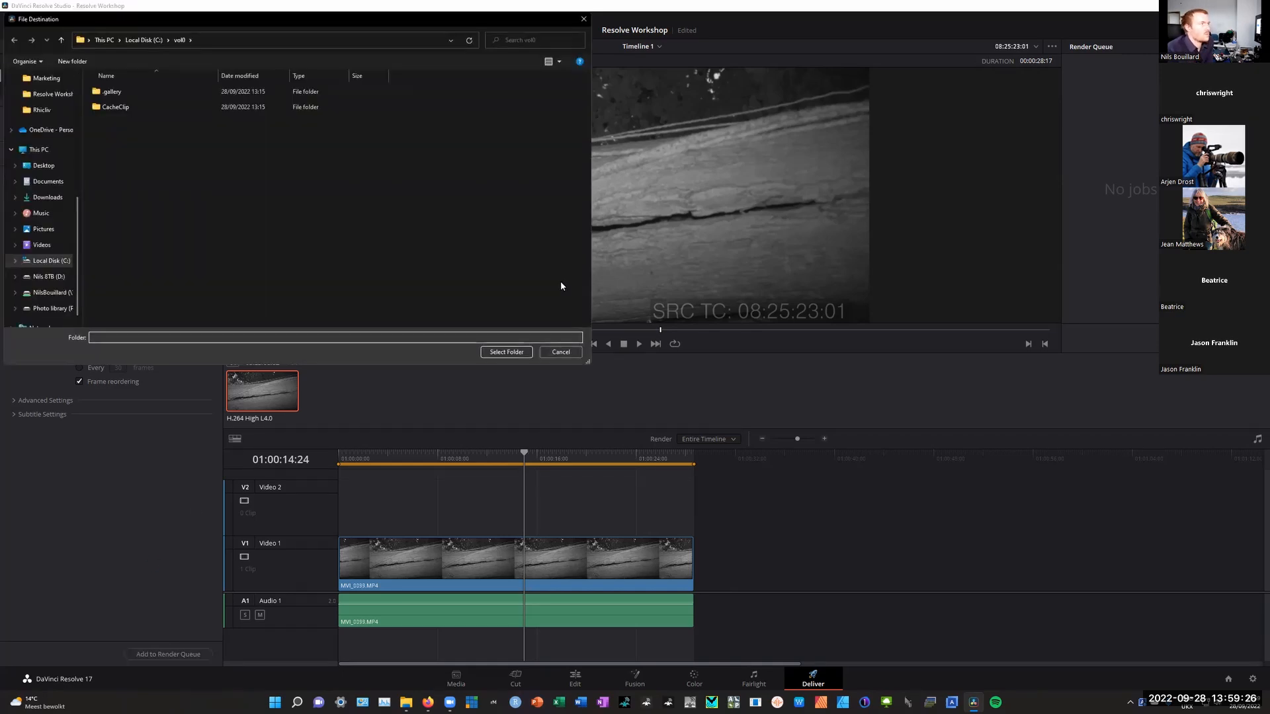
{"action": "left_click", "coordinate": [561, 352]}
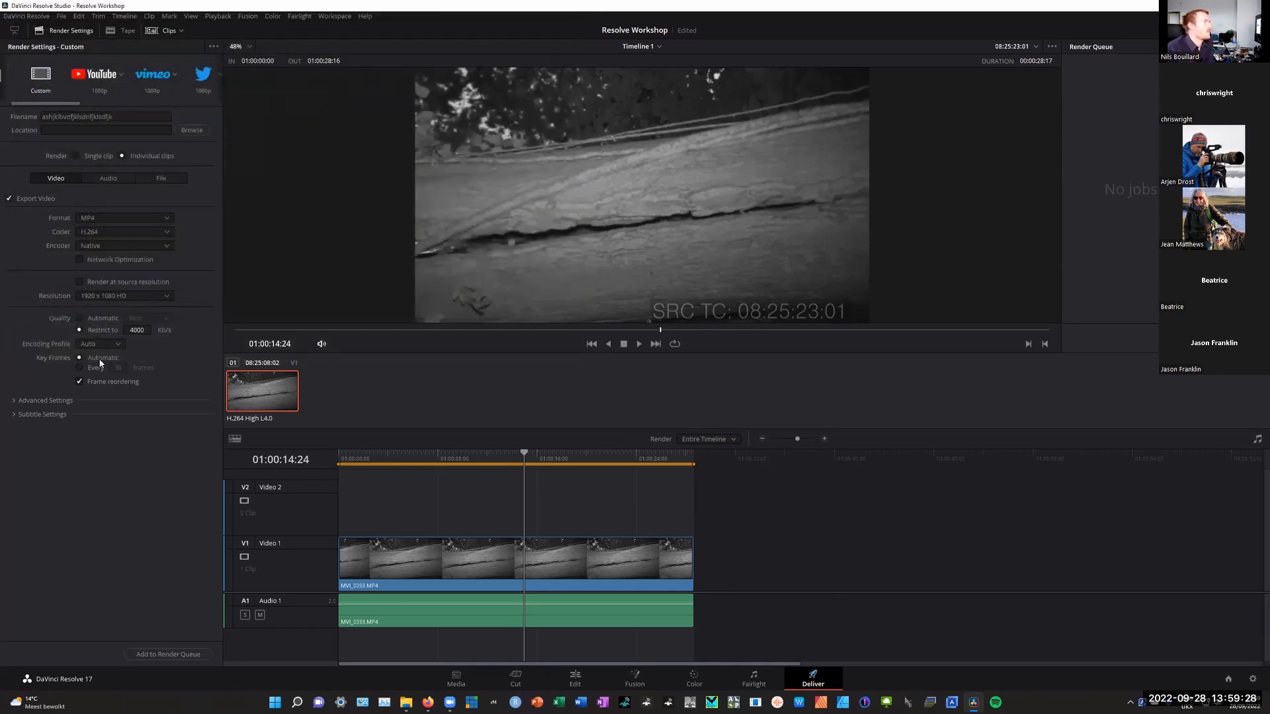
{"action": "scroll", "coordinate": [55, 296], "scroll_direction": "up", "scroll_amount": 4}
{"action": "left_click", "coordinate": [55, 298]}
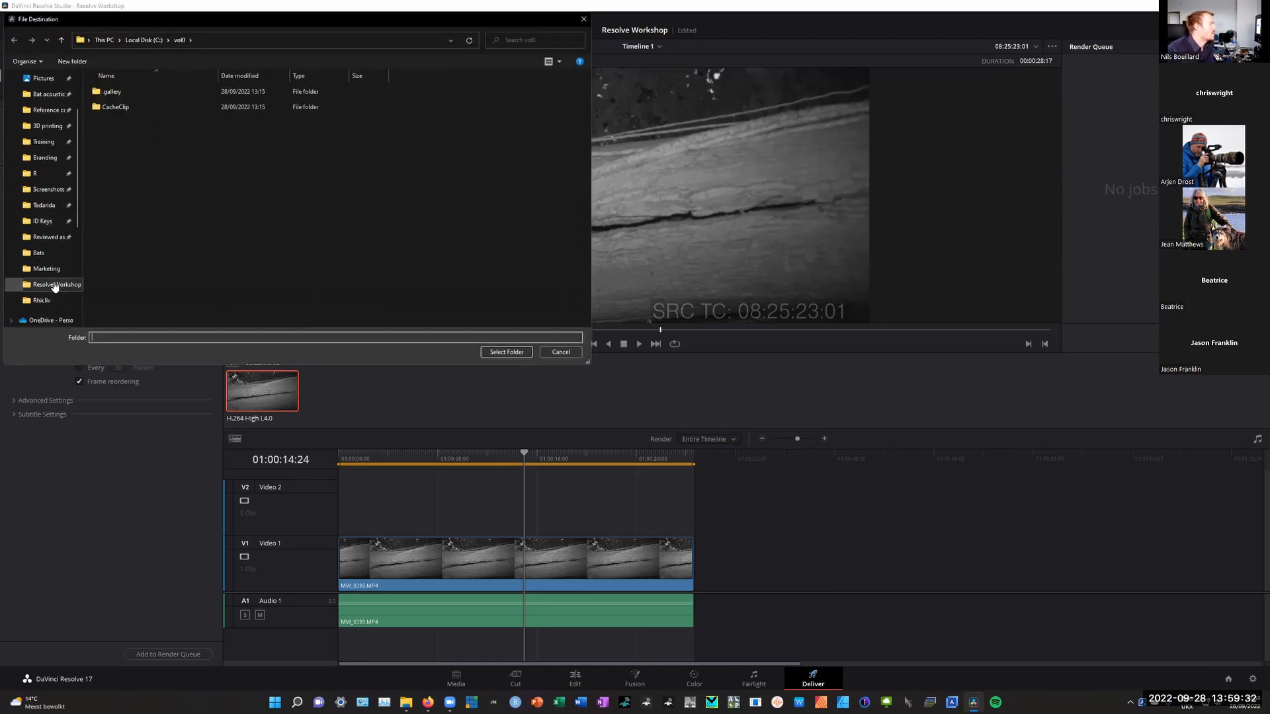
{"action": "left_click", "coordinate": [507, 352]}
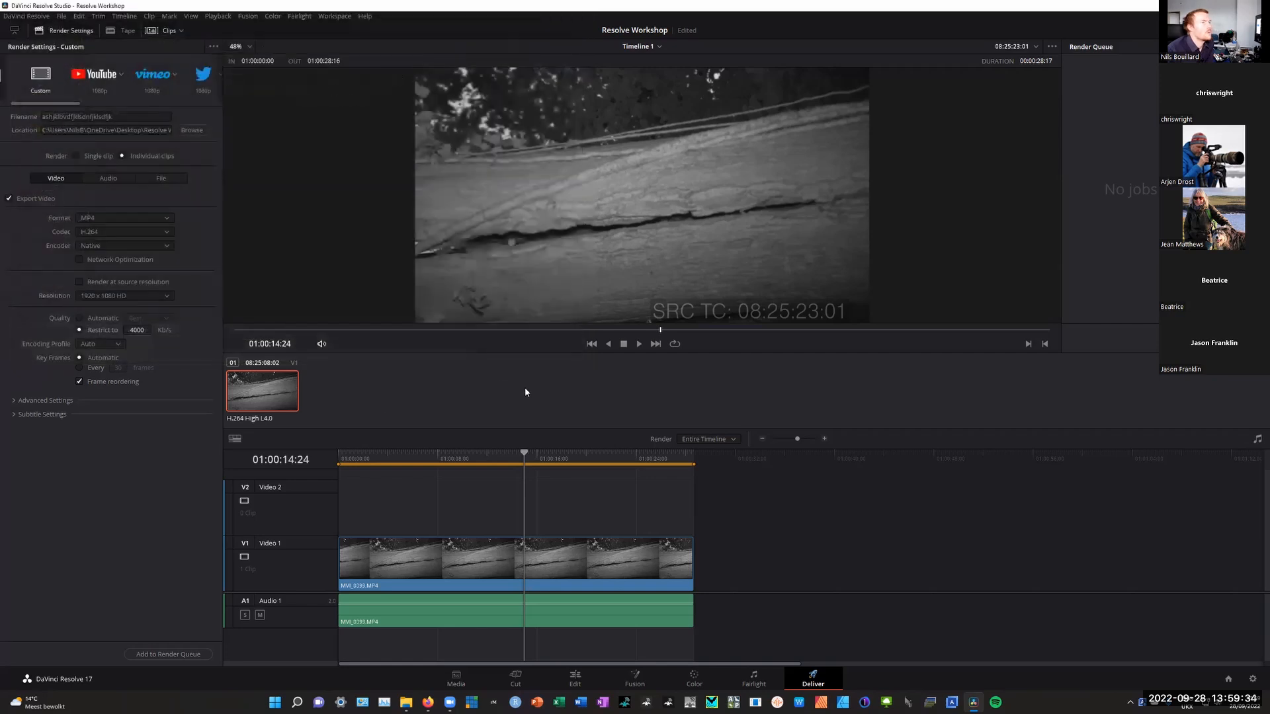
{"action": "left_click", "coordinate": [190, 658]}
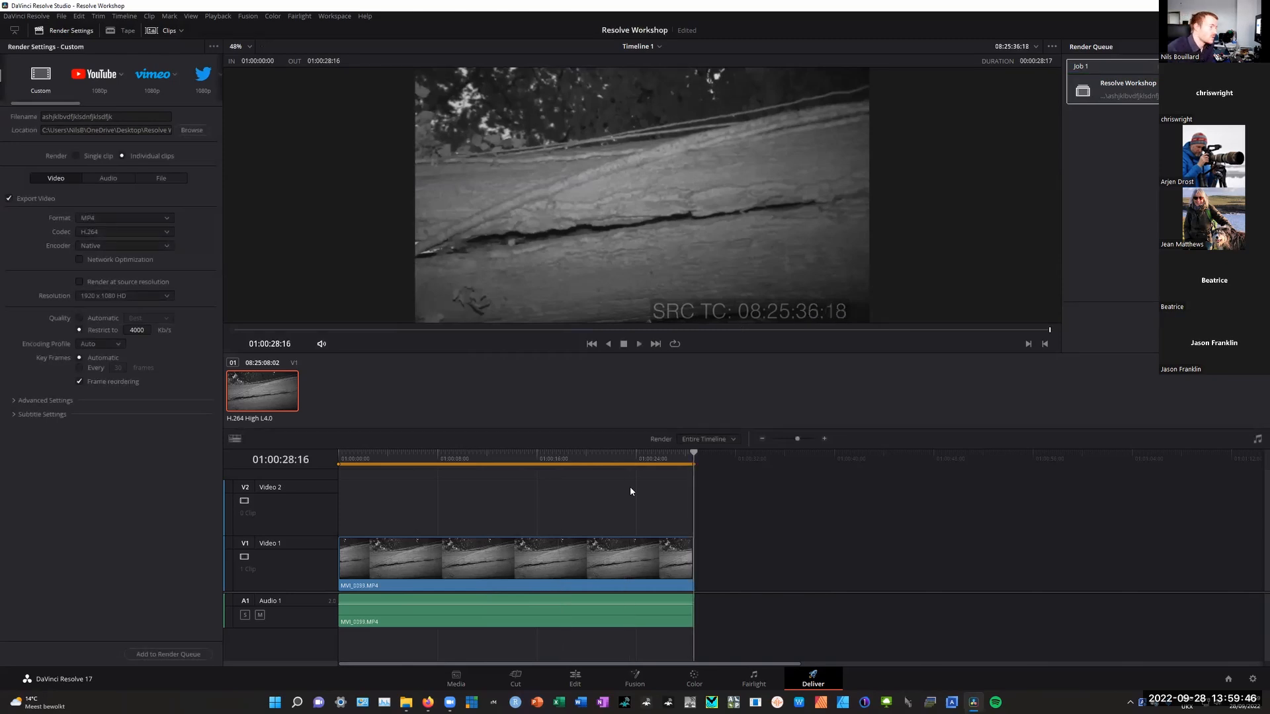
Switch to File Explorer, play the rendered MP4 from the Resolve Workshop folder full screen, and close the player and folder
{"action": "mouse_move", "coordinate": [407, 702]}
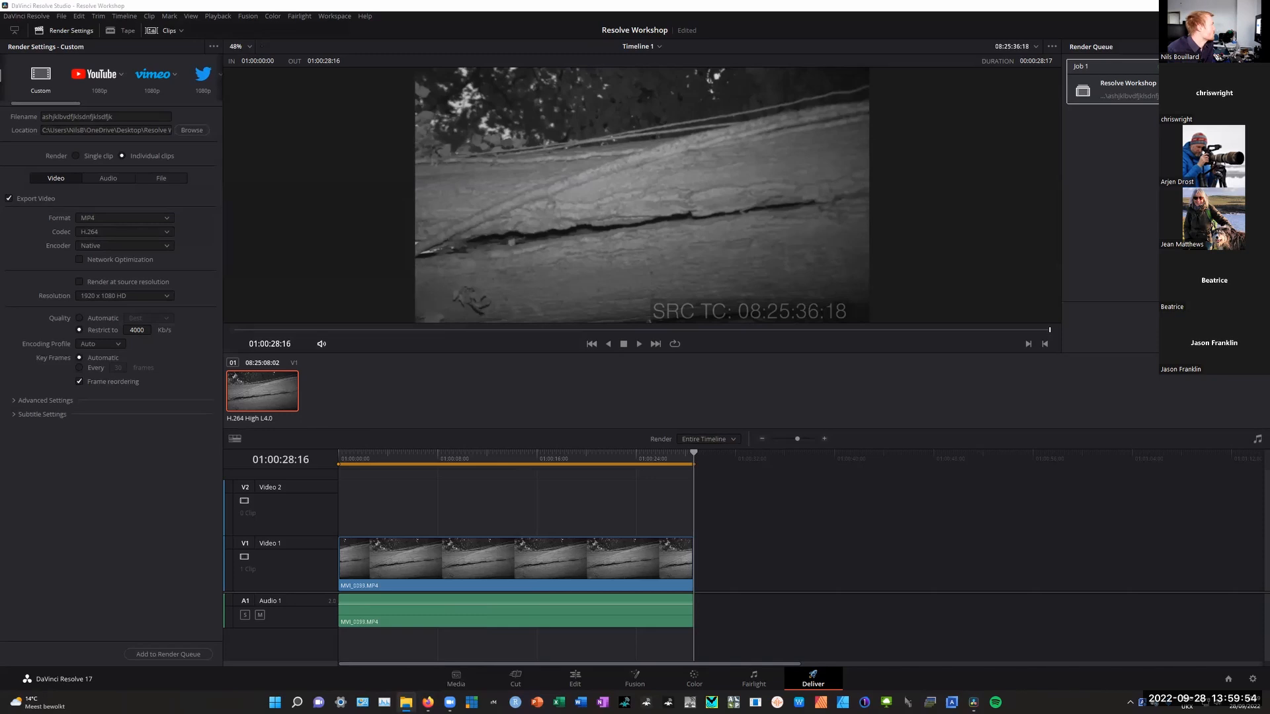
{"action": "key", "text": "alt+Tab"}
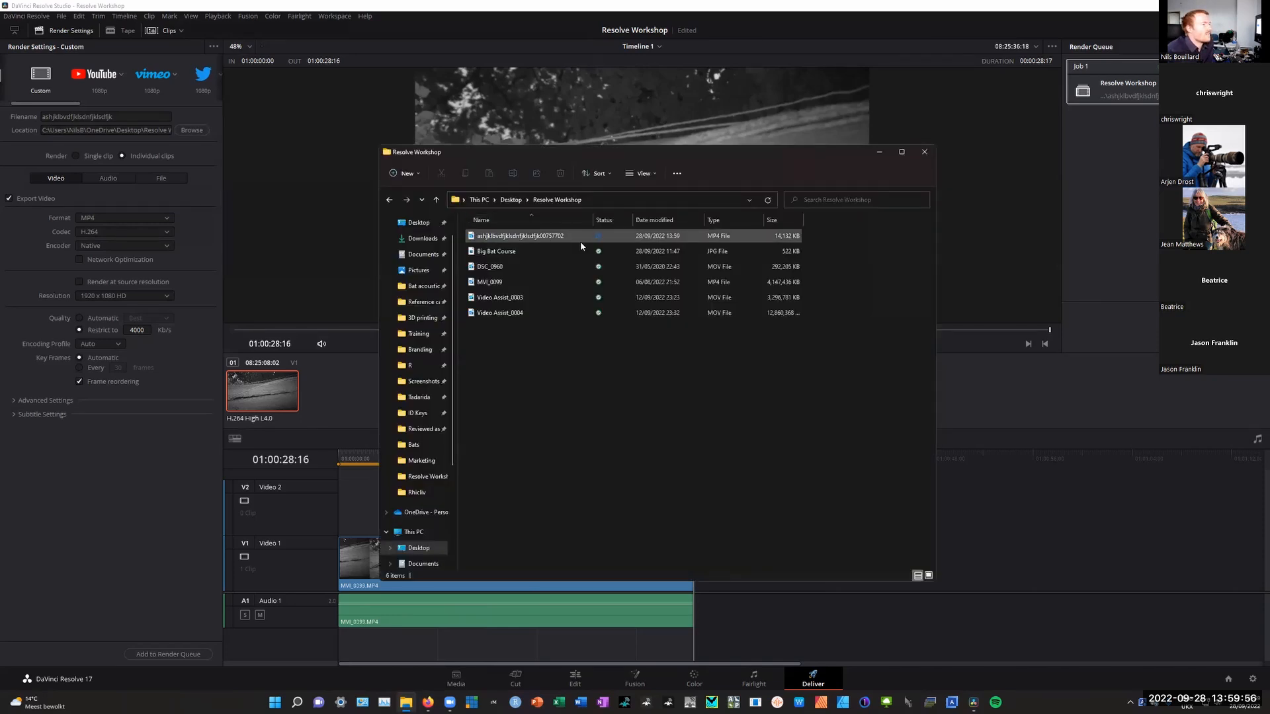
{"action": "double_click", "coordinate": [537, 236]}
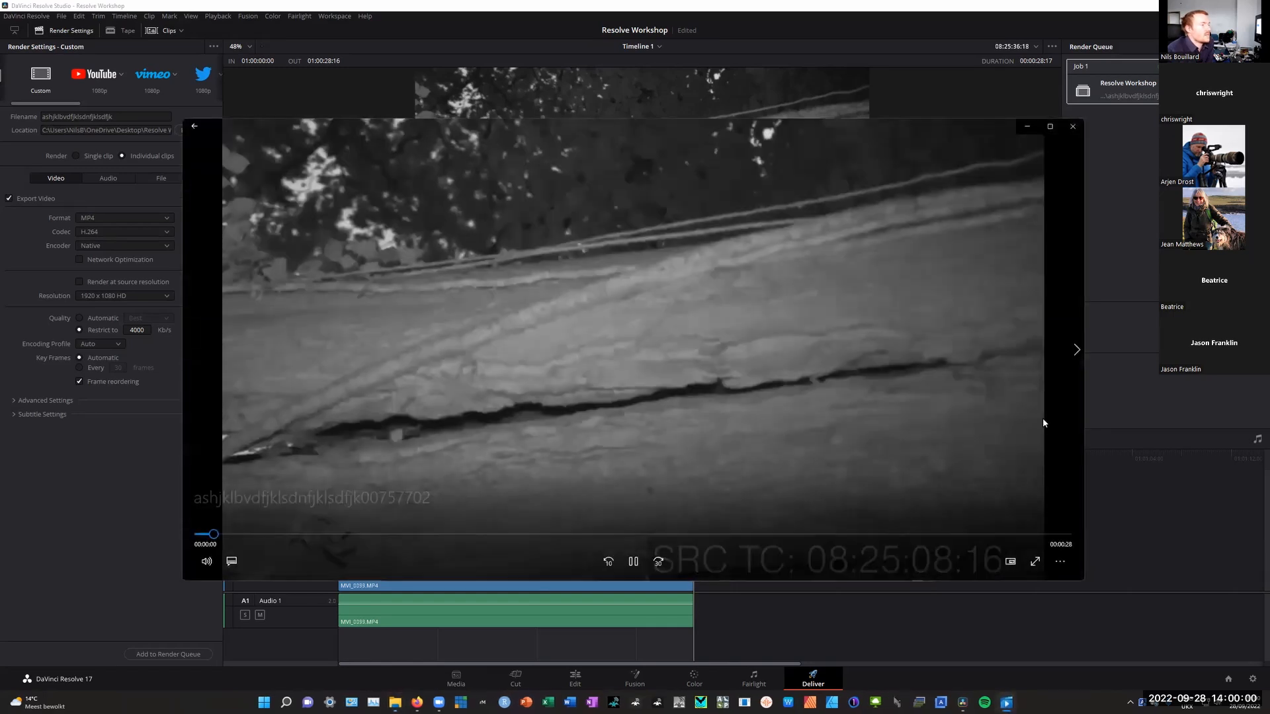
{"action": "left_click", "coordinate": [1049, 129]}
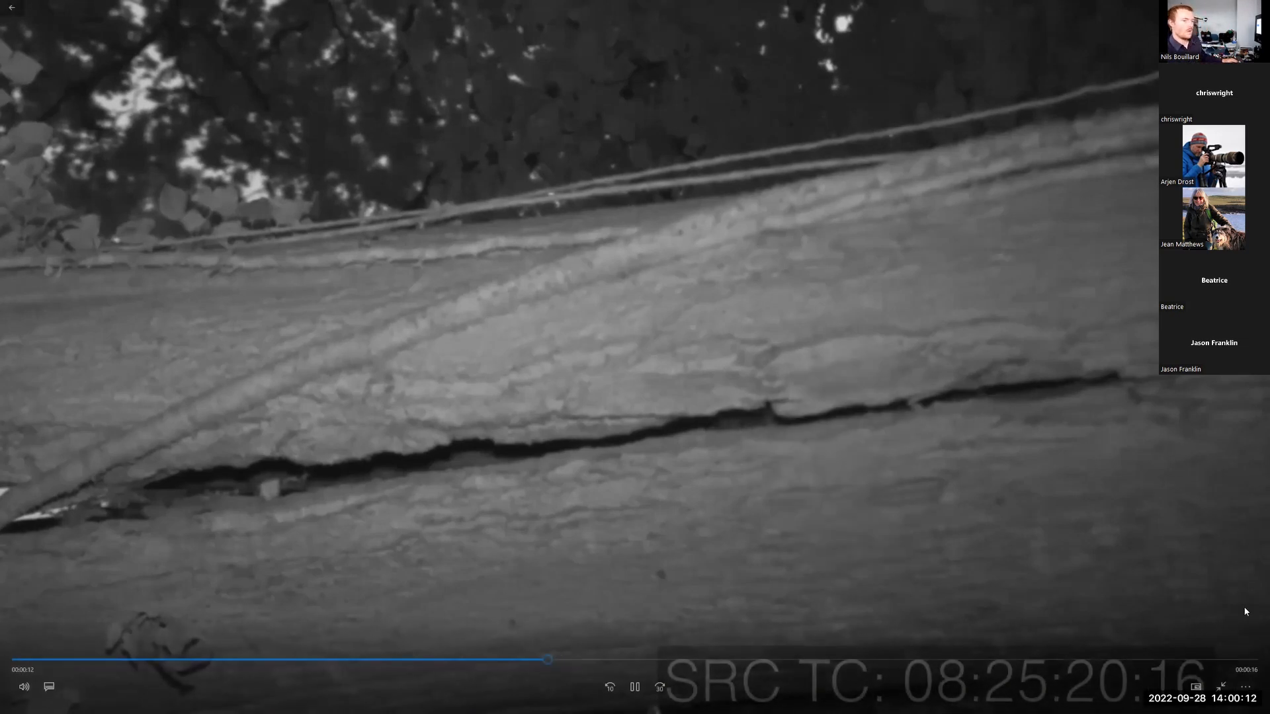
{"action": "left_click", "coordinate": [1221, 687]}
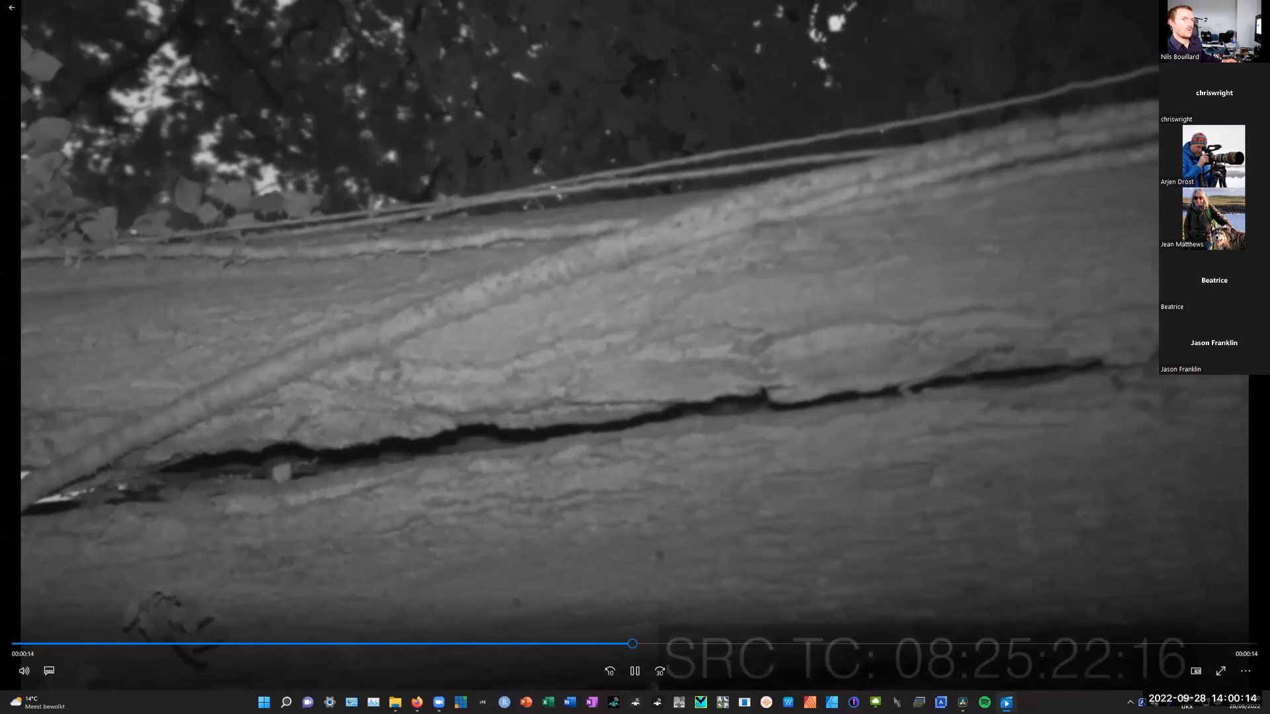
{"action": "left_click", "coordinate": [1254, 7]}
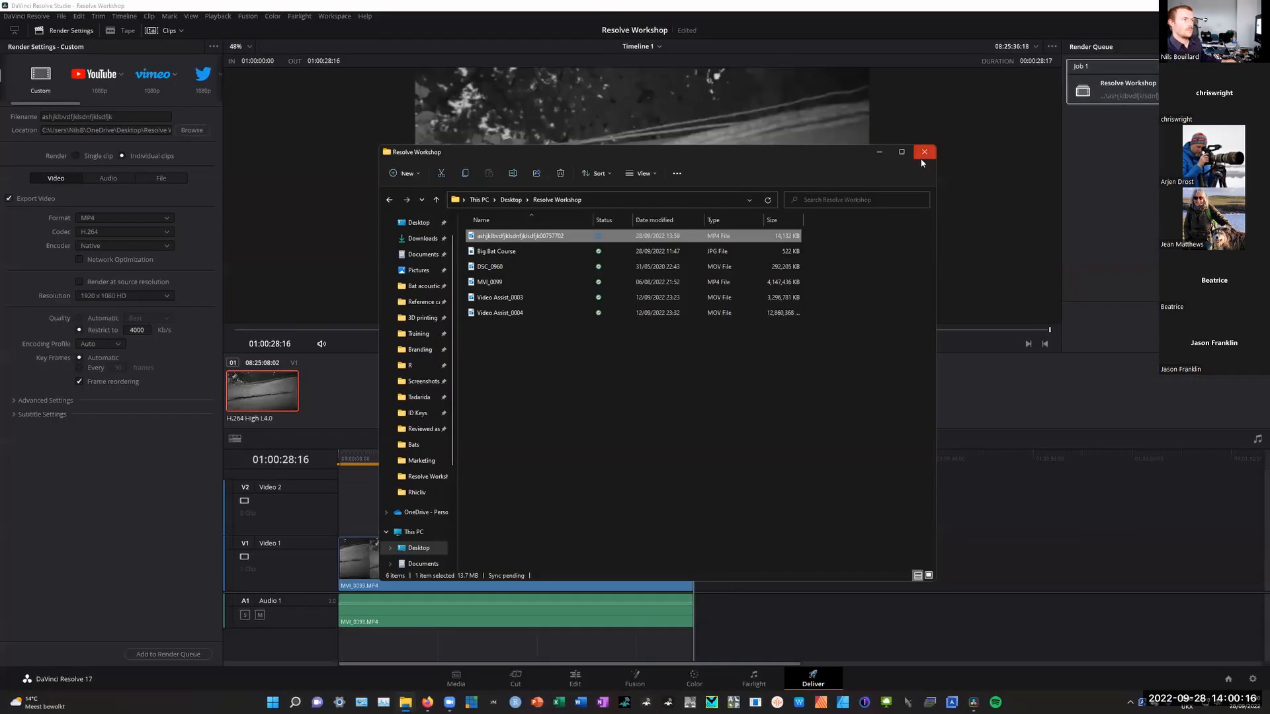
{"action": "left_click_drag", "start_coordinate": [814, 158], "coordinate": [0, 199]}
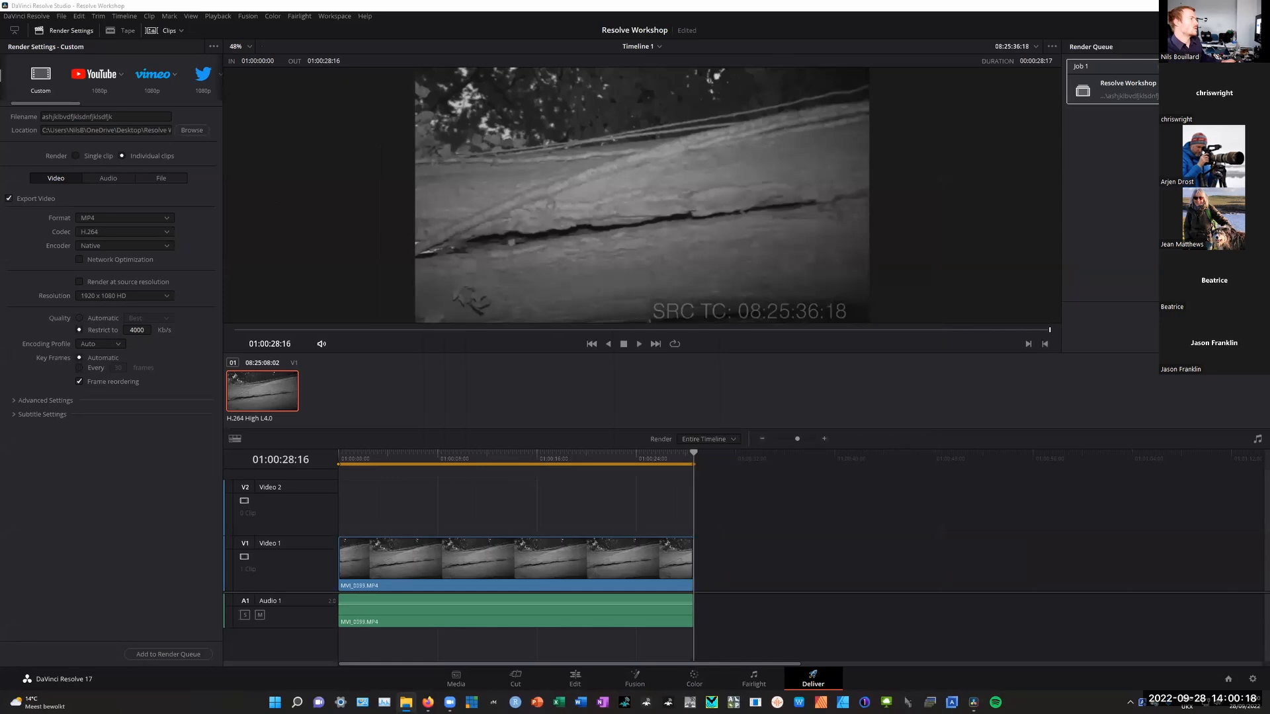
{"action": "left_click", "coordinate": [694, 681]}
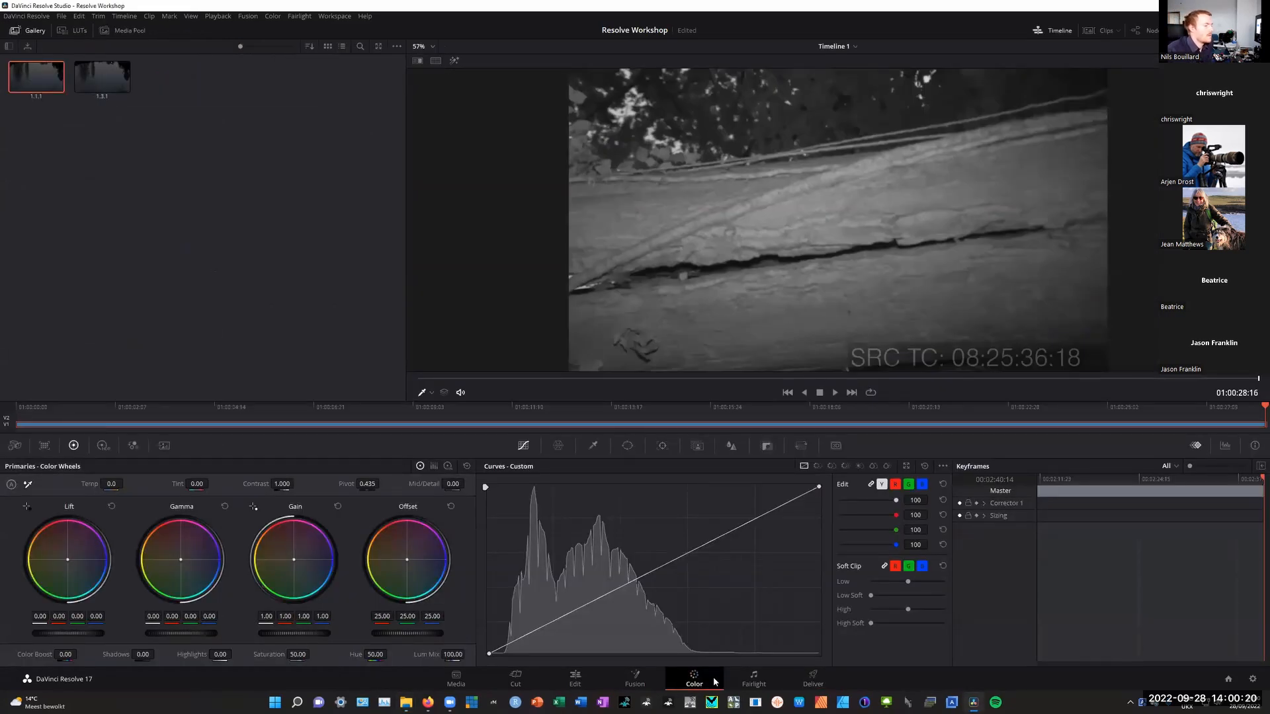
{"action": "left_click", "coordinate": [586, 685]}
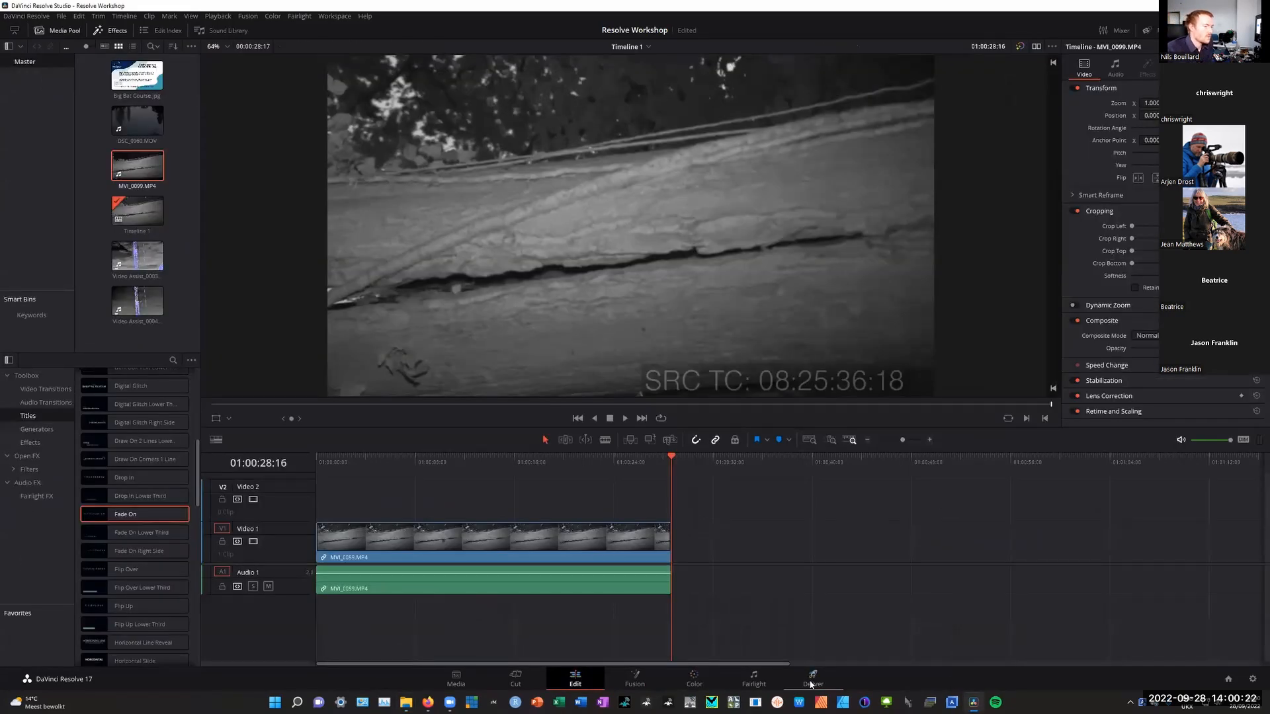
{"action": "left_click", "coordinate": [817, 679]}
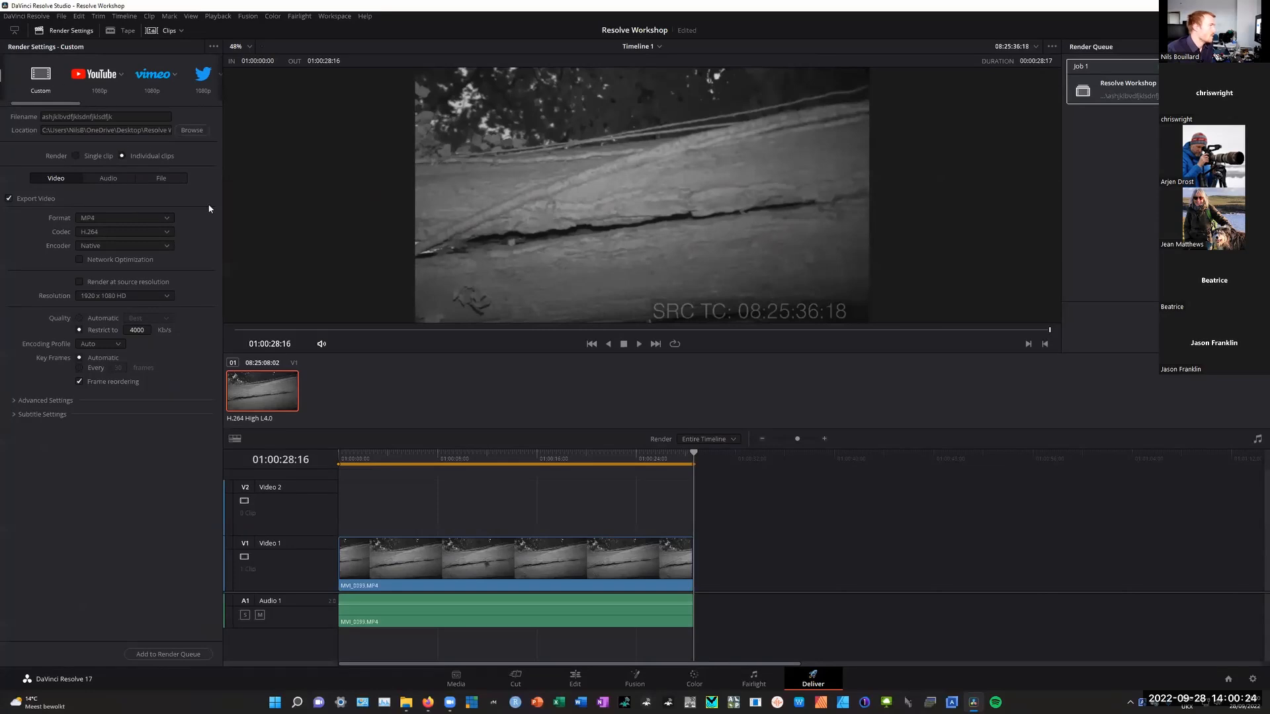
Compare the Individual clips and Single clip render modes and set the render to Single clip
{"action": "left_click", "coordinate": [98, 160]}
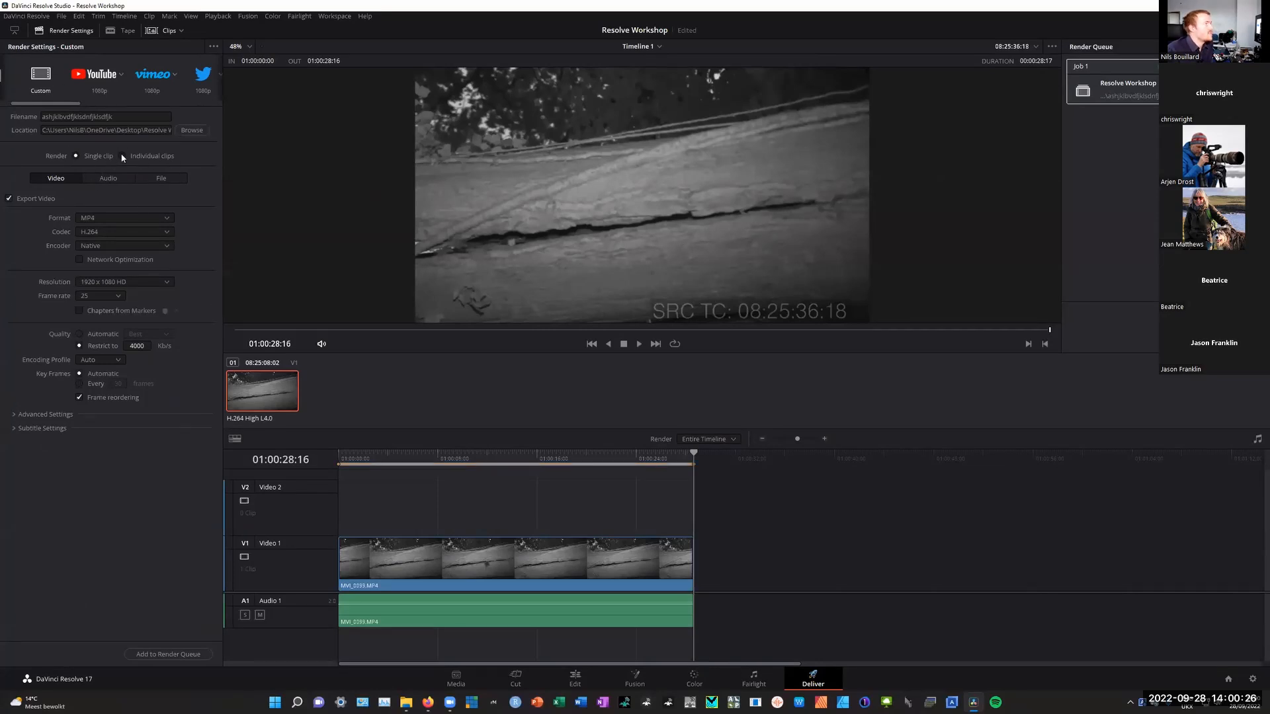
{"action": "left_click", "coordinate": [123, 157]}
{"action": "left_click", "coordinate": [94, 155]}
{"action": "left_click", "coordinate": [145, 157]}
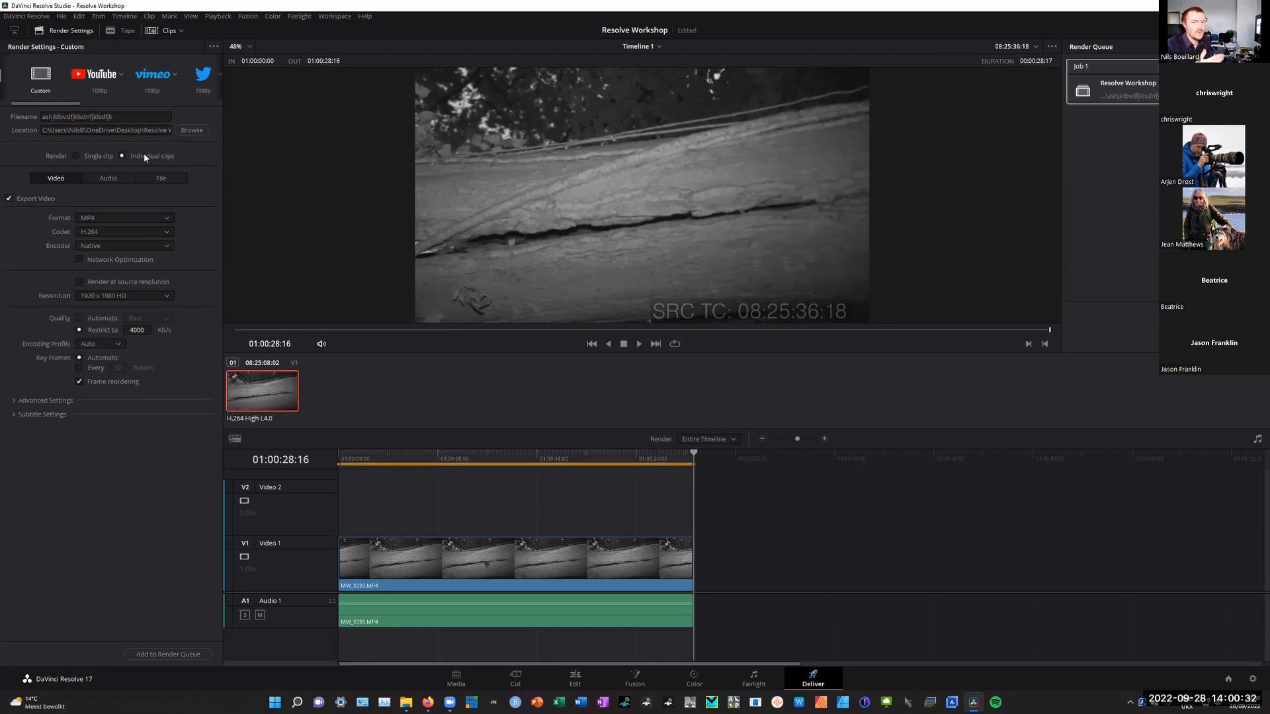
{"action": "left_click", "coordinate": [94, 155]}
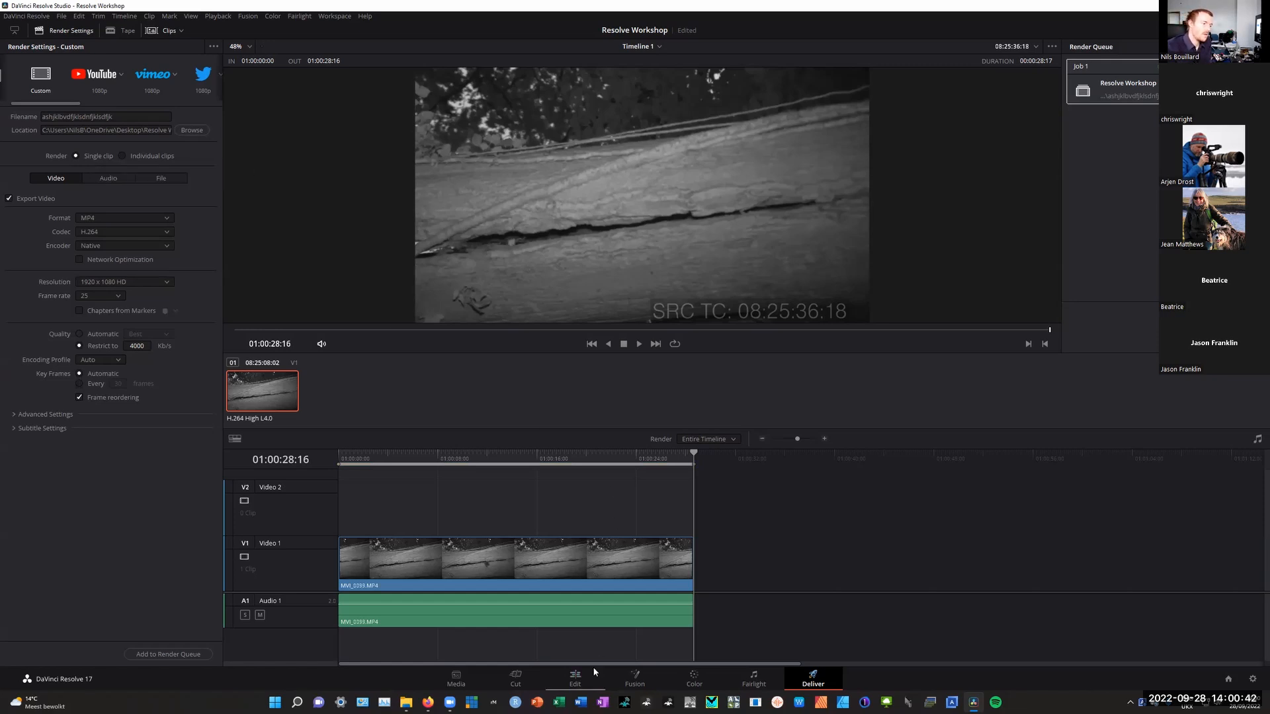
Review Timeline 1 and its MVI_0099.MP4 clip on the Edit page, and scrub past the clip's end on the Deliver page
{"action": "left_click", "coordinate": [575, 679]}
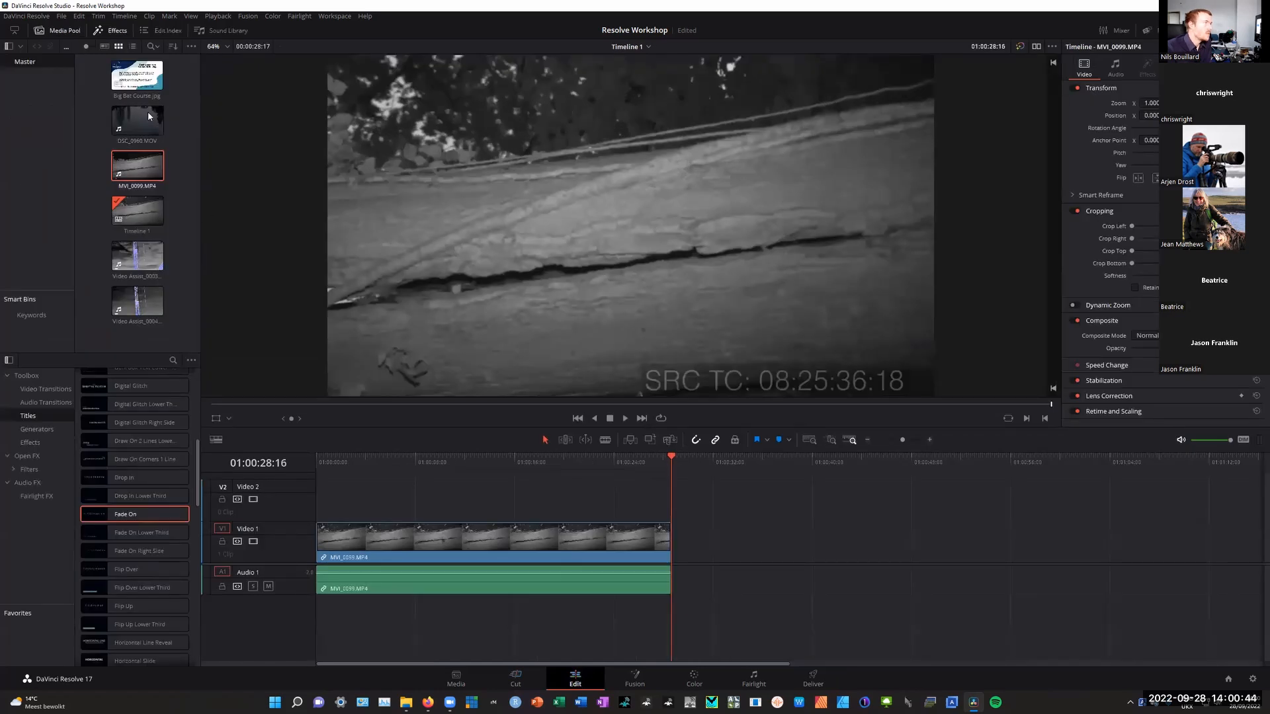
{"action": "left_click", "coordinate": [132, 208]}
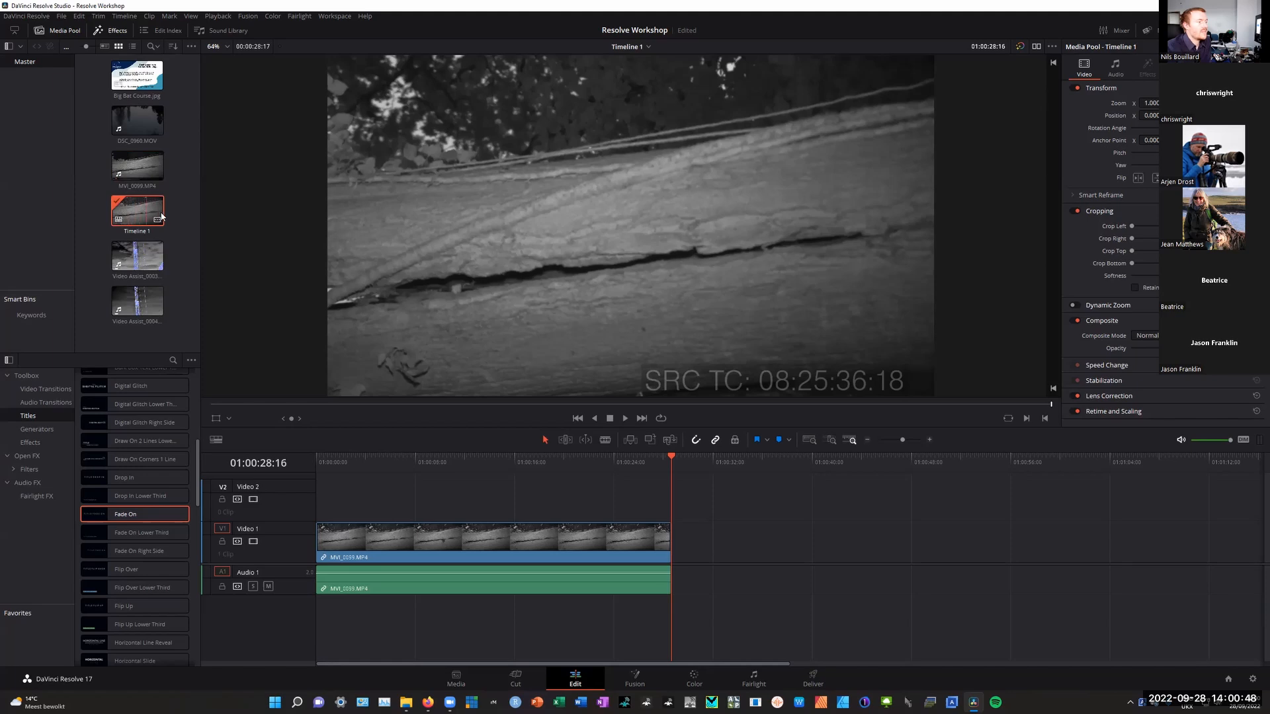
{"action": "left_click_drag", "start_coordinate": [405, 493], "coordinate": [570, 571]}
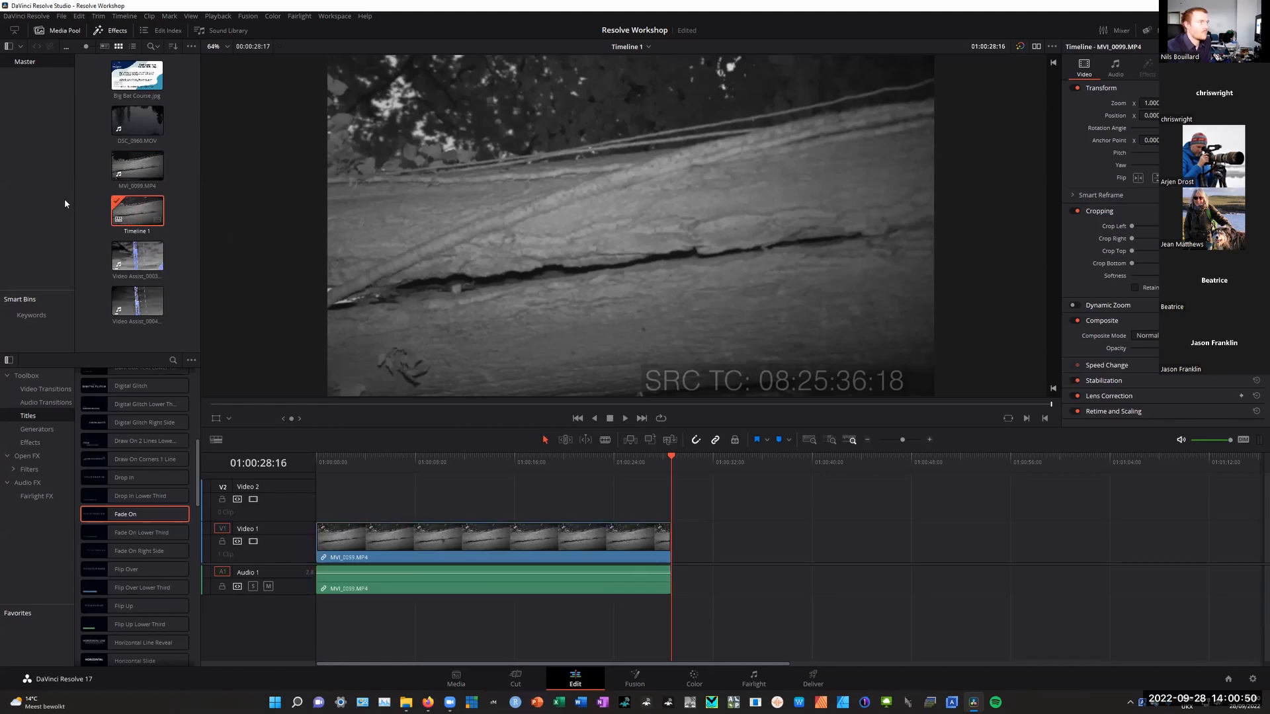
{"action": "left_click", "coordinate": [814, 680]}
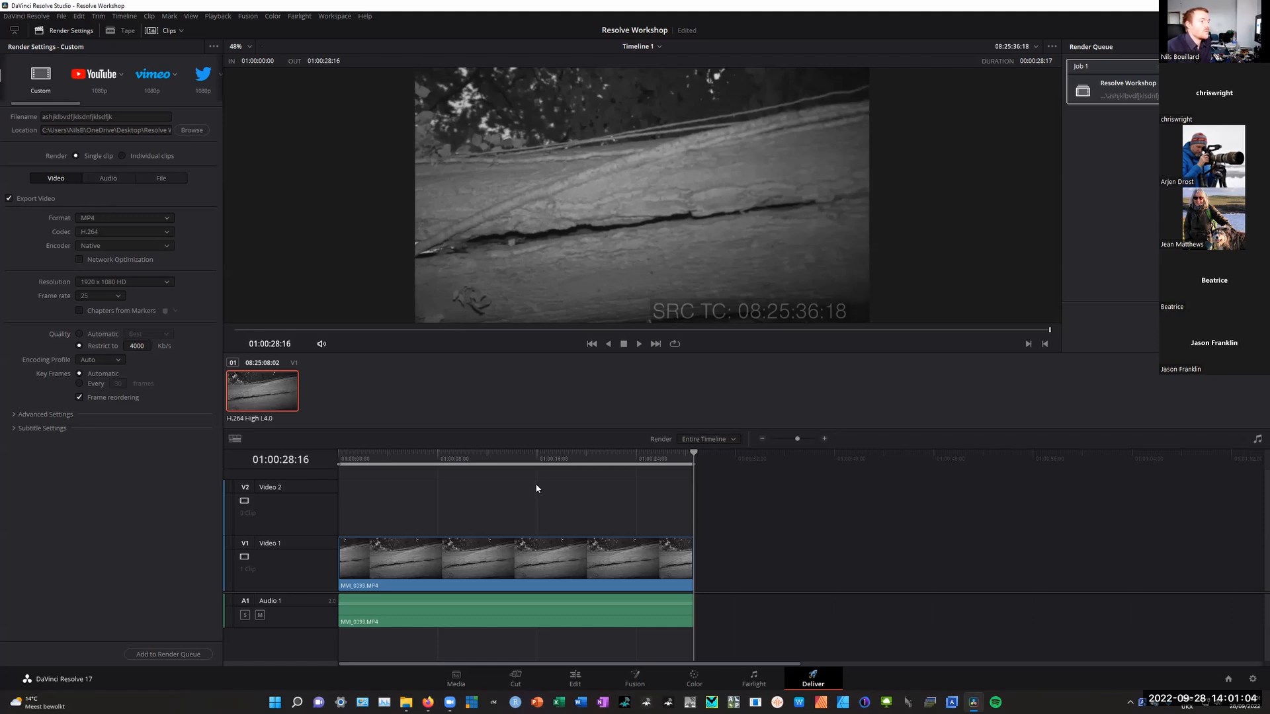
{"action": "left_click_drag", "start_coordinate": [417, 456], "coordinate": [1022, 489]}
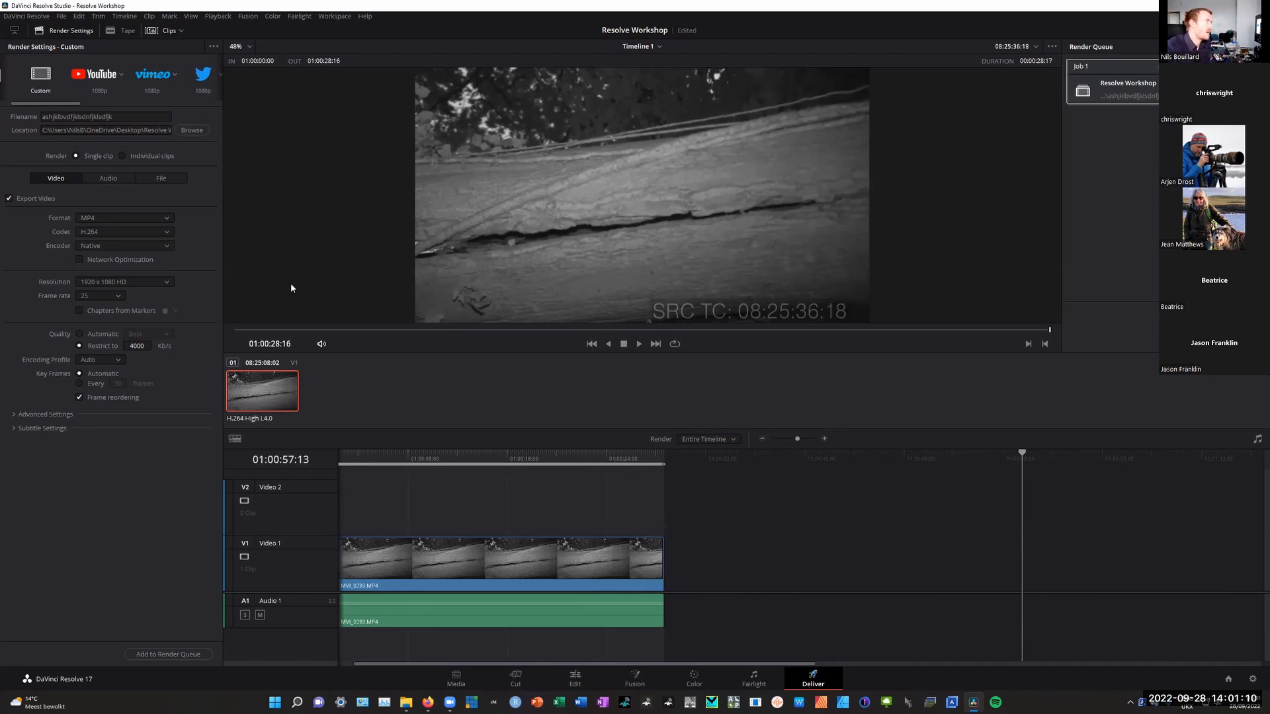
Set the render filename to Camera 1
{"action": "double_click", "coordinate": [110, 117]}
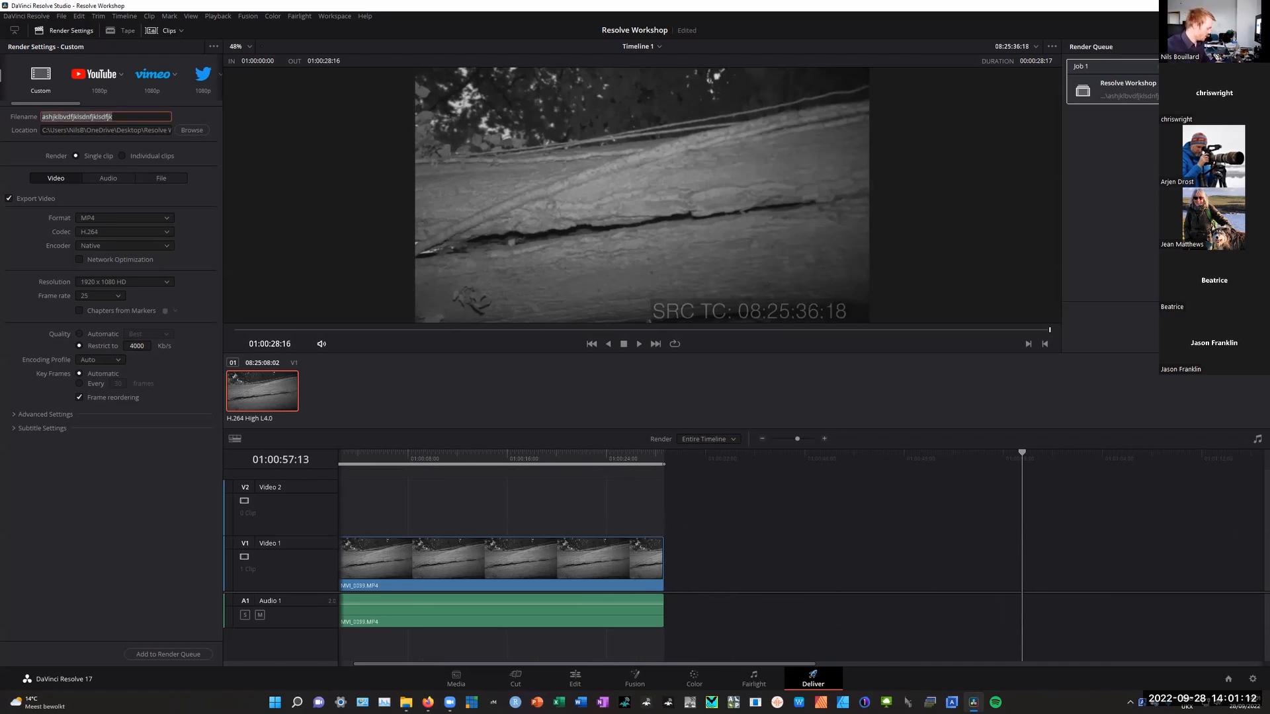
{"action": "type", "text": "Camera 1"}
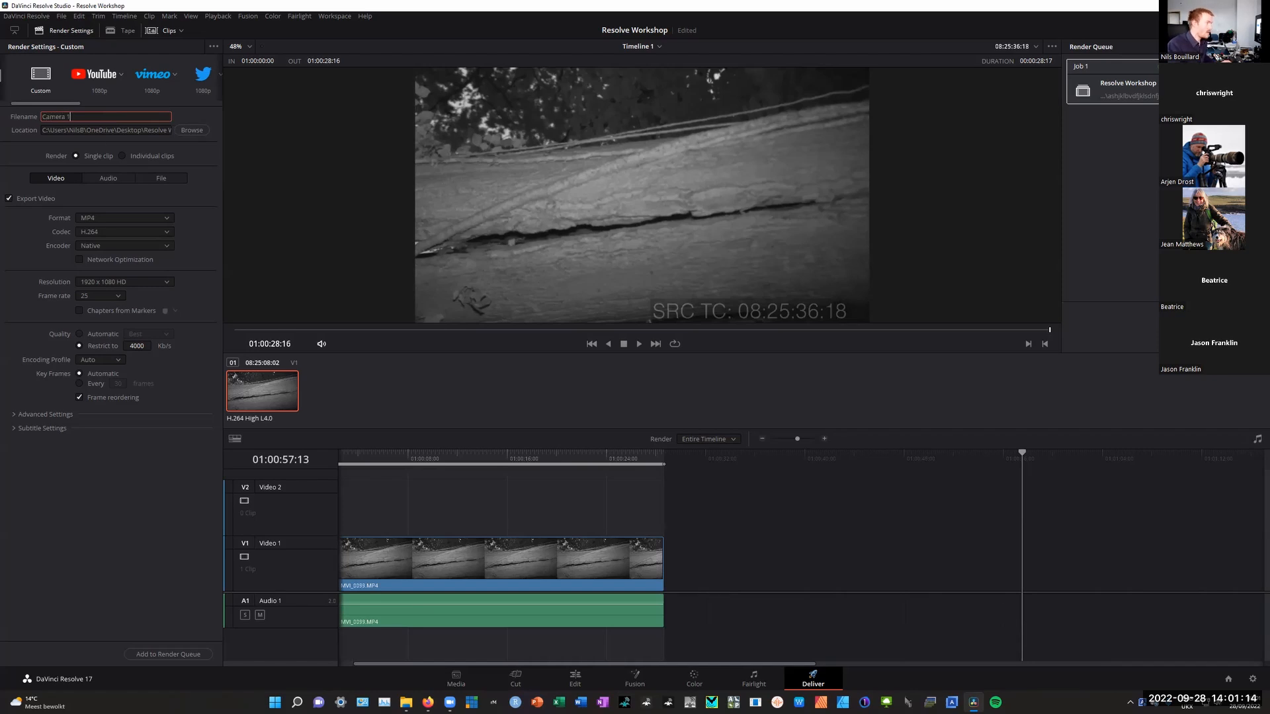
{"action": "key", "text": "Return"}
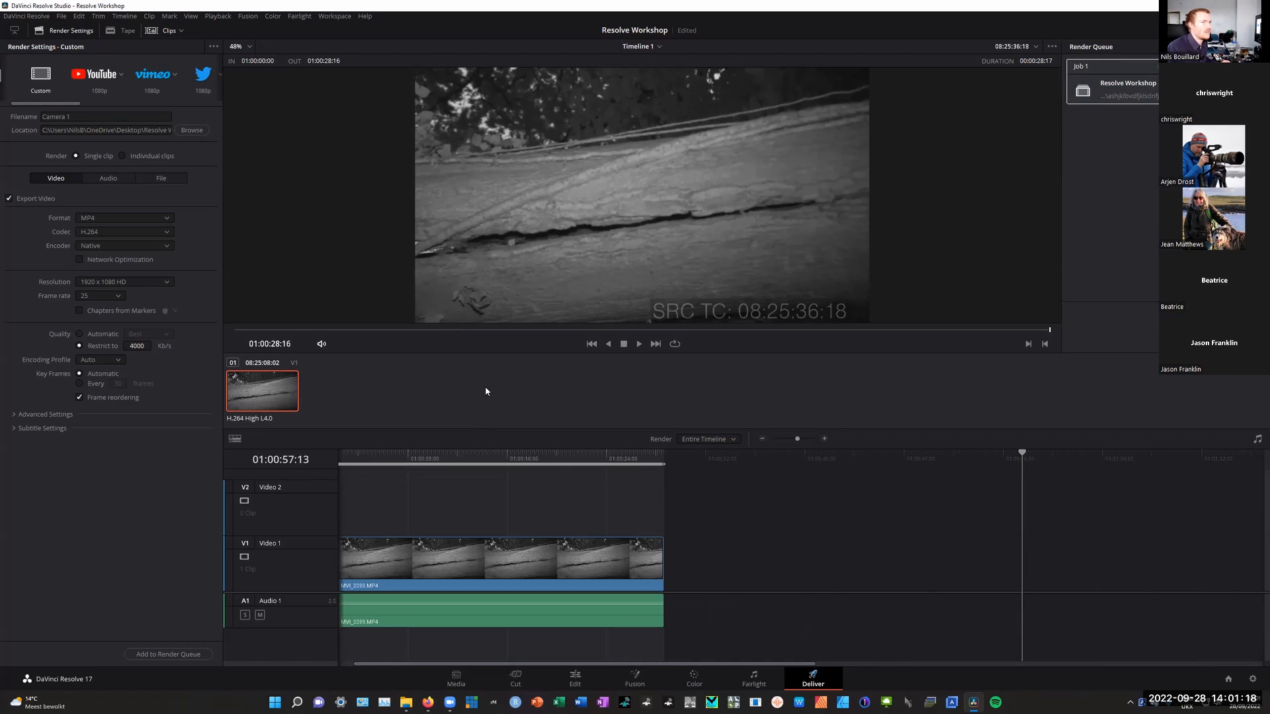
Move the playhead back to the start of Timeline 1 and review the clip on both the Edit and Deliver pages
{"action": "left_click_drag", "start_coordinate": [1015, 454], "coordinate": [169, 453]}
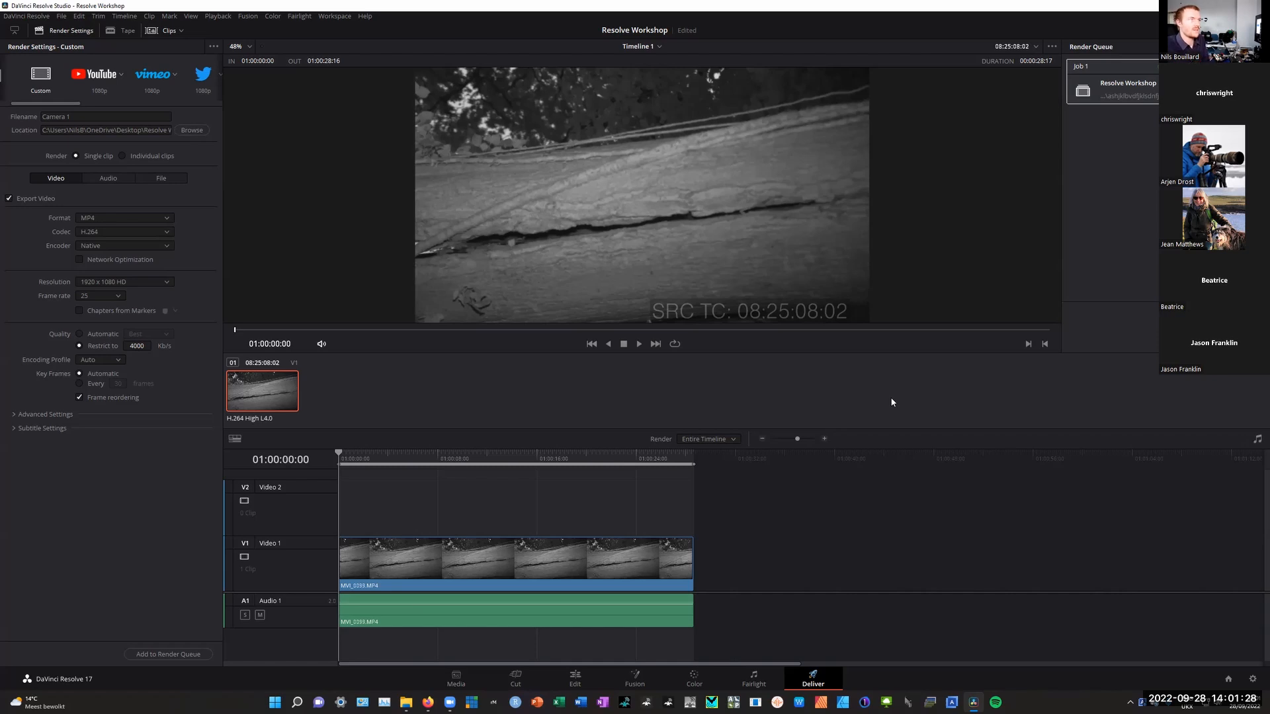
{"action": "left_click", "coordinate": [575, 678]}
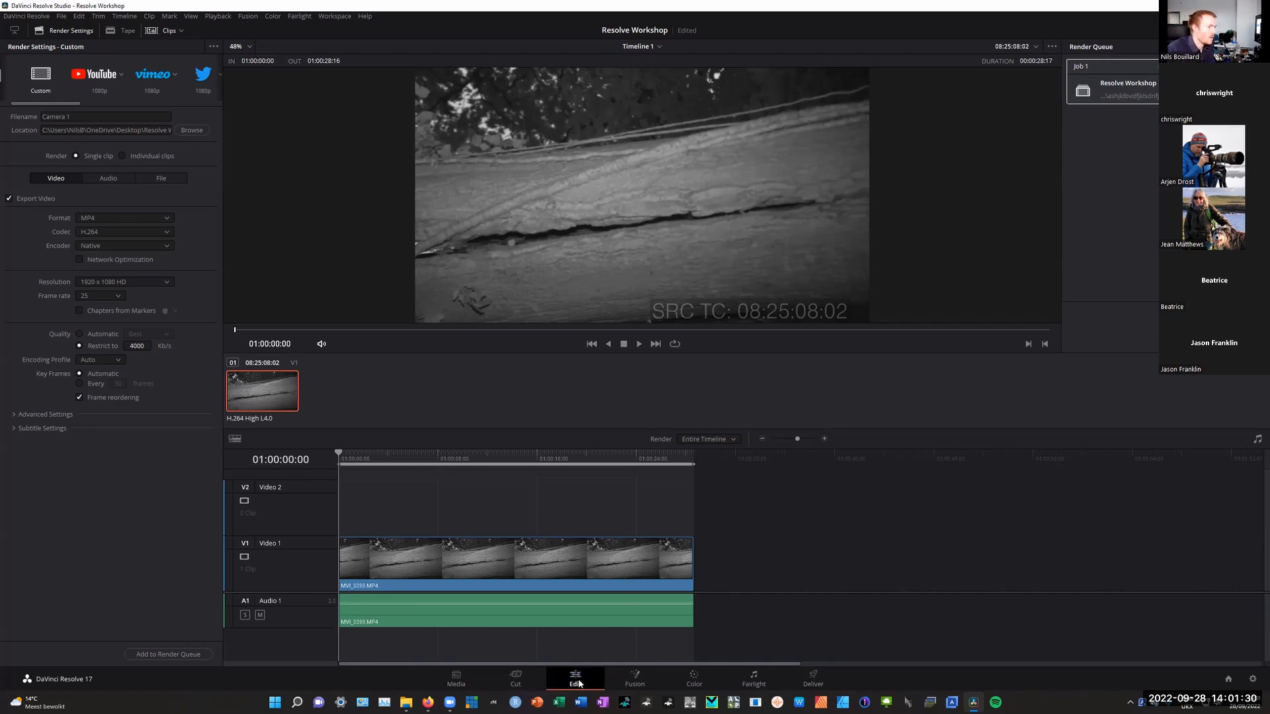
{"action": "left_click", "coordinate": [634, 463]}
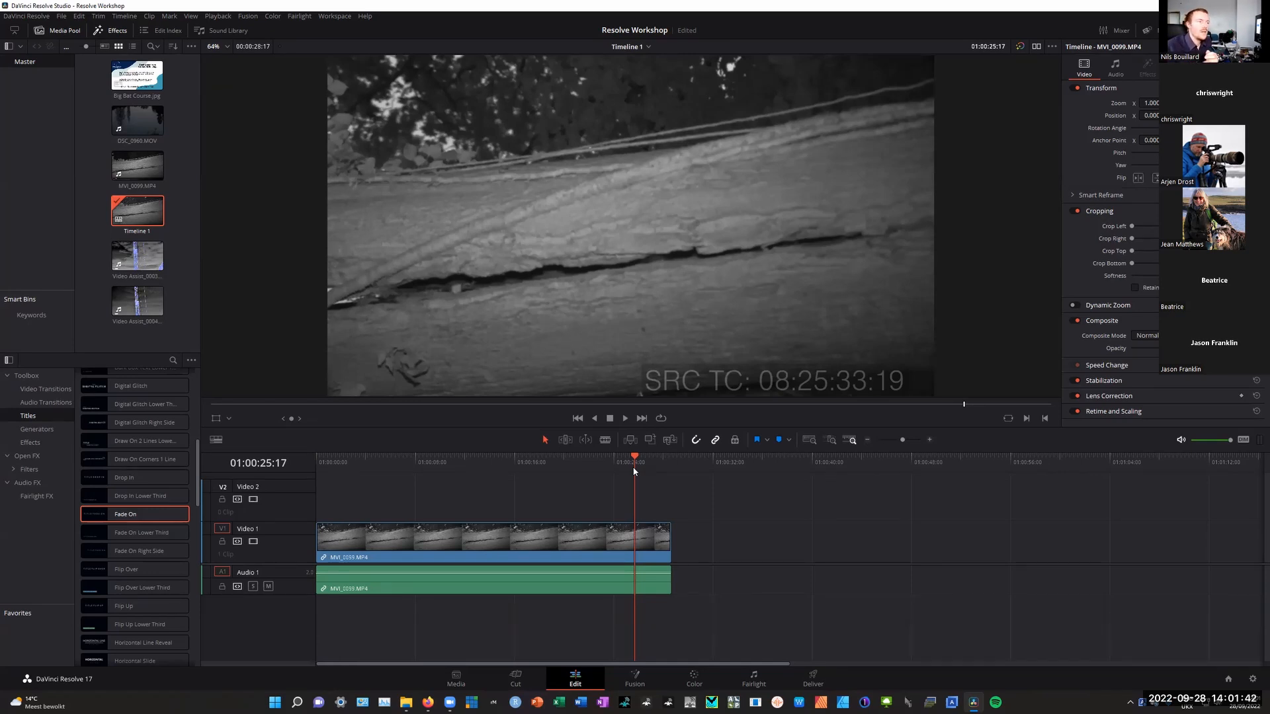
{"action": "left_click", "coordinate": [813, 678]}
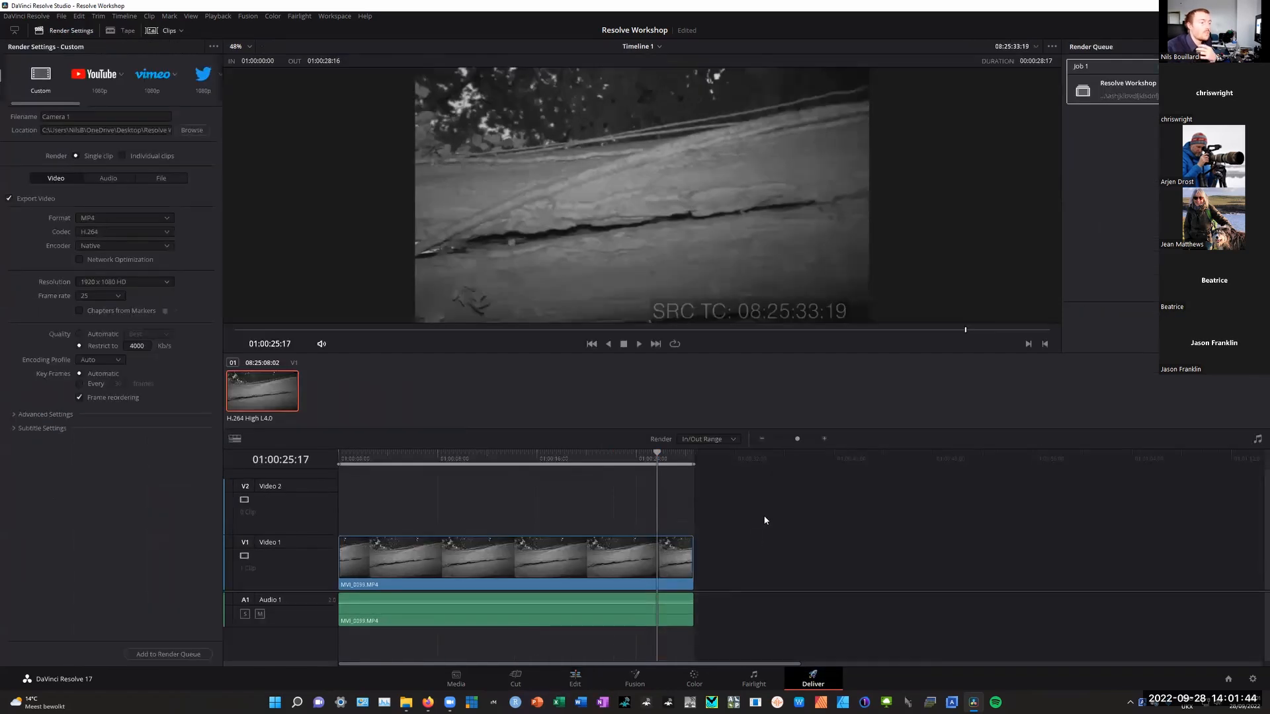
{"action": "left_click", "coordinate": [515, 455]}
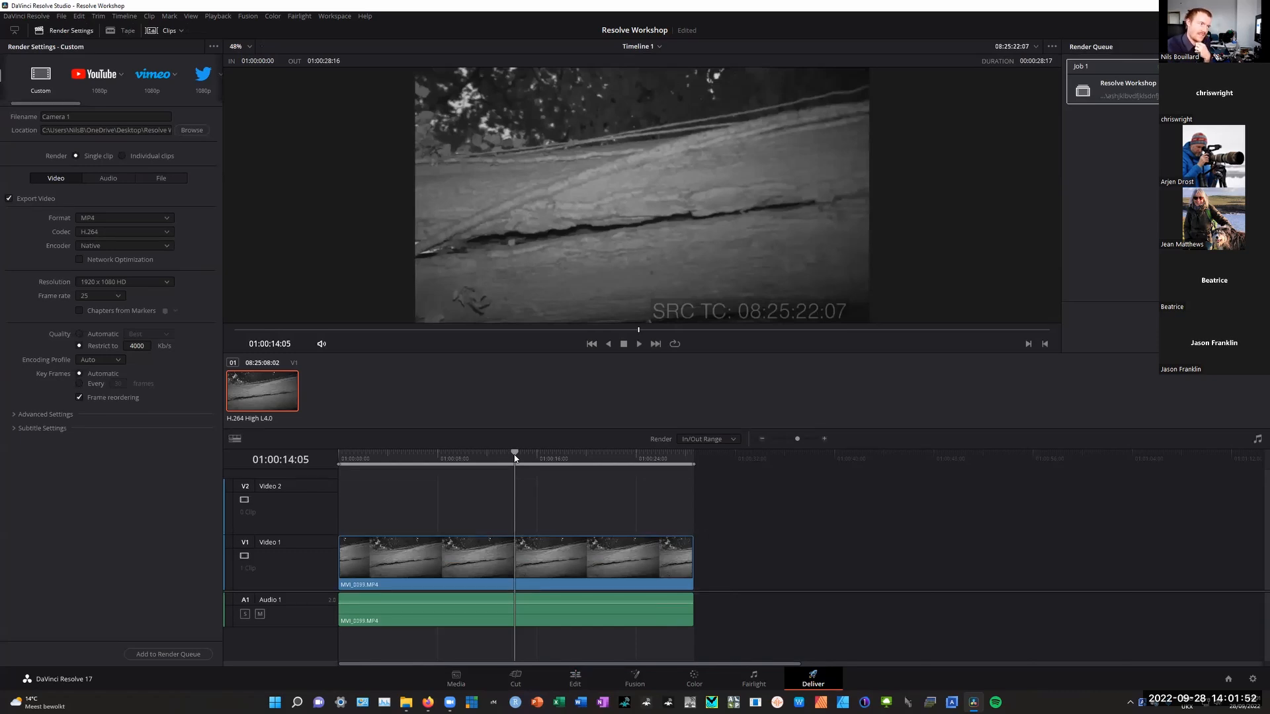
{"action": "left_click_drag", "start_coordinate": [514, 457], "coordinate": [626, 487]}
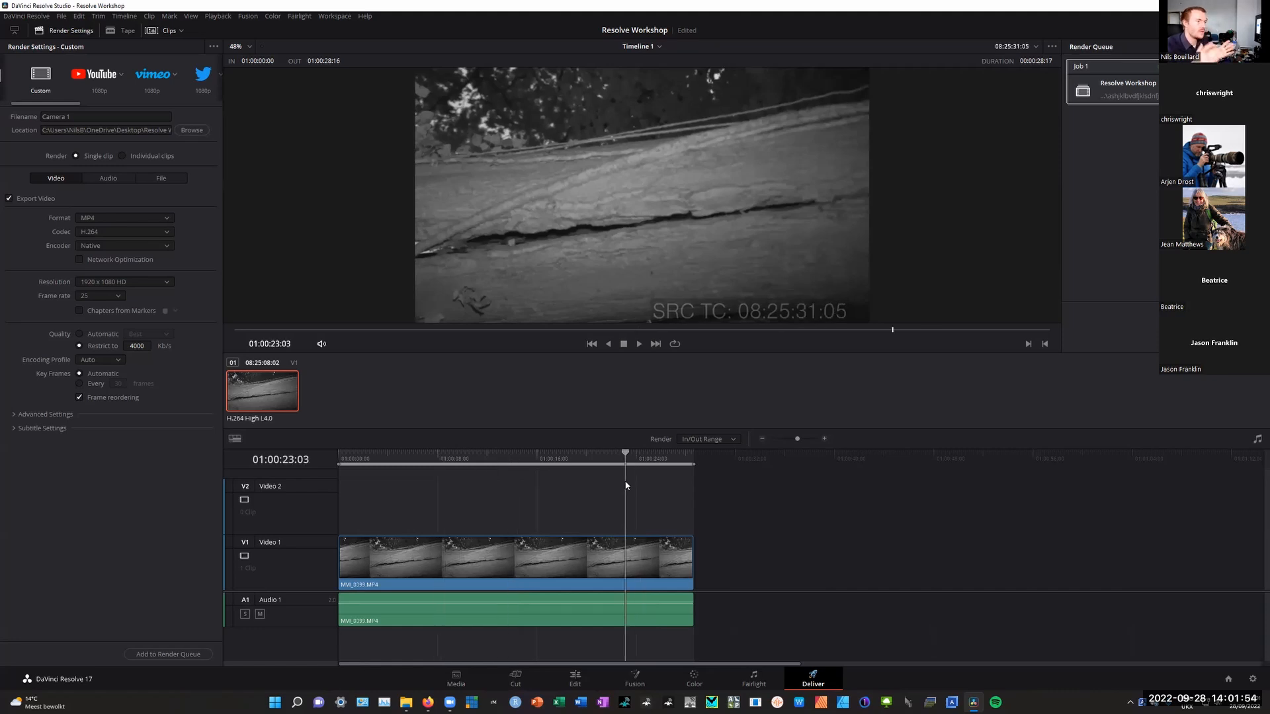